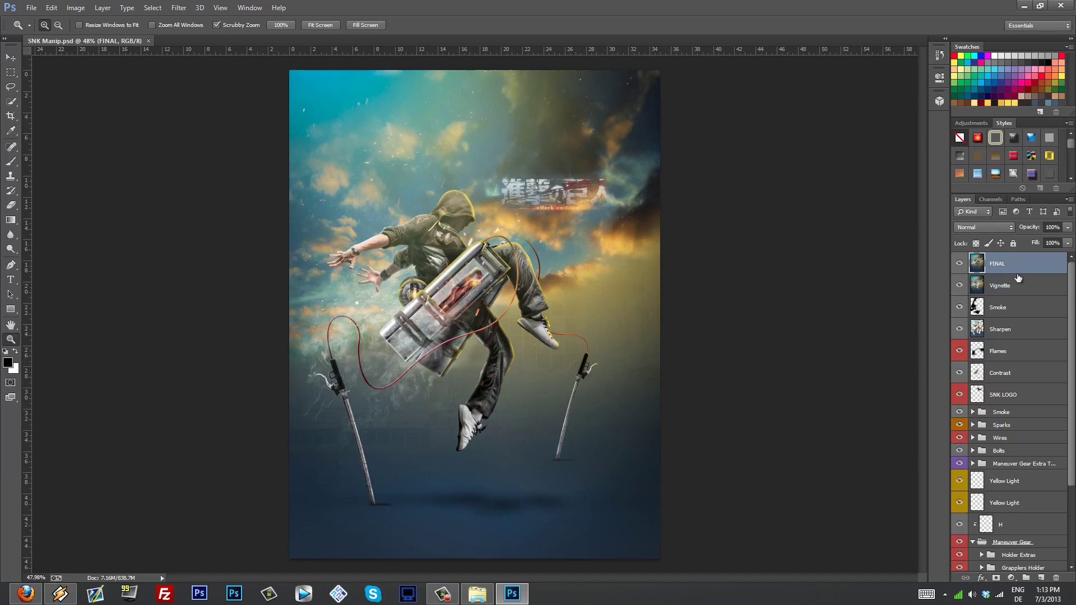
Go through the Vignette, Smoke, Sharpen and Flames layers one by one, ending with the FINAL layer selected
{"action": "left_click", "coordinate": [1026, 288]}
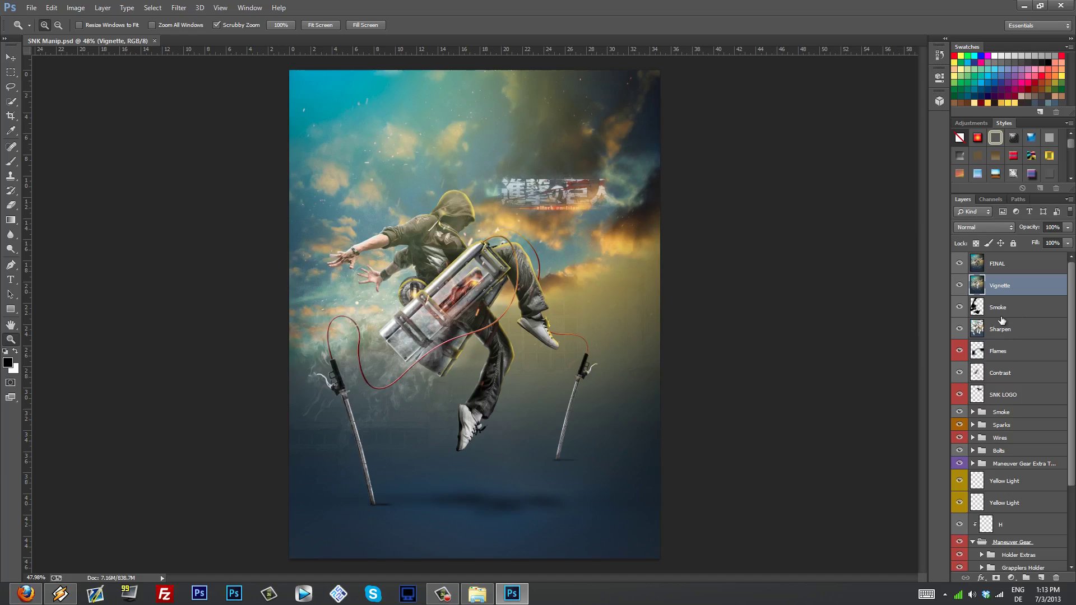
{"action": "left_click", "coordinate": [1003, 309]}
{"action": "left_click", "coordinate": [1003, 333]}
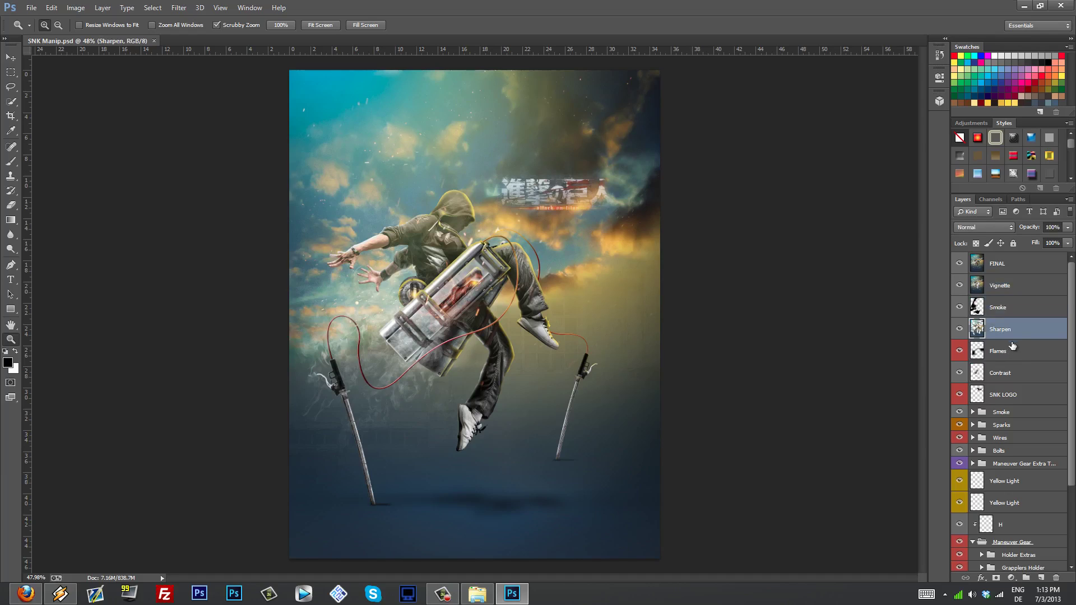
{"action": "left_click", "coordinate": [1003, 358]}
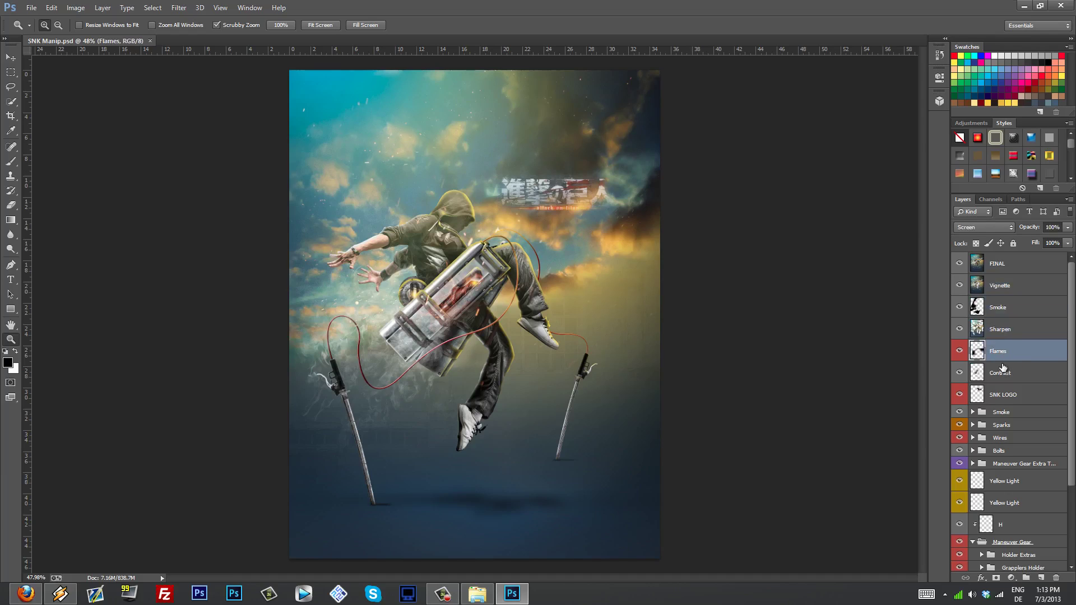
{"action": "left_click", "coordinate": [1004, 270]}
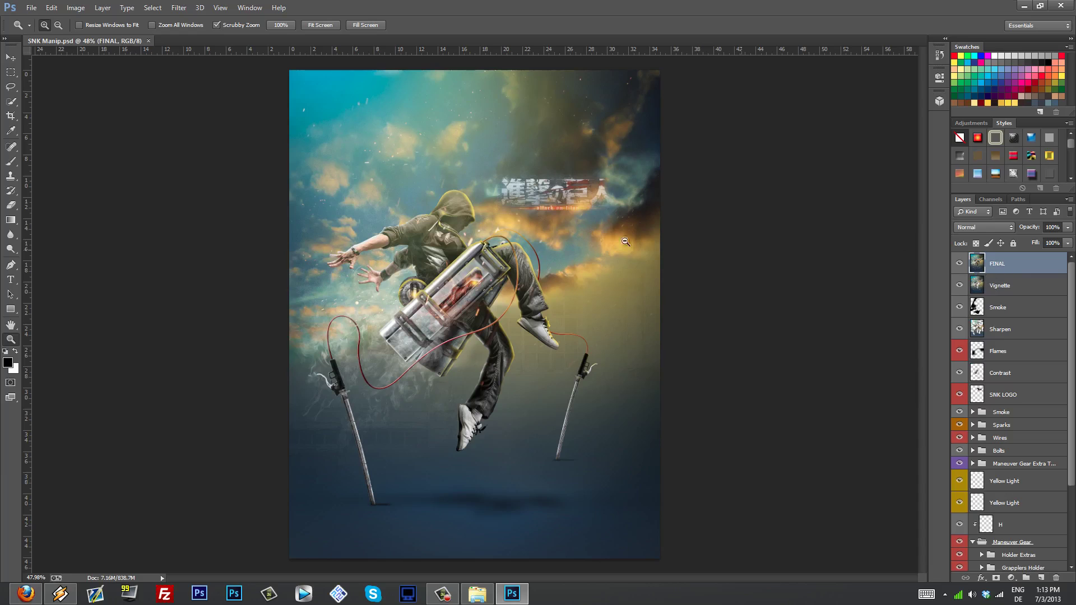
Examine the finished composite up close, from the title logo and hooded figure down to the swords and floor shadow
{"action": "scroll", "coordinate": [493, 247], "scroll_direction": "up", "scroll_amount": 5, "text": "alt"}
{"action": "scroll", "coordinate": [492, 247], "scroll_direction": "up", "scroll_amount": 3, "text": "alt"}
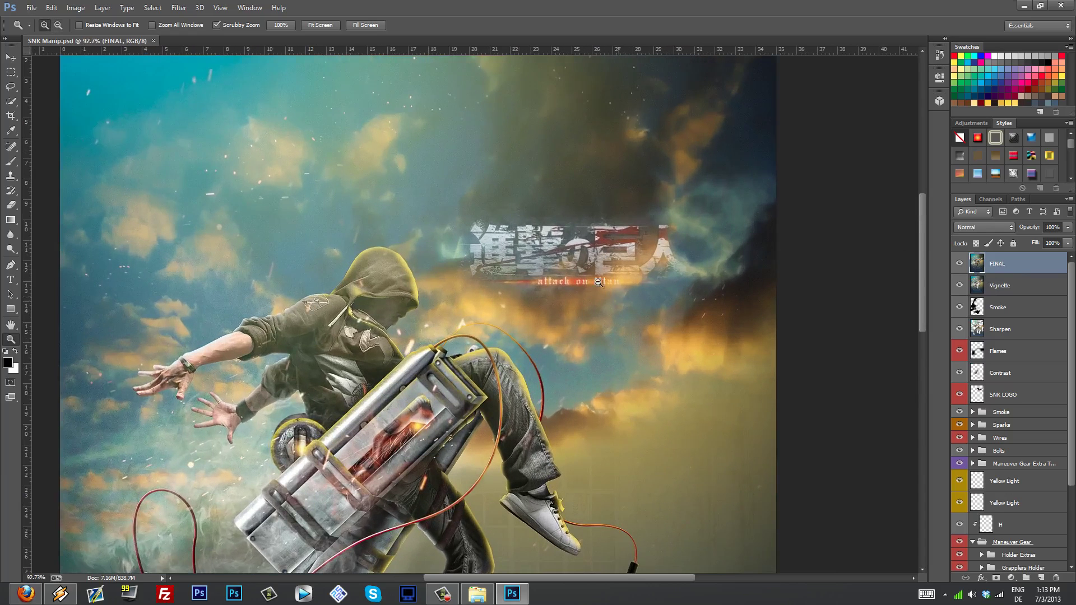
{"action": "scroll", "coordinate": [612, 287], "scroll_direction": "down", "scroll_amount": 2, "text": "alt"}
{"action": "scroll", "coordinate": [393, 221], "scroll_direction": "down", "scroll_amount": 3}
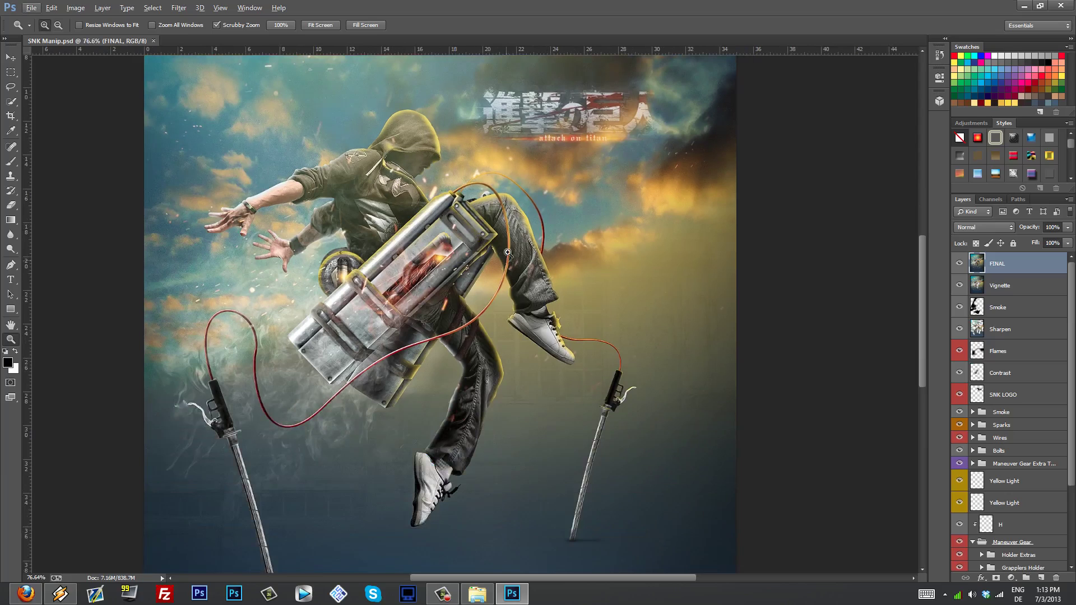
{"action": "scroll", "coordinate": [453, 256], "scroll_direction": "down", "scroll_amount": 2}
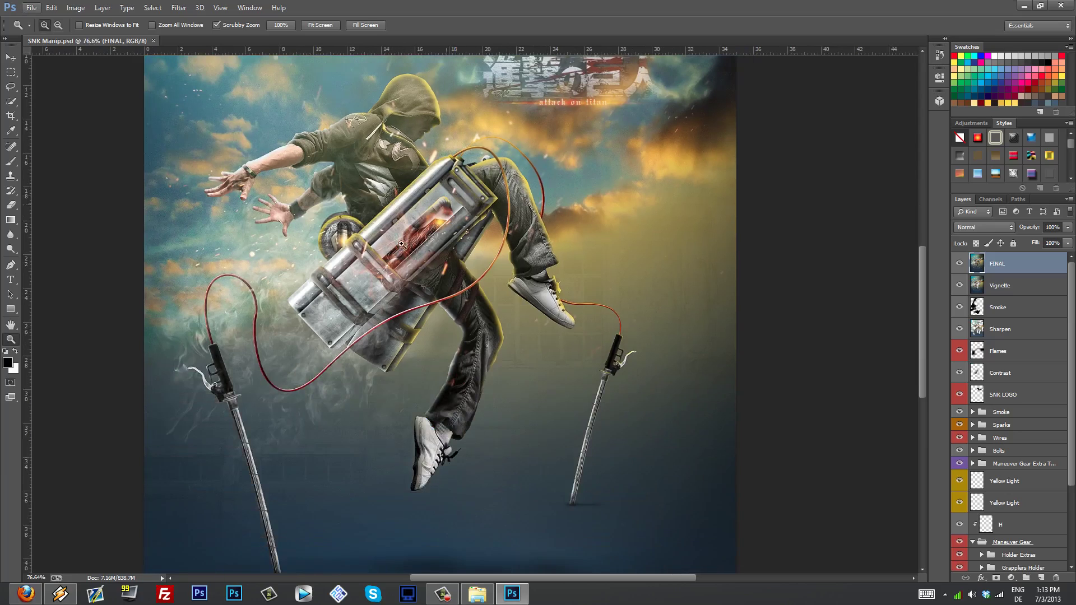
{"action": "scroll", "coordinate": [386, 278], "scroll_direction": "down", "scroll_amount": 2, "text": "alt"}
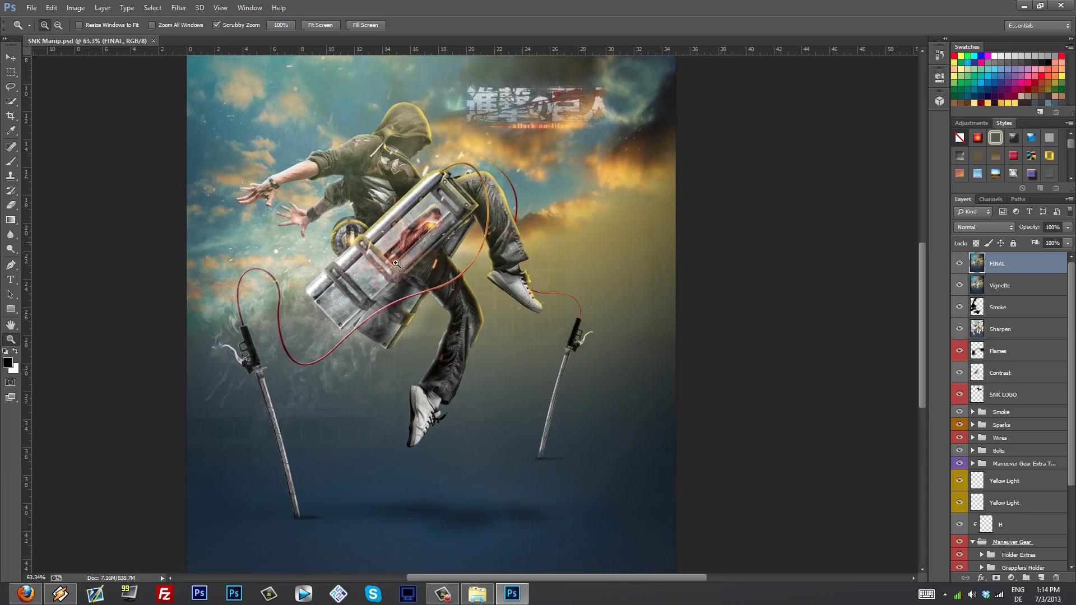
{"action": "scroll", "coordinate": [437, 290], "scroll_direction": "down", "scroll_amount": 2, "text": "alt"}
{"action": "scroll", "coordinate": [435, 300], "scroll_direction": "up", "scroll_amount": 1}
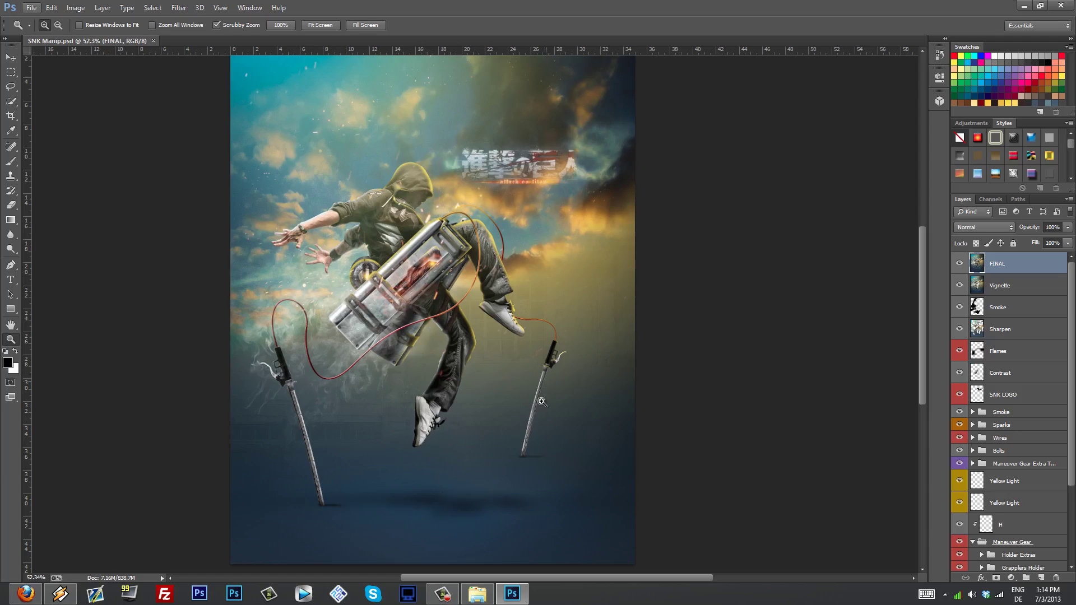
{"action": "scroll", "coordinate": [523, 440], "scroll_direction": "down", "scroll_amount": 2}
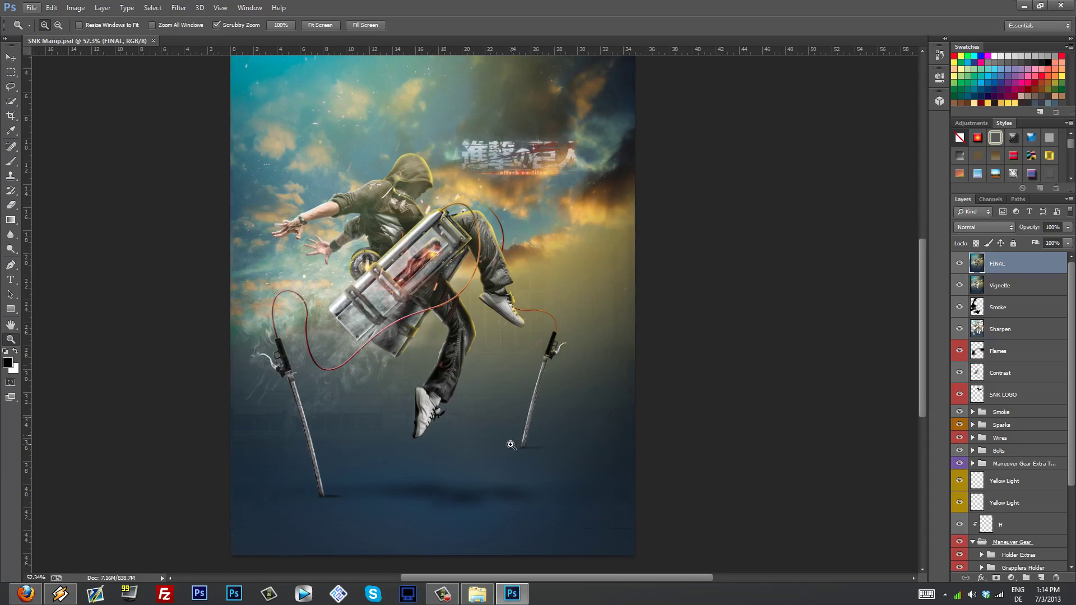
{"action": "scroll", "coordinate": [505, 426], "scroll_direction": "up", "scroll_amount": 3}
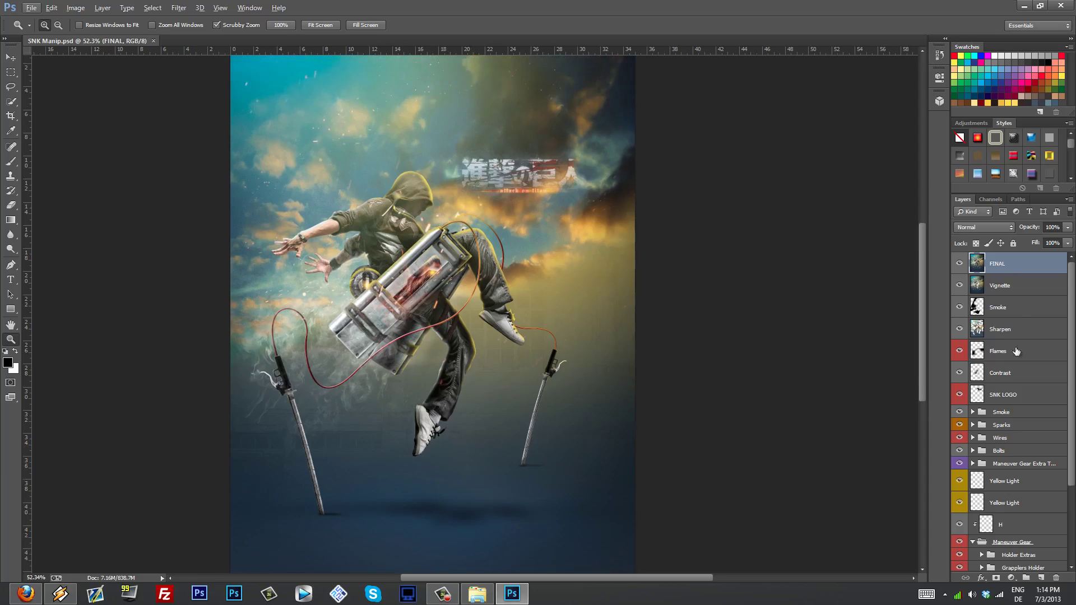
Hide the FINAL and Vignette layers, comparing the image with and without the vignette
{"action": "left_click", "coordinate": [959, 264]}
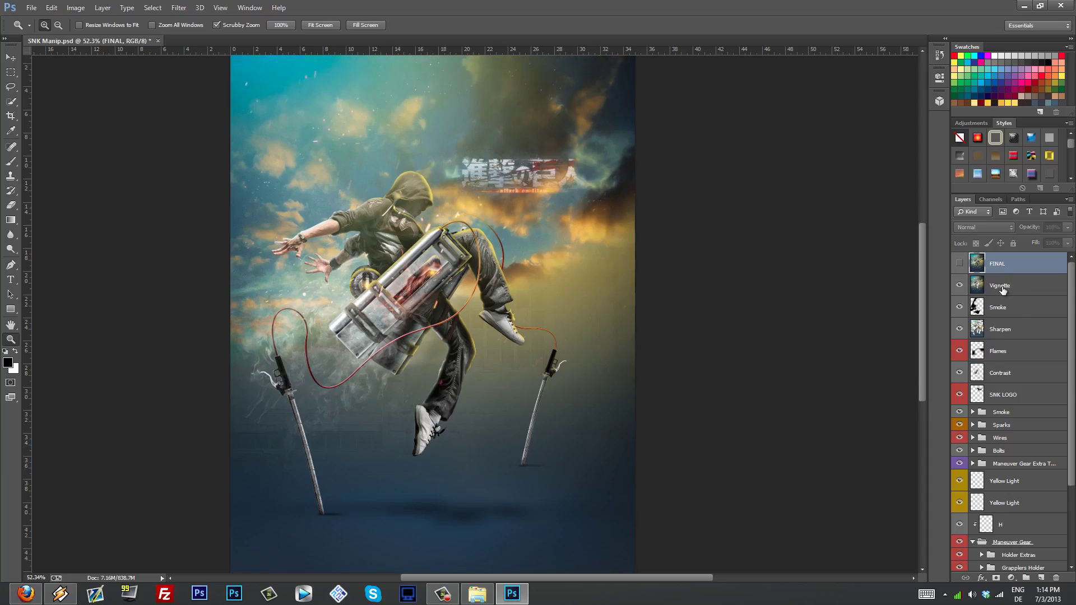
{"action": "left_click", "coordinate": [996, 289]}
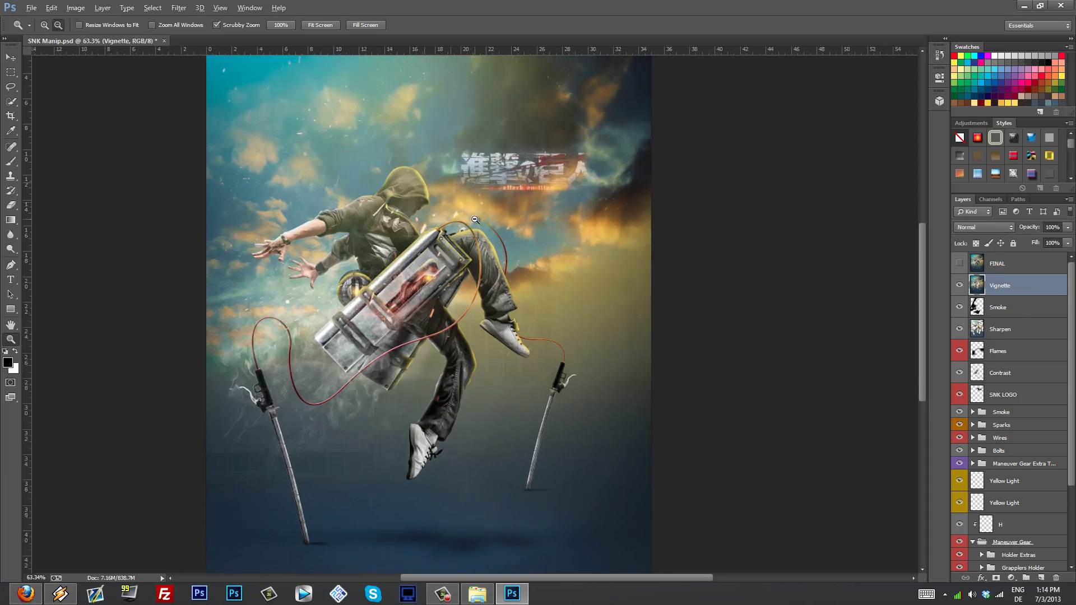
{"action": "key", "text": "alt"}
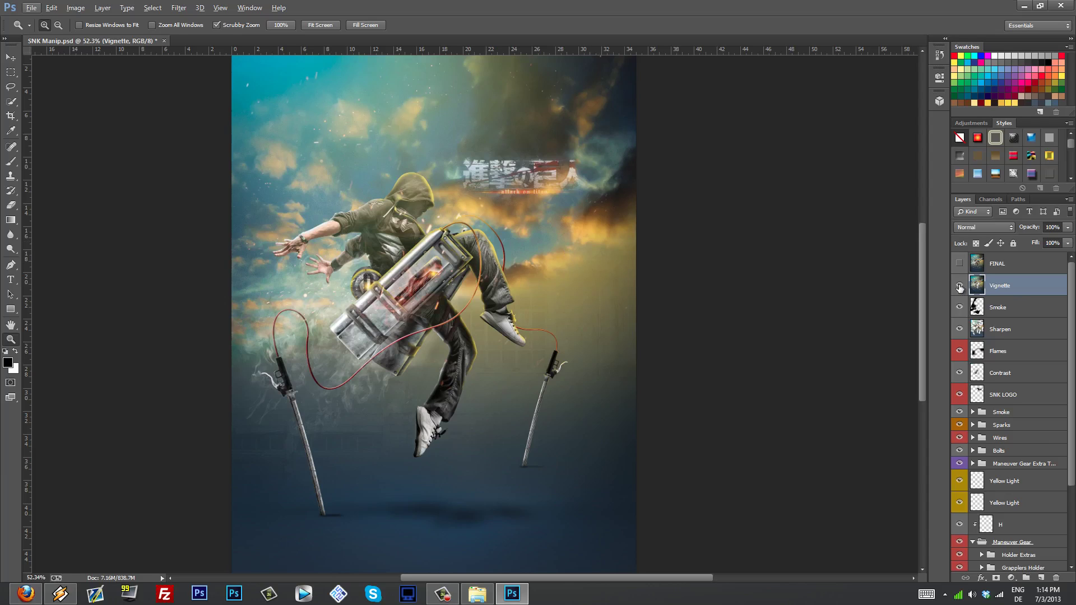
{"action": "left_click", "coordinate": [960, 287]}
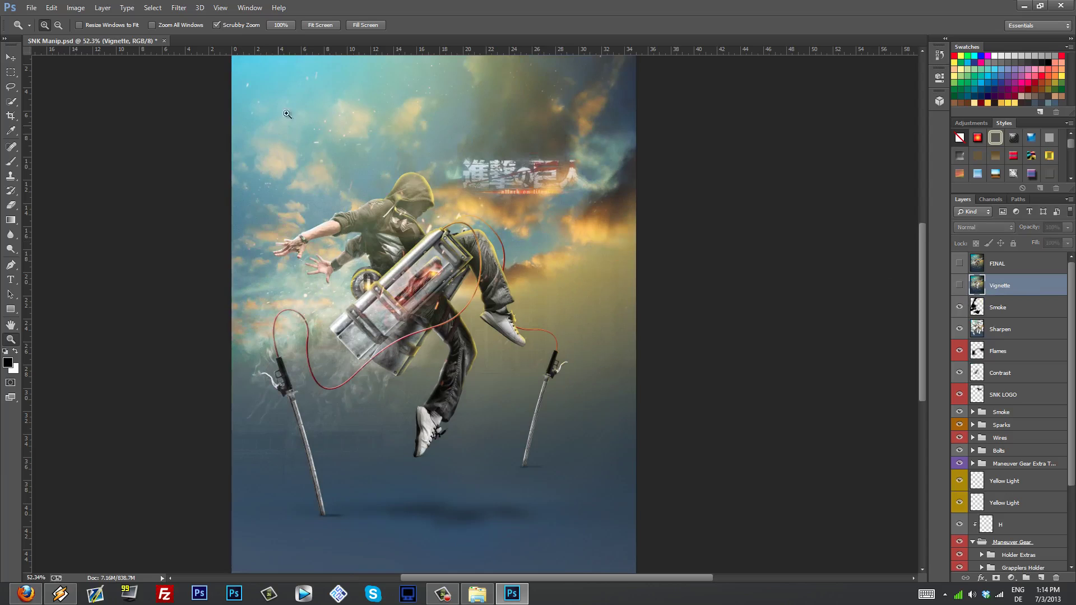
{"action": "left_click", "coordinate": [959, 285]}
{"action": "left_click", "coordinate": [960, 286]}
{"action": "scroll", "coordinate": [796, 291], "scroll_direction": "down", "scroll_amount": 1}
{"action": "scroll", "coordinate": [796, 291], "scroll_direction": "down", "scroll_amount": 1}
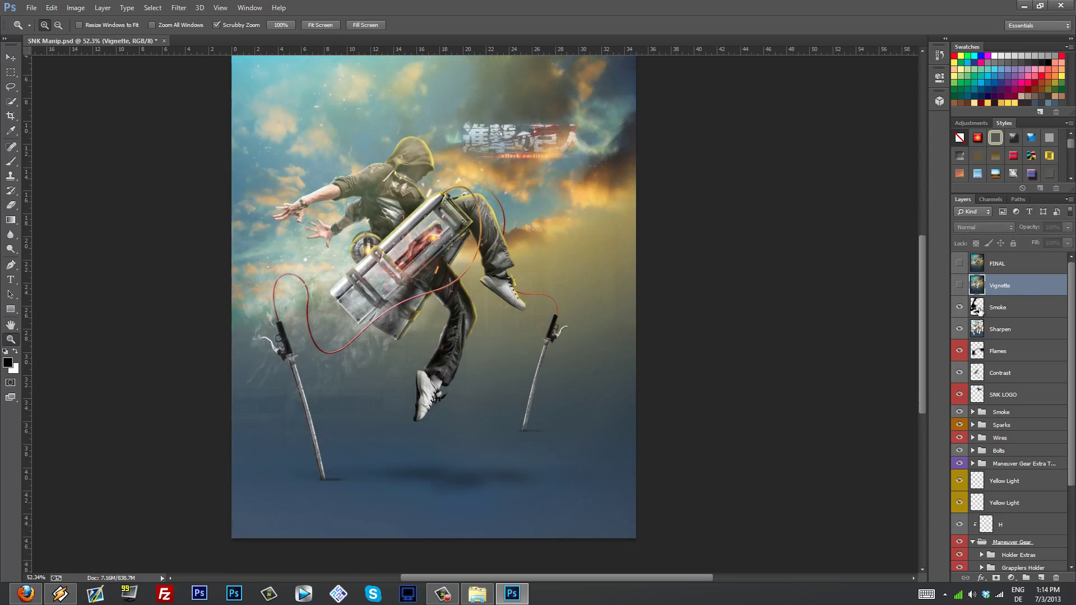
Hide the Smoke layer directly above the Sharpen layer, comparing the image with and without it
{"action": "left_click", "coordinate": [958, 308]}
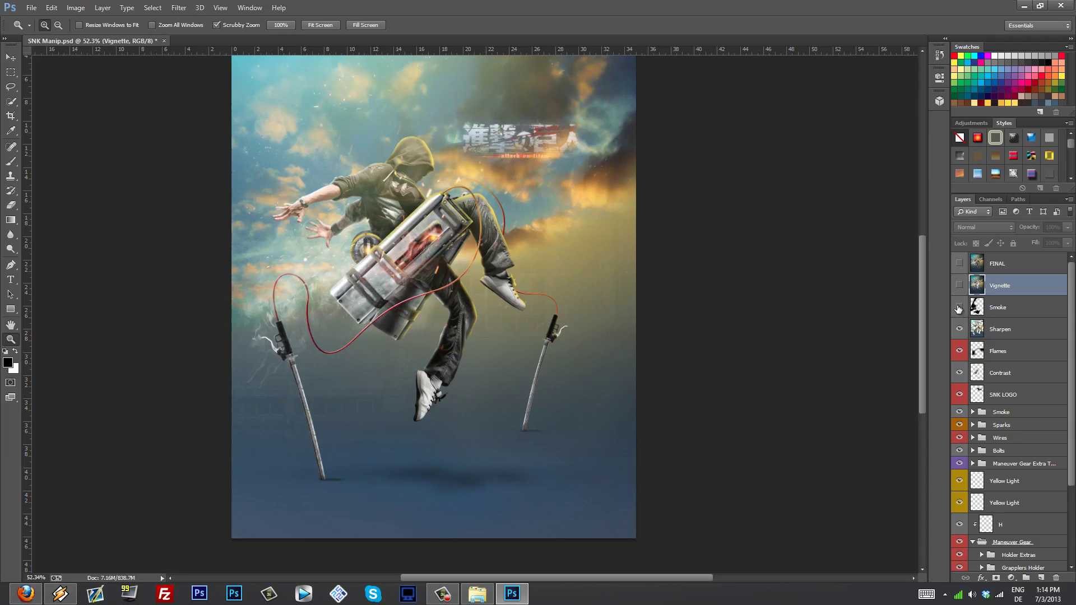
{"action": "left_click", "coordinate": [959, 308]}
{"action": "scroll", "coordinate": [990, 313], "scroll_direction": "down", "scroll_amount": 3}
{"action": "scroll", "coordinate": [998, 308], "scroll_direction": "up", "scroll_amount": 2}
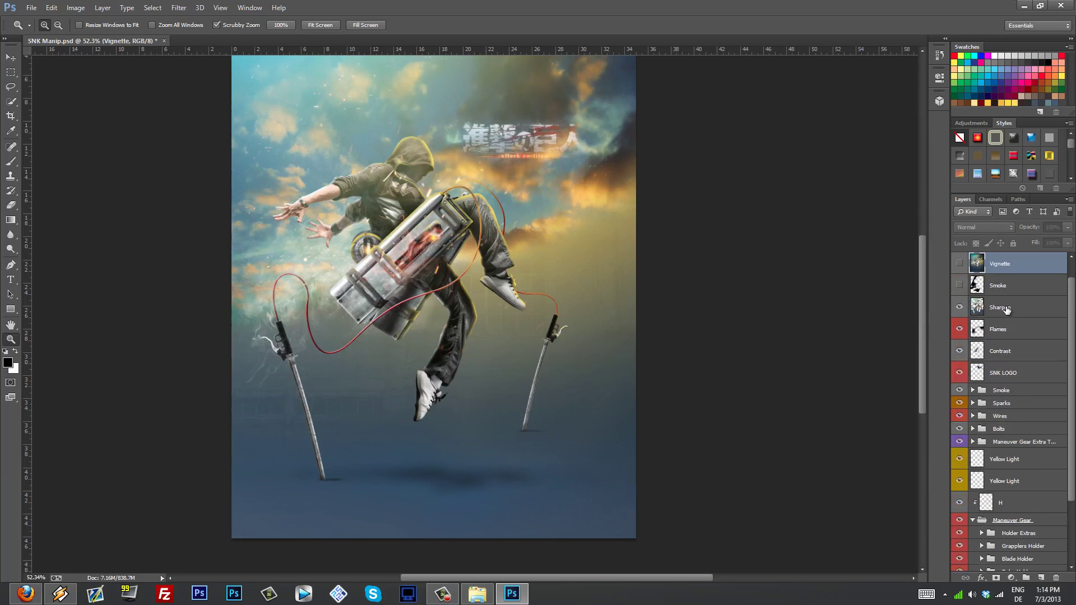
Select the Sharpen layer and look up the available sharpening filters without applying one
{"action": "left_click", "coordinate": [1001, 307]}
{"action": "left_click_drag", "start_coordinate": [356, 284], "coordinate": [571, 357]}
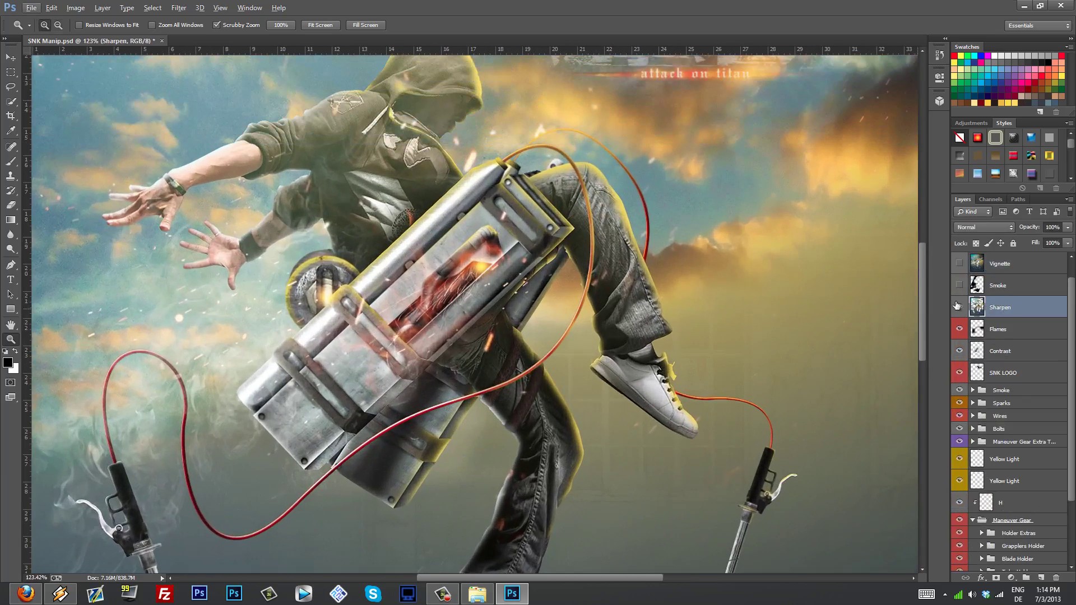
{"action": "left_click", "coordinate": [76, 8]}
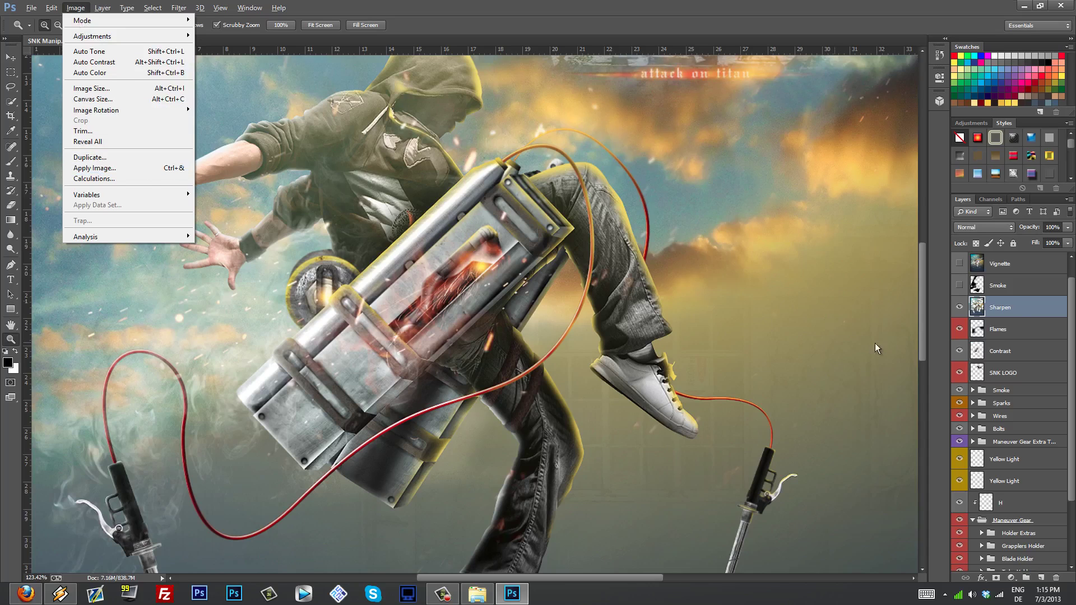
{"action": "left_click", "coordinate": [1016, 312]}
{"action": "left_click", "coordinate": [179, 8]}
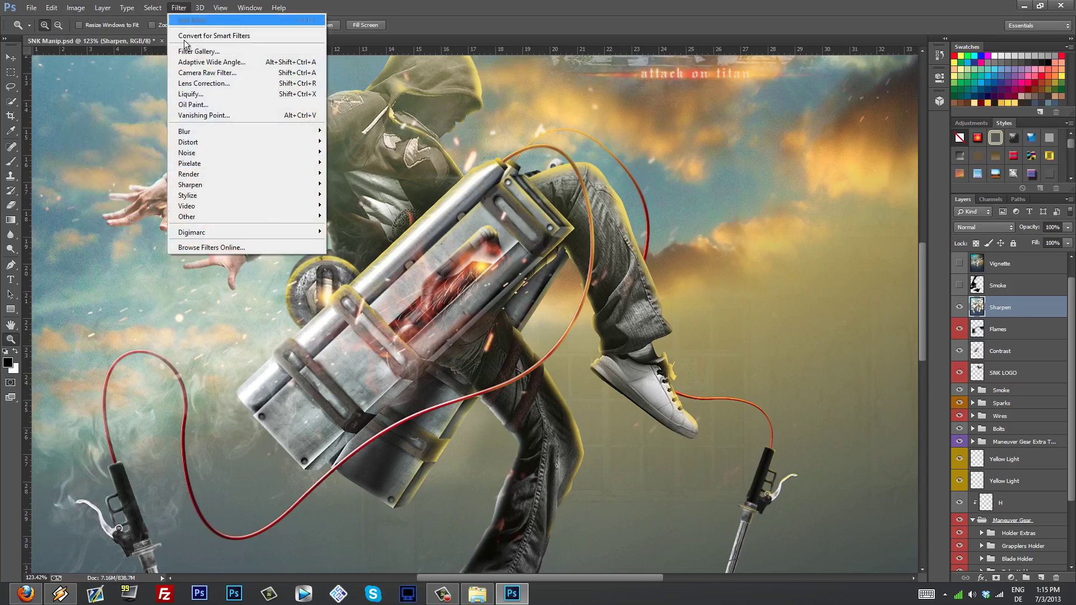
{"action": "mouse_move", "coordinate": [264, 184]}
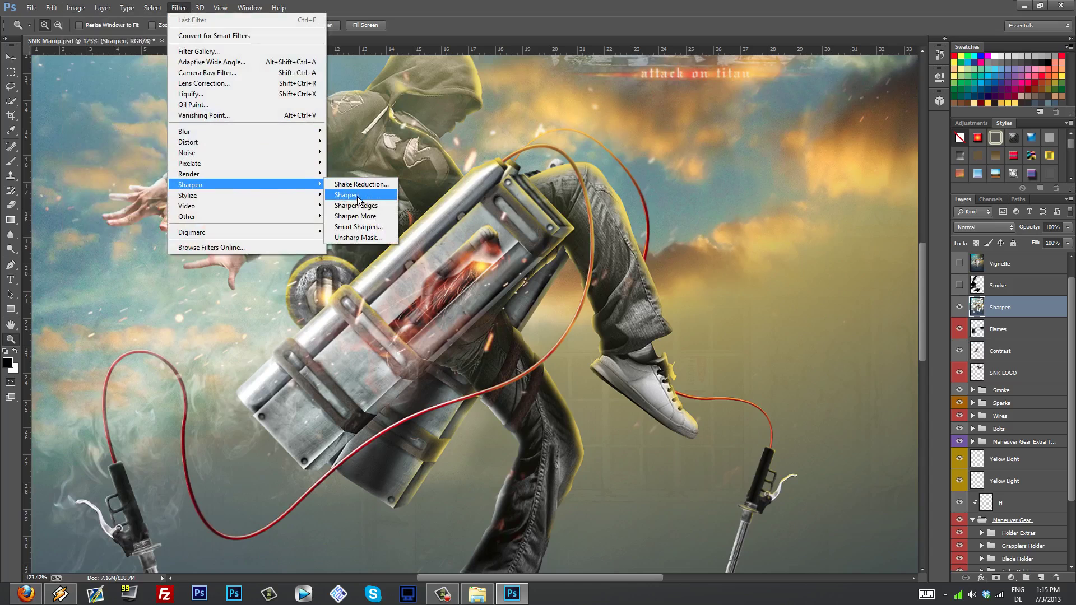
{"action": "left_click", "coordinate": [909, 332]}
Load the Sharpen layer's contents as a selection to view its extent across the whole image, and deselect it
{"action": "left_click", "coordinate": [977, 307], "text": "ctrl"}
{"action": "scroll", "coordinate": [523, 297], "scroll_direction": "down", "scroll_amount": 8}
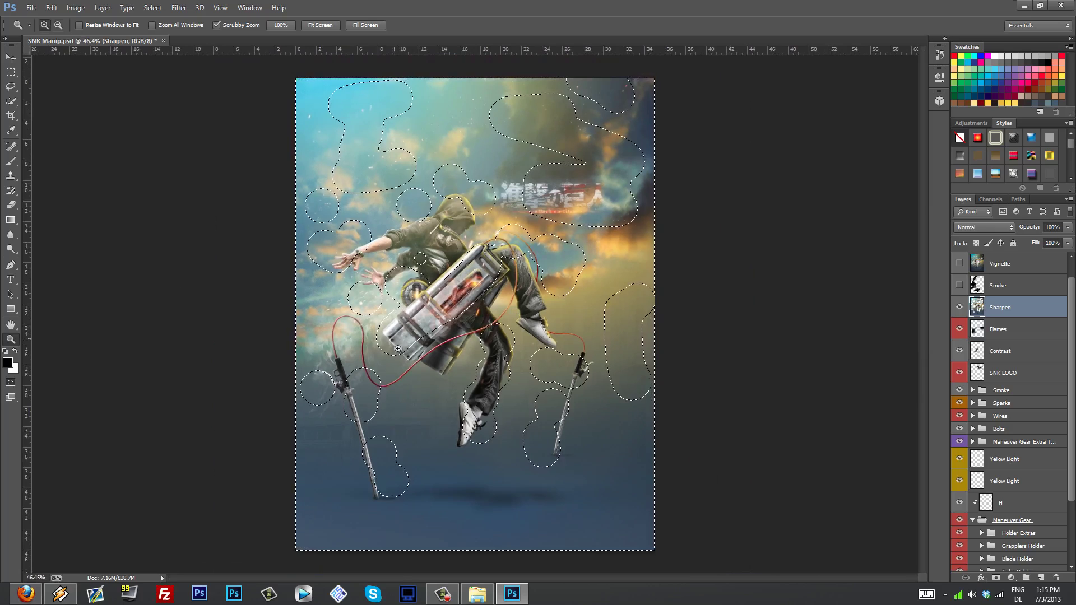
{"action": "key", "text": "ctrl+d"}
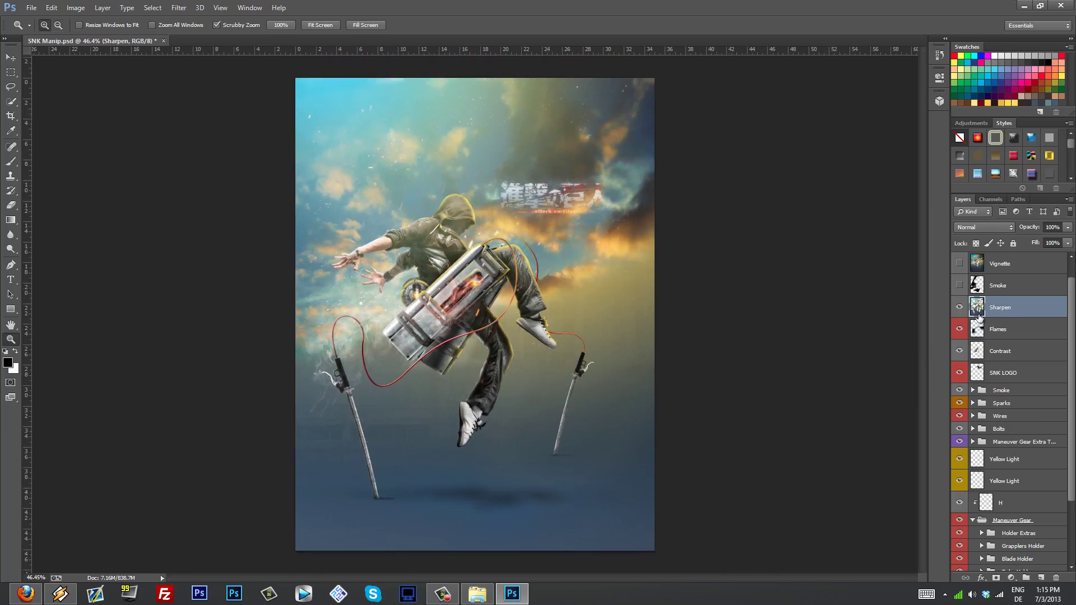
Hide the Sharpen and Flames layers, comparing the metal gear box with and without the flames up close
{"action": "left_click", "coordinate": [959, 308]}
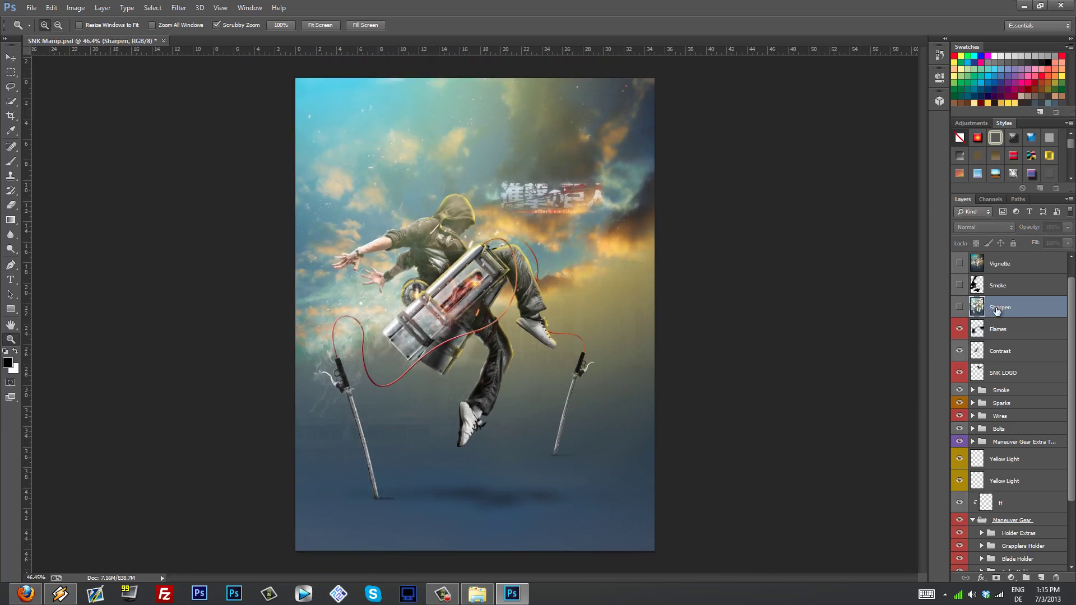
{"action": "left_click", "coordinate": [960, 331]}
{"action": "left_click_drag", "start_coordinate": [465, 283], "coordinate": [505, 304]}
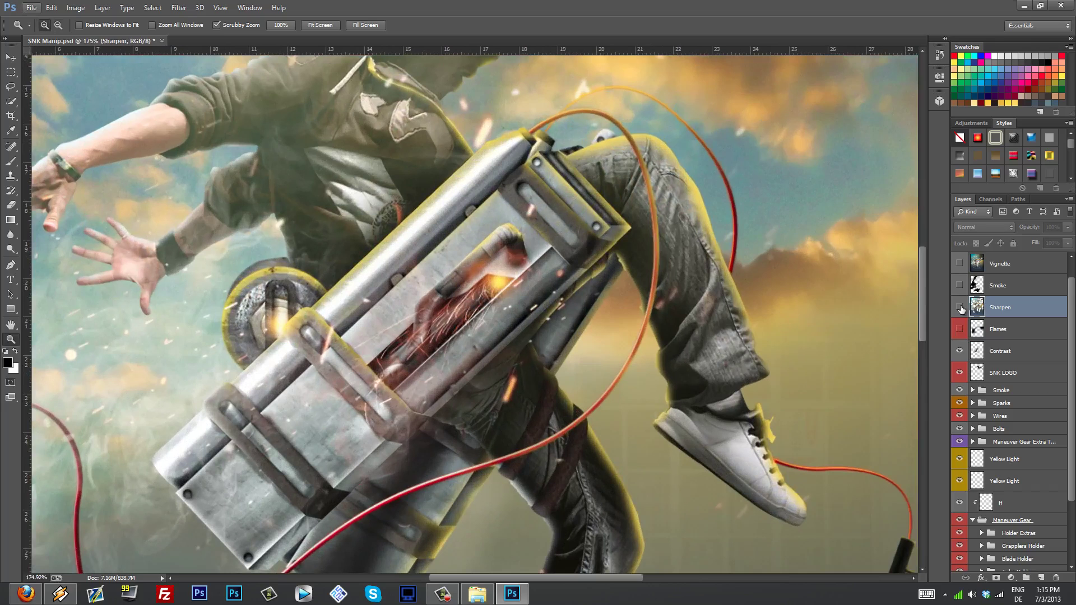
{"action": "left_click", "coordinate": [963, 331]}
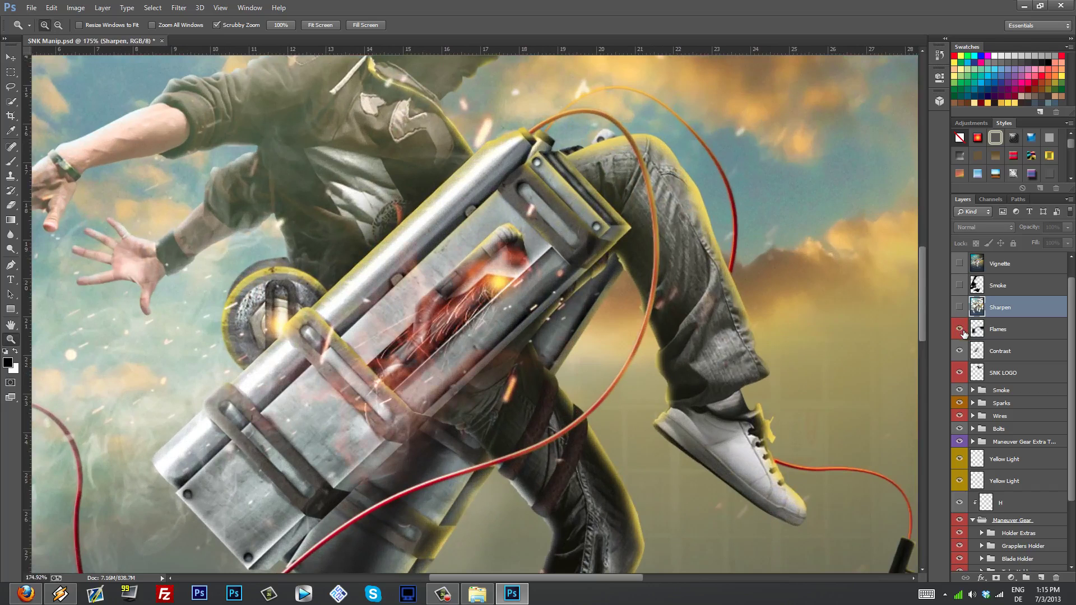
{"action": "scroll", "coordinate": [552, 317], "scroll_direction": "down", "scroll_amount": 4}
{"action": "scroll", "coordinate": [595, 359], "scroll_direction": "down", "scroll_amount": 2}
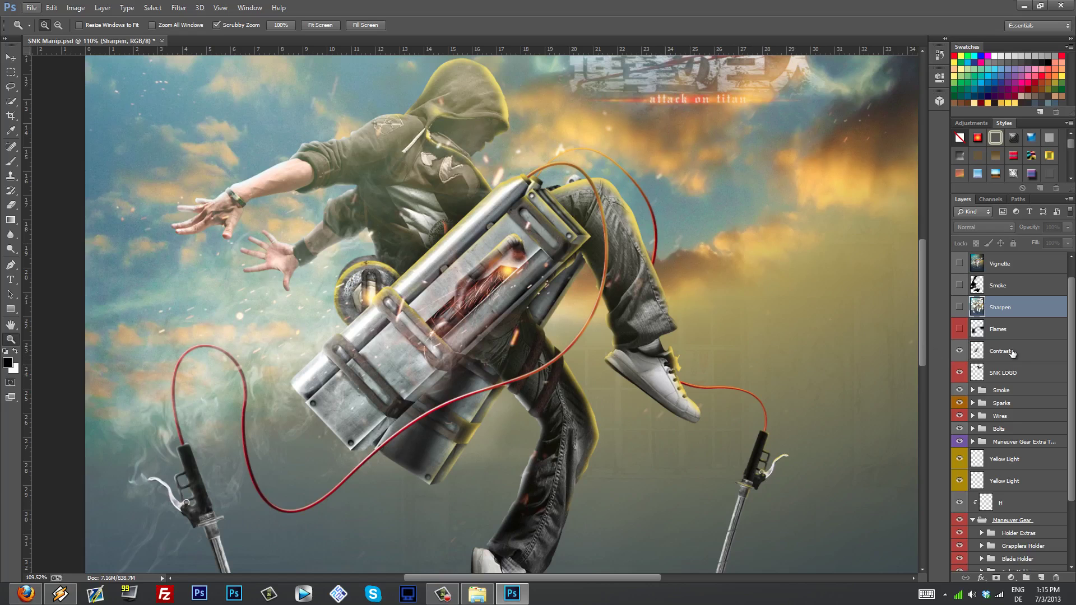
Select the Contrast layer and compare the metal gear with that layer hidden and shown
{"action": "left_click", "coordinate": [1012, 352]}
{"action": "scroll", "coordinate": [493, 313], "scroll_direction": "down", "scroll_amount": 2}
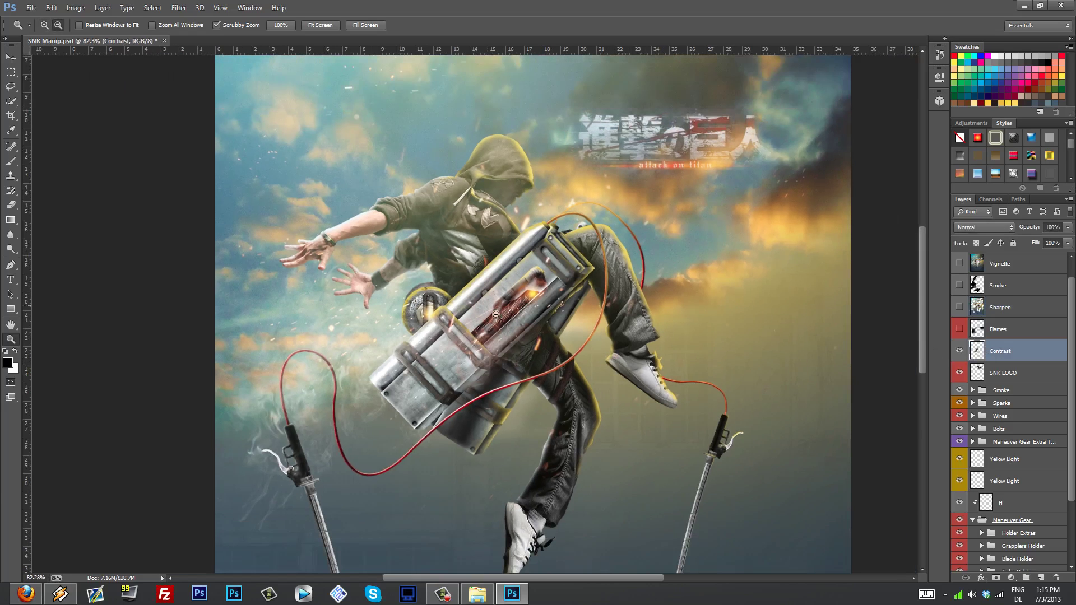
{"action": "scroll", "coordinate": [493, 312], "scroll_direction": "up", "scroll_amount": 2}
{"action": "scroll", "coordinate": [487, 396], "scroll_direction": "up", "scroll_amount": 1}
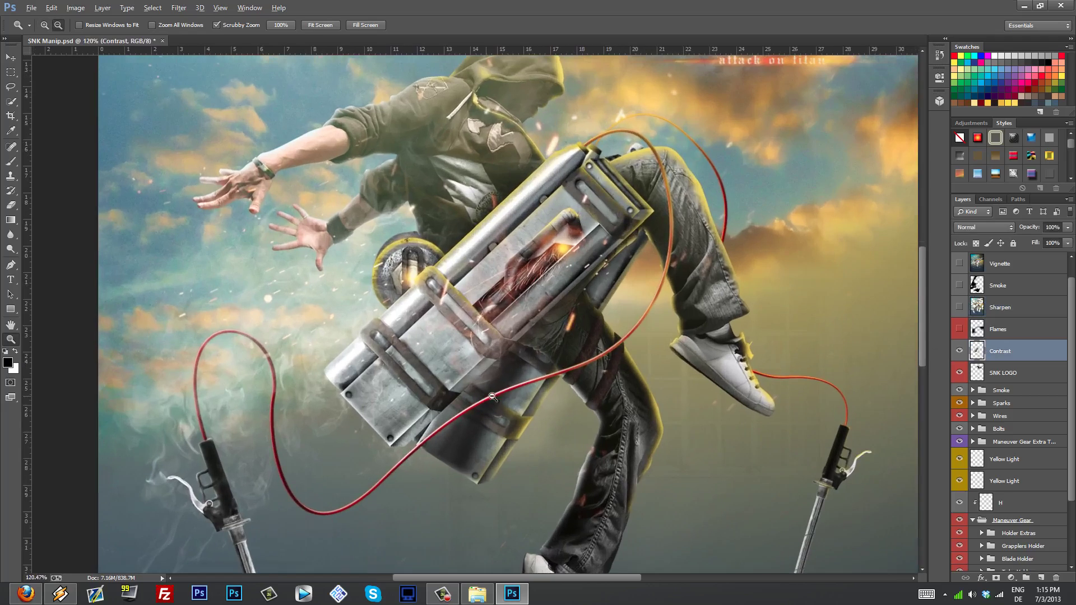
{"action": "left_click", "coordinate": [960, 351]}
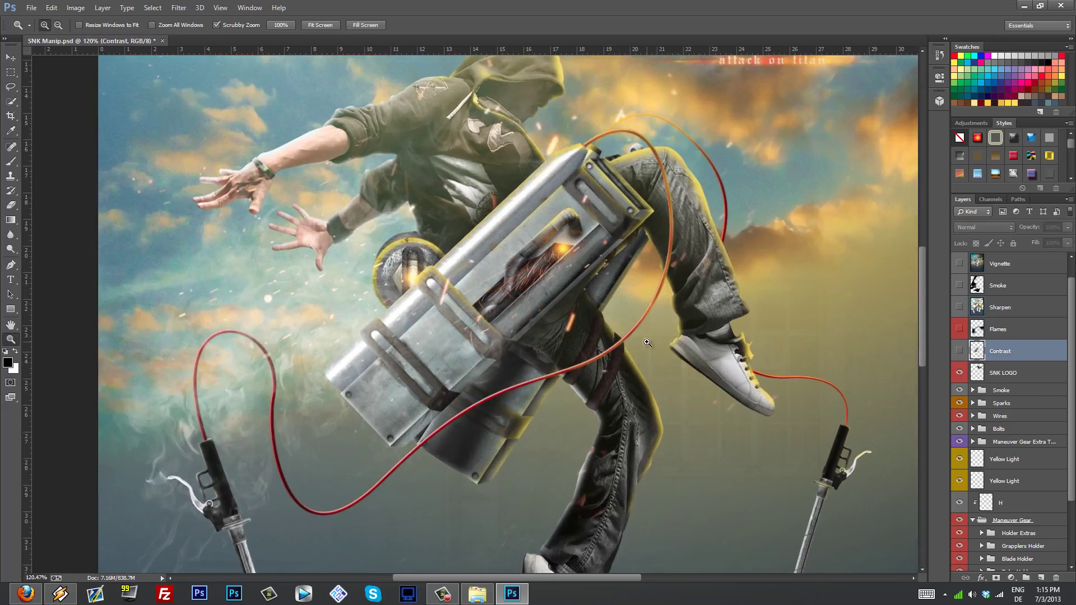
{"action": "scroll", "coordinate": [611, 369], "scroll_direction": "down", "scroll_amount": 2}
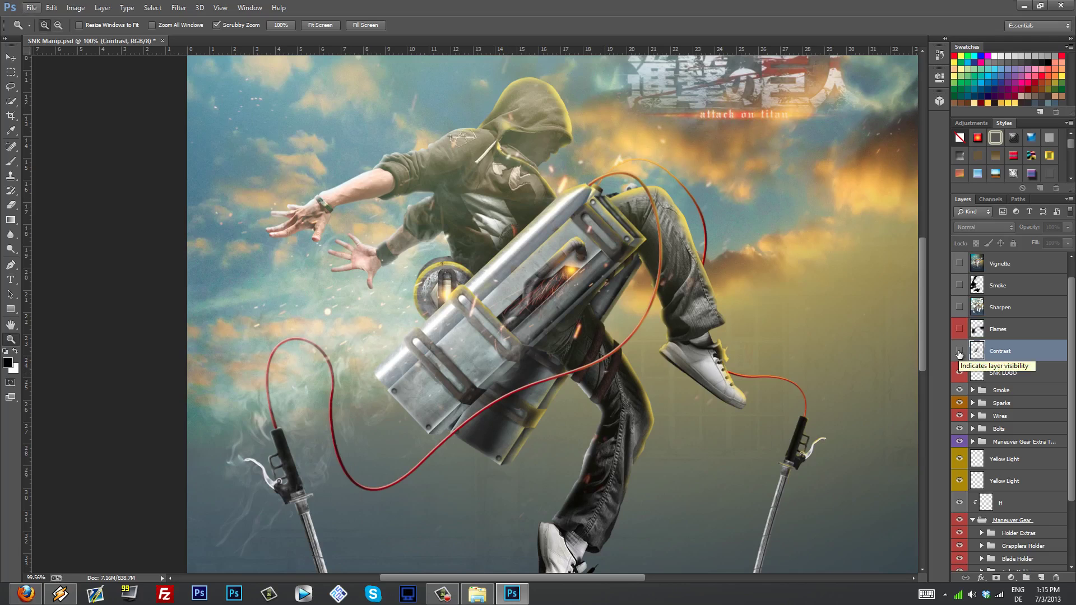
{"action": "left_click", "coordinate": [960, 352]}
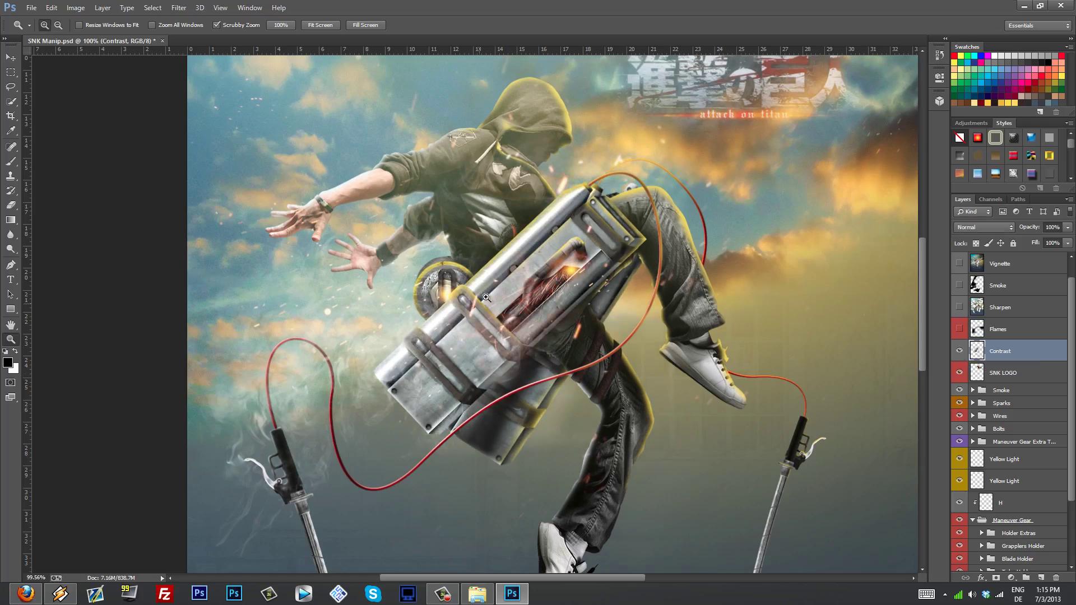
{"action": "scroll", "coordinate": [639, 376], "scroll_direction": "down", "scroll_amount": 1}
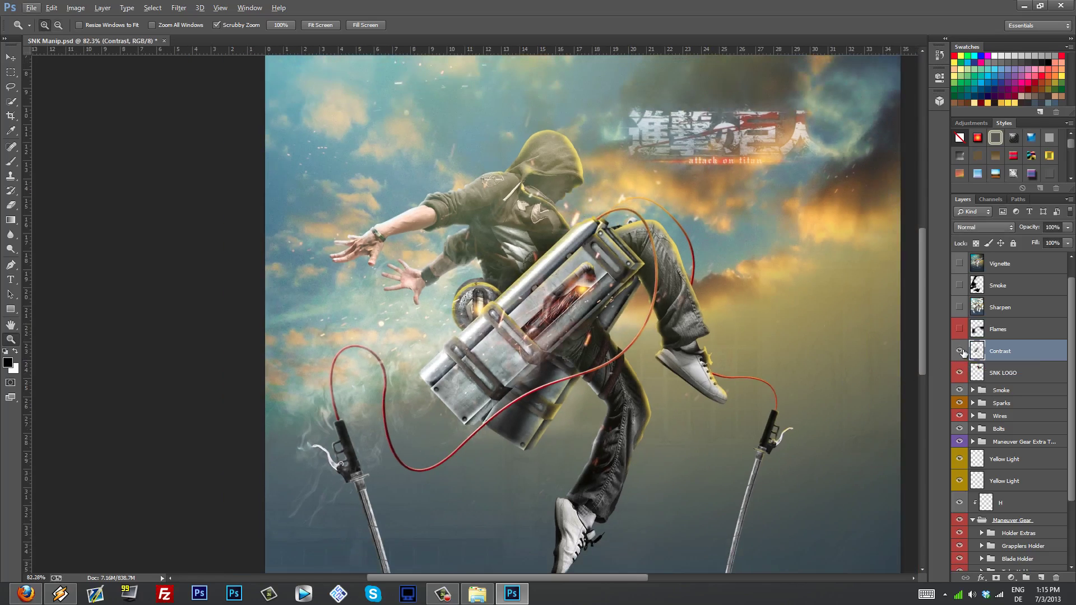
Load the Contrast layer's contents as a selection to view its extent around the gear, hide the layer, and deselect
{"action": "left_click", "coordinate": [76, 8]}
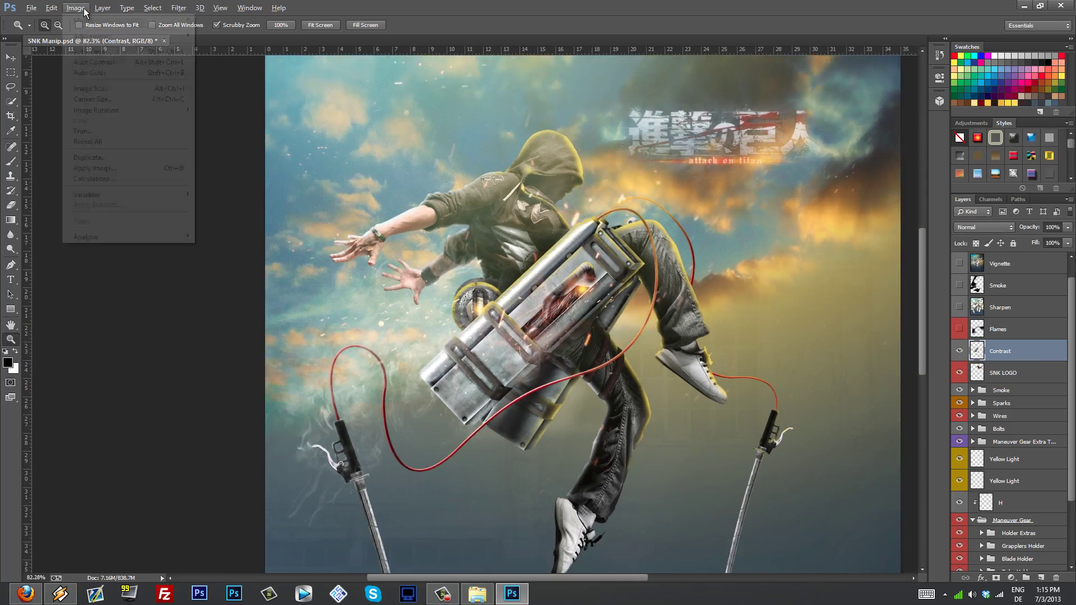
{"action": "left_click", "coordinate": [978, 354]}
{"action": "left_click", "coordinate": [961, 351]}
{"action": "scroll", "coordinate": [977, 362], "scroll_direction": "down", "scroll_amount": 1}
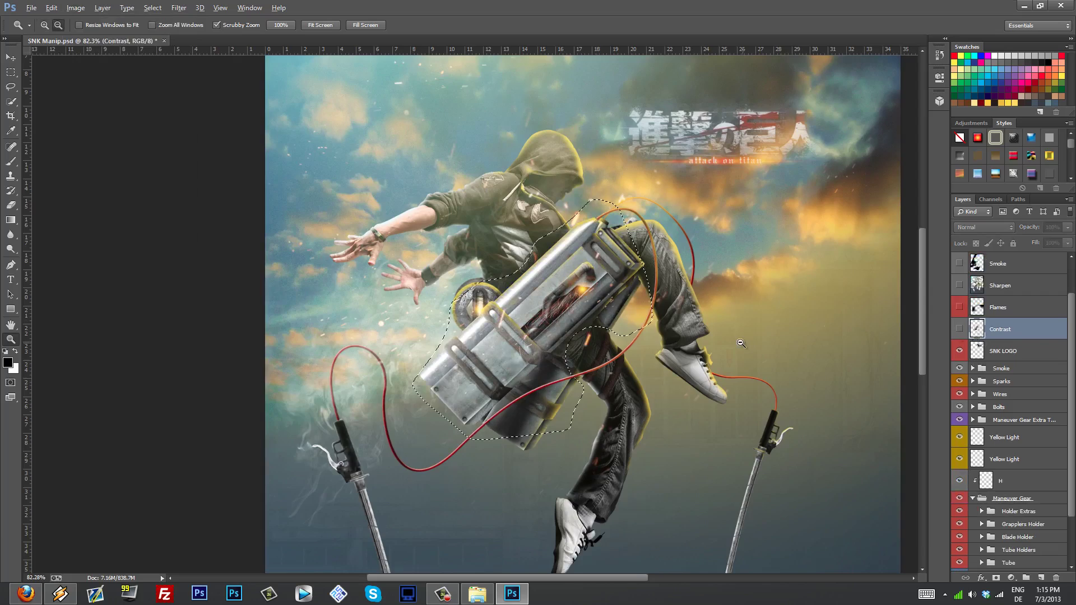
{"action": "left_click_drag", "start_coordinate": [744, 339], "coordinate": [538, 349]}
{"action": "left_click_drag", "start_coordinate": [639, 345], "coordinate": [706, 344]}
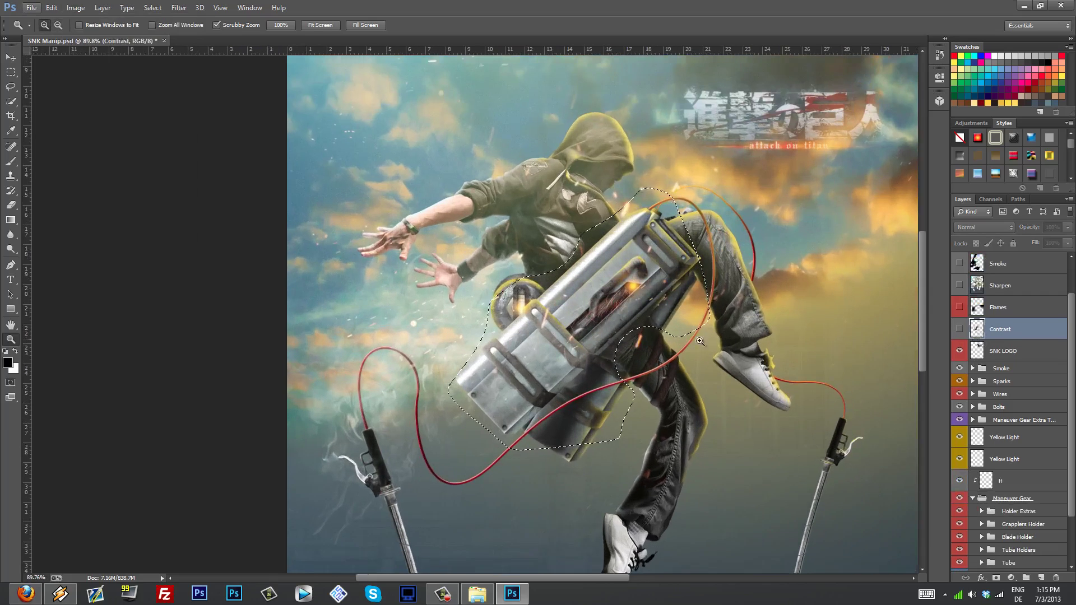
{"action": "key", "text": "ctrl+d"}
Compare the image with the SNK LOGO layer hidden and shown, and leave the layer hidden
{"action": "left_click", "coordinate": [960, 353]}
{"action": "left_click_drag", "start_coordinate": [971, 280], "coordinate": [891, 357]}
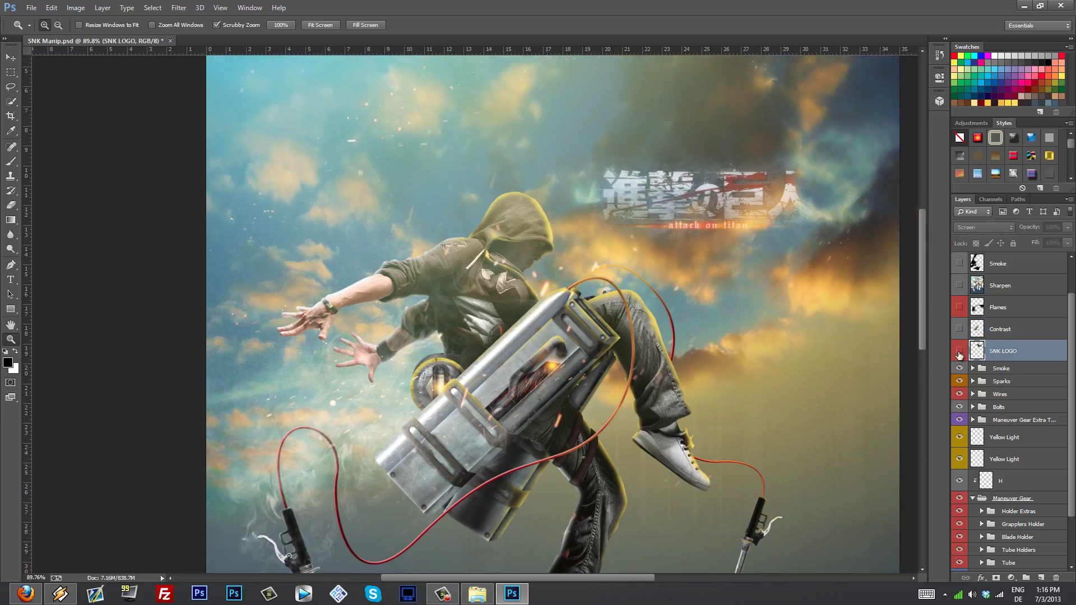
{"action": "left_click", "coordinate": [960, 351]}
{"action": "left_click", "coordinate": [960, 351]}
{"action": "left_click", "coordinate": [724, 350], "text": "alt"}
{"action": "left_click", "coordinate": [959, 351]}
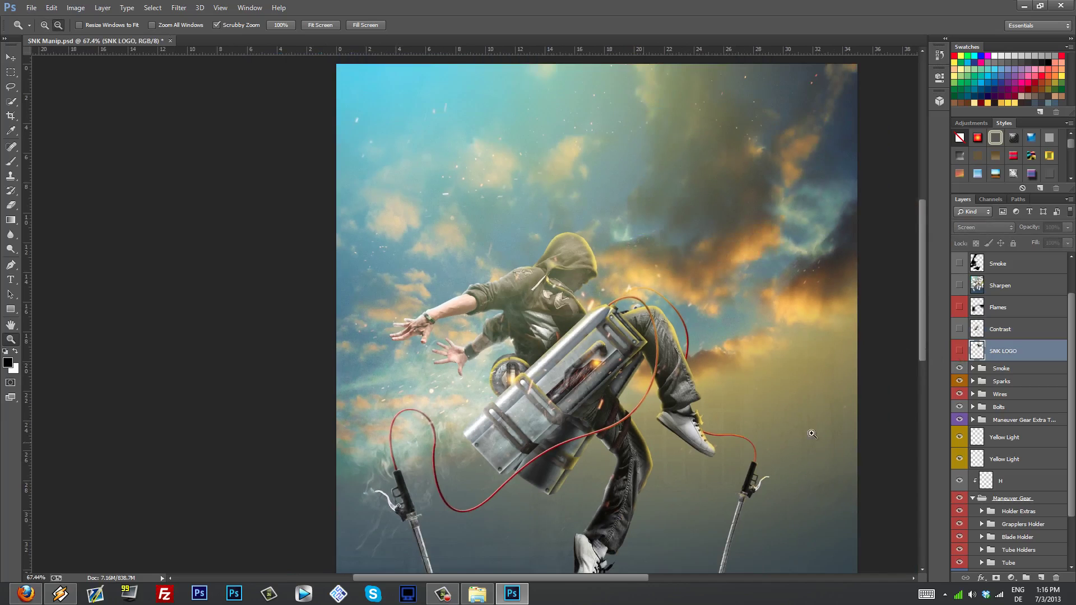
Expand the Smoke group, compare the smoke on and off as a group and layer by layer, and hide the collapsed group
{"action": "left_click", "coordinate": [974, 369]}
{"action": "left_click", "coordinate": [622, 474], "text": "alt"}
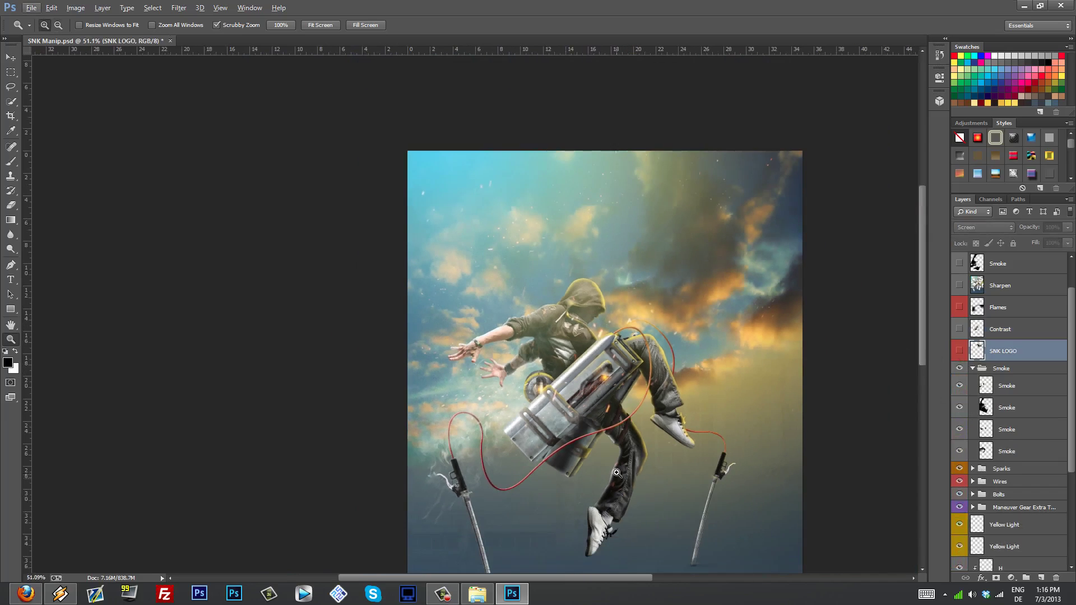
{"action": "scroll", "coordinate": [623, 473], "scroll_direction": "down", "scroll_amount": 2}
{"action": "left_click", "coordinate": [549, 460]}
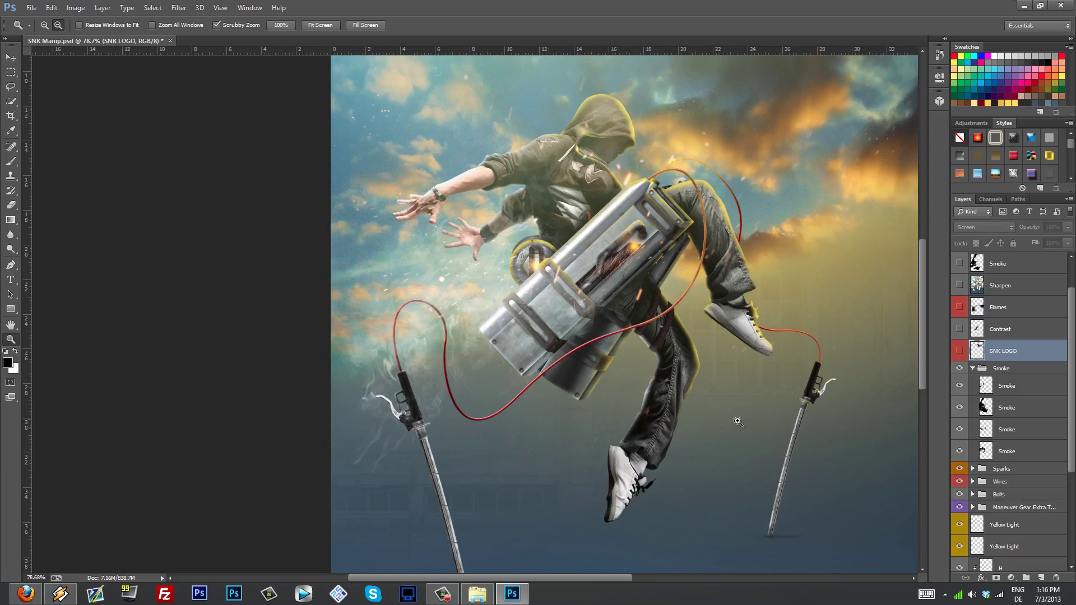
{"action": "left_click", "coordinate": [960, 369]}
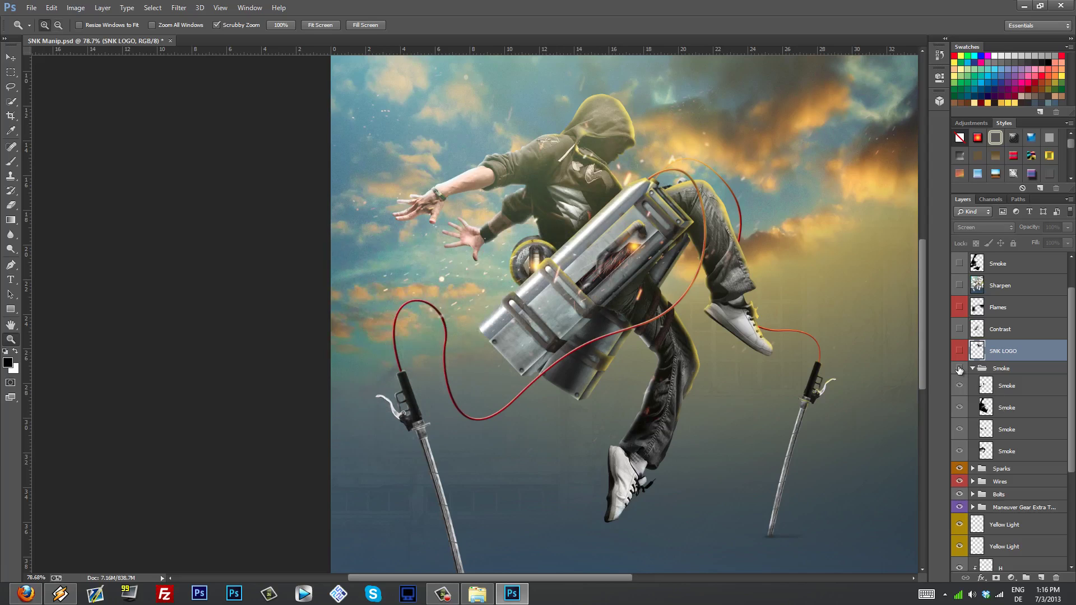
{"action": "left_click", "coordinate": [960, 369]}
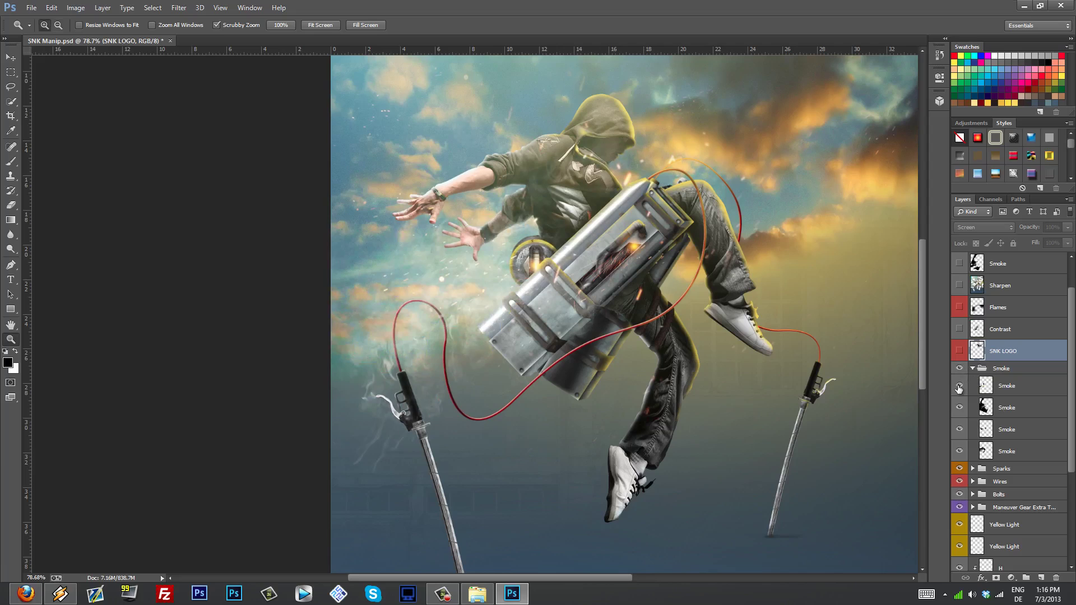
{"action": "left_click", "coordinate": [959, 386]}
{"action": "left_click", "coordinate": [959, 408]}
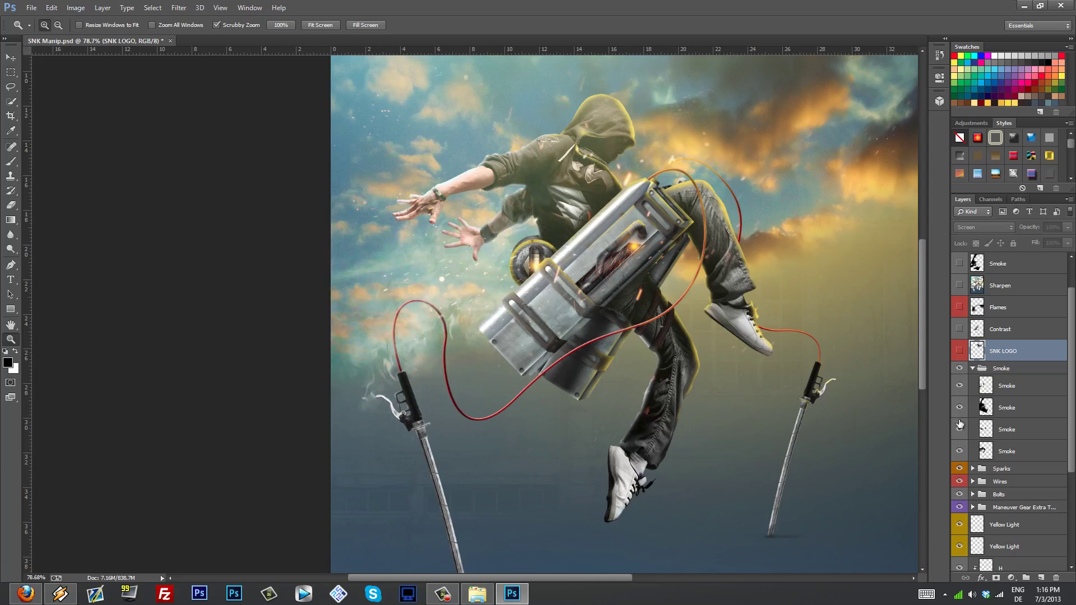
{"action": "left_click", "coordinate": [973, 370]}
{"action": "left_click", "coordinate": [959, 368]}
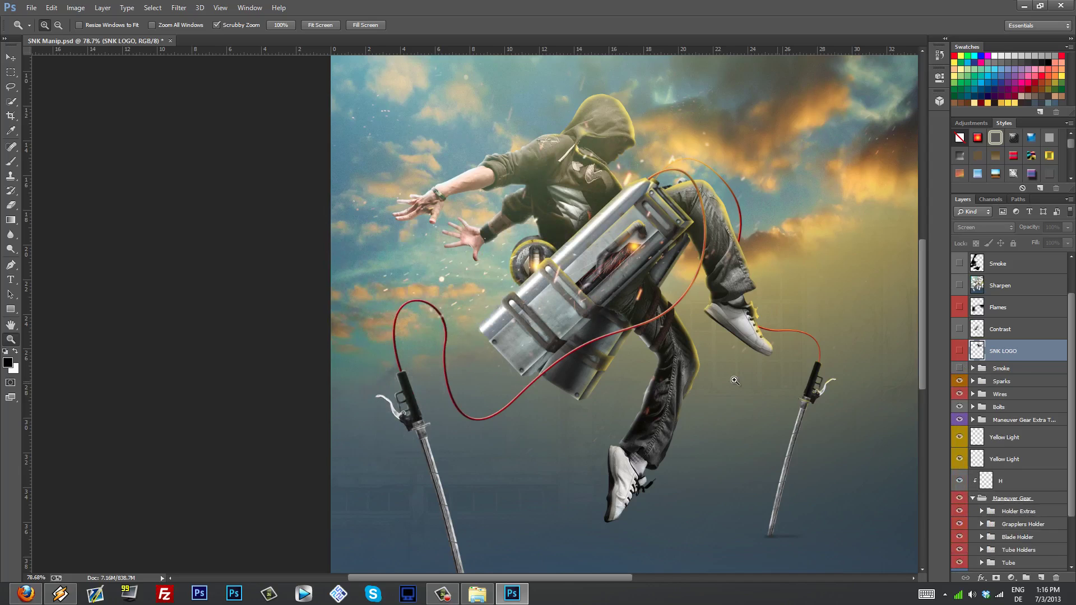
Examine the figure, the two swords, and the ground shadow with the smoke hidden
{"action": "scroll", "coordinate": [663, 384], "scroll_direction": "down", "scroll_amount": 3}
{"action": "scroll", "coordinate": [663, 384], "scroll_direction": "down", "scroll_amount": 1}
{"action": "scroll", "coordinate": [640, 415], "scroll_direction": "up", "scroll_amount": 1}
{"action": "scroll", "coordinate": [690, 381], "scroll_direction": "down", "scroll_amount": 1}
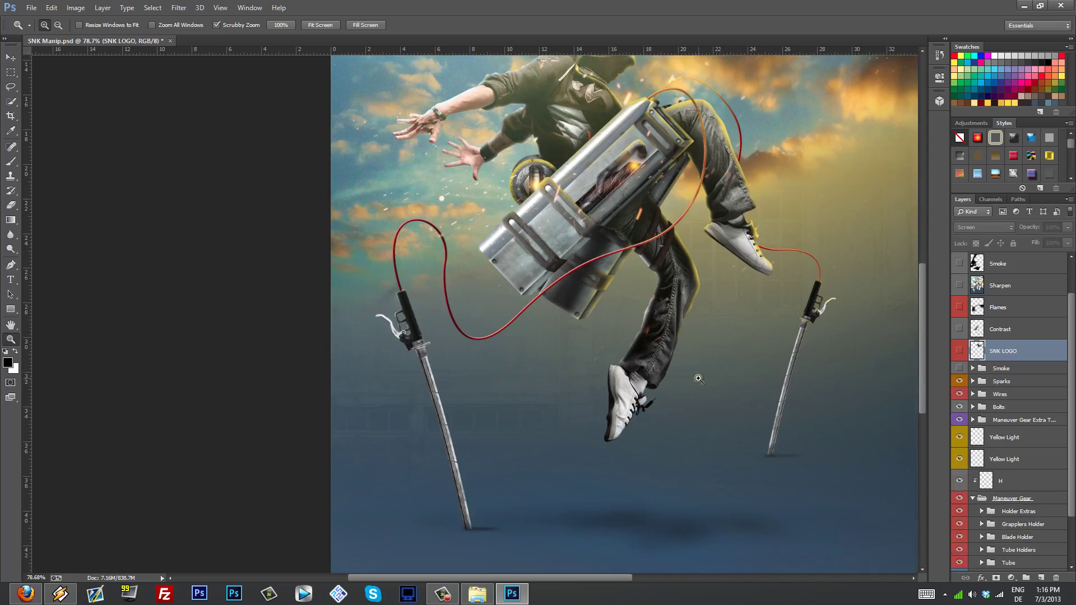
{"action": "scroll", "coordinate": [678, 419], "scroll_direction": "up", "scroll_amount": 2}
{"action": "scroll", "coordinate": [661, 370], "scroll_direction": "up", "scroll_amount": 1}
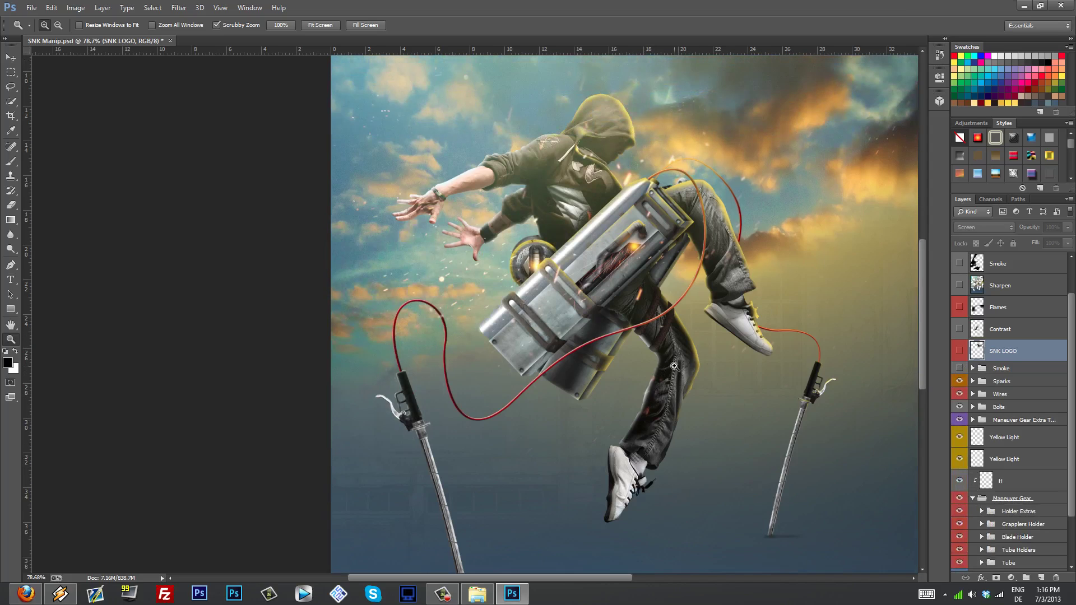
{"action": "scroll", "coordinate": [784, 383], "scroll_direction": "down", "scroll_amount": 1}
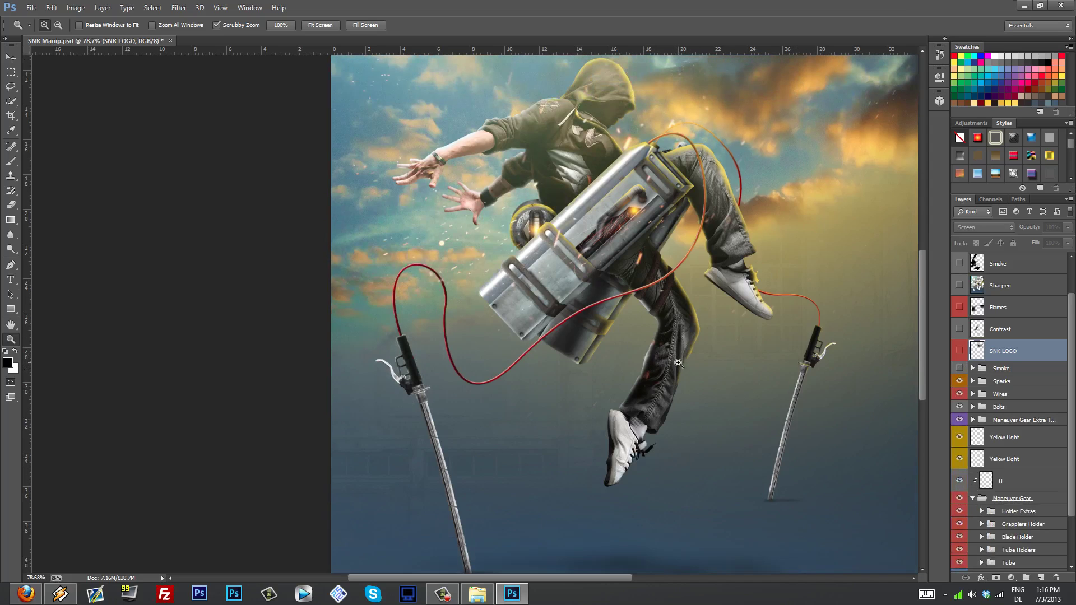
{"action": "scroll", "coordinate": [672, 356], "scroll_direction": "up", "scroll_amount": 1}
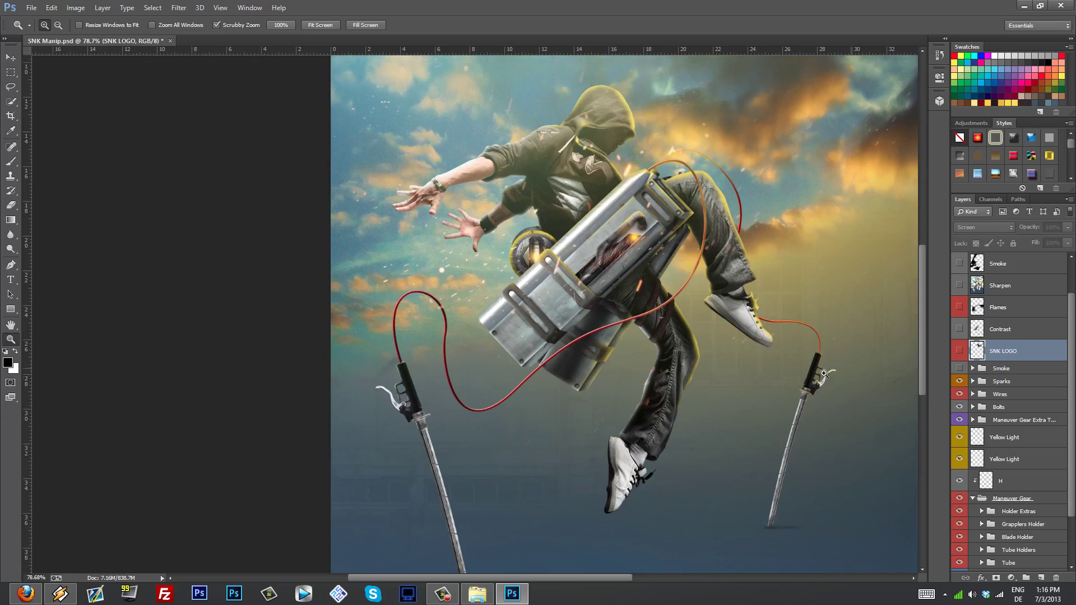
{"action": "scroll", "coordinate": [763, 373], "scroll_direction": "down", "scroll_amount": 1}
Select the Sparks group and compare the whole image with the sparks hidden and shown
{"action": "scroll", "coordinate": [1041, 371], "scroll_direction": "down", "scroll_amount": 3}
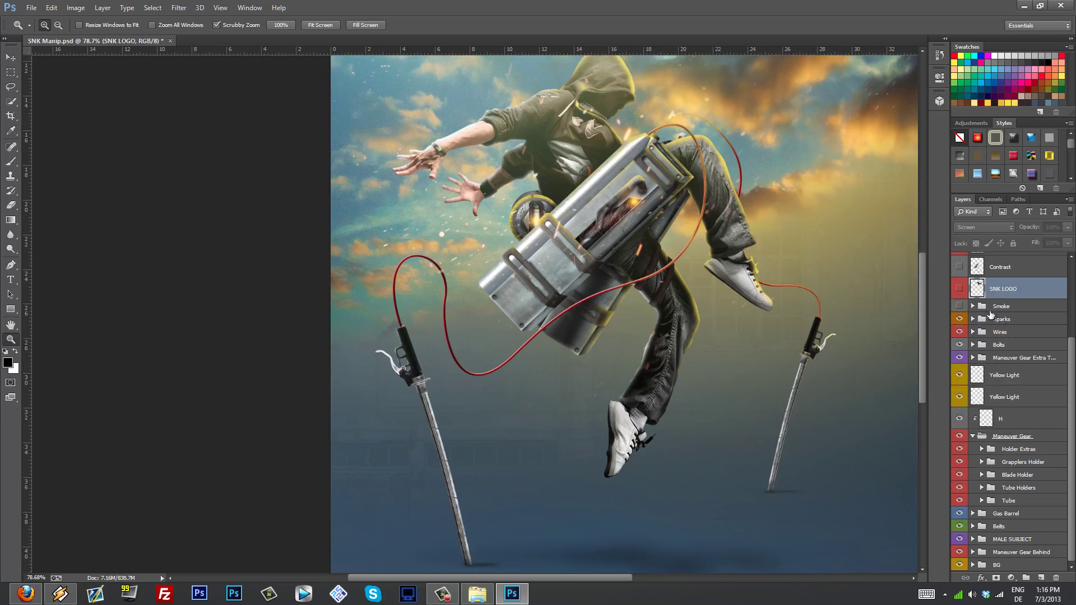
{"action": "left_click", "coordinate": [1002, 319]}
{"action": "scroll", "coordinate": [897, 365], "scroll_direction": "up", "scroll_amount": 3}
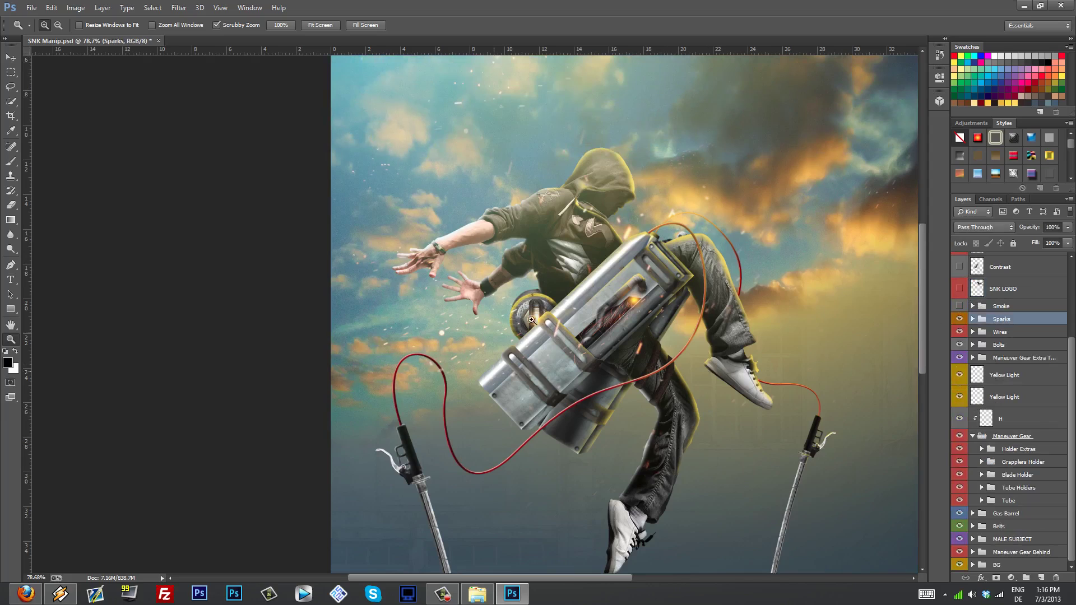
{"action": "left_click", "coordinate": [960, 320]}
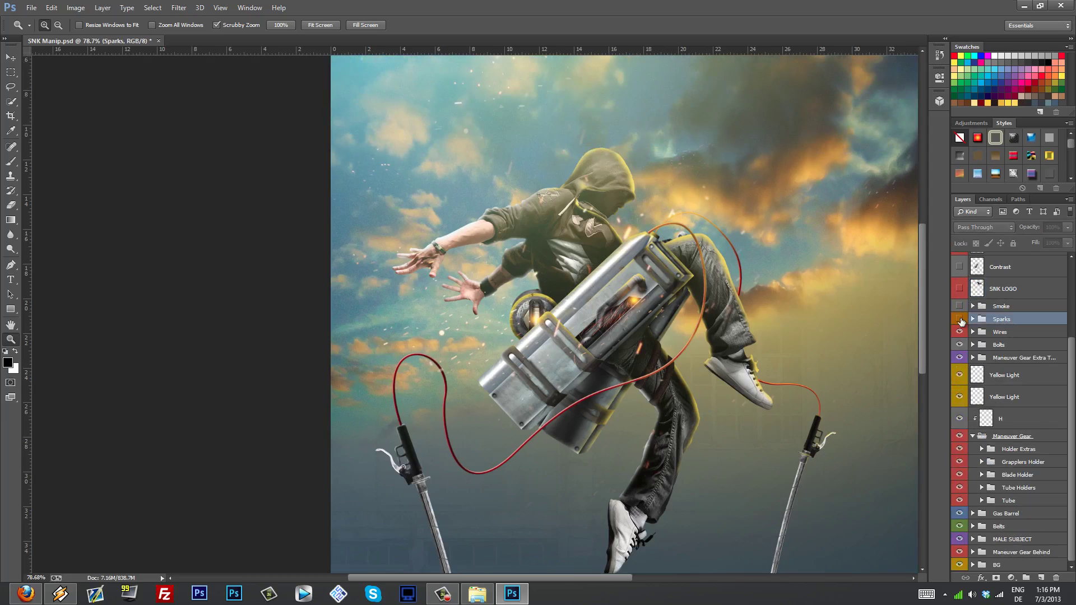
{"action": "left_click", "coordinate": [667, 339], "text": "alt"}
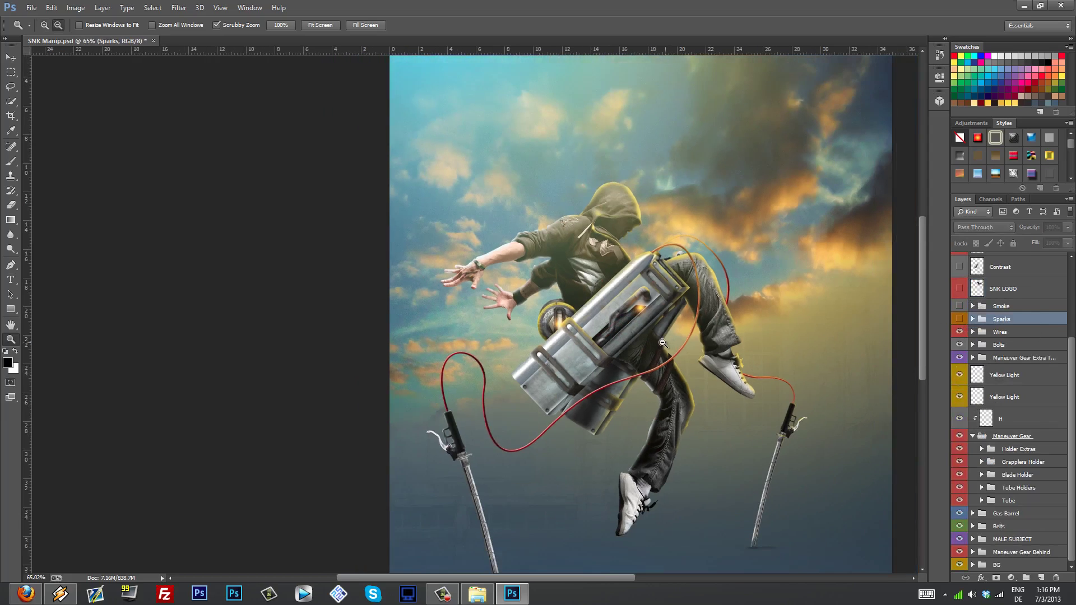
{"action": "left_click", "coordinate": [667, 339], "text": "alt"}
{"action": "left_click", "coordinate": [961, 320]}
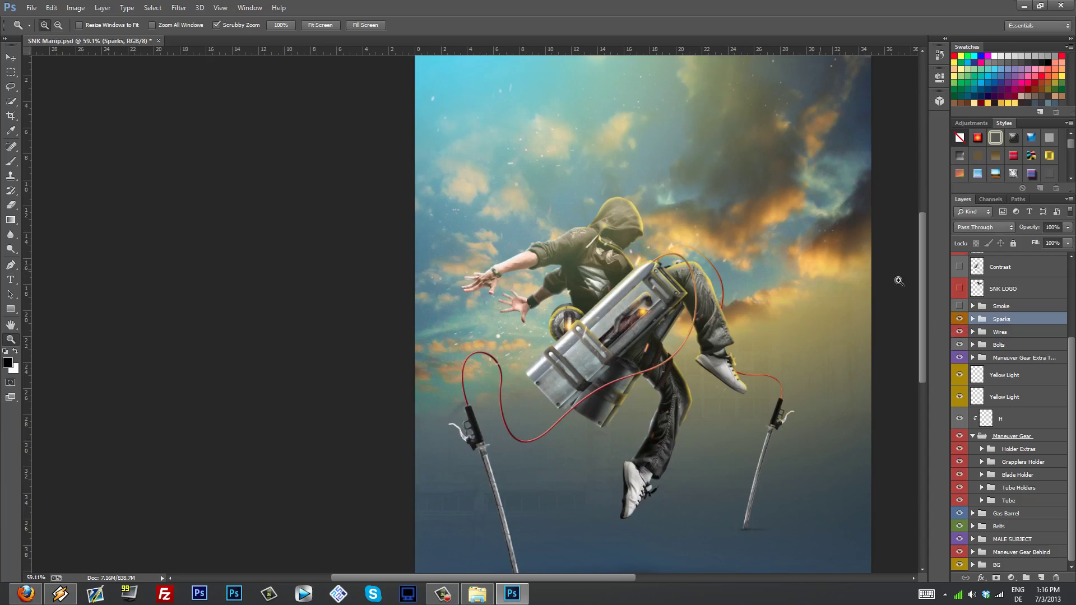
Expand the Sparks group, compare its individual layers hidden and shown, and hide the collapsed group
{"action": "left_click", "coordinate": [974, 320]}
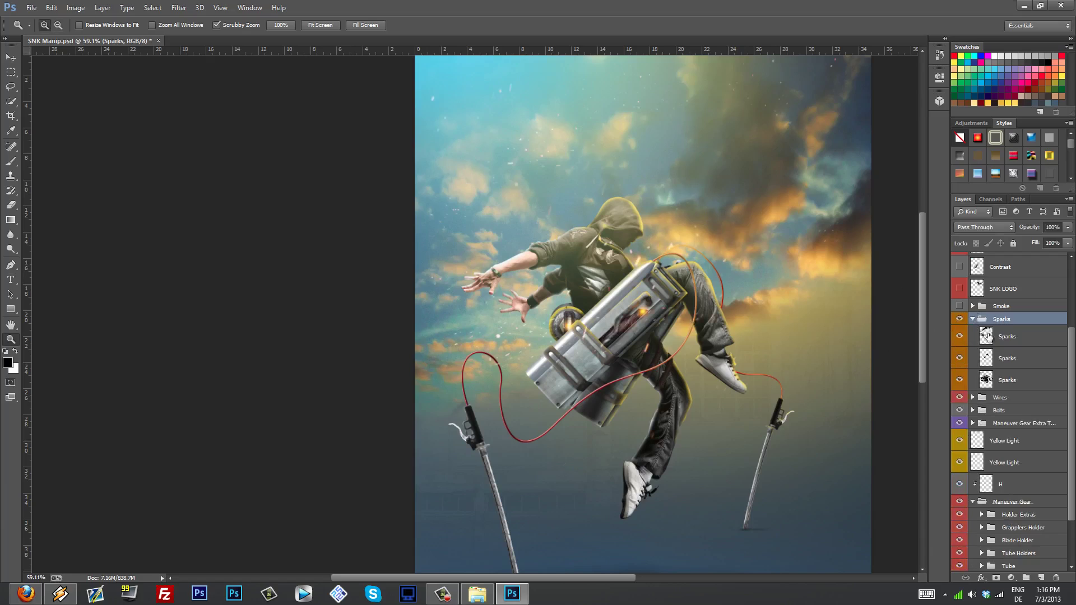
{"action": "left_click", "coordinate": [1006, 338]}
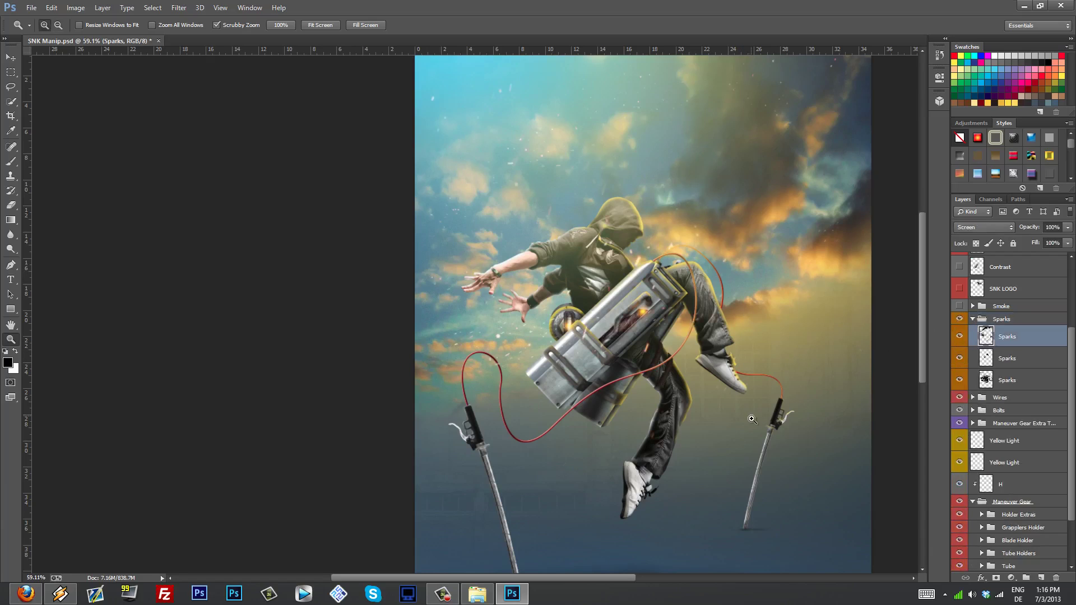
{"action": "left_click", "coordinate": [959, 337]}
{"action": "left_click", "coordinate": [961, 336]}
{"action": "left_click_drag", "start_coordinate": [644, 310], "coordinate": [700, 335]}
{"action": "scroll", "coordinate": [700, 335], "scroll_direction": "down", "scroll_amount": 2}
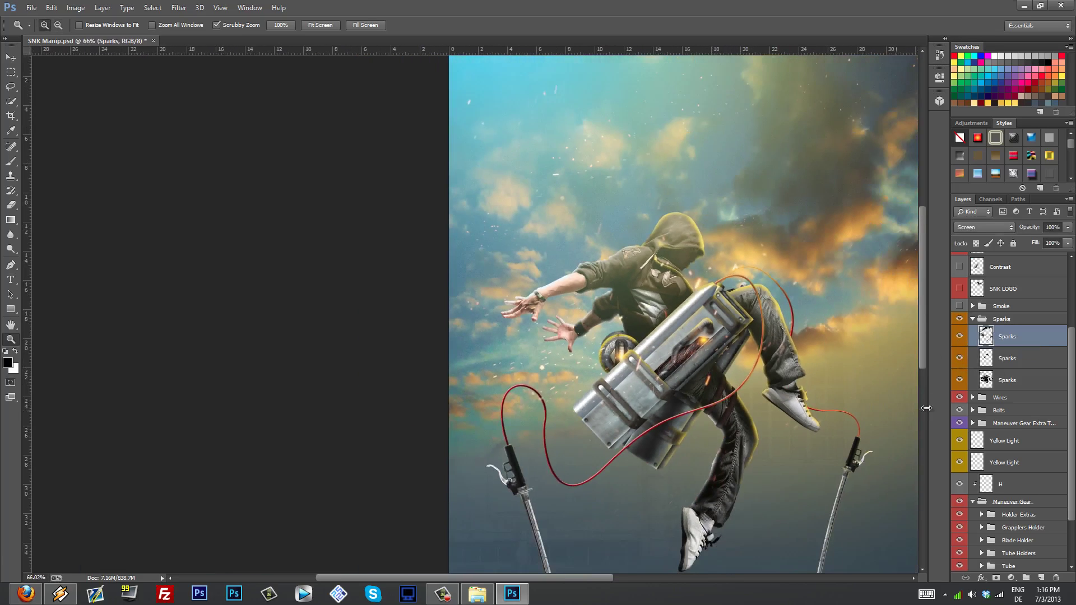
{"action": "left_click", "coordinate": [960, 381]}
{"action": "left_click", "coordinate": [973, 319]}
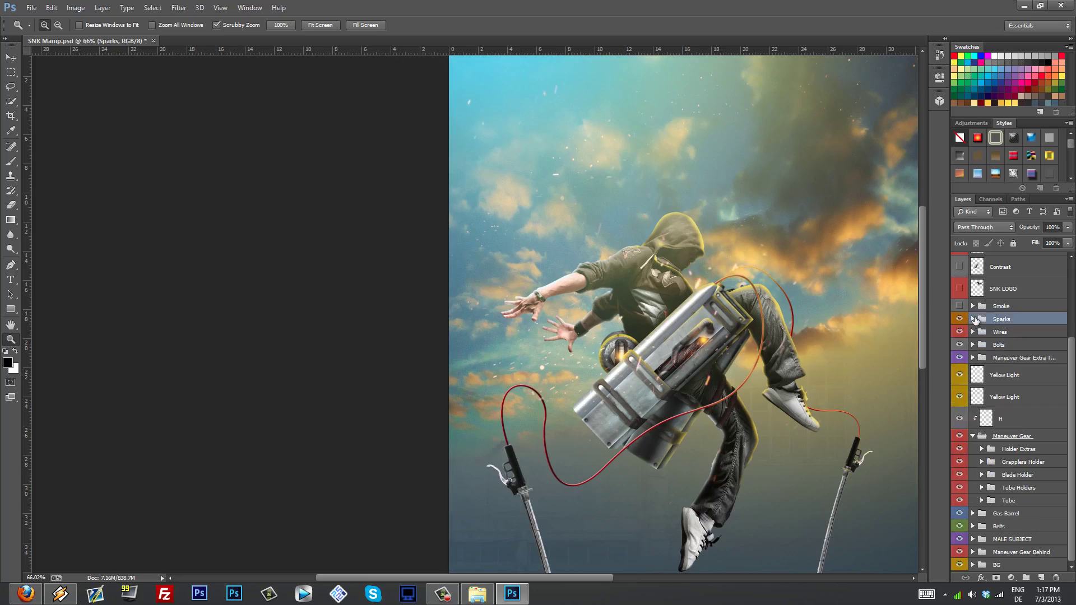
{"action": "left_click", "coordinate": [960, 319]}
Select the Wires group, compare the red wires hidden and shown, and inspect up close where they attach to the gear box
{"action": "scroll", "coordinate": [829, 370], "scroll_direction": "down", "scroll_amount": 2}
{"action": "left_click_drag", "start_coordinate": [771, 393], "coordinate": [562, 373]}
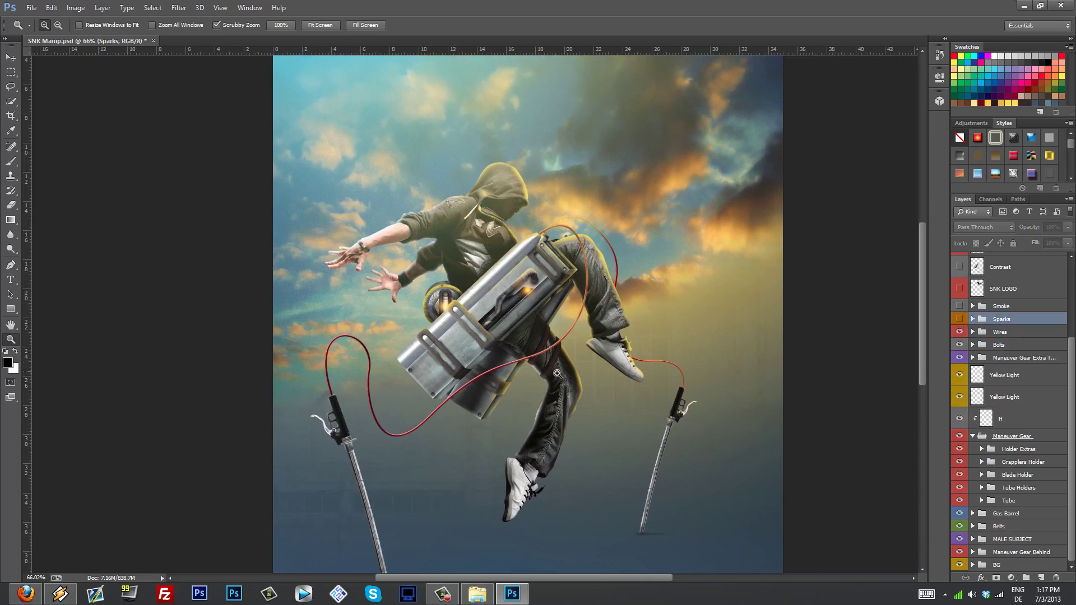
{"action": "scroll", "coordinate": [566, 367], "scroll_direction": "down", "scroll_amount": 1}
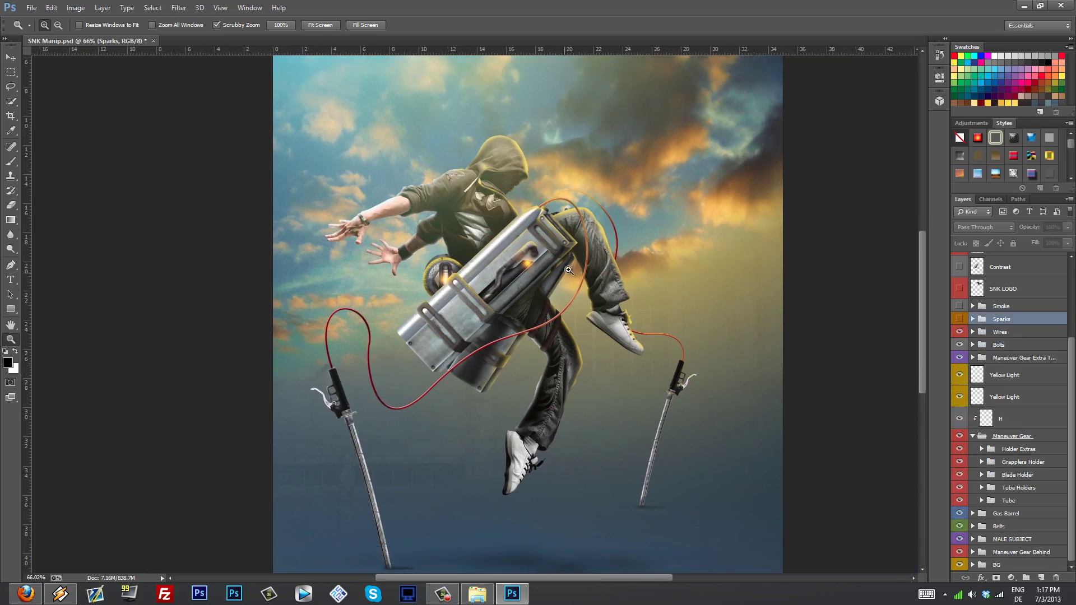
{"action": "scroll", "coordinate": [567, 350], "scroll_direction": "down", "scroll_amount": 2}
{"action": "scroll", "coordinate": [566, 351], "scroll_direction": "up", "scroll_amount": 2}
{"action": "left_click", "coordinate": [994, 332]}
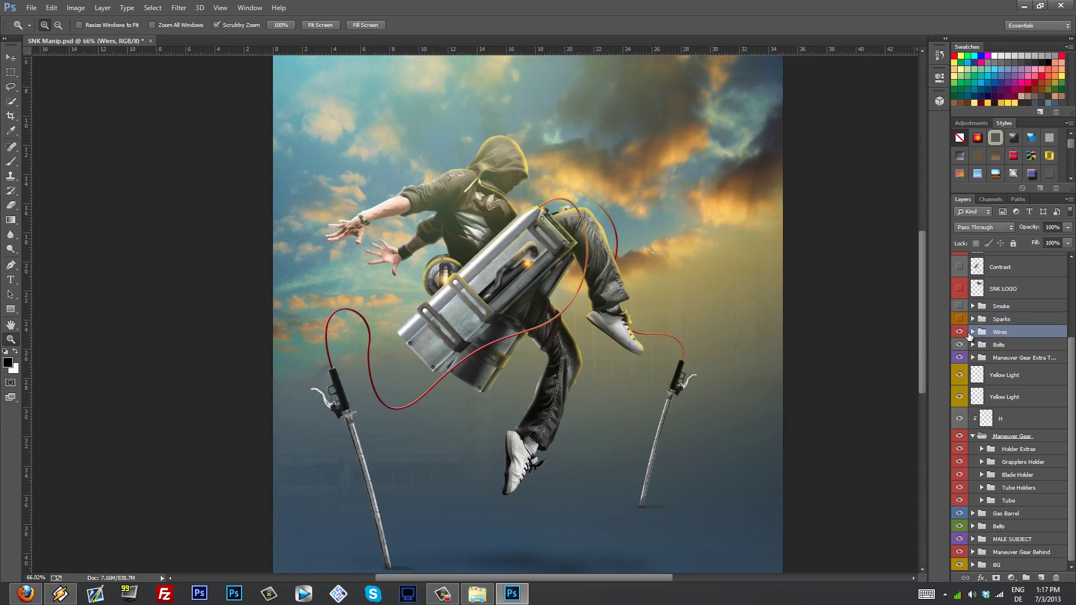
{"action": "scroll", "coordinate": [392, 390], "scroll_direction": "up", "scroll_amount": 5}
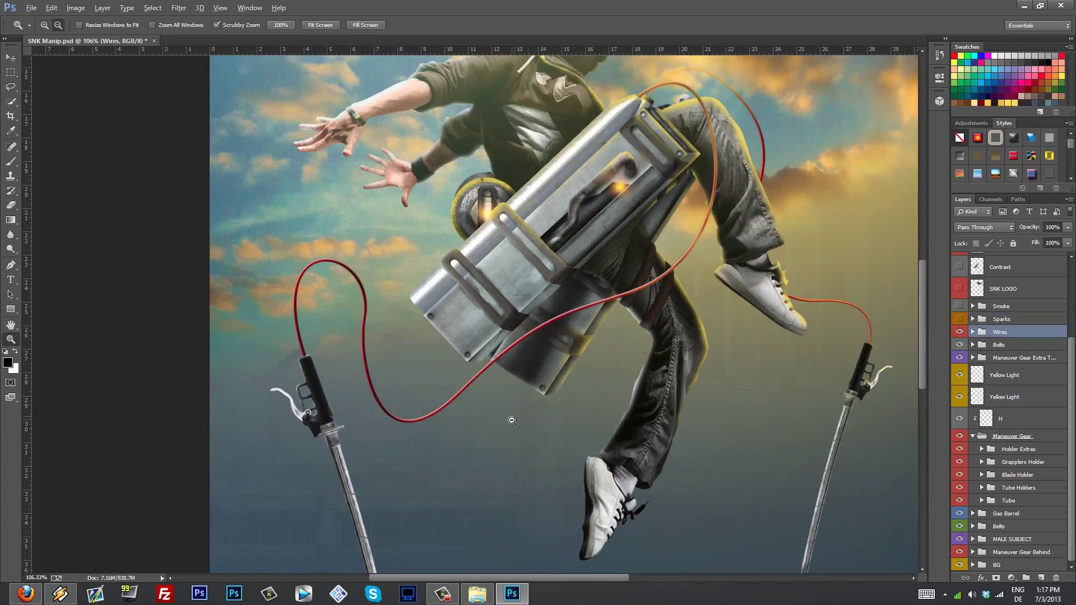
{"action": "left_click", "coordinate": [960, 332]}
{"action": "left_click", "coordinate": [960, 332]}
{"action": "left_click_drag", "start_coordinate": [738, 392], "coordinate": [625, 465]}
{"action": "left_click", "coordinate": [621, 220], "text": "alt"}
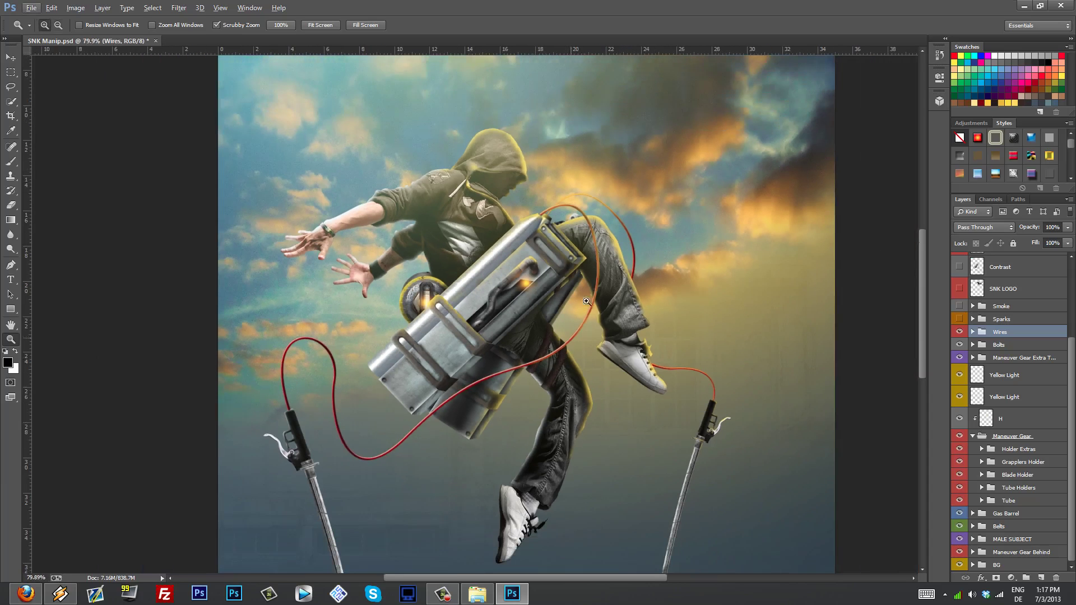
{"action": "left_click", "coordinate": [551, 213]}
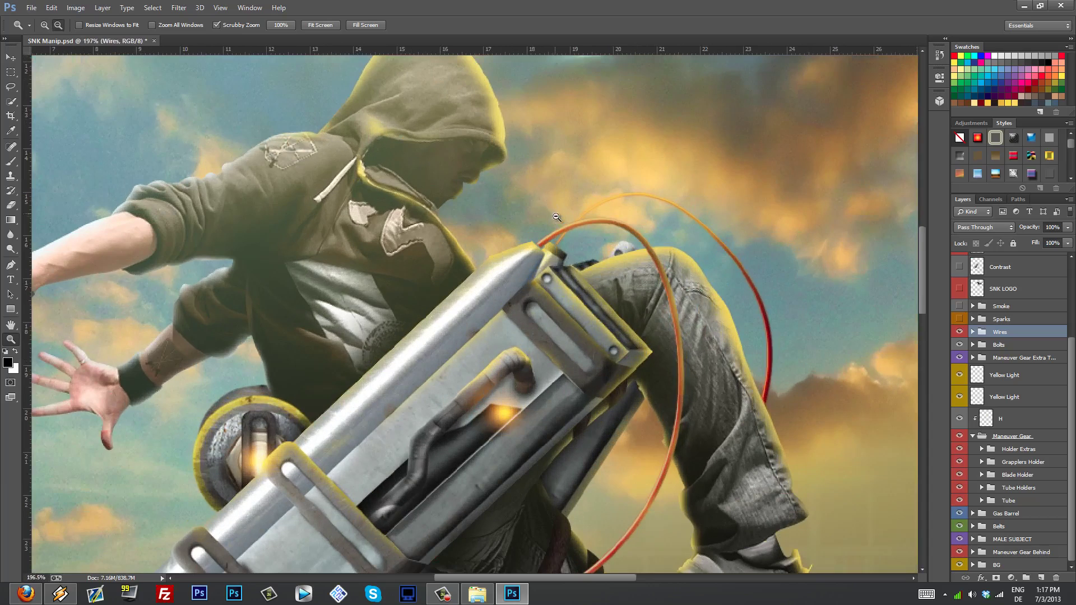
{"action": "left_click_drag", "start_coordinate": [545, 241], "coordinate": [257, 447]}
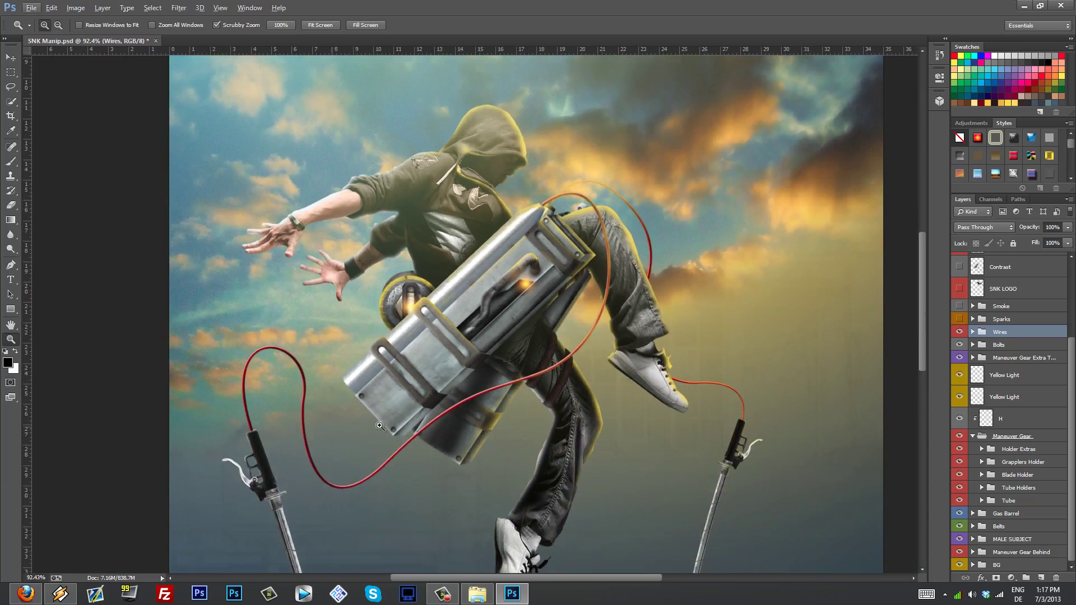
{"action": "left_click", "coordinate": [338, 427], "text": "alt"}
Expand the Wires group, select the Wire 1 layer, and hide all layer effects to view the plain wire up close
{"action": "left_click", "coordinate": [972, 332]}
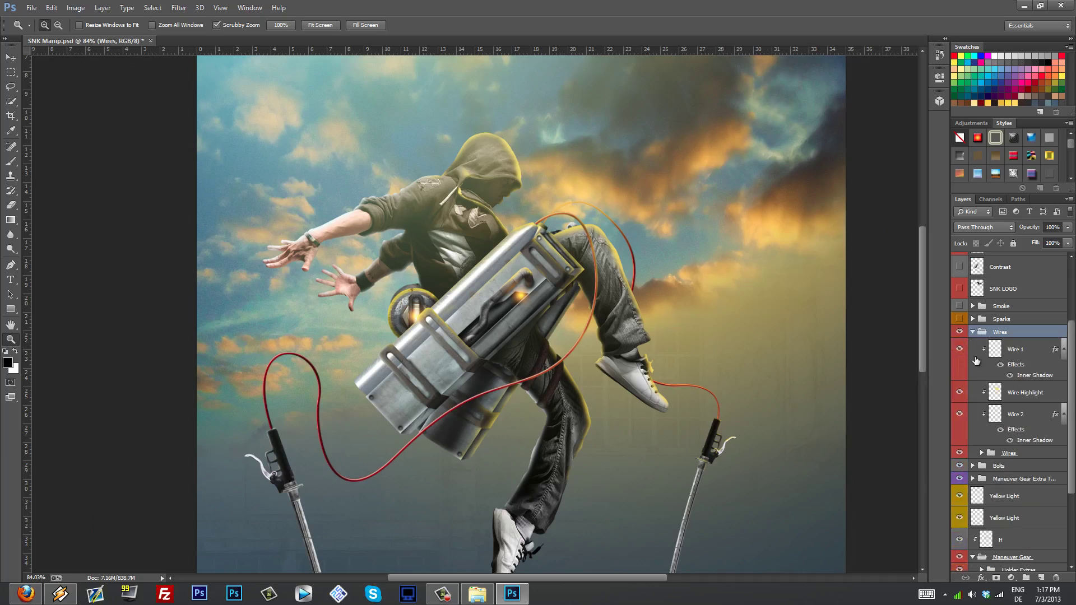
{"action": "left_click", "coordinate": [1030, 351]}
{"action": "left_click_drag", "start_coordinate": [340, 384], "coordinate": [340, 383]}
{"action": "left_click_drag", "start_coordinate": [474, 501], "coordinate": [435, 506]}
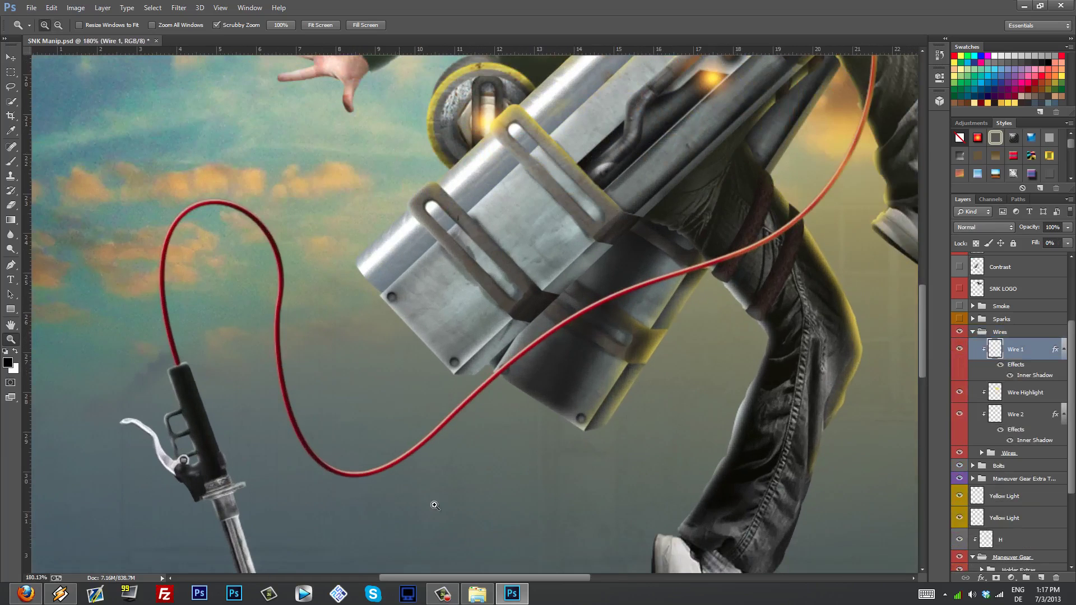
{"action": "right_click", "coordinate": [1018, 367]}
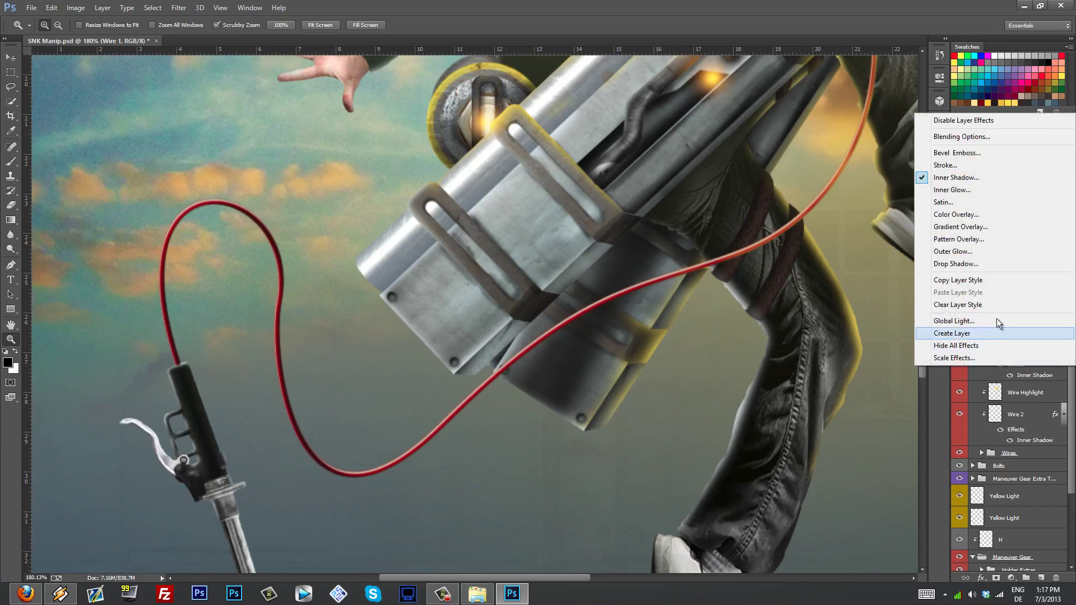
{"action": "left_click", "coordinate": [990, 346]}
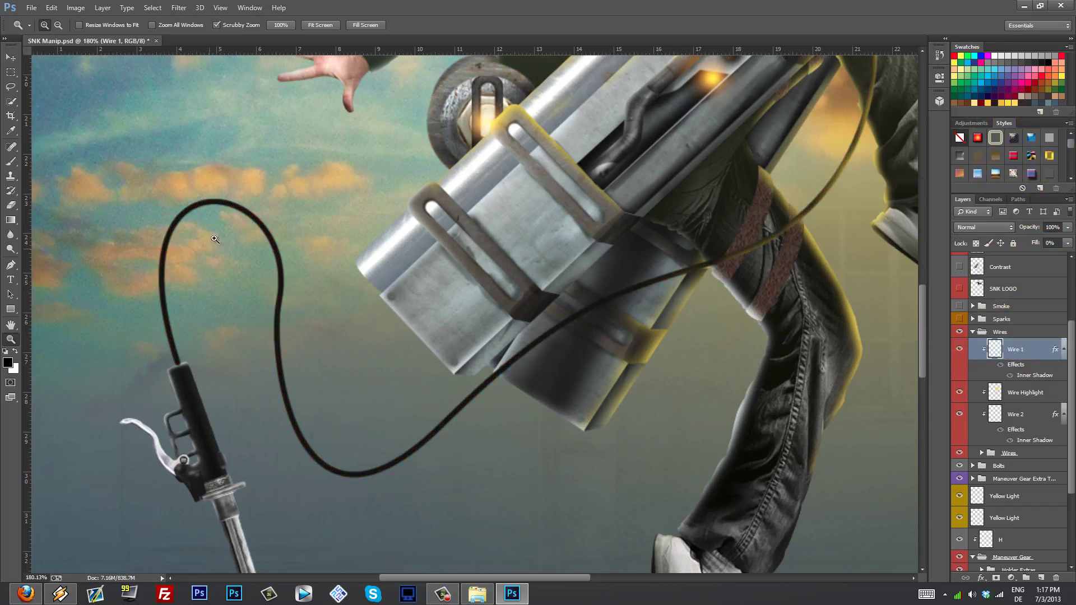
Show all layer effects again and review Wire 1's Inner Shadow settings, comparing the effect off and on
{"action": "right_click", "coordinate": [1023, 373]}
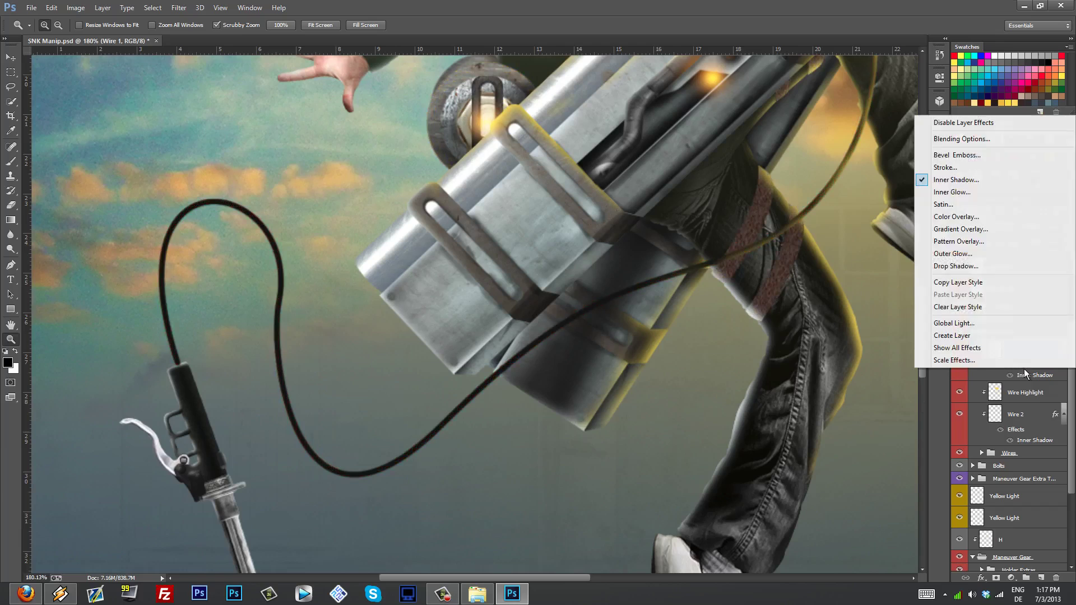
{"action": "left_click", "coordinate": [980, 347]}
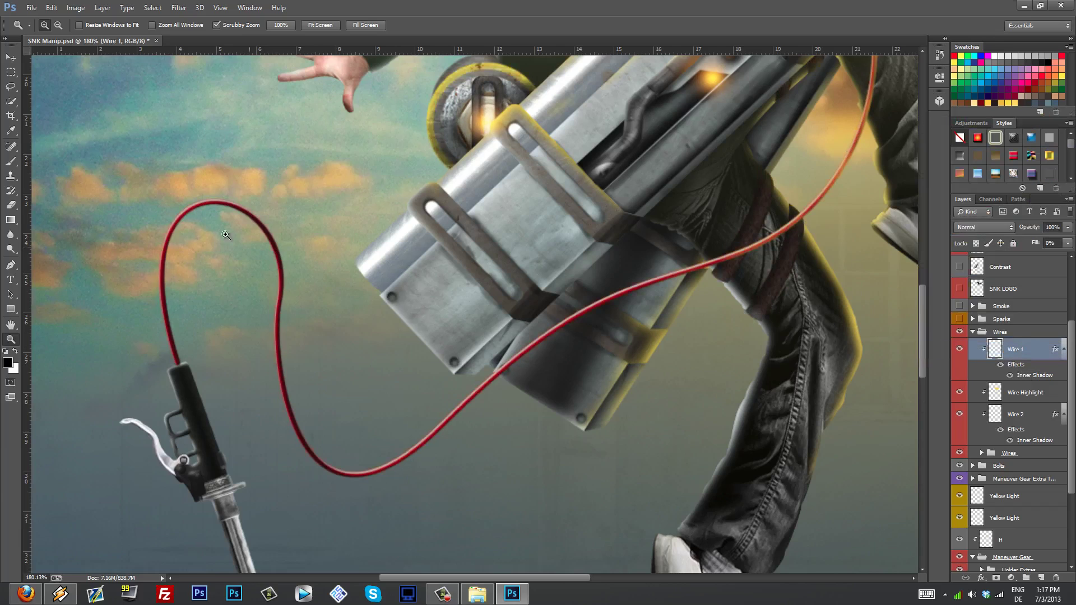
{"action": "double_click", "coordinate": [1019, 371]}
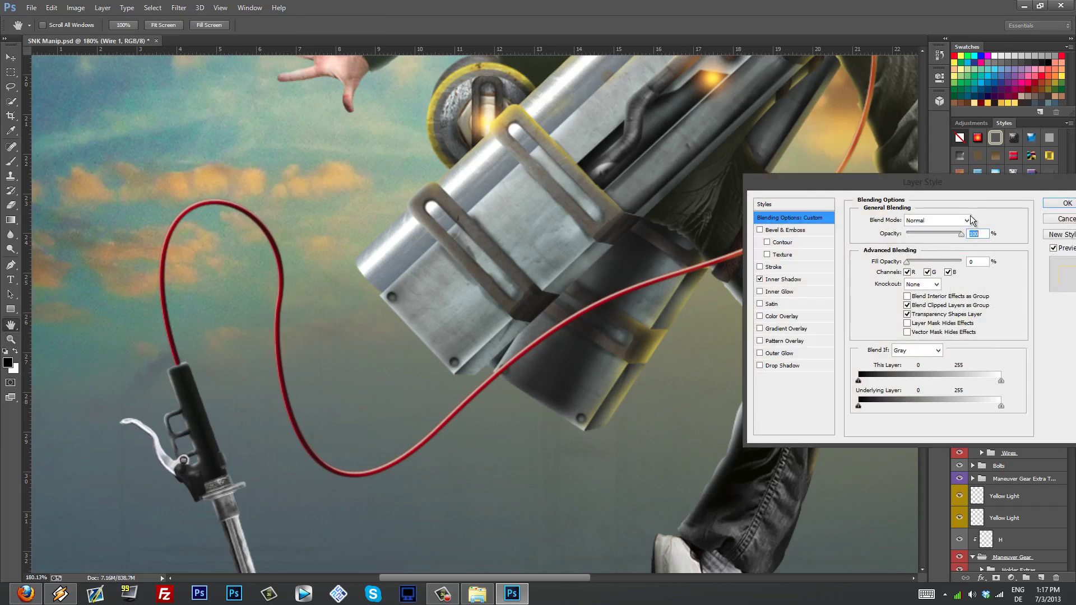
{"action": "left_click_drag", "start_coordinate": [981, 187], "coordinate": [795, 226]}
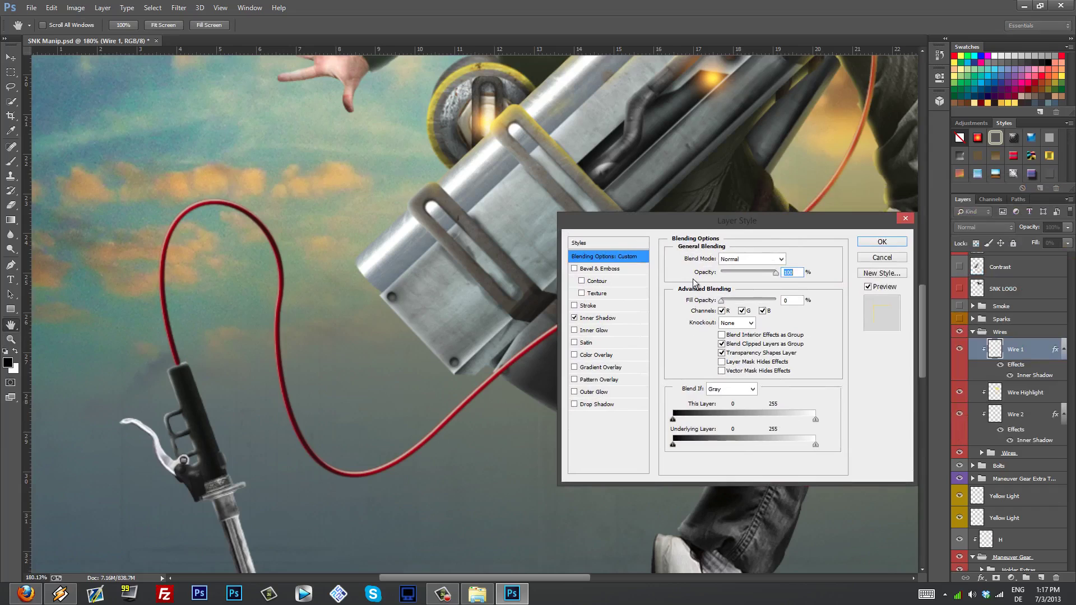
{"action": "left_click", "coordinate": [599, 318]}
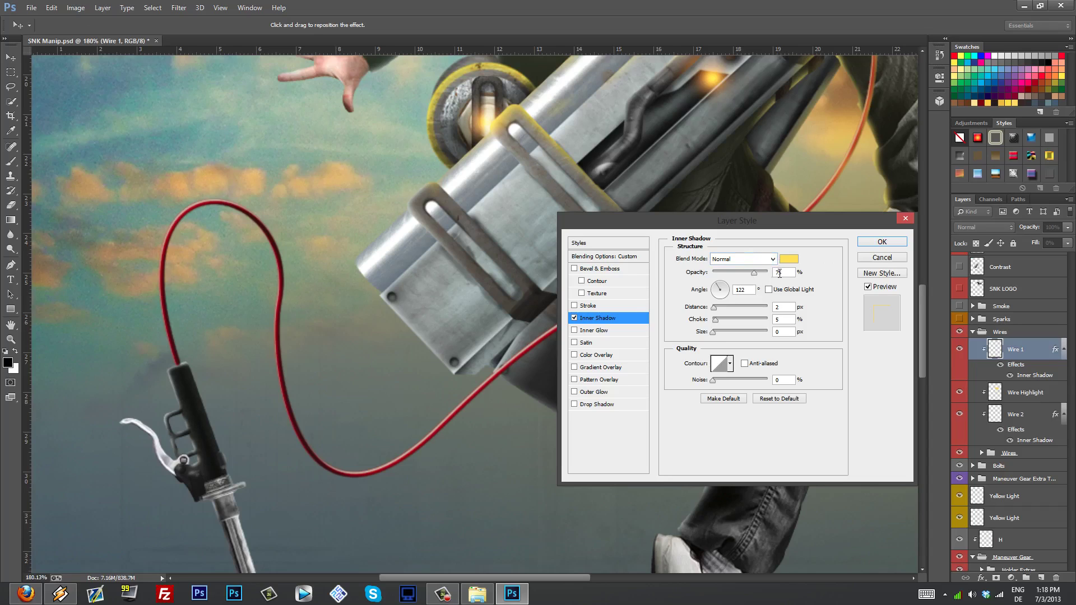
{"action": "left_click", "coordinate": [576, 319]}
{"action": "left_click", "coordinate": [576, 318]}
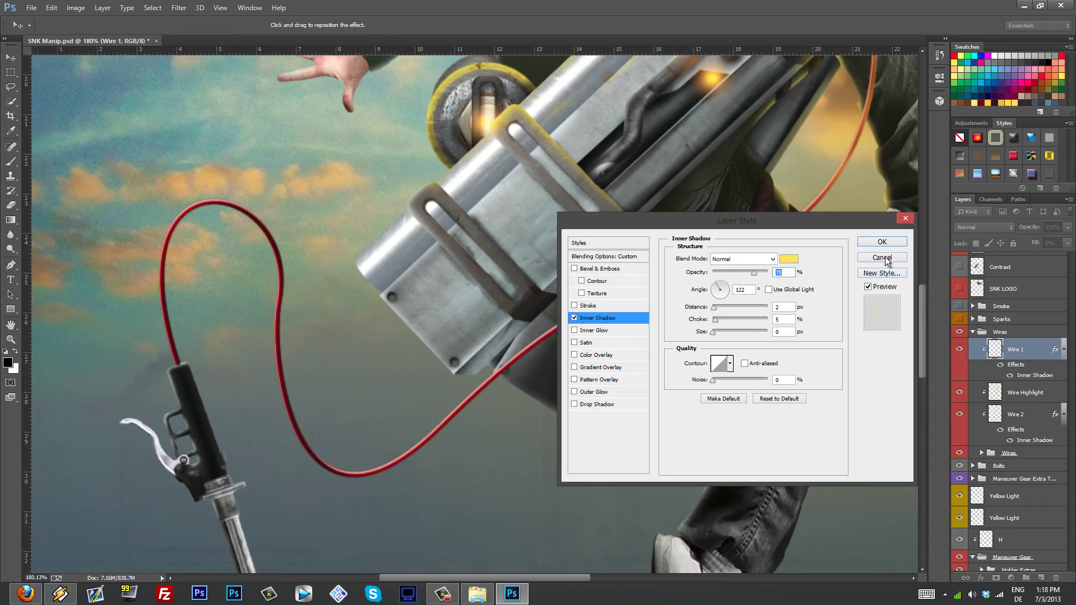
{"action": "left_click", "coordinate": [882, 243]}
Compare the Wire 1 layer hidden and shown along the wires near the subject's leg
{"action": "left_click_drag", "start_coordinate": [526, 406], "coordinate": [490, 436]}
{"action": "left_click_drag", "start_coordinate": [754, 319], "coordinate": [456, 580]}
{"action": "left_click", "coordinate": [961, 351]}
{"action": "left_click", "coordinate": [961, 351]}
{"action": "scroll", "coordinate": [685, 390], "scroll_direction": "up", "scroll_amount": 3}
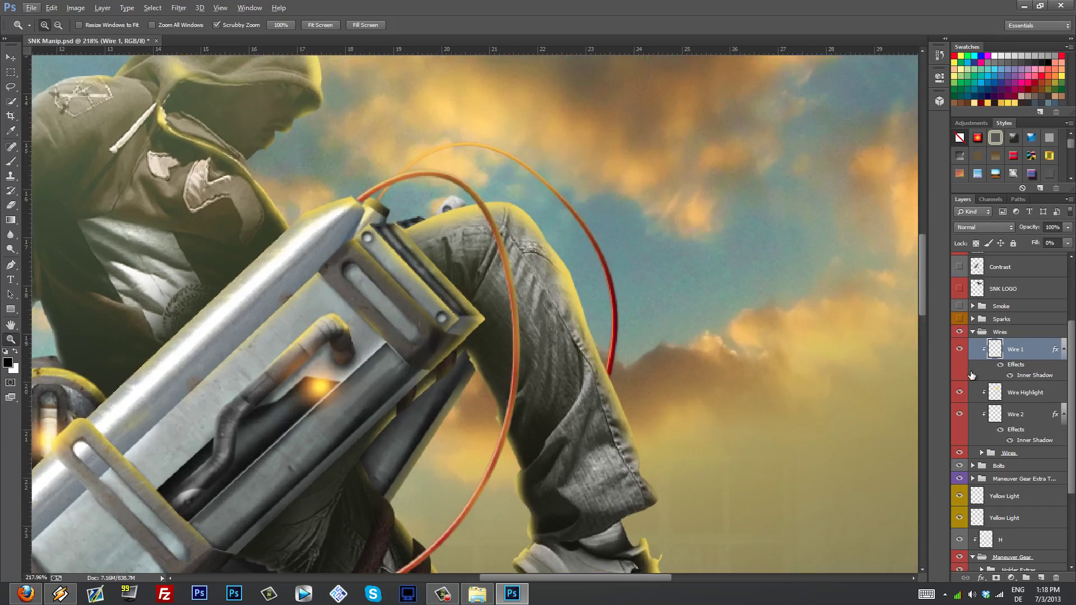
Open Wire 2's layer style and compare its Inner Shadow off and on, leaving the settings unchanged
{"action": "double_click", "coordinate": [1021, 431]}
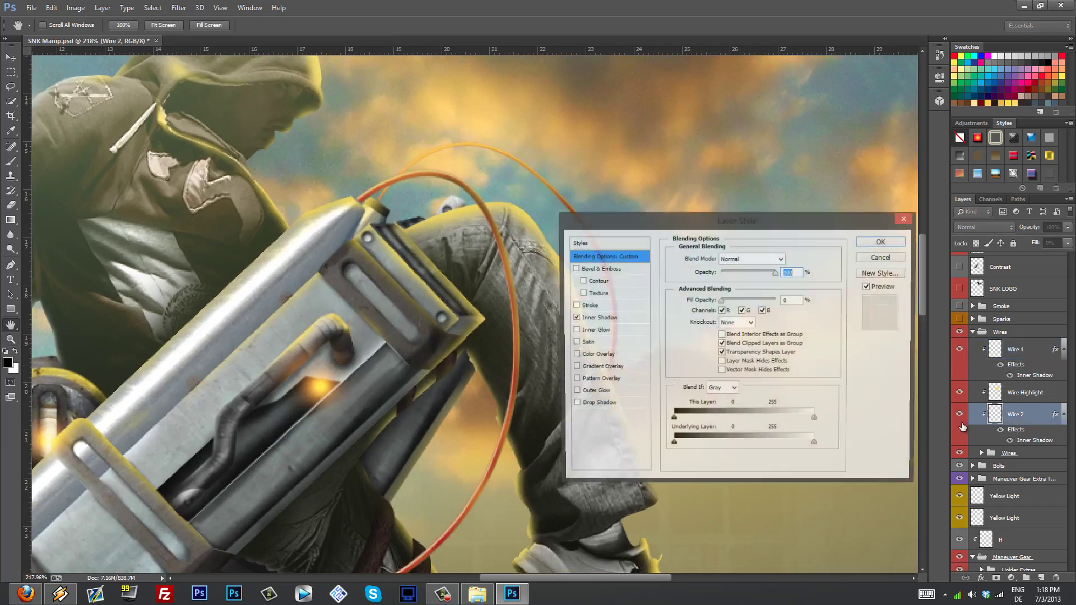
{"action": "left_click", "coordinate": [575, 319]}
{"action": "left_click", "coordinate": [574, 318]}
{"action": "left_click", "coordinate": [883, 258]}
In Wire 2's Inner Shadow, review the blend modes, try lighting from below, and set the angle back toward the upper left
{"action": "left_click_drag", "start_coordinate": [368, 526], "coordinate": [775, 191]}
{"action": "left_click_drag", "start_coordinate": [446, 342], "coordinate": [565, 341]}
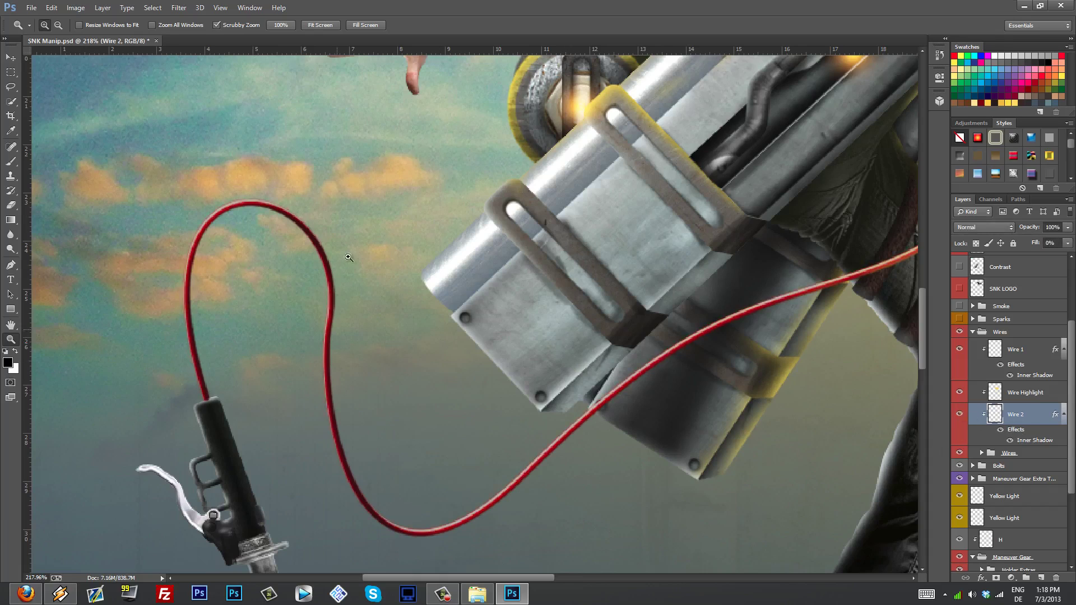
{"action": "double_click", "coordinate": [1022, 443]}
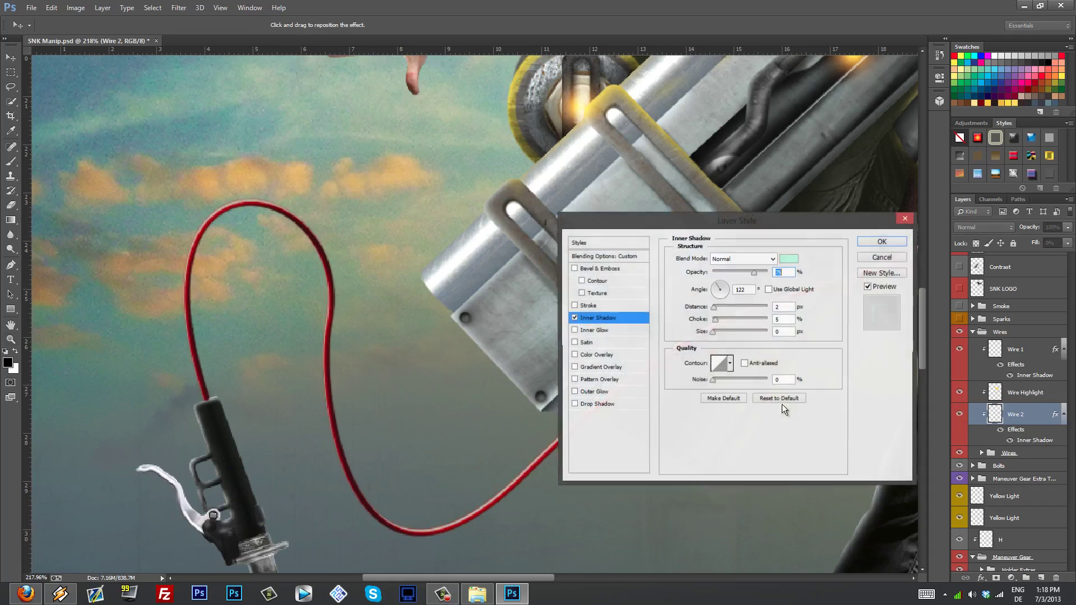
{"action": "left_click", "coordinate": [773, 261]}
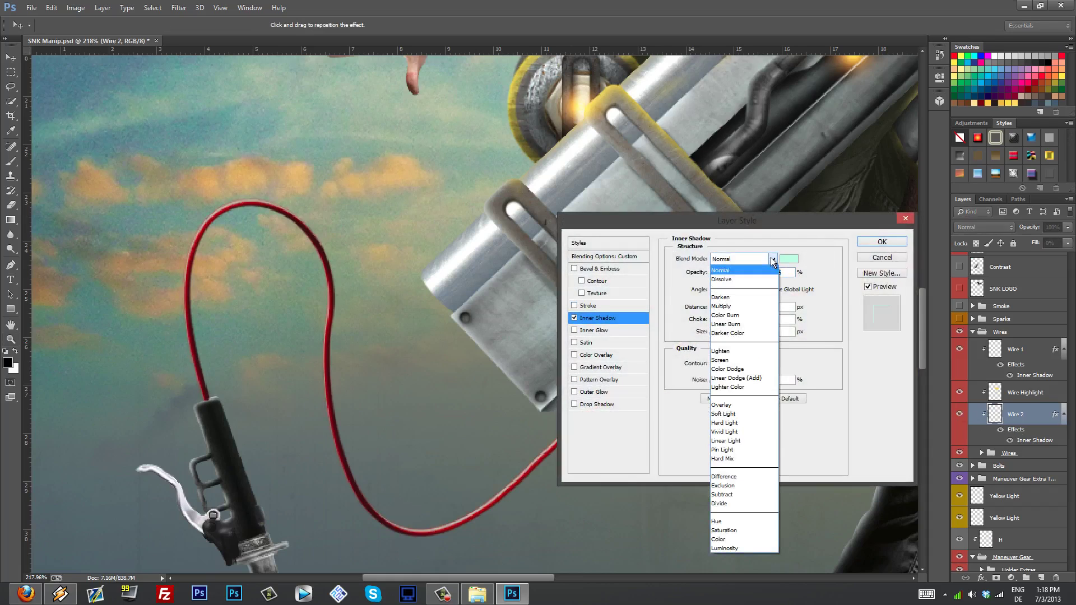
{"action": "left_click", "coordinate": [776, 261]}
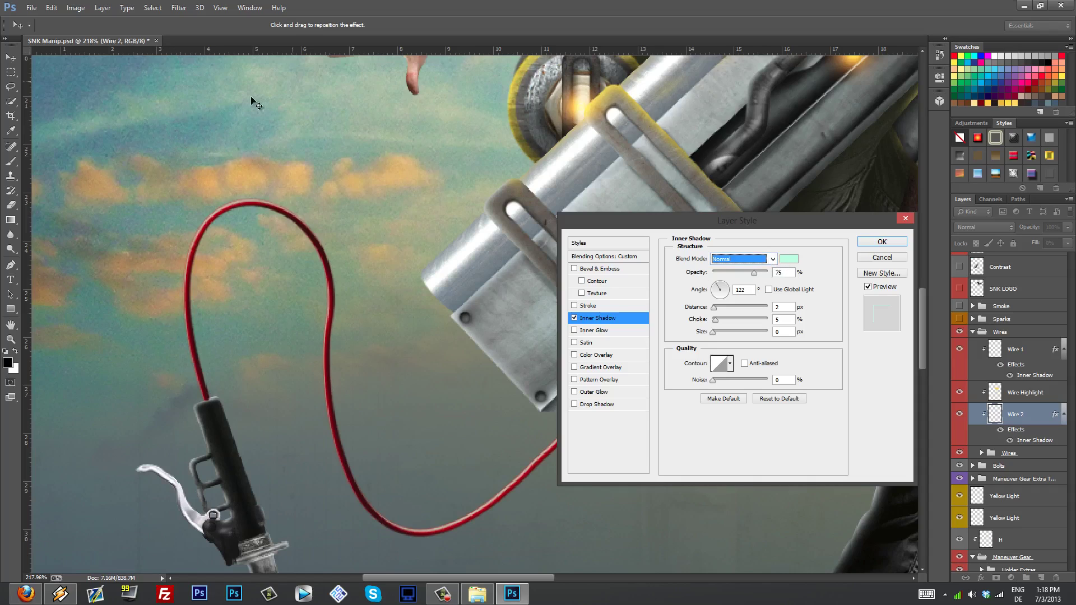
{"action": "left_click", "coordinate": [721, 295]}
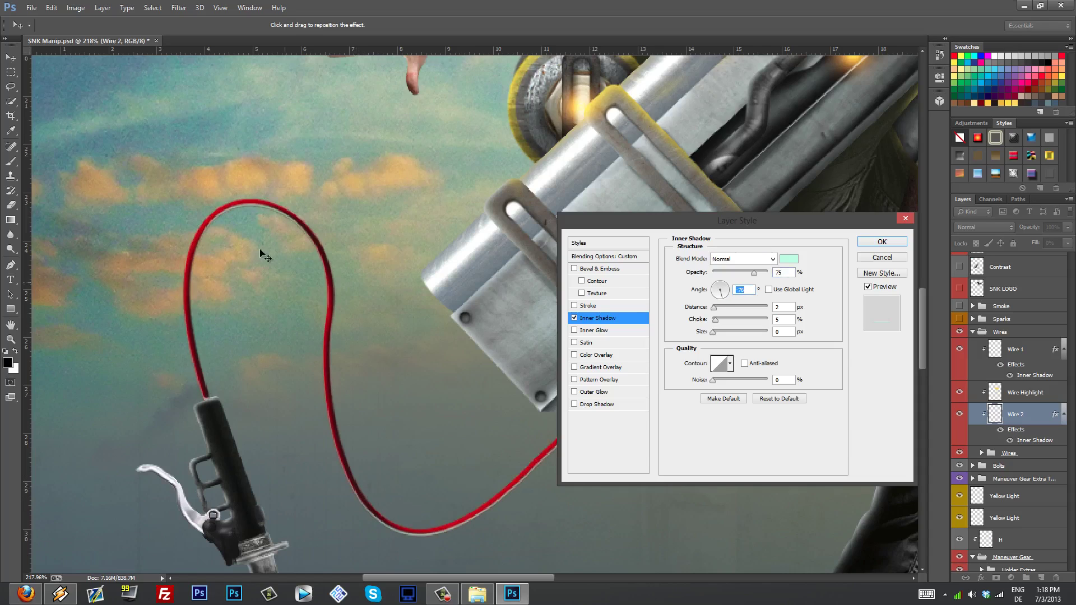
{"action": "left_click", "coordinate": [719, 287]}
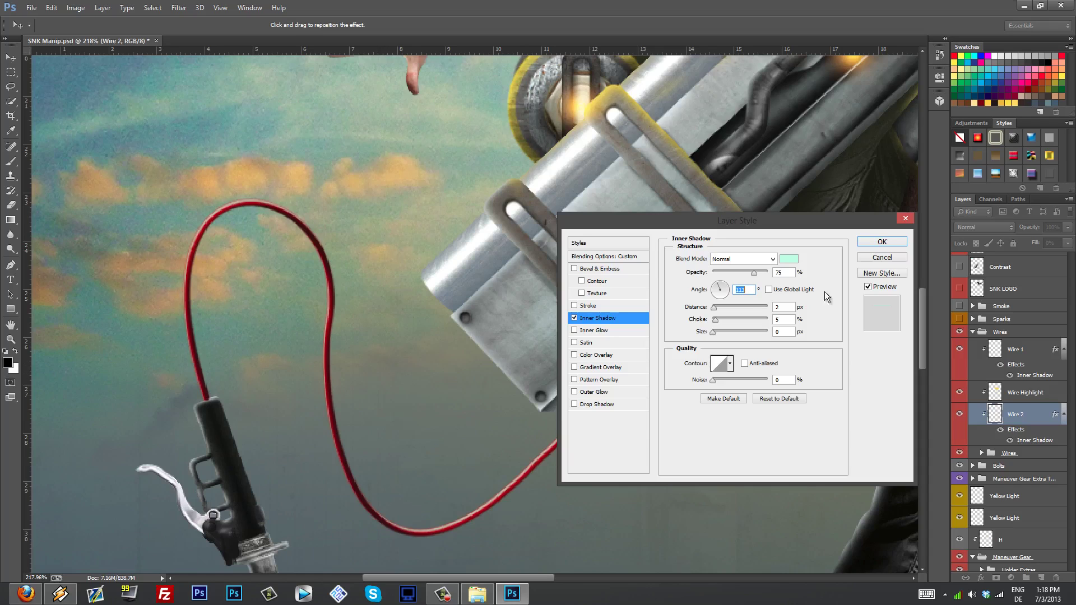
{"action": "left_click", "coordinate": [883, 245]}
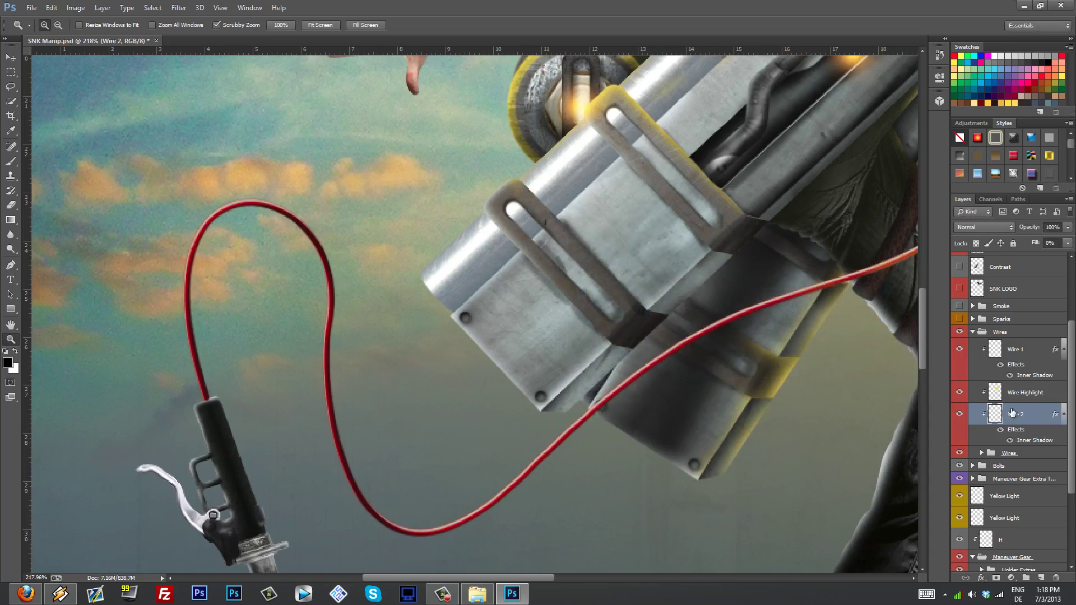
Compare the Wire Highlight layer hidden and shown, both near the handle and around the gear box
{"action": "left_click", "coordinate": [960, 393]}
{"action": "left_click", "coordinate": [959, 394]}
{"action": "left_click_drag", "start_coordinate": [426, 523], "coordinate": [377, 555]}
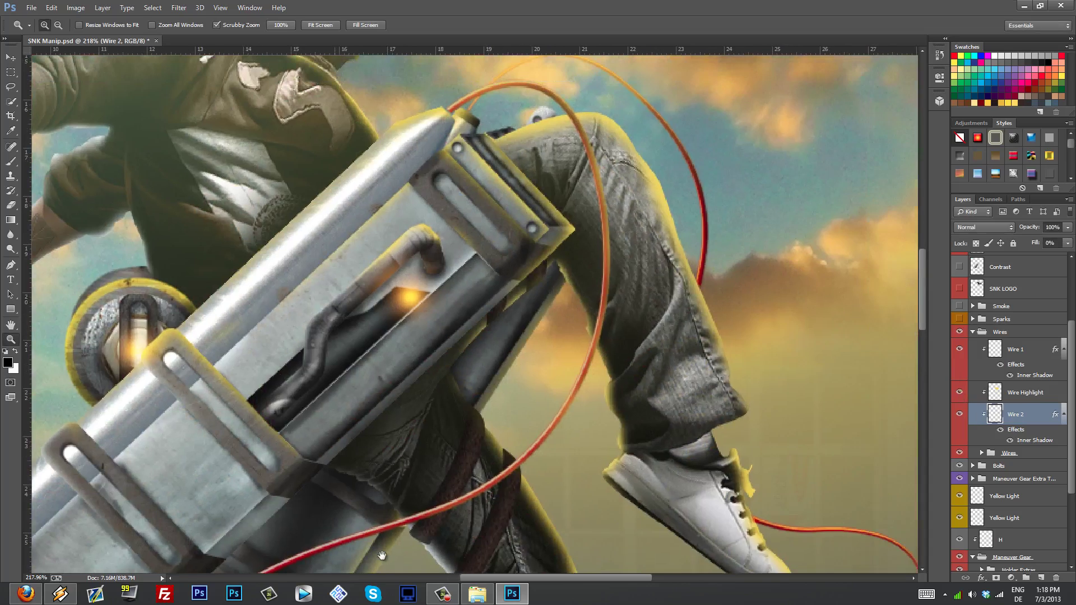
{"action": "left_click", "coordinate": [960, 394]}
{"action": "left_click", "coordinate": [961, 394]}
Review the wires in the wider image, then select and collapse the Wires group
{"action": "scroll", "coordinate": [517, 219], "scroll_direction": "down", "scroll_amount": 4}
{"action": "scroll", "coordinate": [475, 179], "scroll_direction": "up", "scroll_amount": 3}
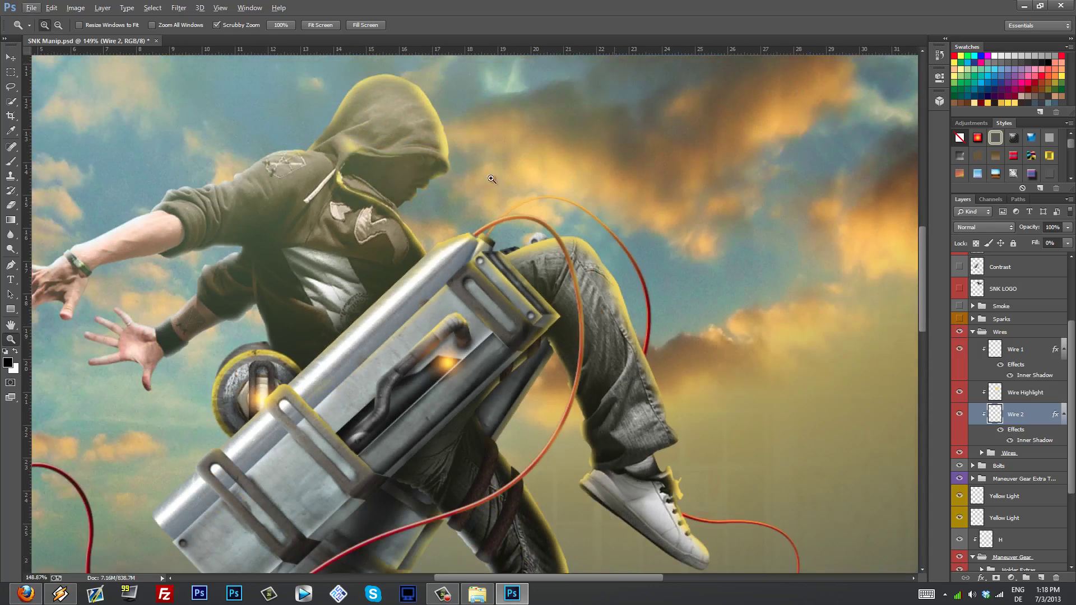
{"action": "scroll", "coordinate": [474, 179], "scroll_direction": "down", "scroll_amount": 4}
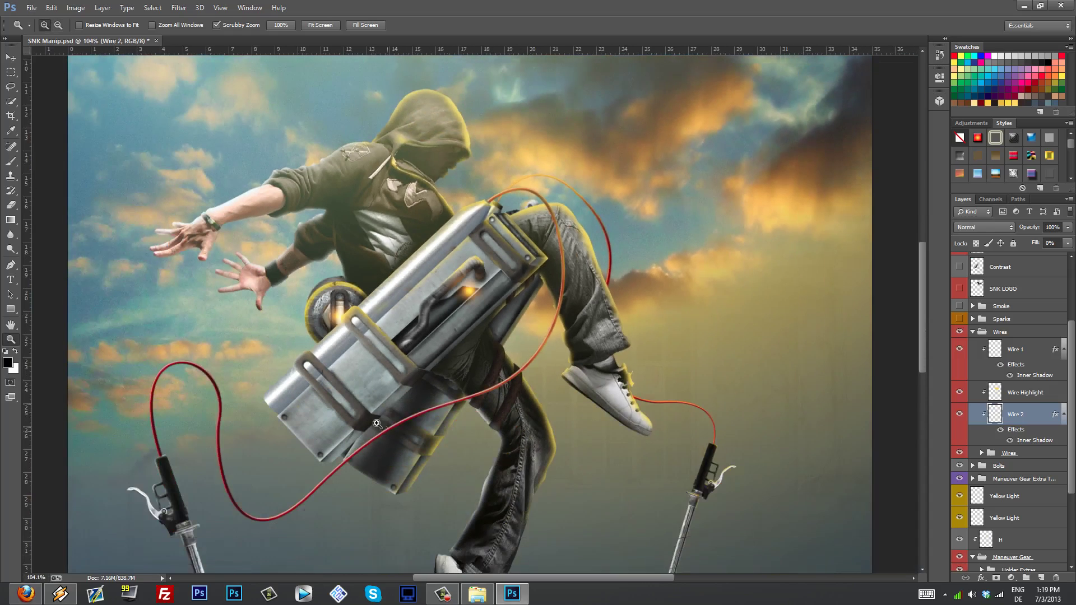
{"action": "scroll", "coordinate": [382, 423], "scroll_direction": "down", "scroll_amount": 3}
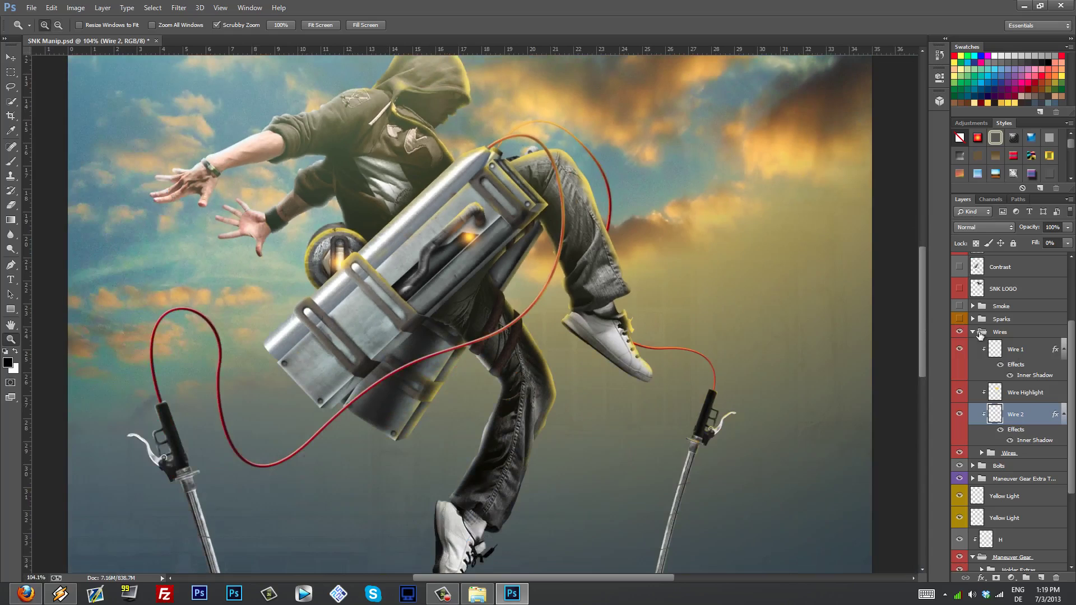
{"action": "left_click", "coordinate": [975, 334]}
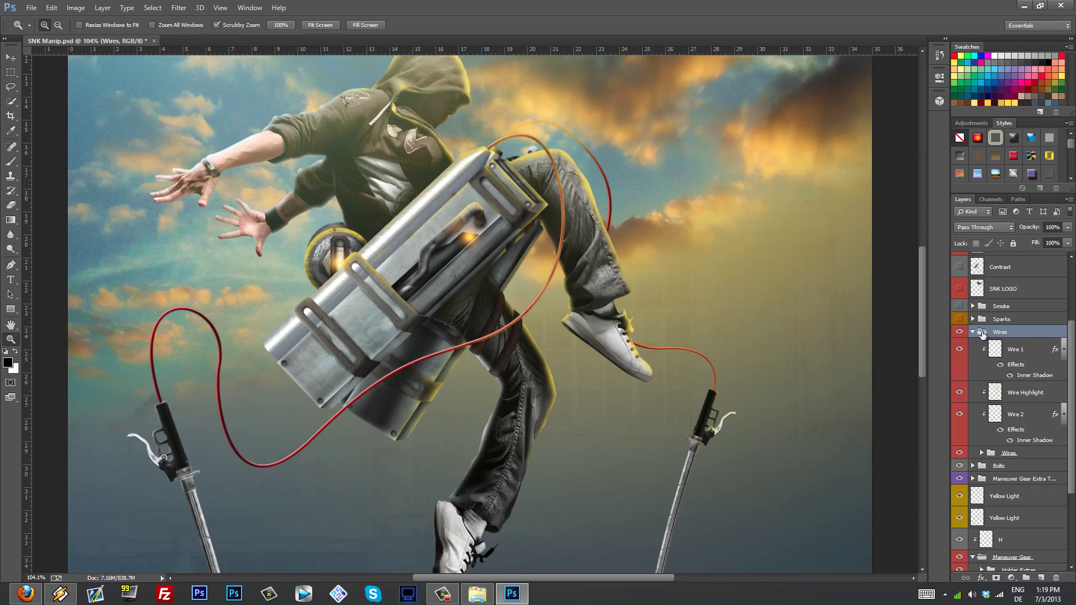
{"action": "left_click", "coordinate": [973, 332]}
{"action": "scroll", "coordinate": [518, 428], "scroll_direction": "down", "scroll_amount": 2}
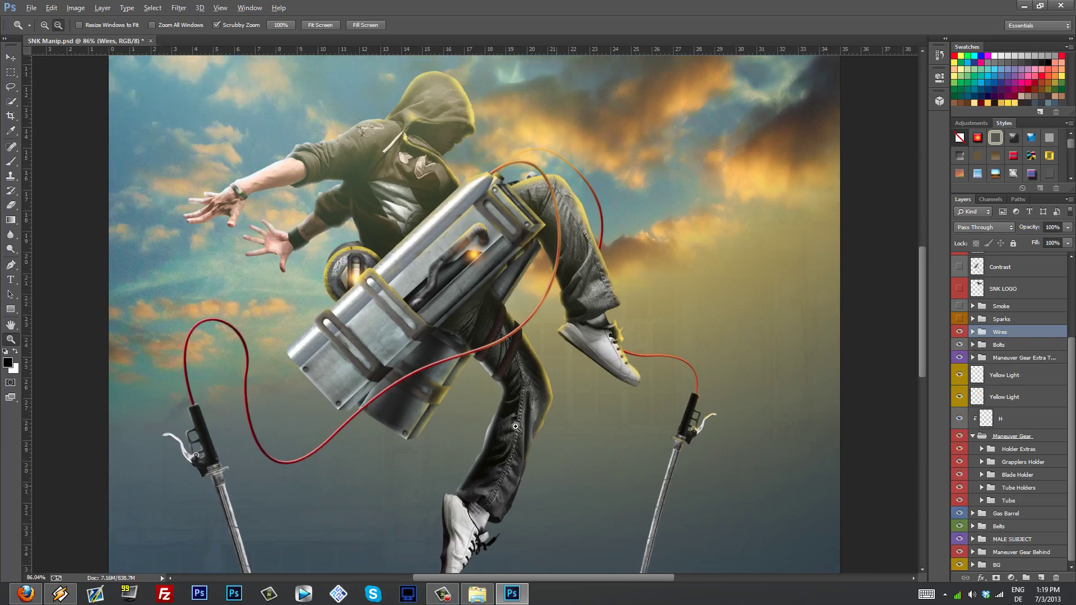
{"action": "scroll", "coordinate": [441, 473], "scroll_direction": "down", "scroll_amount": 1}
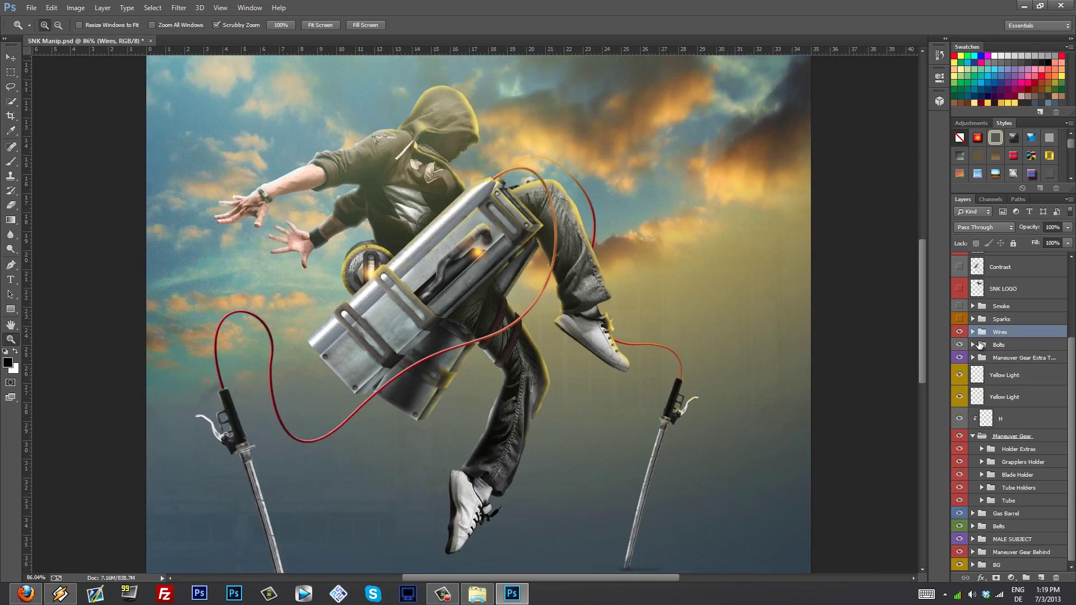
Select and expand the Bolts group and compare its Bolts layer hidden and shown up close on the gear box corners
{"action": "left_click", "coordinate": [997, 345]}
{"action": "left_click_drag", "start_coordinate": [290, 388], "coordinate": [465, 402]}
{"action": "left_click", "coordinate": [465, 402]}
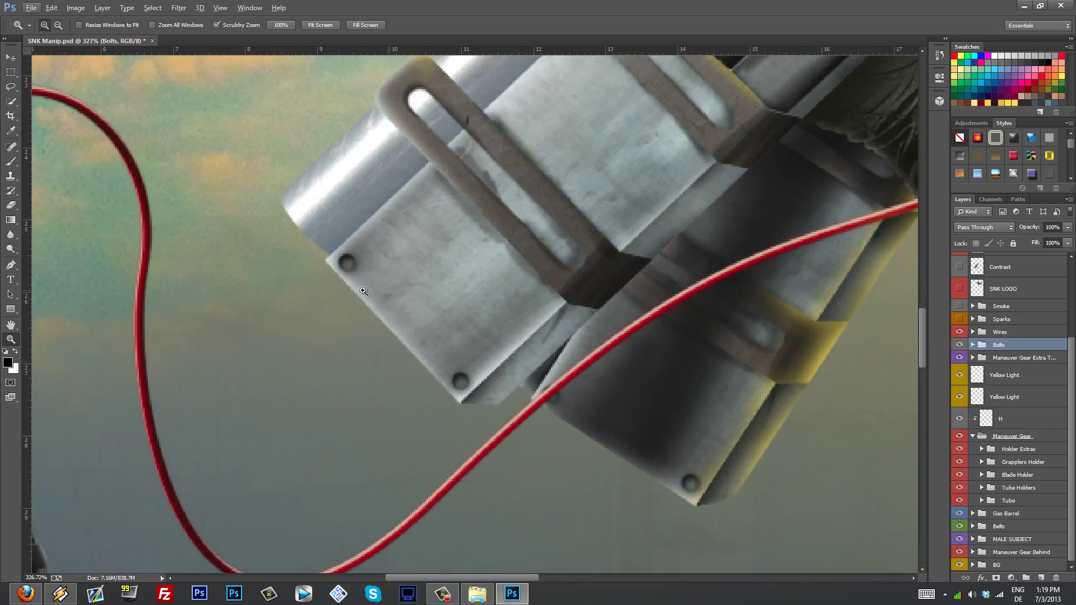
{"action": "left_click", "coordinate": [973, 345]}
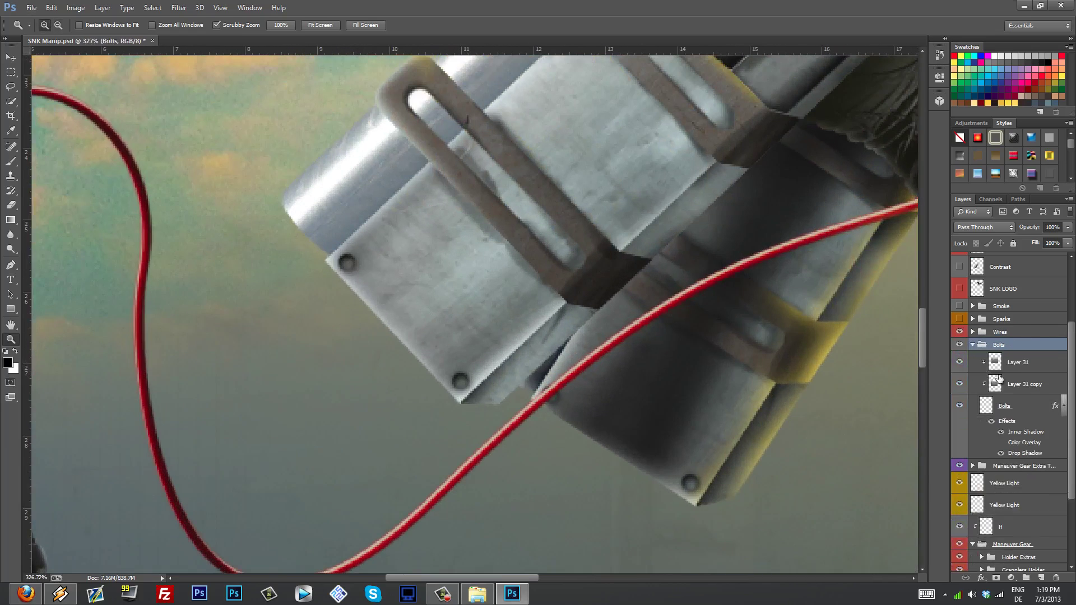
{"action": "left_click", "coordinate": [960, 405]}
{"action": "left_click", "coordinate": [961, 407]}
Open the Bolts layer's Color Overlay and Inner Shadow settings, compare the Inner Shadow off and on, and discard the changes
{"action": "left_click", "coordinate": [1028, 443]}
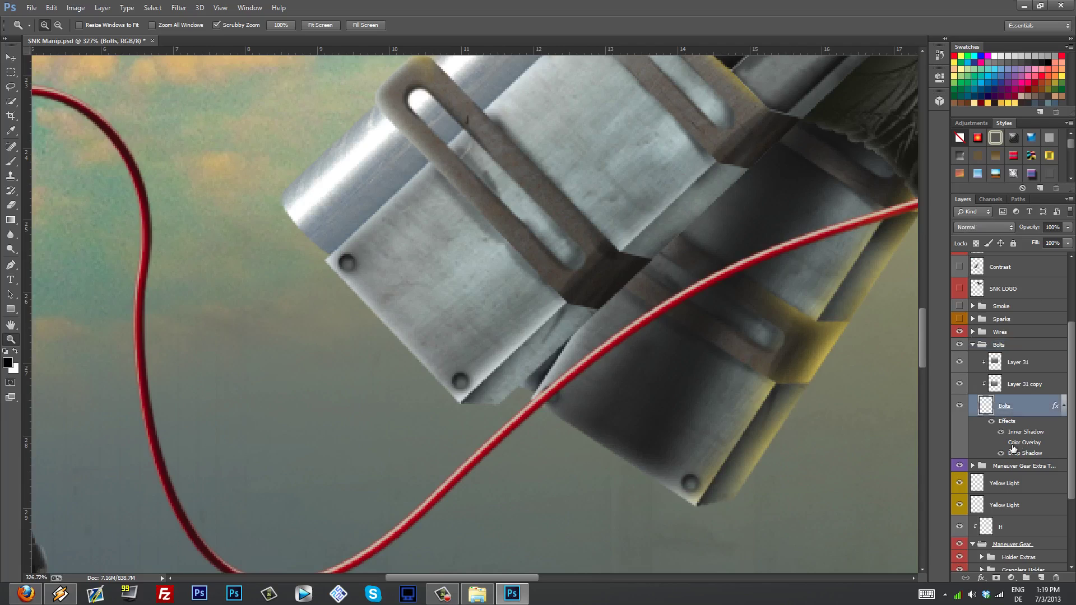
{"action": "double_click", "coordinate": [1026, 443]}
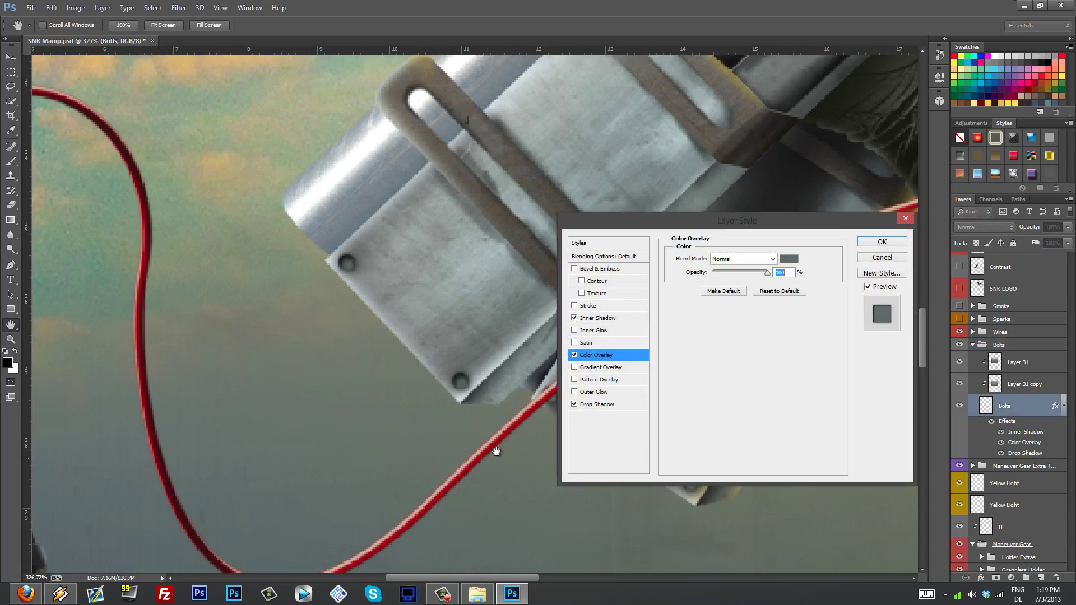
{"action": "left_click", "coordinate": [598, 318]}
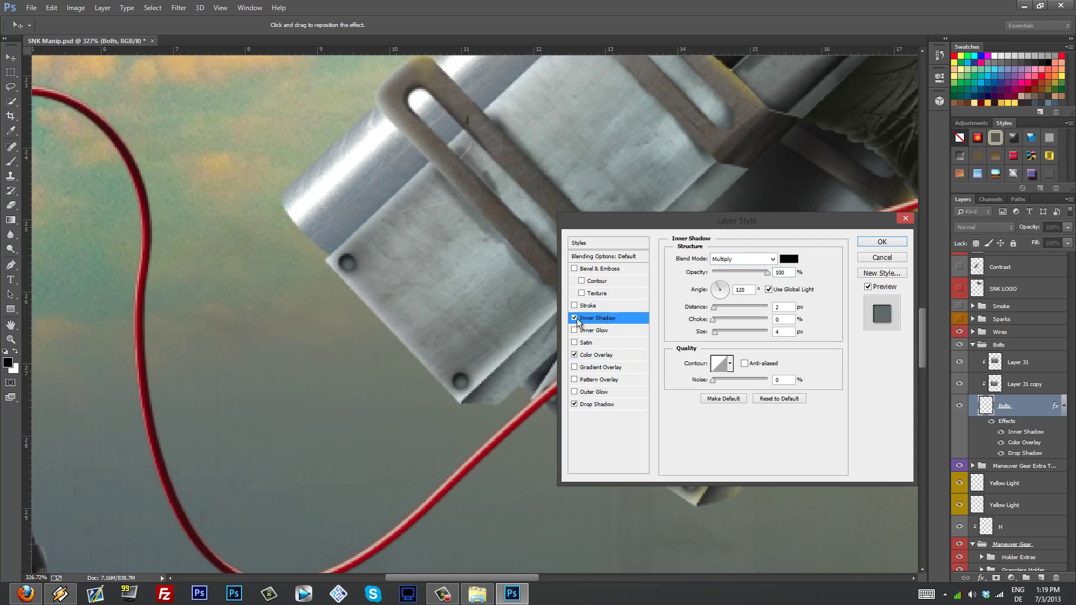
{"action": "left_click", "coordinate": [575, 318]}
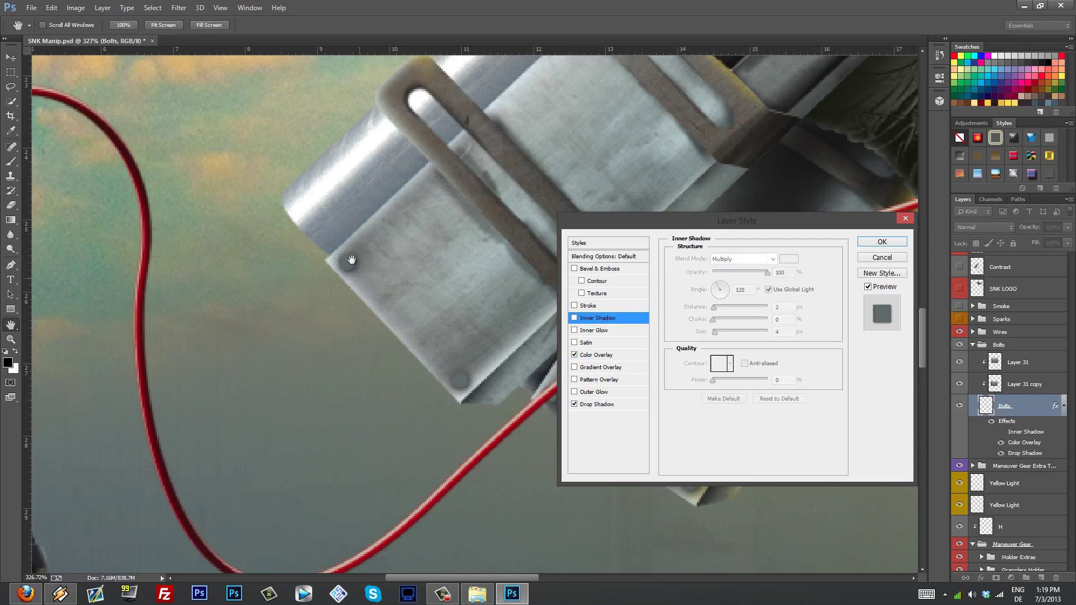
{"action": "left_click", "coordinate": [573, 317]}
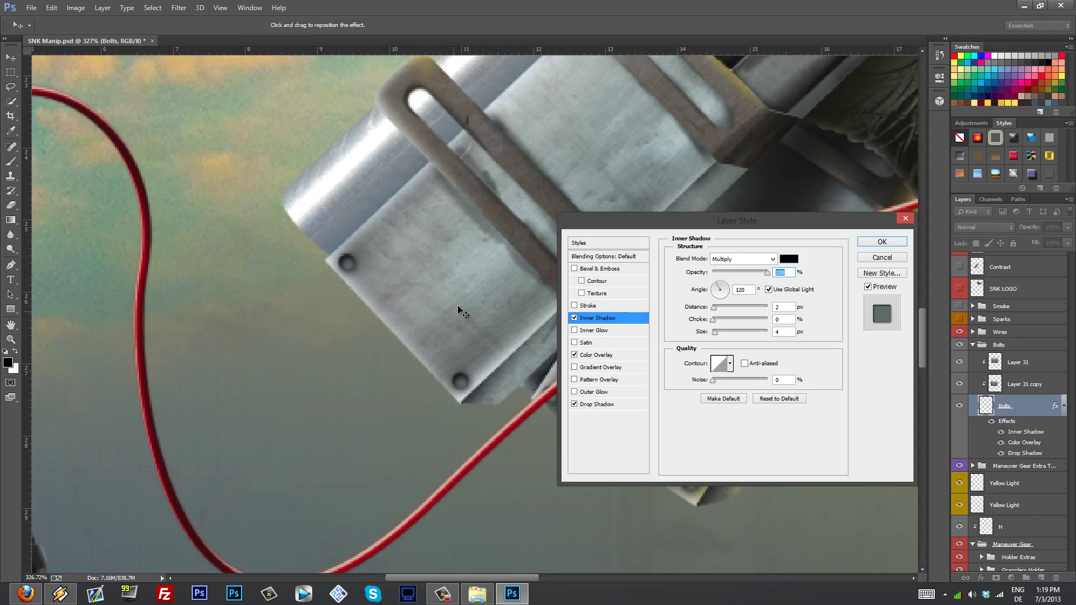
{"action": "left_click", "coordinate": [878, 262]}
Review the bolts on the whole gear and collapse the Bolts group
{"action": "scroll", "coordinate": [765, 391], "scroll_direction": "down", "scroll_amount": 6}
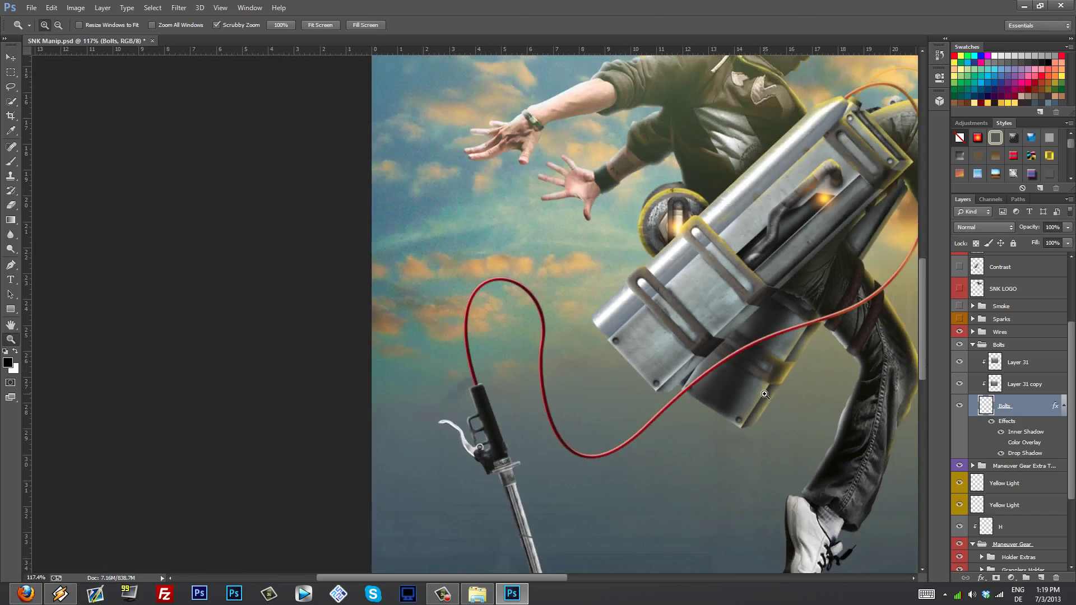
{"action": "left_click_drag", "start_coordinate": [765, 394], "coordinate": [496, 348]}
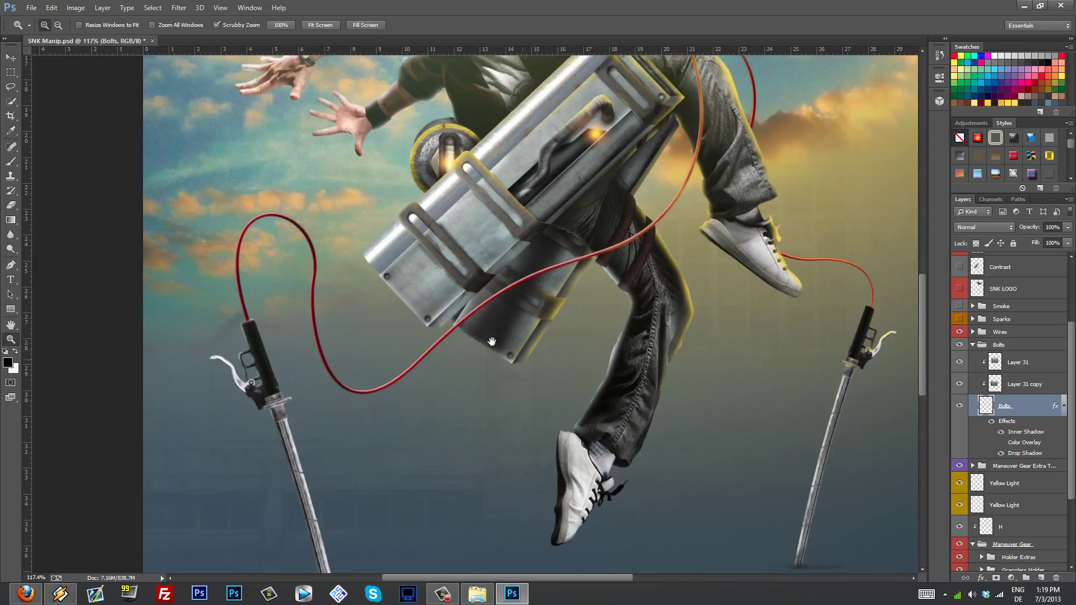
{"action": "left_click_drag", "start_coordinate": [577, 360], "coordinate": [566, 466]}
{"action": "left_click", "coordinate": [972, 345]}
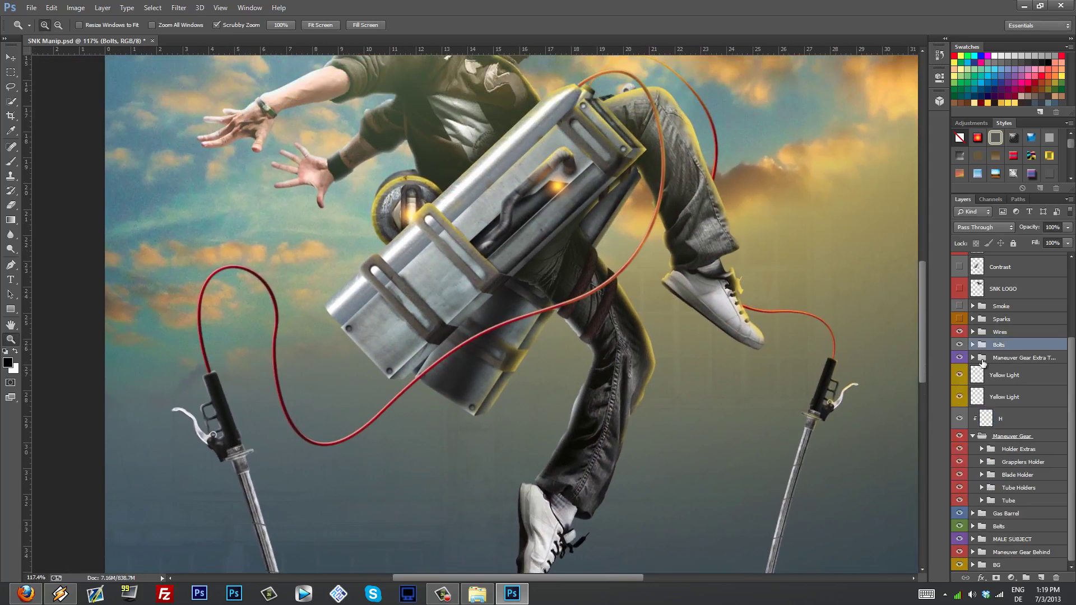
Select the Maneuver Gear Extra Tube group, compare the tube hidden and shown, and expand the group for a close look
{"action": "left_click", "coordinate": [1004, 358]}
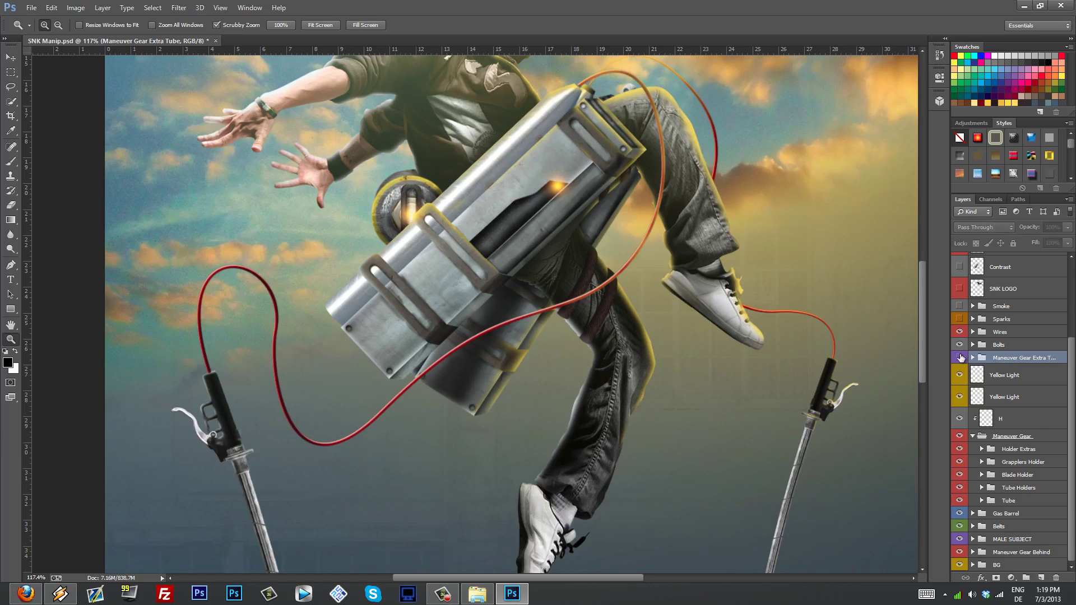
{"action": "left_click", "coordinate": [601, 190]}
{"action": "left_click_drag", "start_coordinate": [484, 143], "coordinate": [645, 240]}
{"action": "scroll", "coordinate": [644, 240], "scroll_direction": "up", "scroll_amount": 2}
{"action": "scroll", "coordinate": [960, 402], "scroll_direction": "up", "scroll_amount": 3}
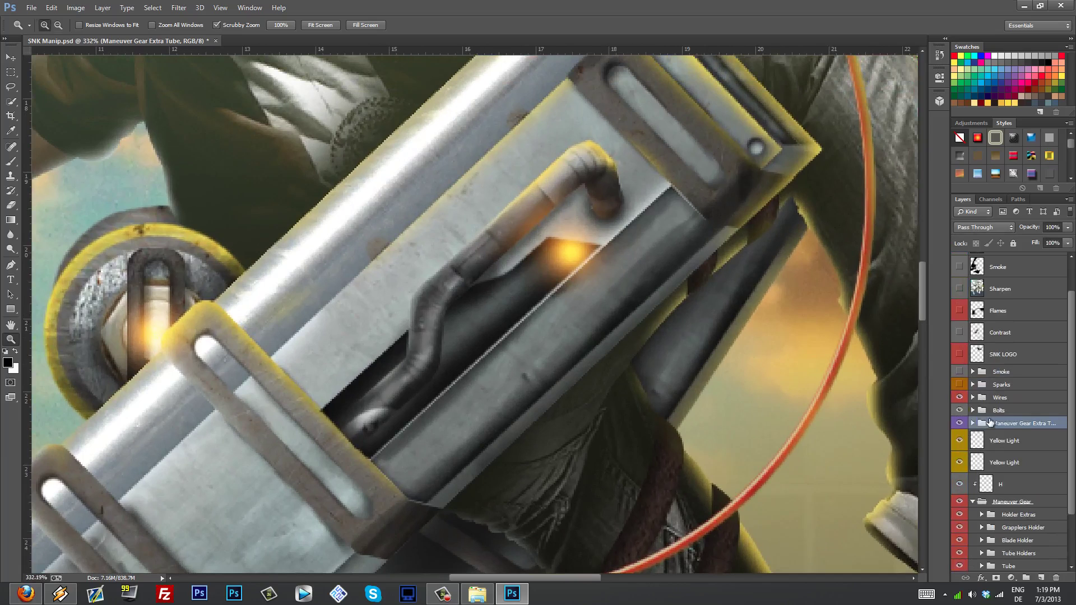
{"action": "left_click", "coordinate": [974, 423]}
{"action": "scroll", "coordinate": [976, 429], "scroll_direction": "down", "scroll_amount": 2}
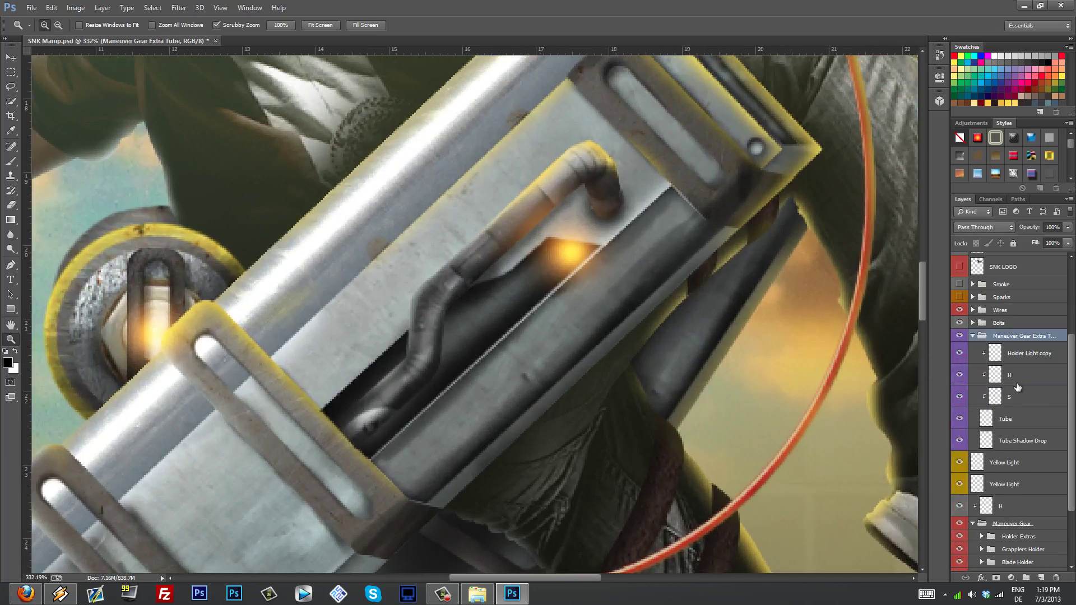
Select the H and S layers in the Maneuver Gear Extra Tube group and compare each one hidden and shown
{"action": "left_click", "coordinate": [1021, 378]}
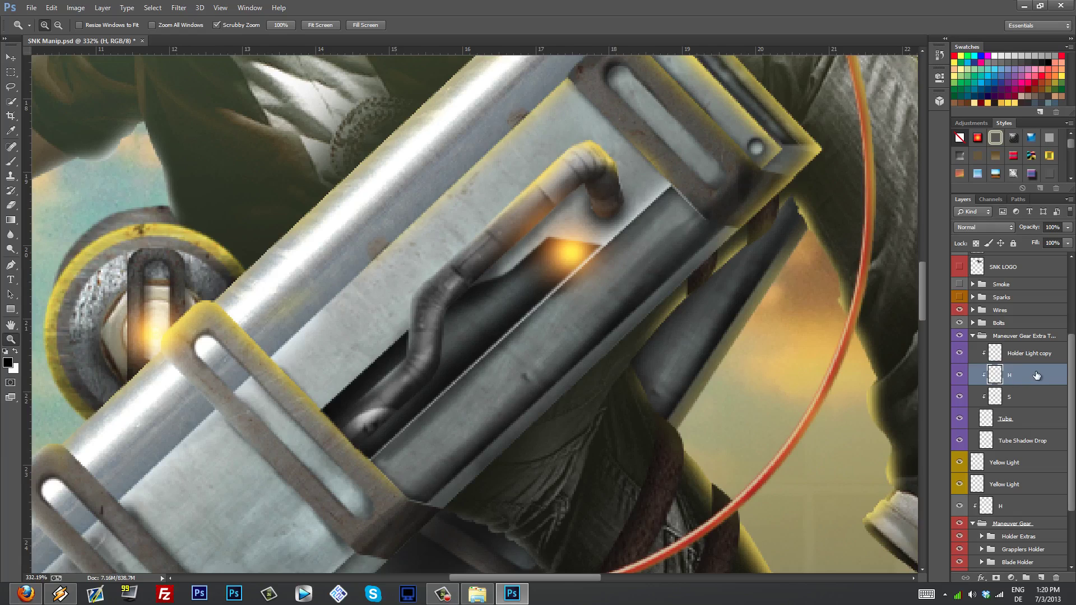
{"action": "left_click", "coordinate": [1015, 399]}
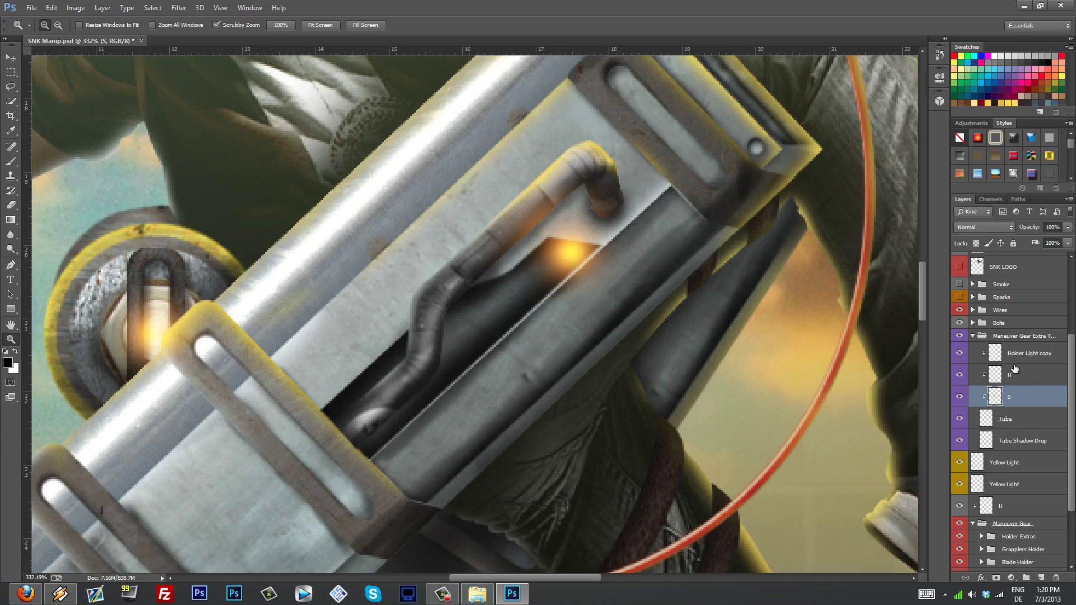
{"action": "left_click", "coordinate": [960, 377]}
{"action": "left_click", "coordinate": [961, 375]}
{"action": "left_click", "coordinate": [961, 396]}
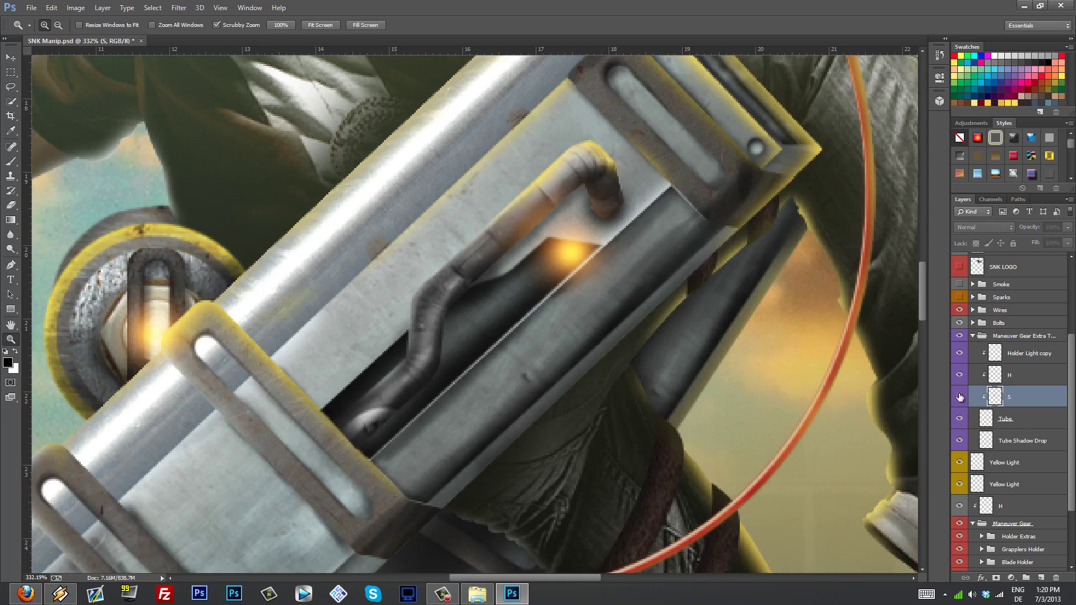
{"action": "left_click", "coordinate": [960, 396]}
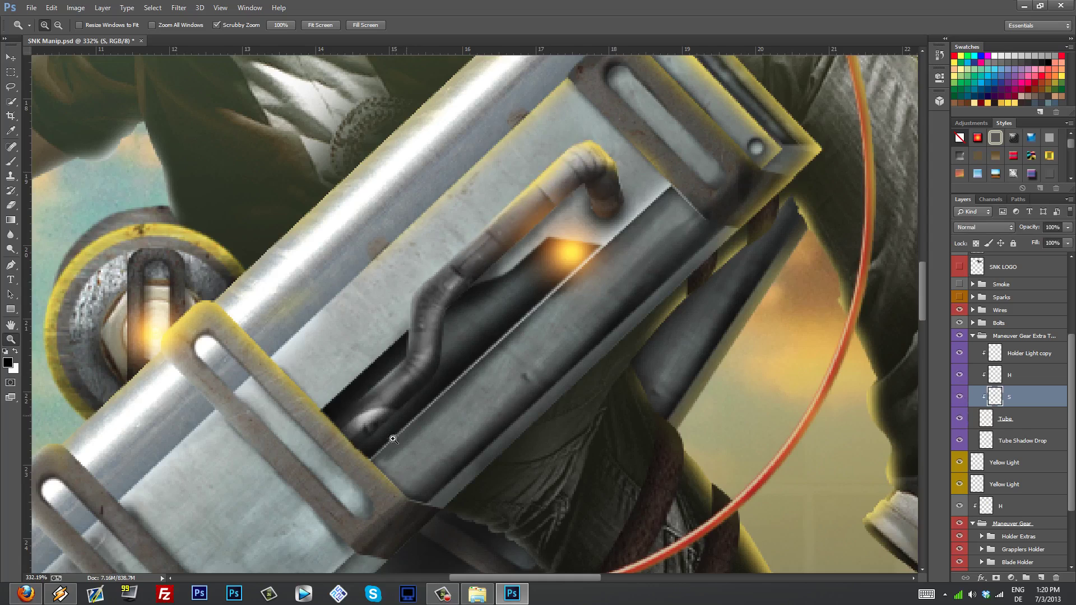
Compare the Tube and Tube Shadow Drop layers hidden and shown, and collapse the Maneuver Gear Extra Tube group
{"action": "left_click", "coordinate": [970, 420]}
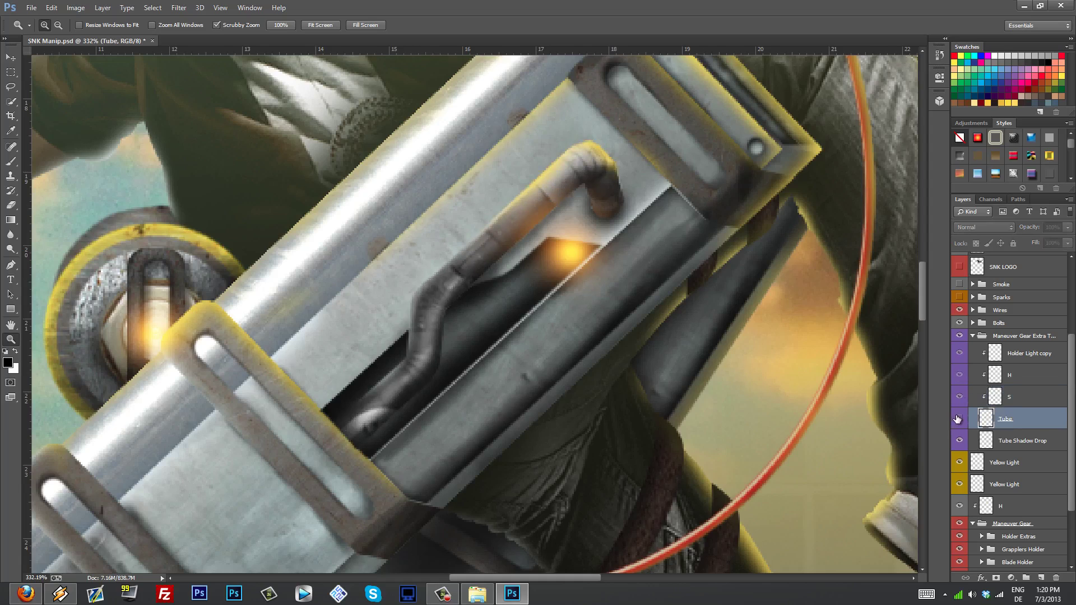
{"action": "left_click", "coordinate": [959, 419]}
{"action": "left_click", "coordinate": [958, 418]}
{"action": "left_click", "coordinate": [965, 441]}
{"action": "left_click", "coordinate": [960, 441]}
{"action": "left_click", "coordinate": [960, 441]}
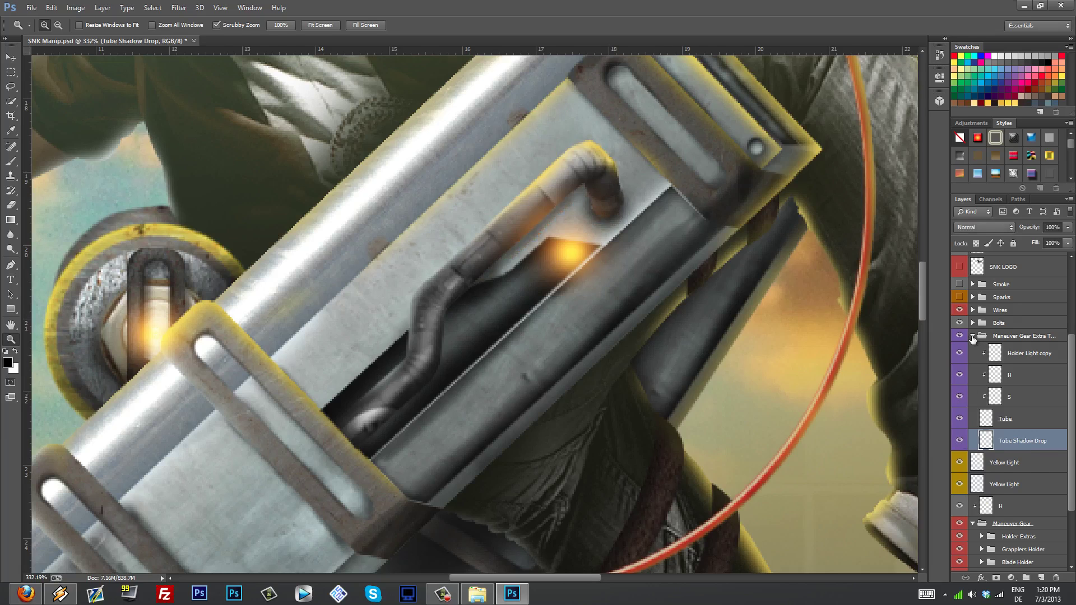
{"action": "left_click", "coordinate": [972, 339]}
{"action": "left_click", "coordinate": [557, 356], "text": "alt"}
Switch to the Shingeki No Kyojin Manip folder and view the blm486 brake lever and break_dance_render source images
{"action": "left_click", "coordinate": [486, 595]}
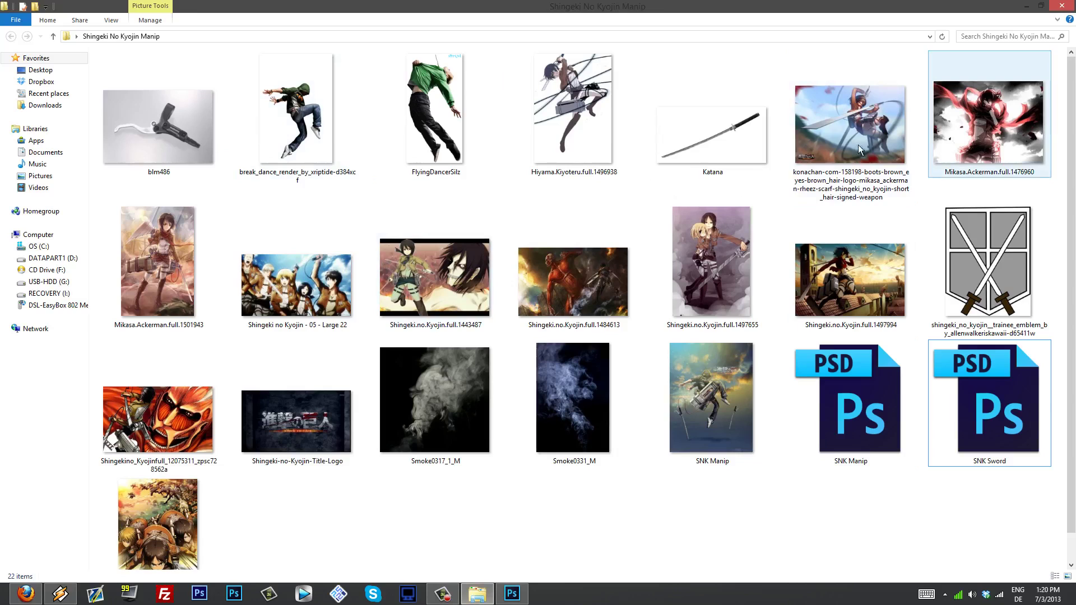
{"action": "left_click", "coordinate": [183, 147]}
{"action": "double_click", "coordinate": [182, 146]}
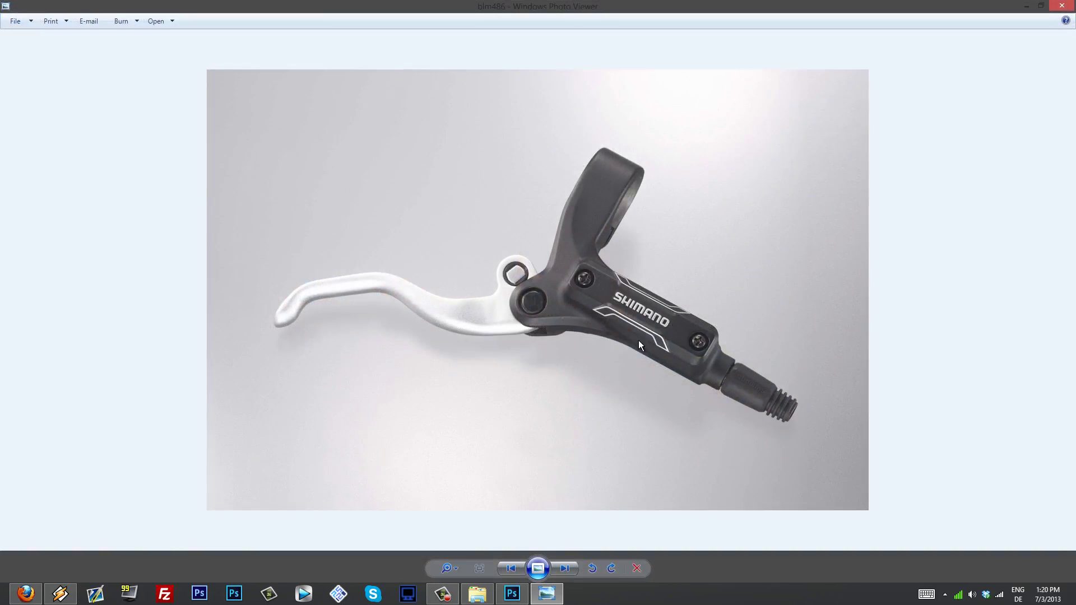
{"action": "left_click", "coordinate": [1063, 6]}
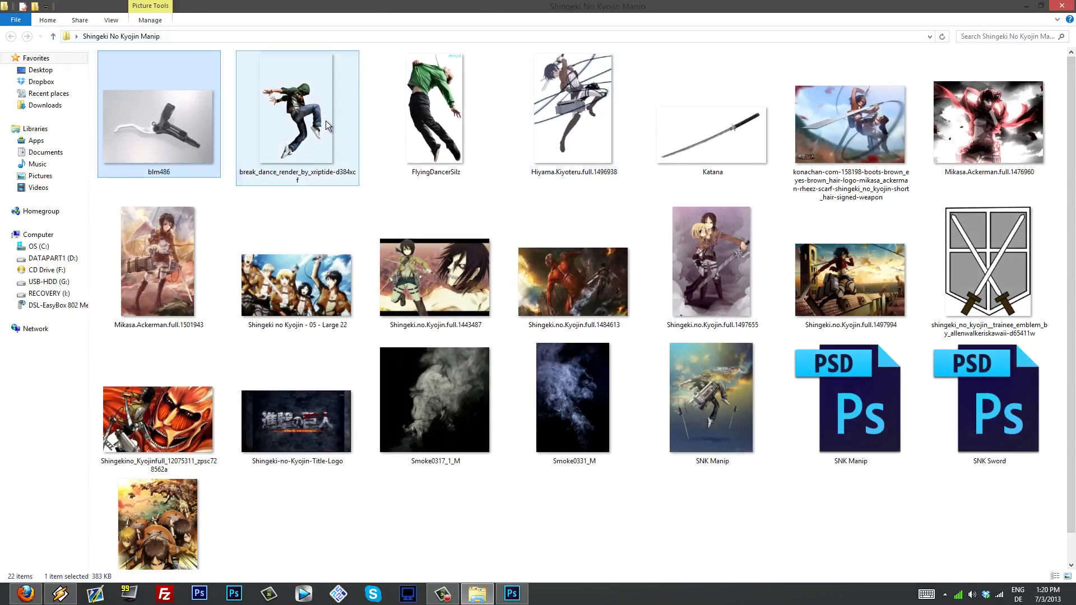
{"action": "double_click", "coordinate": [325, 120]}
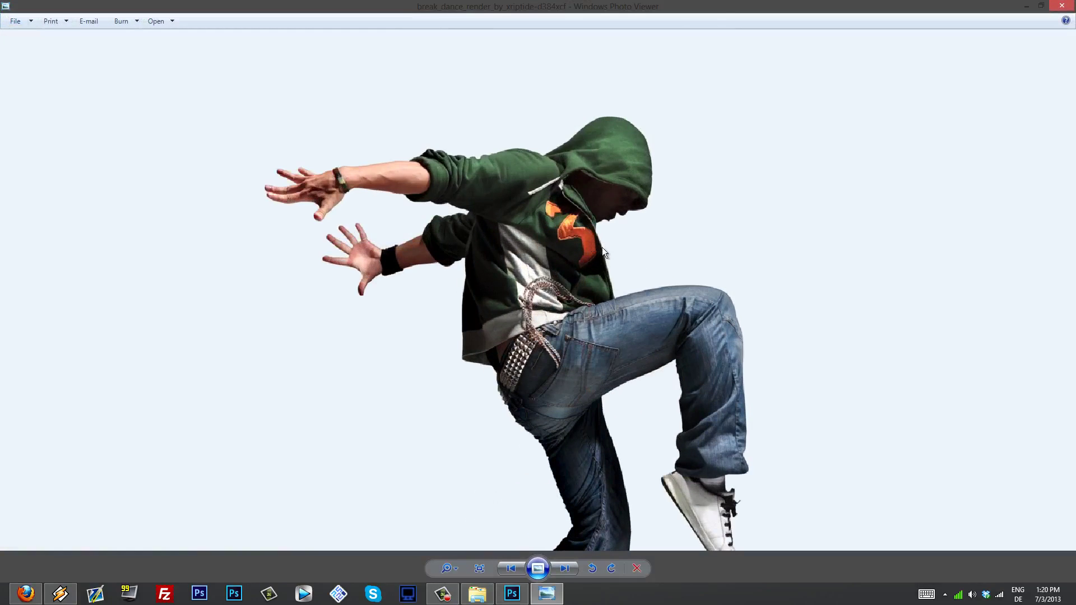
{"action": "left_click", "coordinate": [1062, 6]}
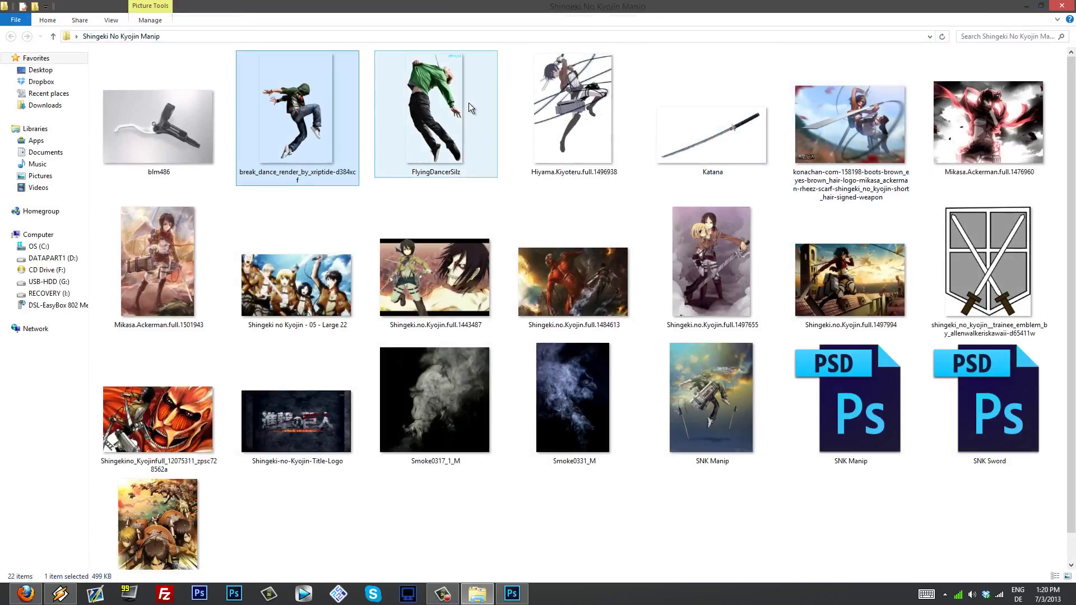
View the Hiyama.Kiyoteru.full.1496938 reference image, examine its gear boxes up close, and close it
{"action": "left_click", "coordinate": [468, 102]}
{"action": "left_click", "coordinate": [571, 95]}
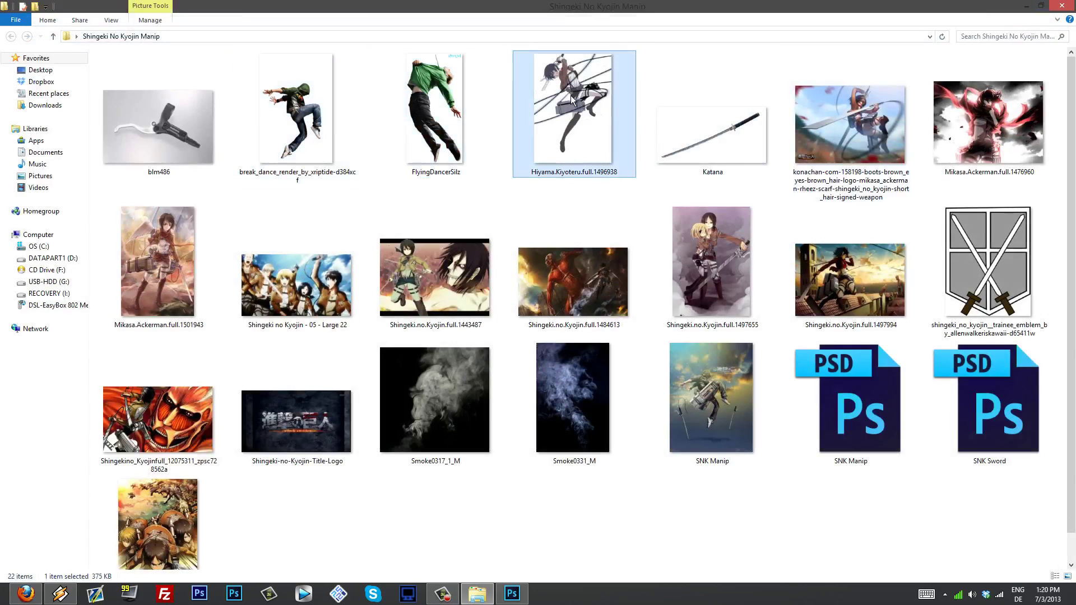
{"action": "double_click", "coordinate": [595, 116]}
{"action": "scroll", "coordinate": [586, 251], "scroll_direction": "up", "scroll_amount": 1}
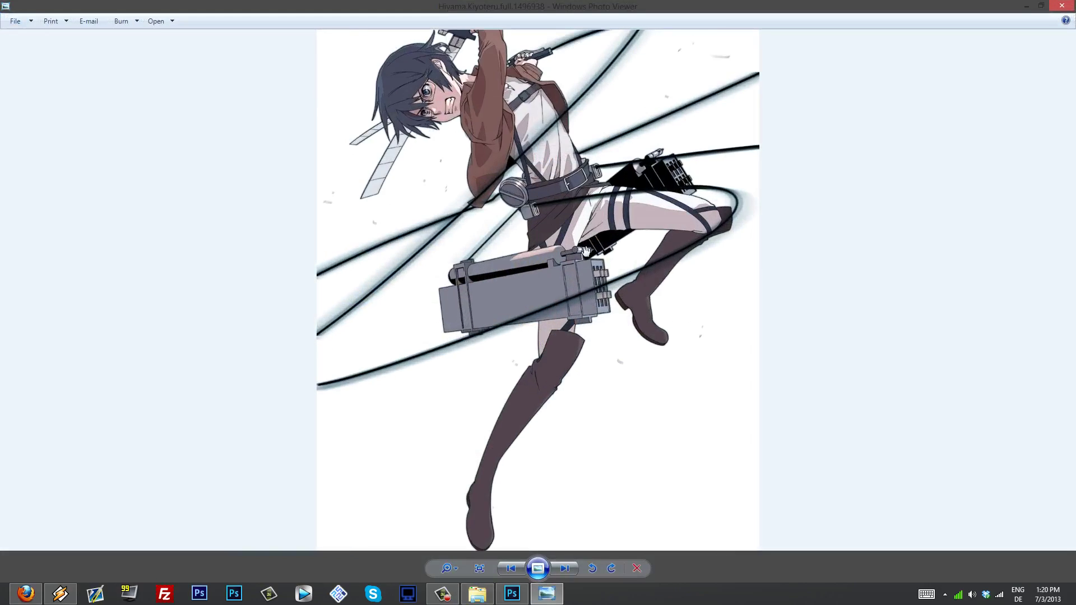
{"action": "scroll", "coordinate": [719, 174], "scroll_direction": "down", "scroll_amount": 1}
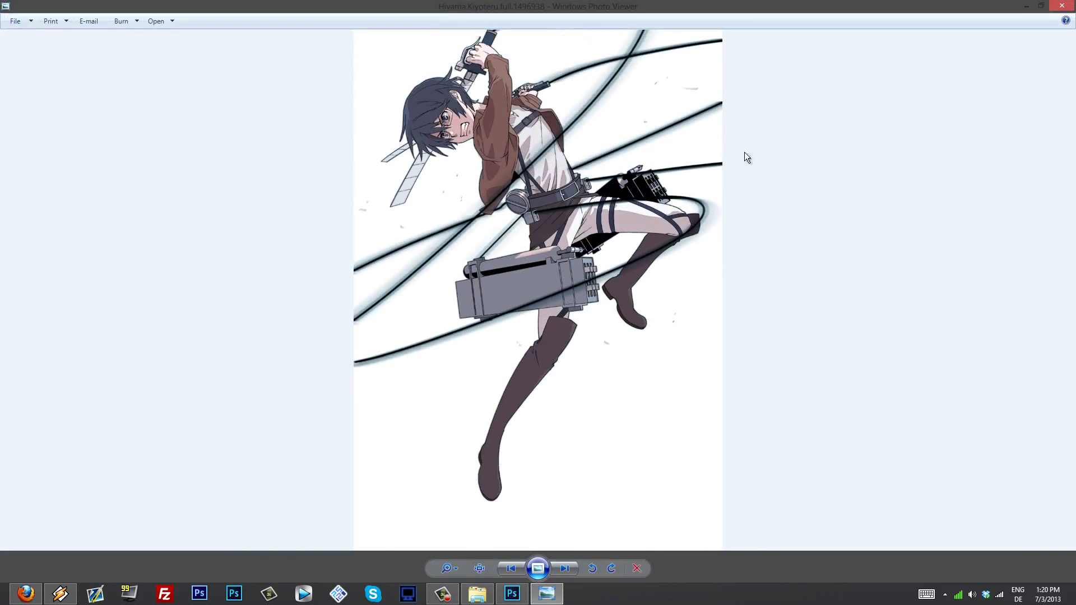
{"action": "left_click", "coordinate": [1053, 7]}
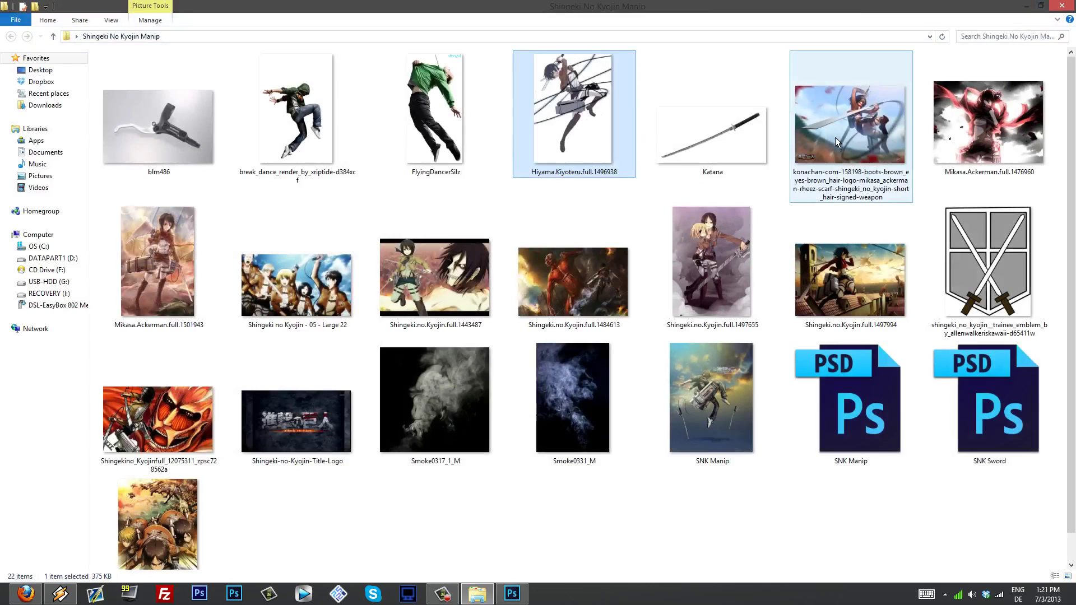
View the Katana stock image and the konachan-com-158198 reference artwork, closing each one
{"action": "double_click", "coordinate": [712, 137]}
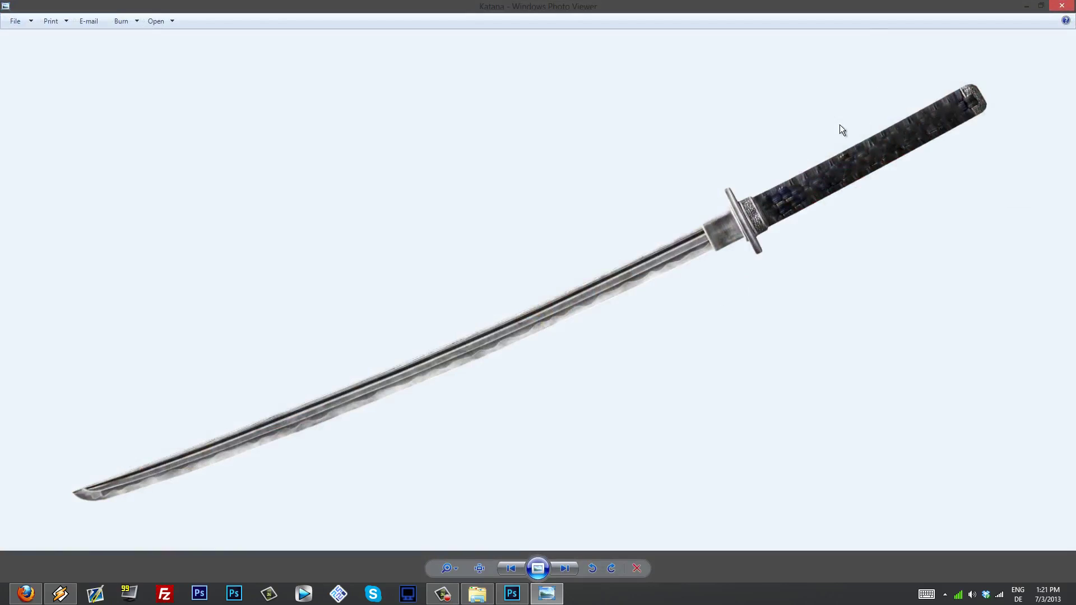
{"action": "left_click", "coordinate": [1053, 7]}
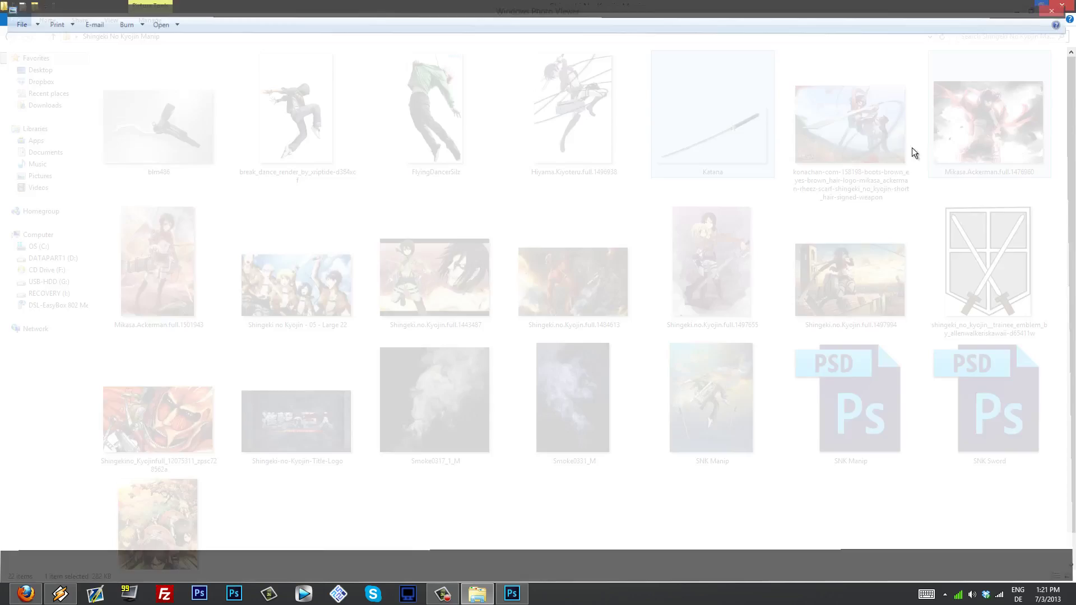
{"action": "double_click", "coordinate": [857, 128]}
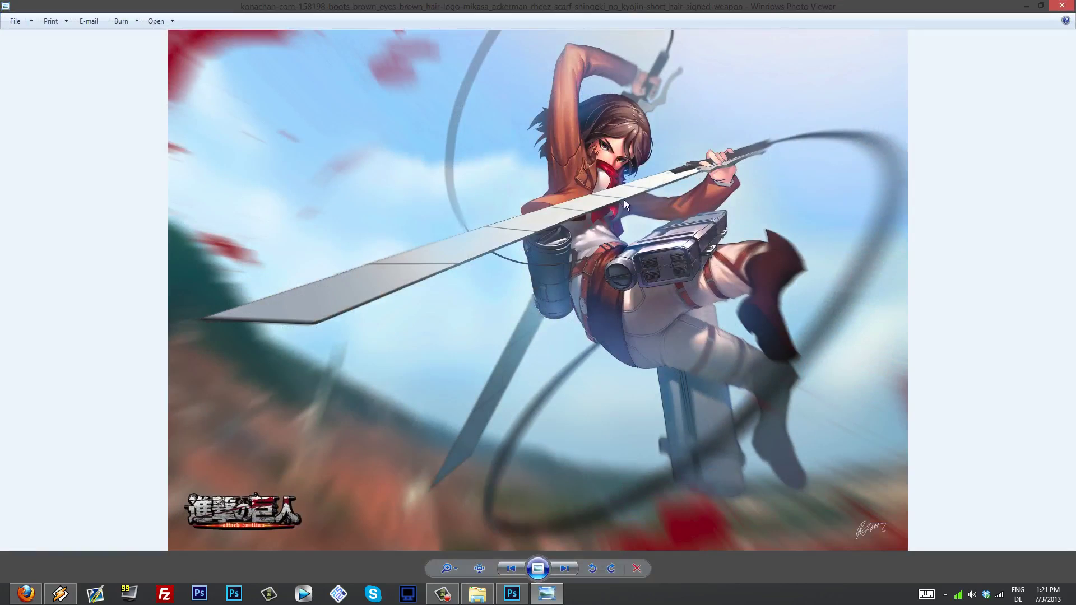
{"action": "left_click", "coordinate": [1061, 6]}
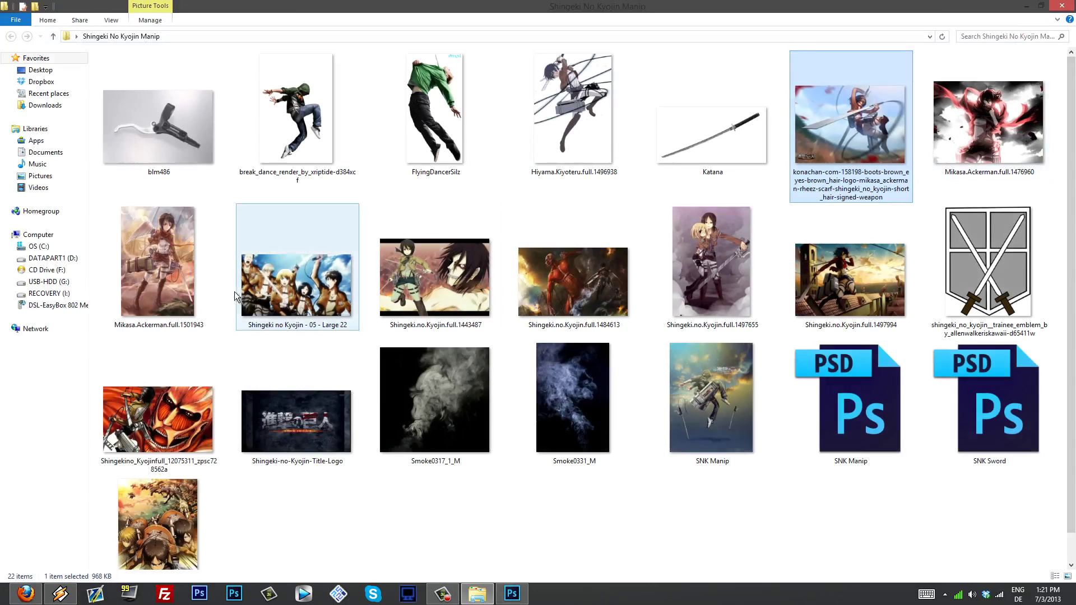
Open the Mikasa.Ackerman.full.1501943 reference, examine its gear box up close, and compare it with the gear in the Photoshop manipulation
{"action": "double_click", "coordinate": [188, 269]}
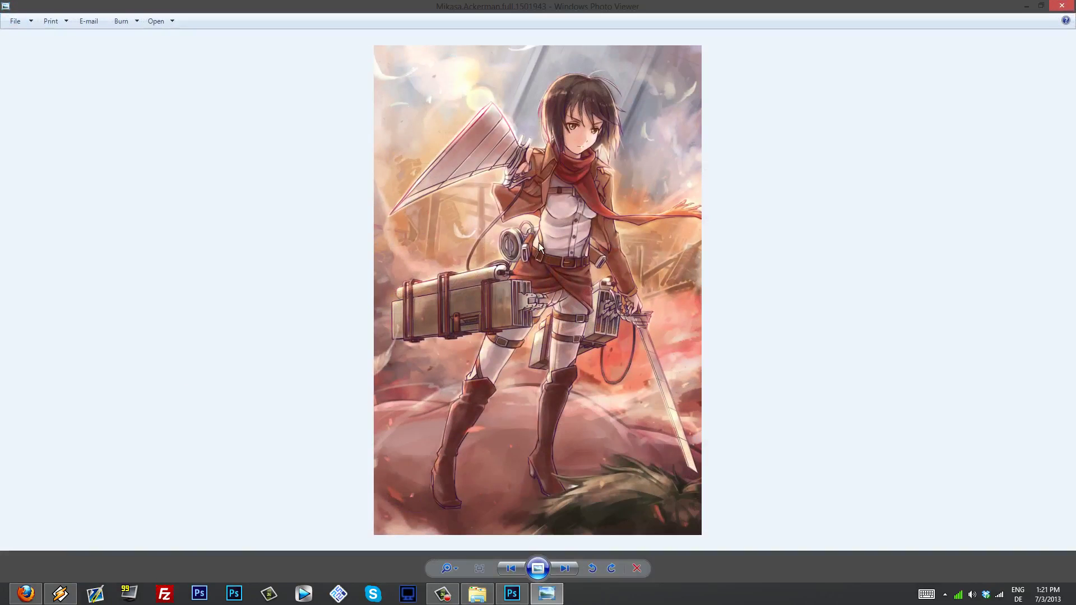
{"action": "scroll", "coordinate": [523, 301], "scroll_direction": "up", "scroll_amount": 2}
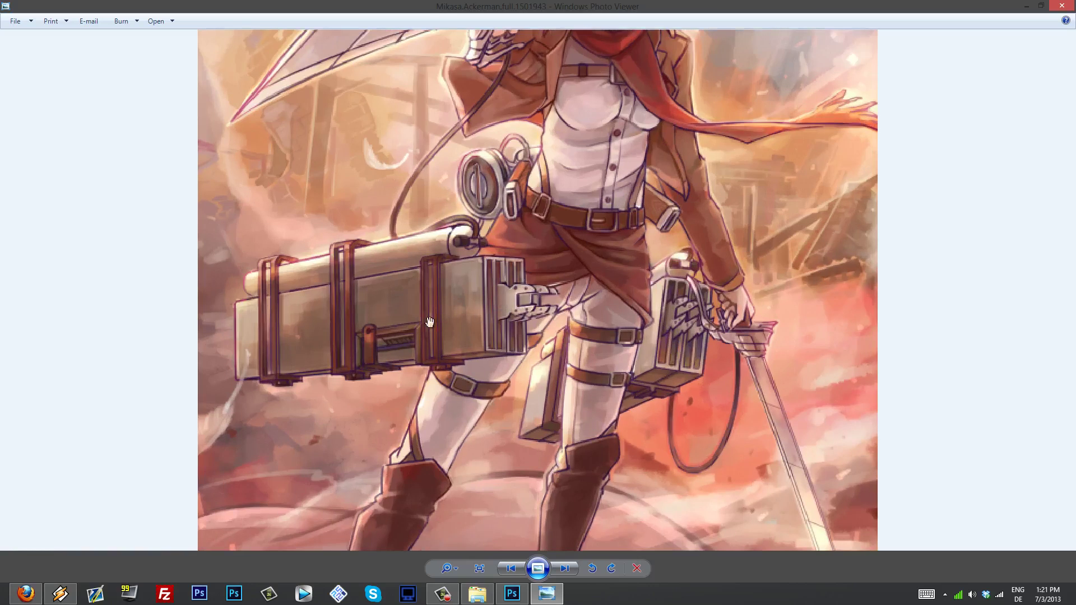
{"action": "scroll", "coordinate": [355, 311], "scroll_direction": "up", "scroll_amount": 1}
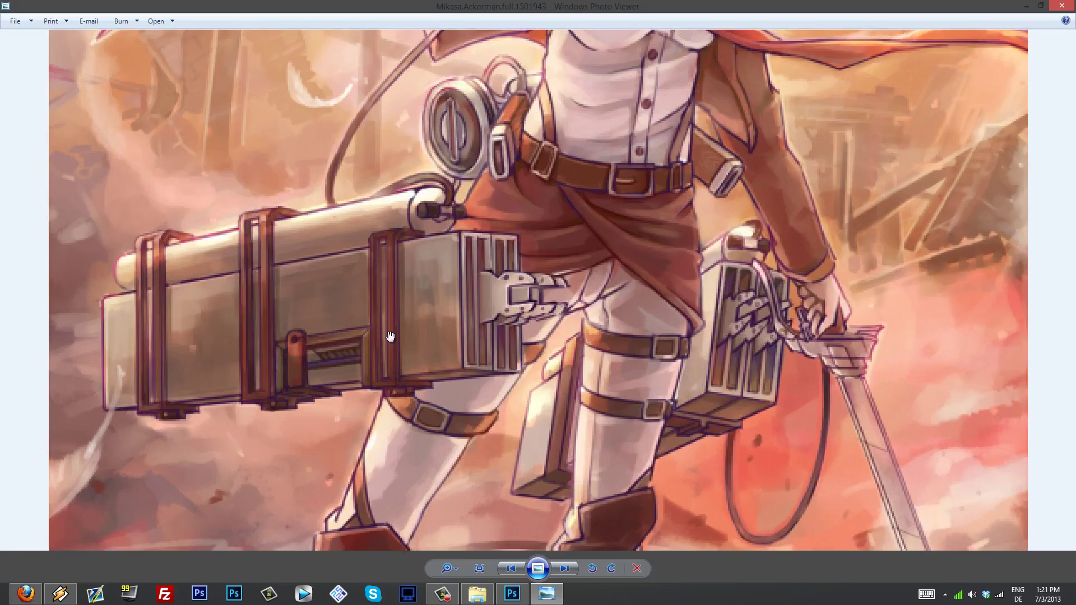
{"action": "left_click", "coordinate": [502, 593]}
{"action": "scroll", "coordinate": [384, 467], "scroll_direction": "up", "scroll_amount": 3}
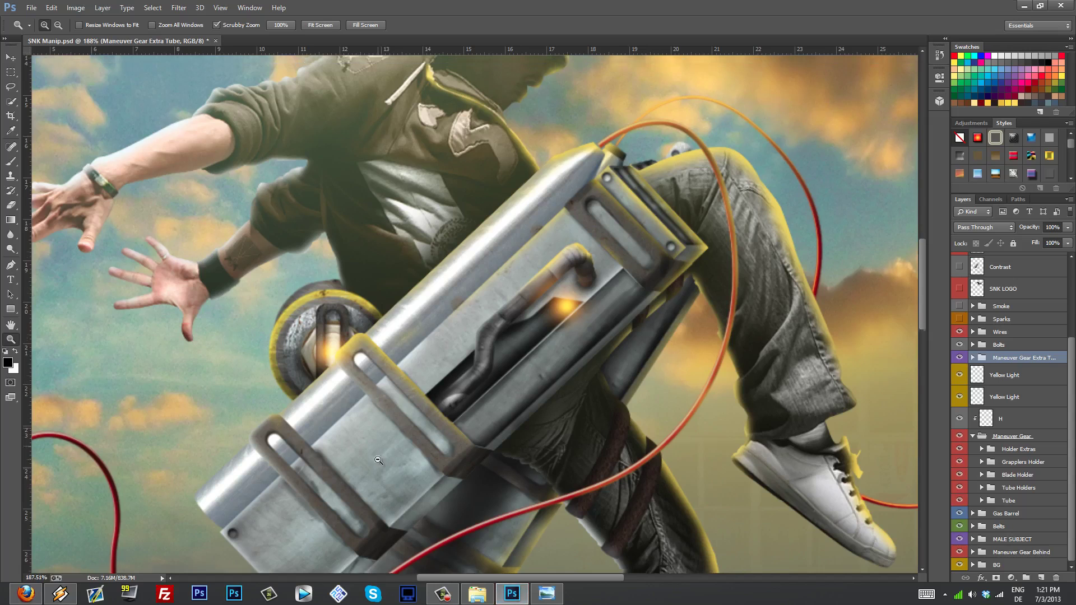
{"action": "scroll", "coordinate": [354, 510], "scroll_direction": "down", "scroll_amount": 2}
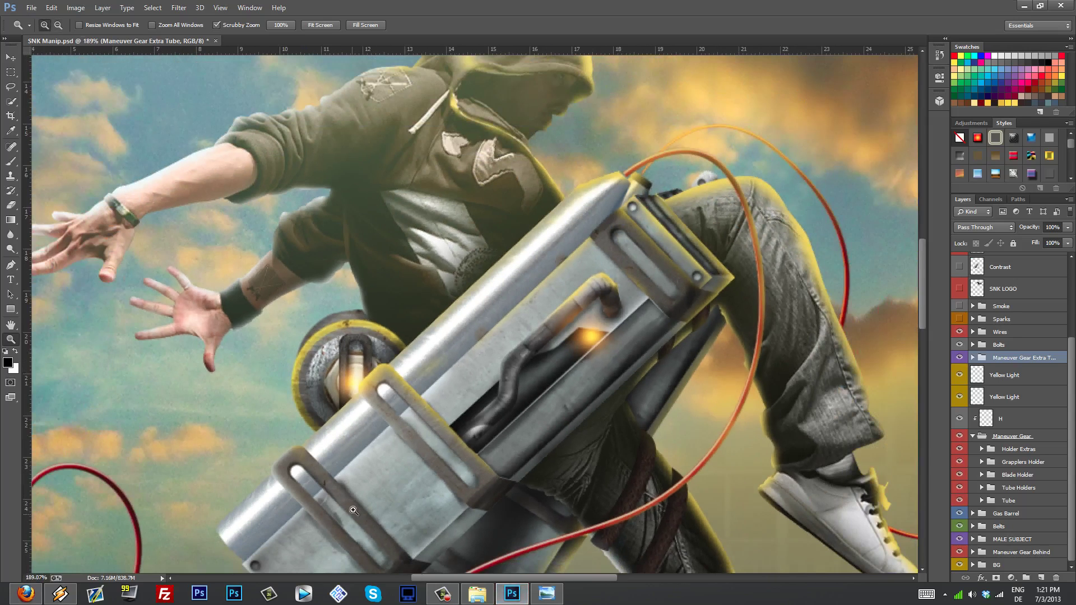
Compare the round gas barrel at the waist in the Mikasa.Ackerman.full.1501943 reference with the one in the Photoshop manipulation
{"action": "left_click", "coordinate": [546, 593]}
{"action": "scroll", "coordinate": [647, 375], "scroll_direction": "down", "scroll_amount": 6}
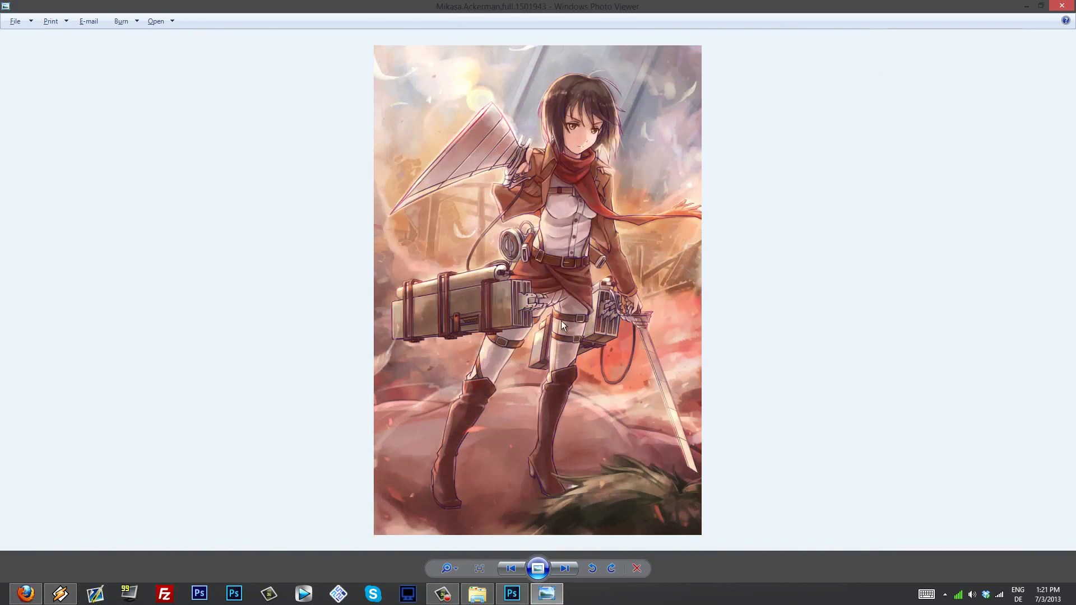
{"action": "scroll", "coordinate": [534, 223], "scroll_direction": "up", "scroll_amount": 6}
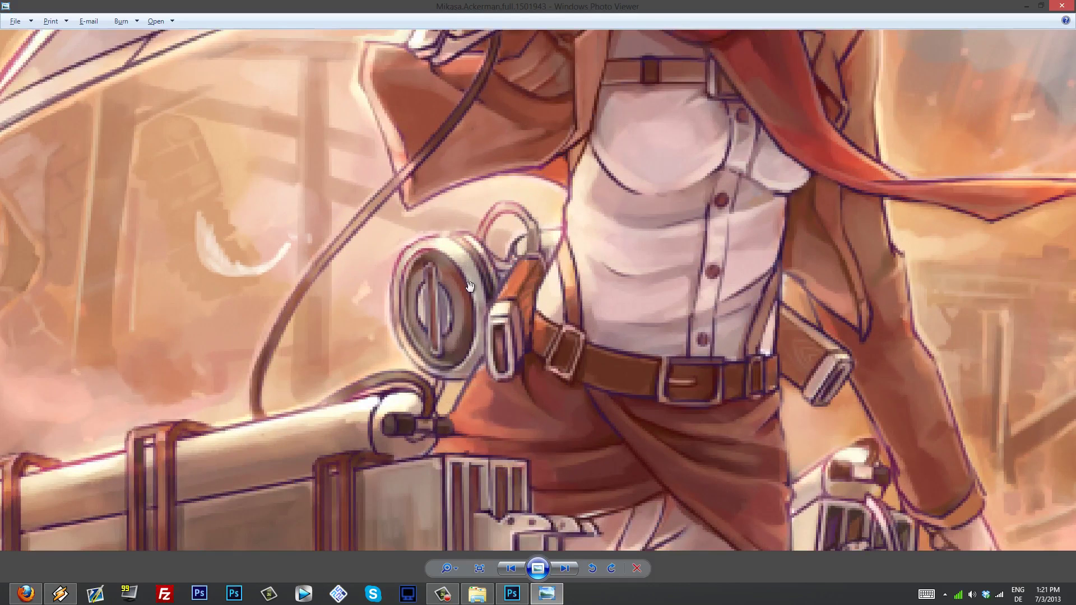
{"action": "left_click", "coordinate": [511, 593]}
{"action": "scroll", "coordinate": [514, 564], "scroll_direction": "up", "scroll_amount": 3}
{"action": "scroll", "coordinate": [514, 564], "scroll_direction": "down", "scroll_amount": 3}
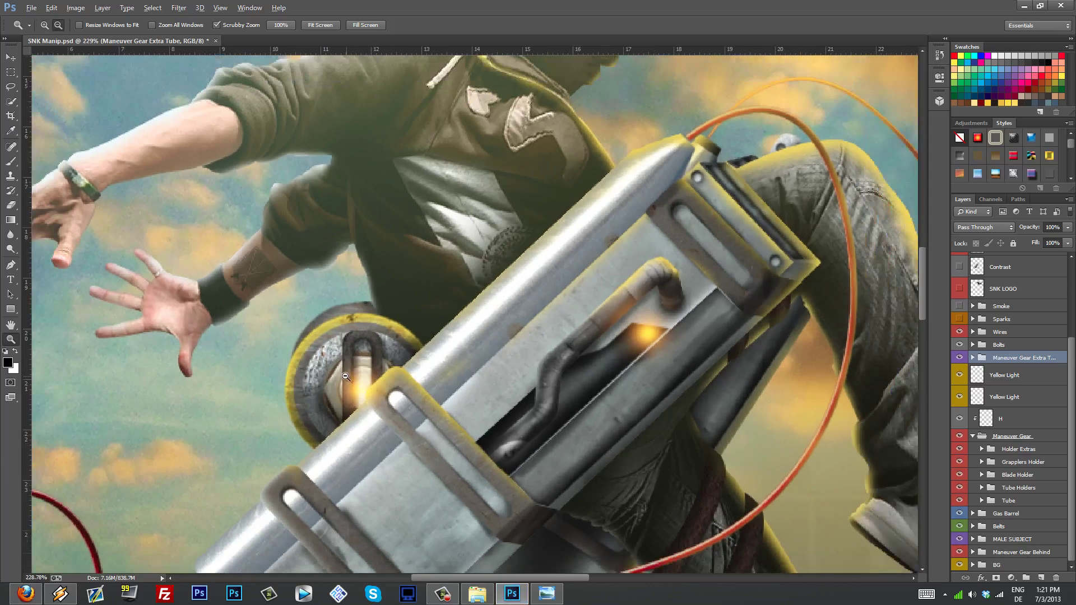
{"action": "left_click", "coordinate": [589, 595]}
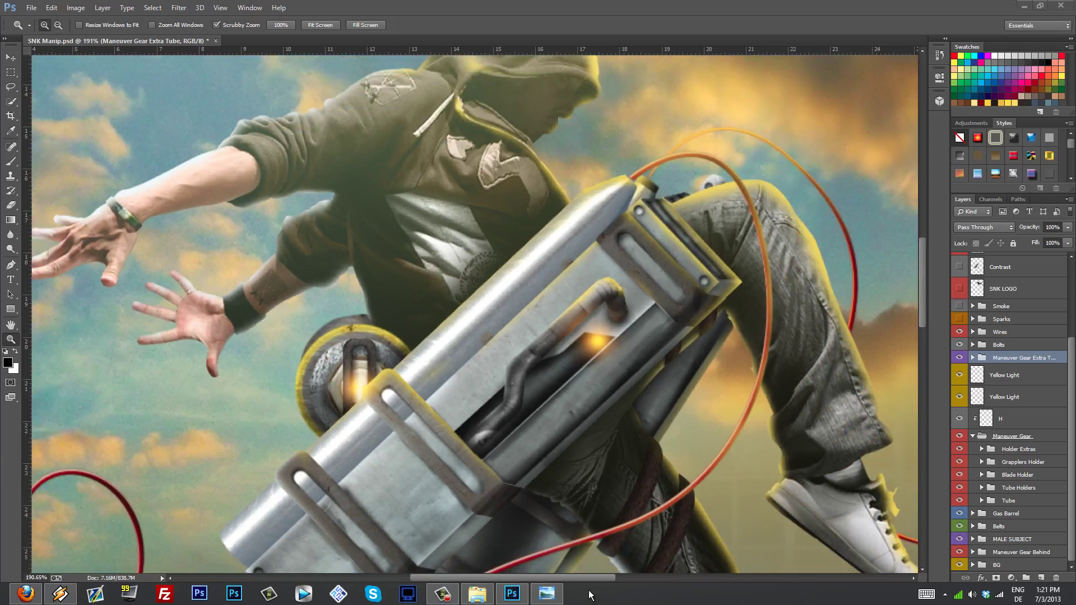
Return to the photo viewer, look through the next two reference images in the folder, and close the viewer
{"action": "left_click", "coordinate": [546, 593]}
{"action": "left_click", "coordinate": [563, 571]}
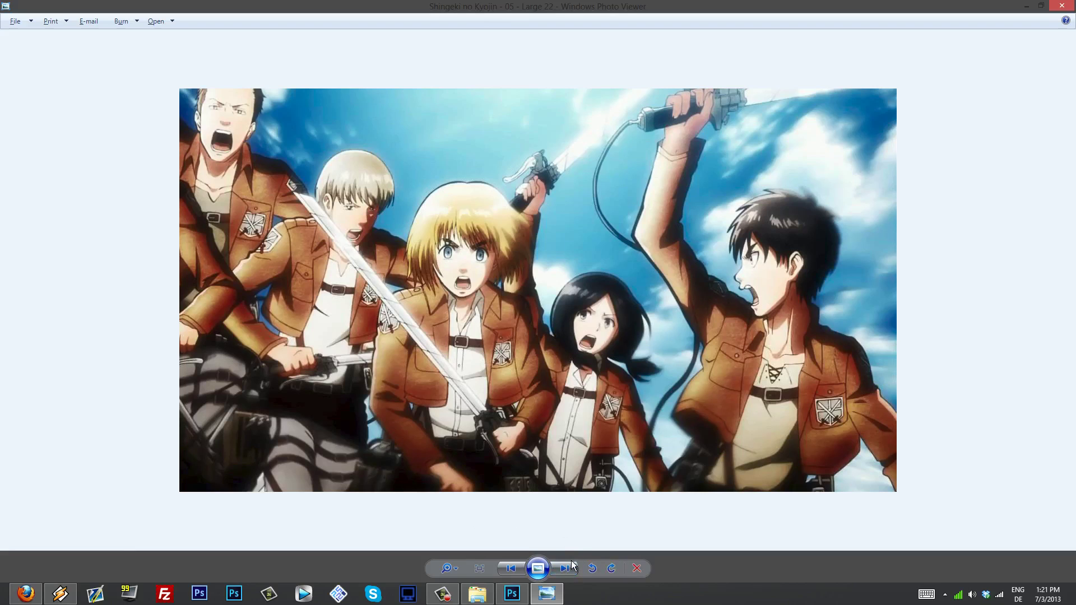
{"action": "left_click", "coordinate": [572, 567]}
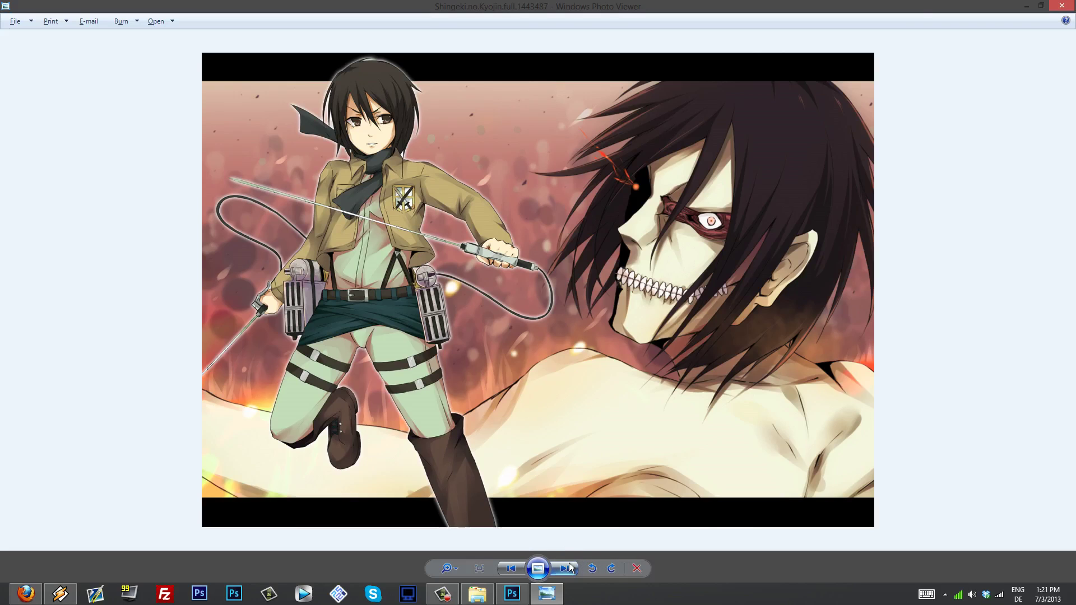
{"action": "left_click", "coordinate": [1071, 6]}
View the Shingeki.no.Kyojin.full.1497655 reference image from the Shingeki No Kyojin Manip folder and close it
{"action": "left_click", "coordinate": [481, 592]}
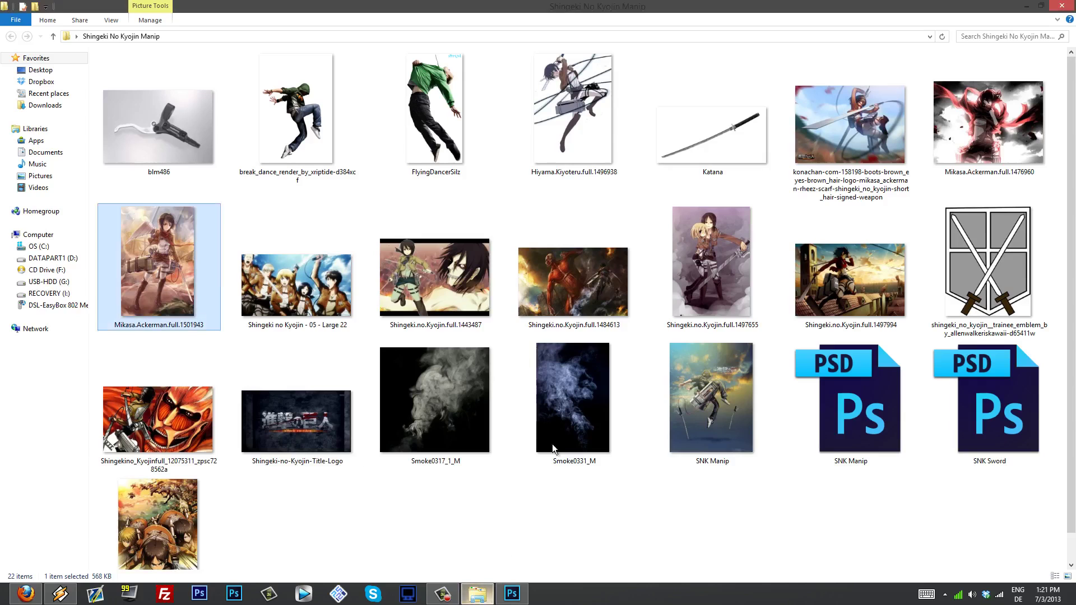
{"action": "double_click", "coordinate": [699, 276]}
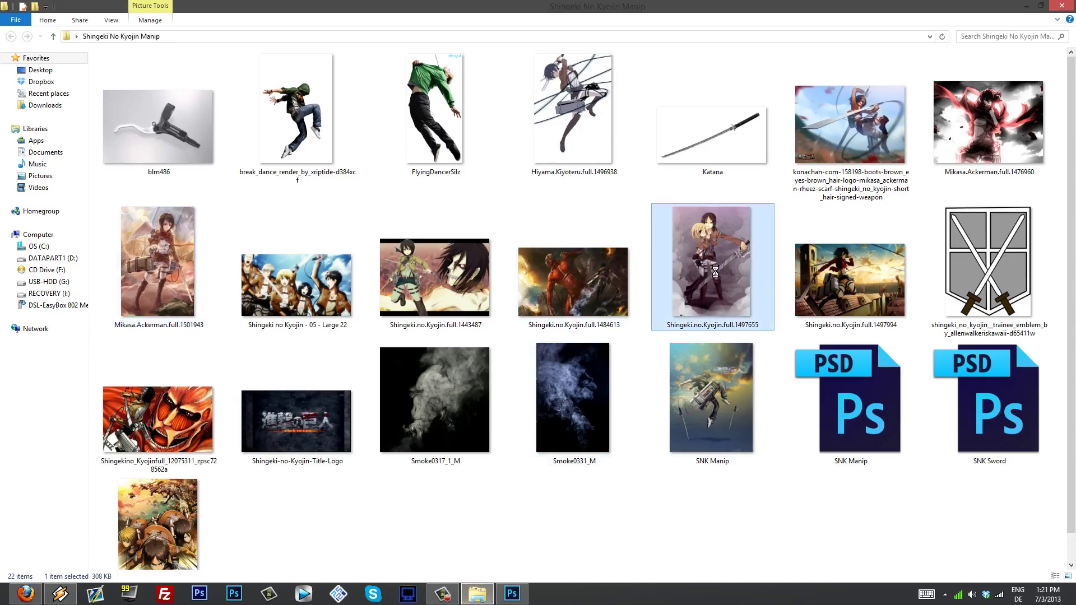
{"action": "left_click", "coordinate": [1062, 6]}
Open the Shingeki.no.Kyojin.full.1497994 reference image and examine its gear box and leg belts up close
{"action": "left_click", "coordinate": [890, 279]}
{"action": "double_click", "coordinate": [889, 278]}
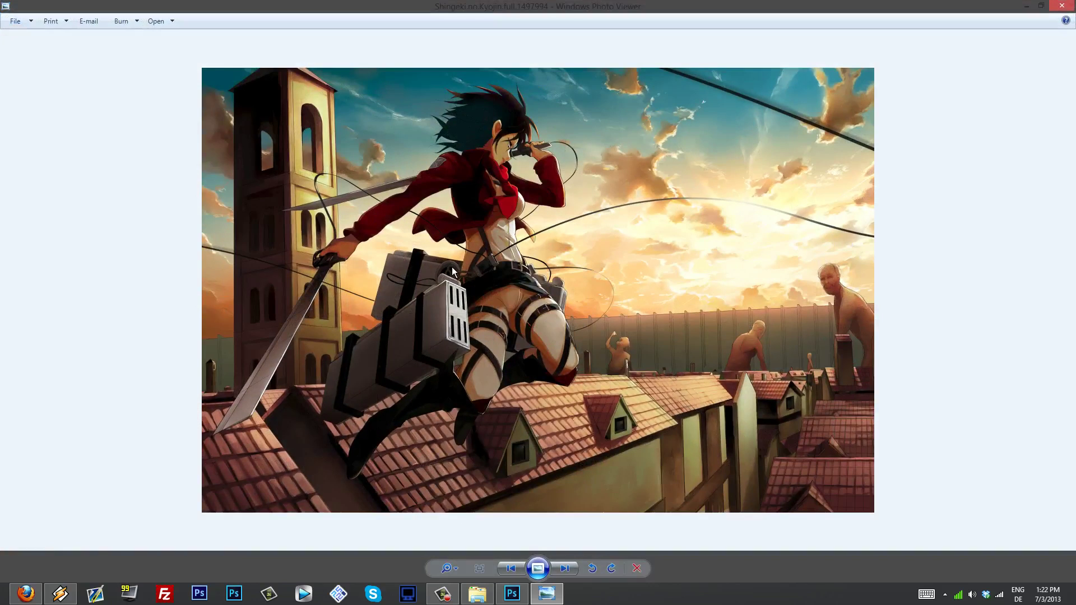
{"action": "scroll", "coordinate": [531, 332], "scroll_direction": "up", "scroll_amount": 5}
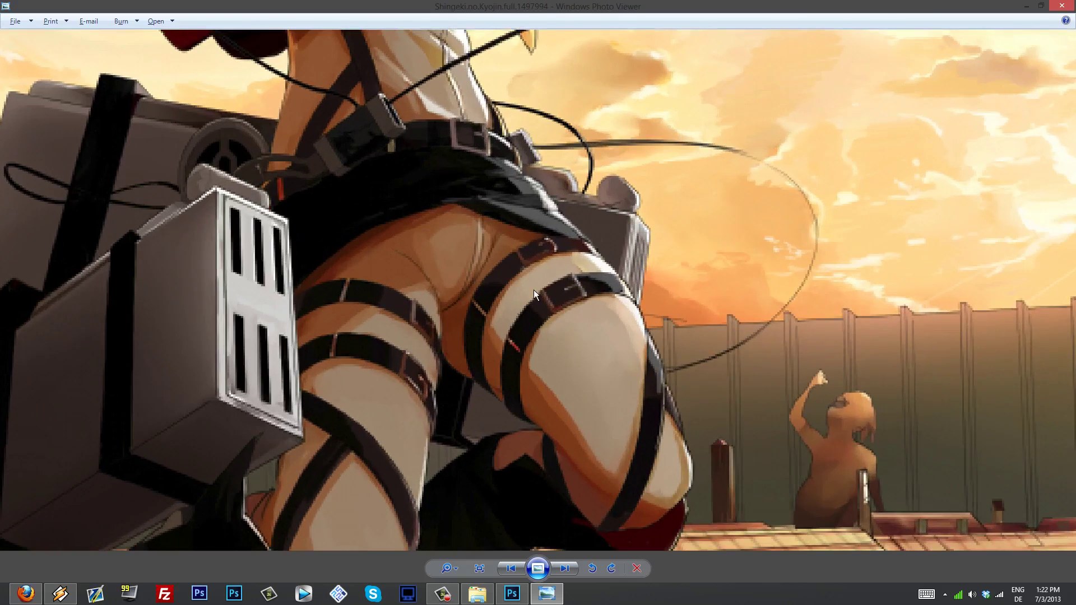
{"action": "scroll", "coordinate": [523, 331], "scroll_direction": "down", "scroll_amount": 5}
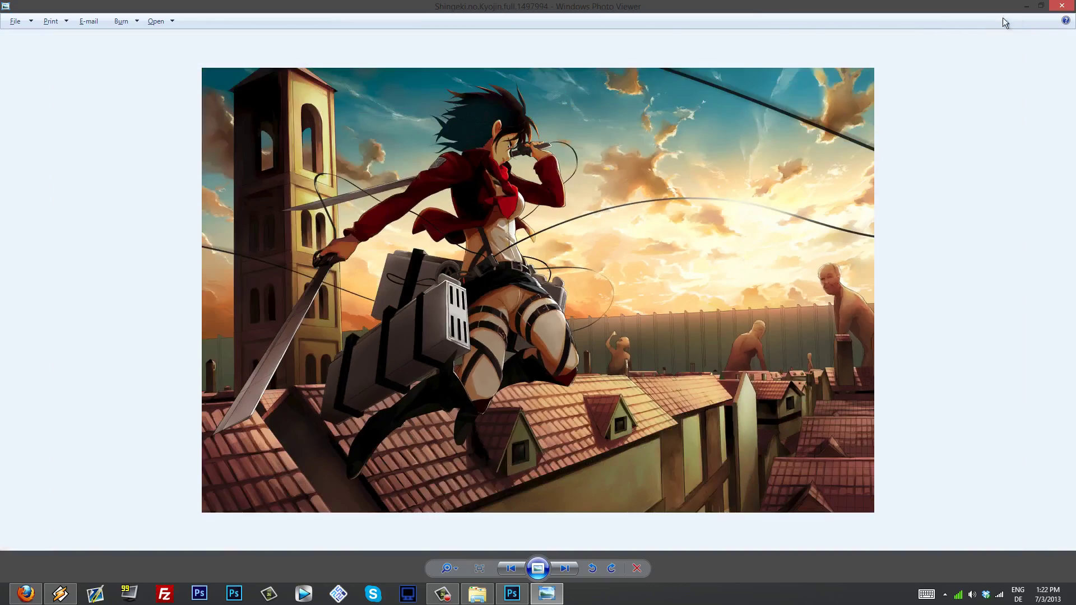
Close the reference image, return to the Photoshop manipulation, and examine the leg belts beside the gear box up close
{"action": "left_click", "coordinate": [1062, 6]}
{"action": "left_click", "coordinate": [511, 593]}
{"action": "scroll", "coordinate": [690, 448], "scroll_direction": "up", "scroll_amount": 4}
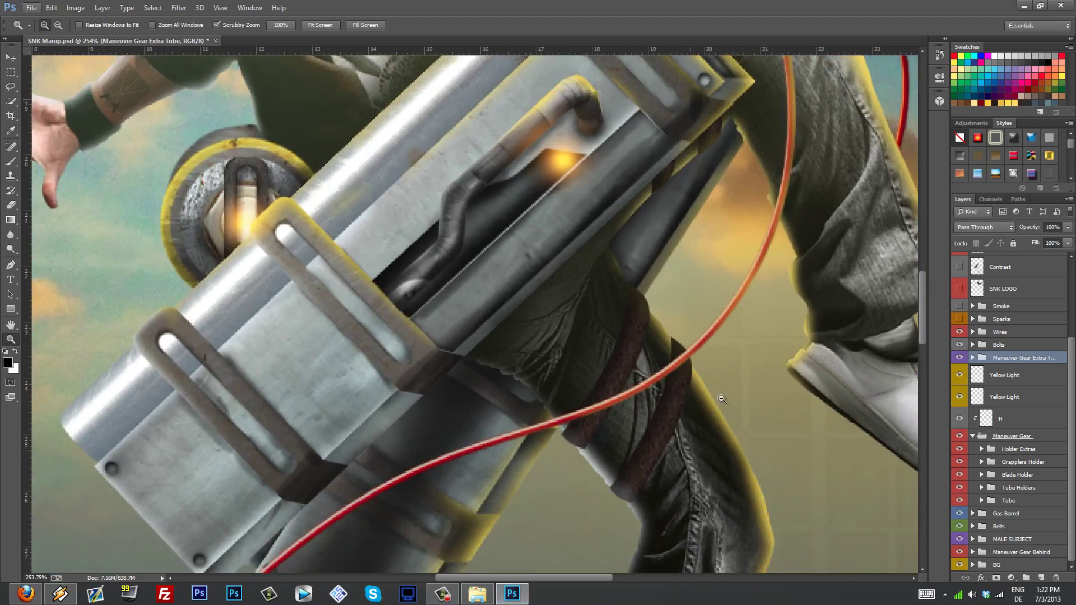
{"action": "scroll", "coordinate": [678, 409], "scroll_direction": "up", "scroll_amount": 1}
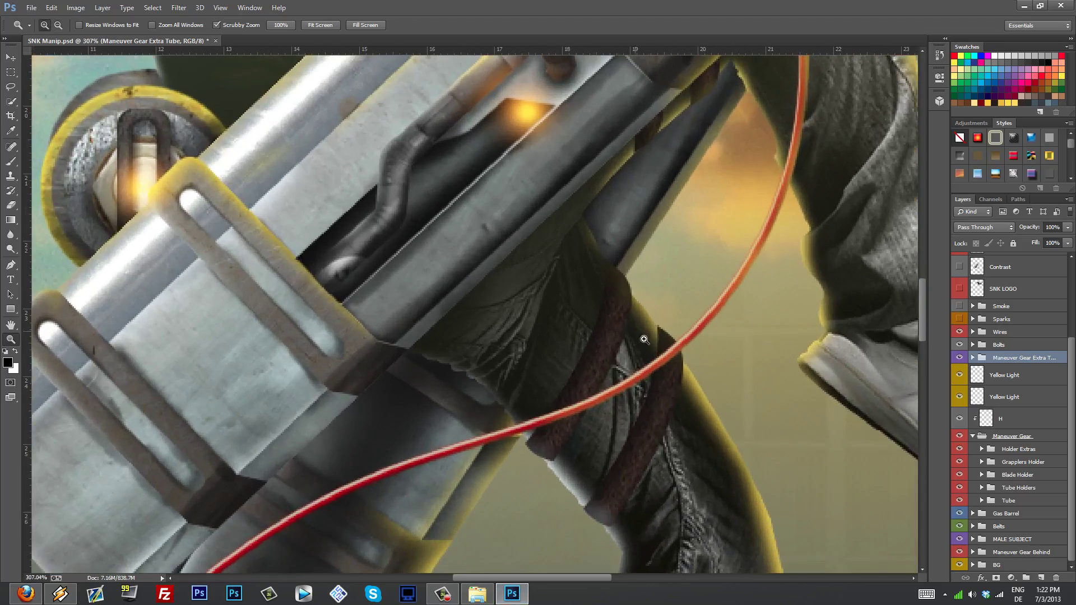
{"action": "scroll", "coordinate": [636, 332], "scroll_direction": "down", "scroll_amount": 6}
{"action": "scroll", "coordinate": [652, 391], "scroll_direction": "up", "scroll_amount": 8}
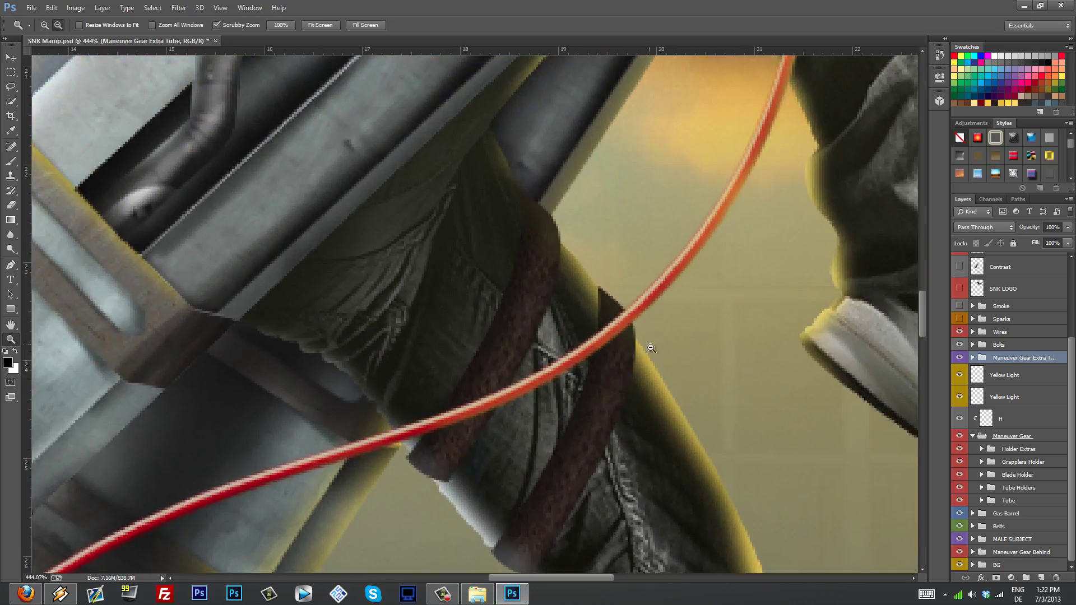
{"action": "scroll", "coordinate": [572, 449], "scroll_direction": "down", "scroll_amount": 8}
{"action": "scroll", "coordinate": [509, 471], "scroll_direction": "down", "scroll_amount": 1}
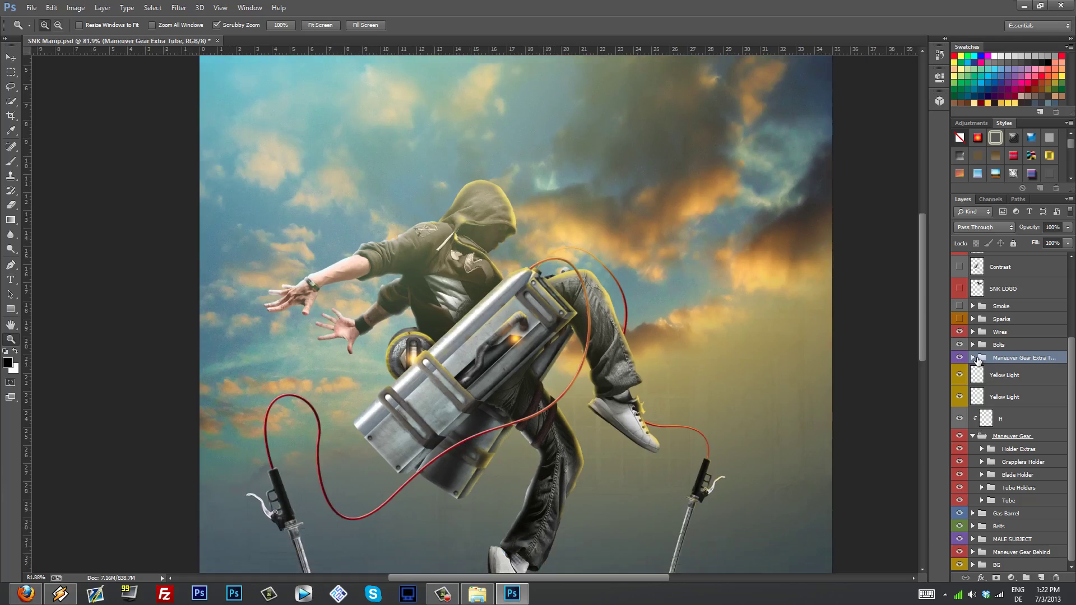
Look into the Maneuver Gear Extra Tube group and compare the image with each Yellow Light layer hidden and shown
{"action": "left_click", "coordinate": [973, 358]}
{"action": "left_click", "coordinate": [973, 358]}
{"action": "left_click", "coordinate": [992, 373]}
{"action": "scroll", "coordinate": [433, 357], "scroll_direction": "up", "scroll_amount": 4}
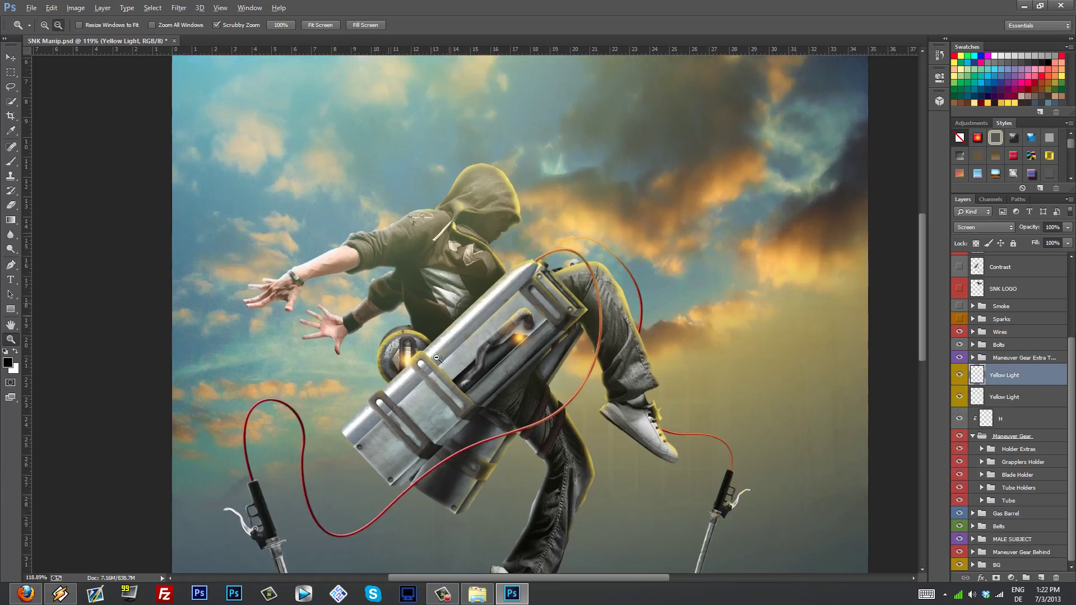
{"action": "left_click", "coordinate": [959, 375]}
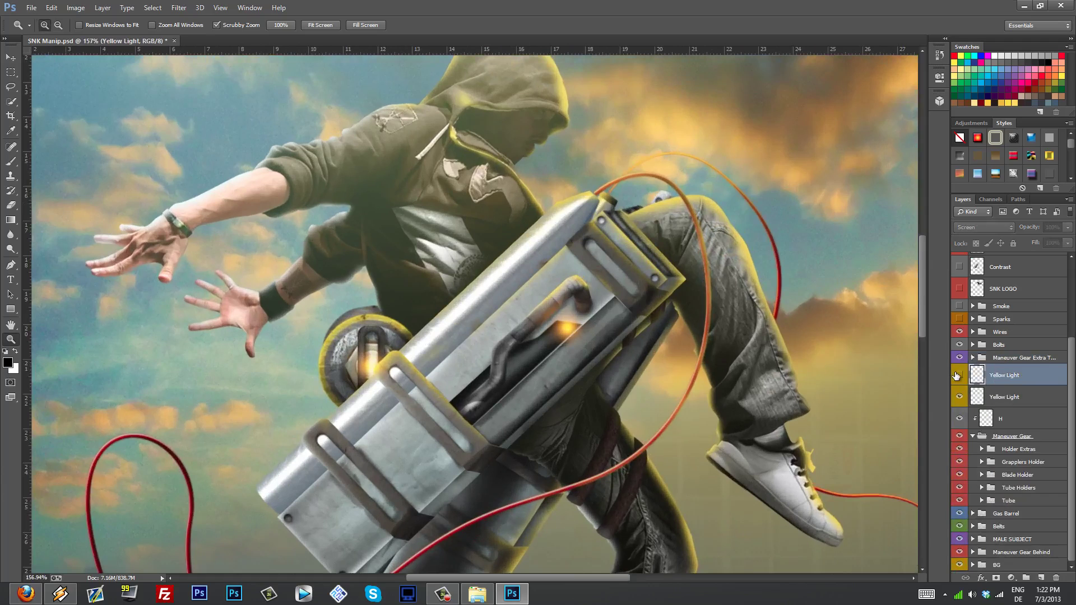
{"action": "left_click", "coordinate": [960, 375]}
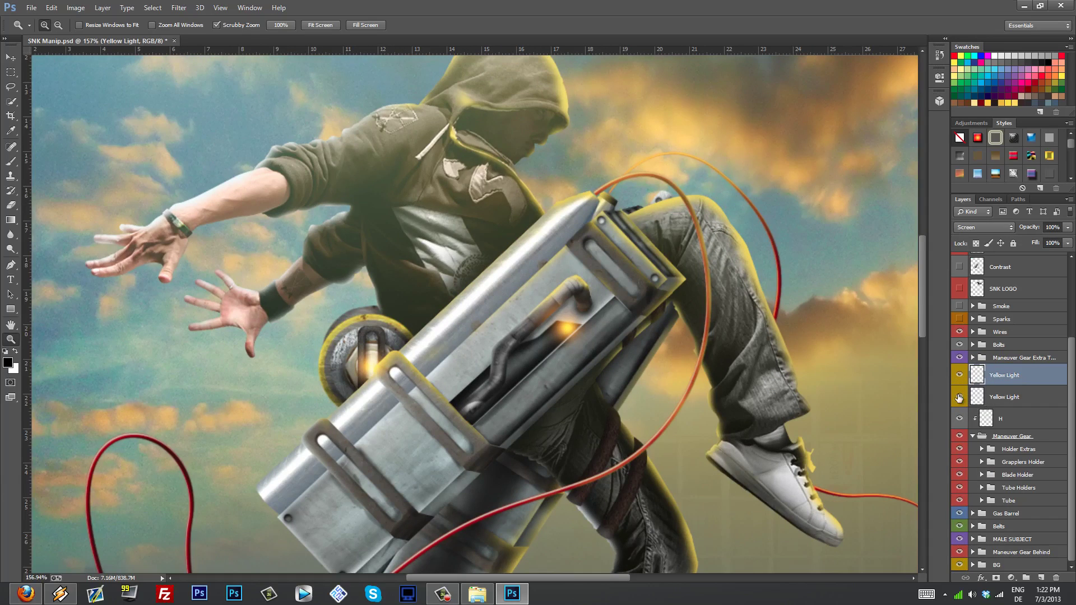
{"action": "left_click", "coordinate": [959, 397]}
{"action": "left_click", "coordinate": [960, 397]}
{"action": "scroll", "coordinate": [977, 352], "scroll_direction": "up", "scroll_amount": 3}
{"action": "left_click", "coordinate": [960, 351]}
{"action": "left_click", "coordinate": [959, 351]}
{"action": "scroll", "coordinate": [976, 362], "scroll_direction": "down", "scroll_amount": 3}
Hide the Wires, Bolts and Maneuver Gear Extra Tube groups and both Yellow Light layers to expose the bare gear box
{"action": "left_click", "coordinate": [961, 344]}
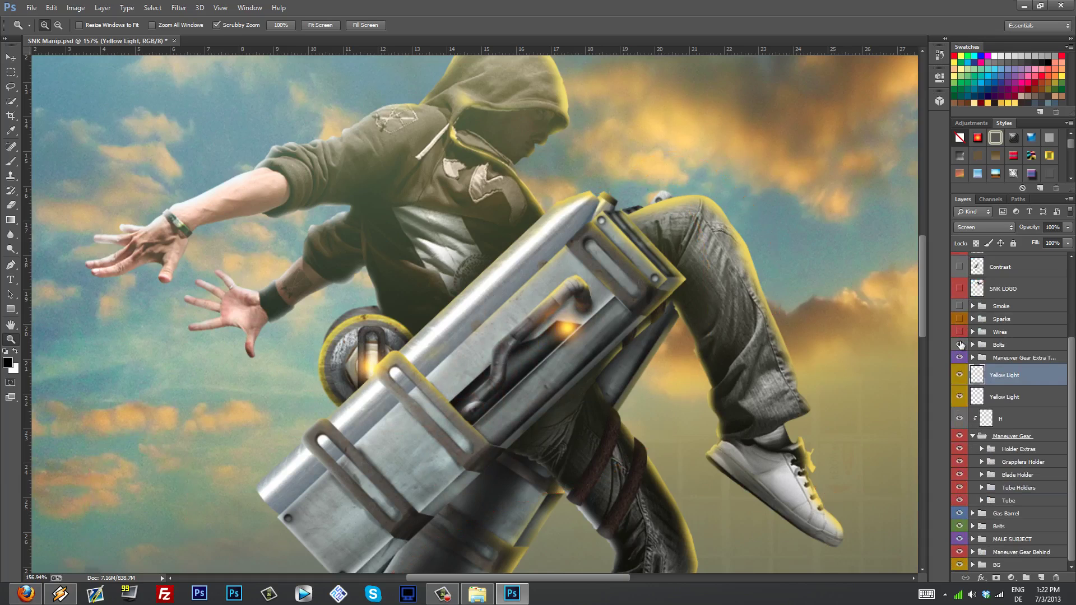
{"action": "left_click", "coordinate": [594, 364], "text": "alt"}
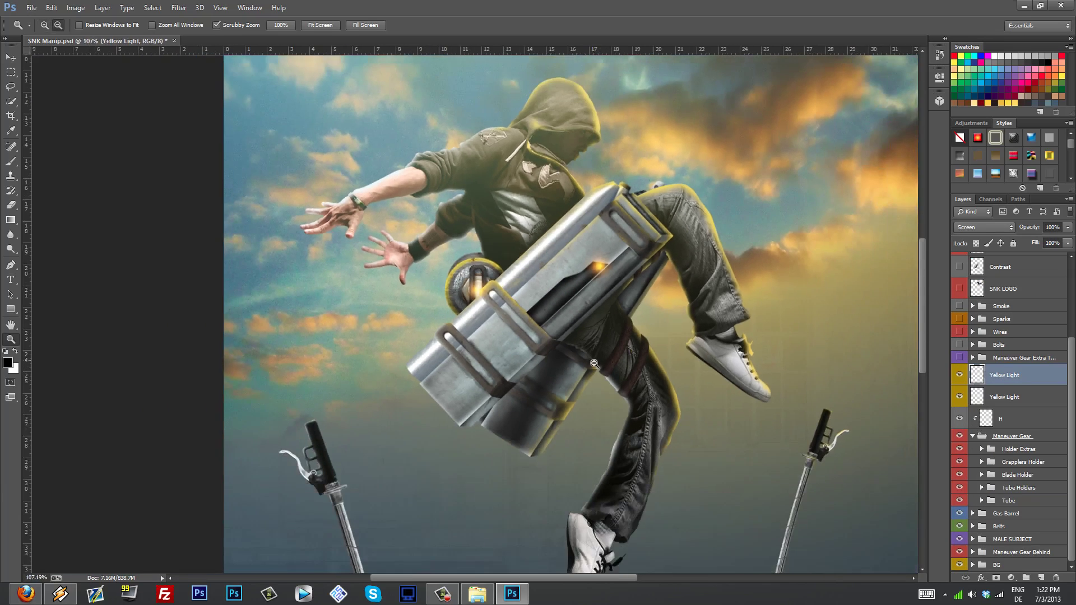
{"action": "left_click", "coordinate": [594, 363]}
{"action": "left_click", "coordinate": [960, 375]}
{"action": "left_click", "coordinate": [960, 397]}
Select the Maneuver Gear group, examine the gear box, and compare it with the Holder Extras group hidden and shown
{"action": "left_click", "coordinate": [1003, 425]}
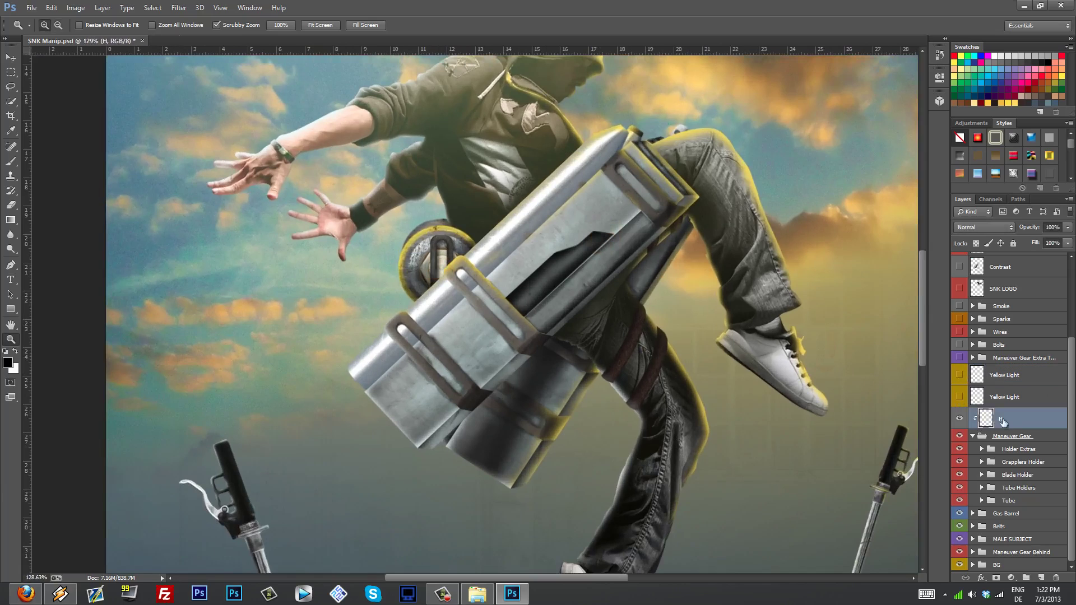
{"action": "left_click", "coordinate": [1008, 440]}
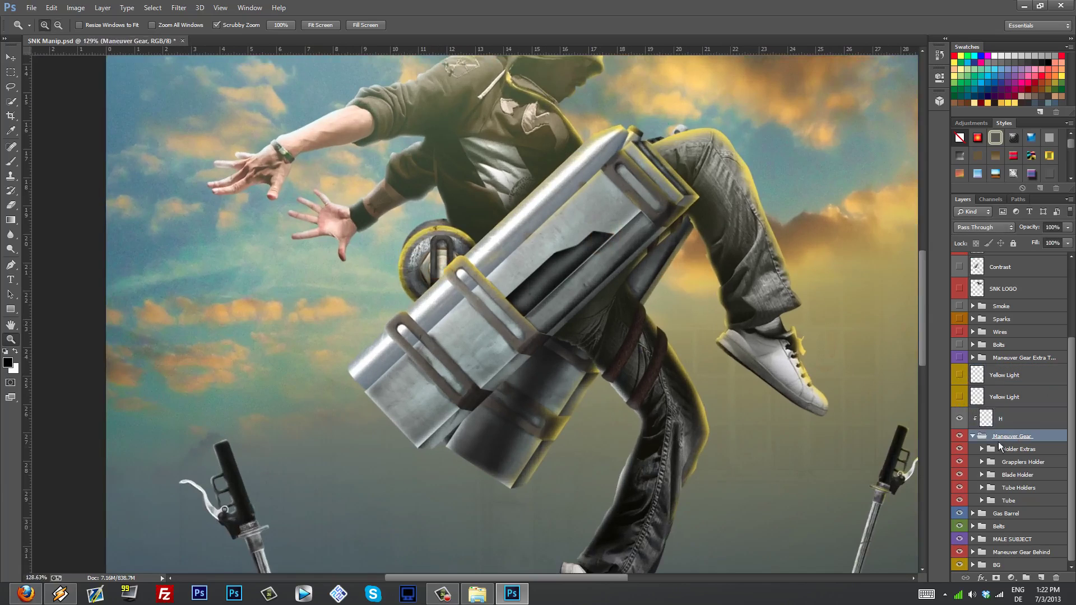
{"action": "scroll", "coordinate": [559, 401], "scroll_direction": "up", "scroll_amount": 2}
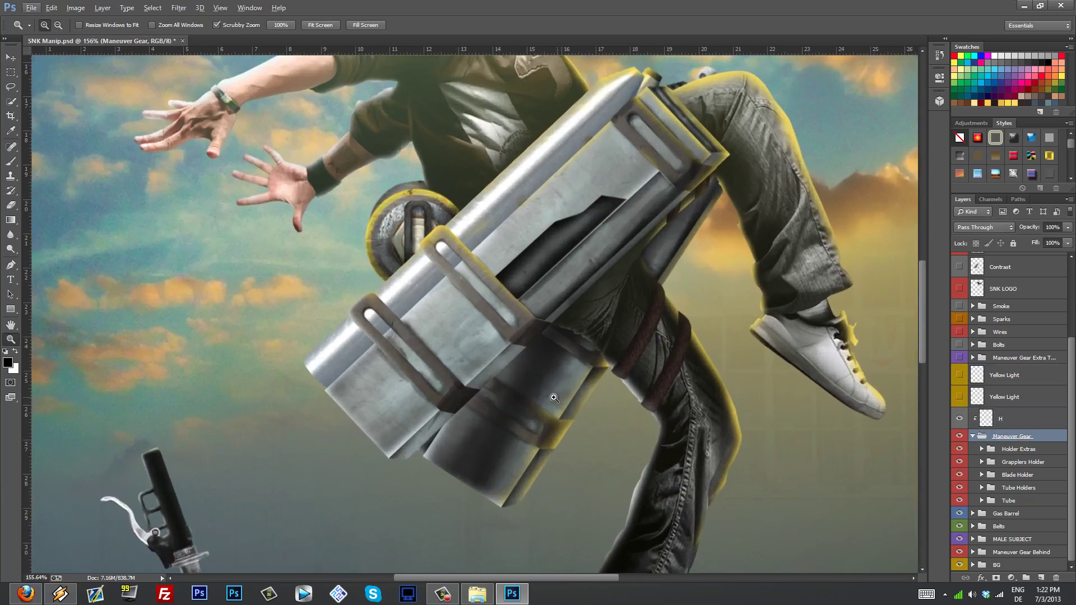
{"action": "scroll", "coordinate": [943, 440], "scroll_direction": "down", "scroll_amount": 4}
{"action": "scroll", "coordinate": [974, 459], "scroll_direction": "up", "scroll_amount": 5}
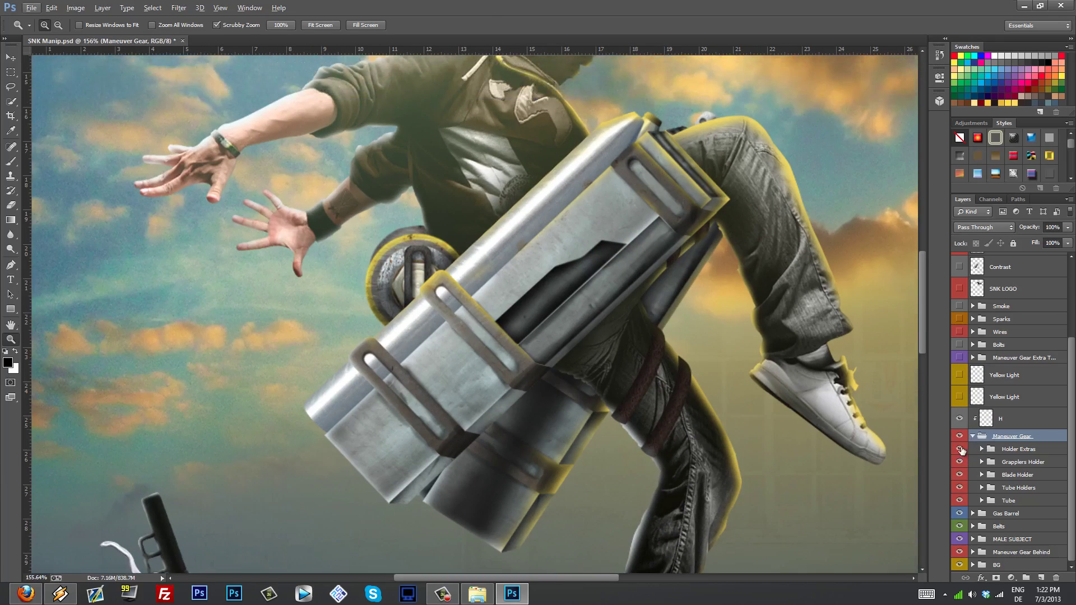
{"action": "left_click", "coordinate": [961, 450]}
{"action": "left_click", "coordinate": [960, 450]}
Expand the Holder Extras group and examine its Metal Texture and Holder Extras layers on the gear box's lower strip
{"action": "left_click", "coordinate": [982, 449]}
{"action": "scroll", "coordinate": [1017, 499], "scroll_direction": "down", "scroll_amount": 2}
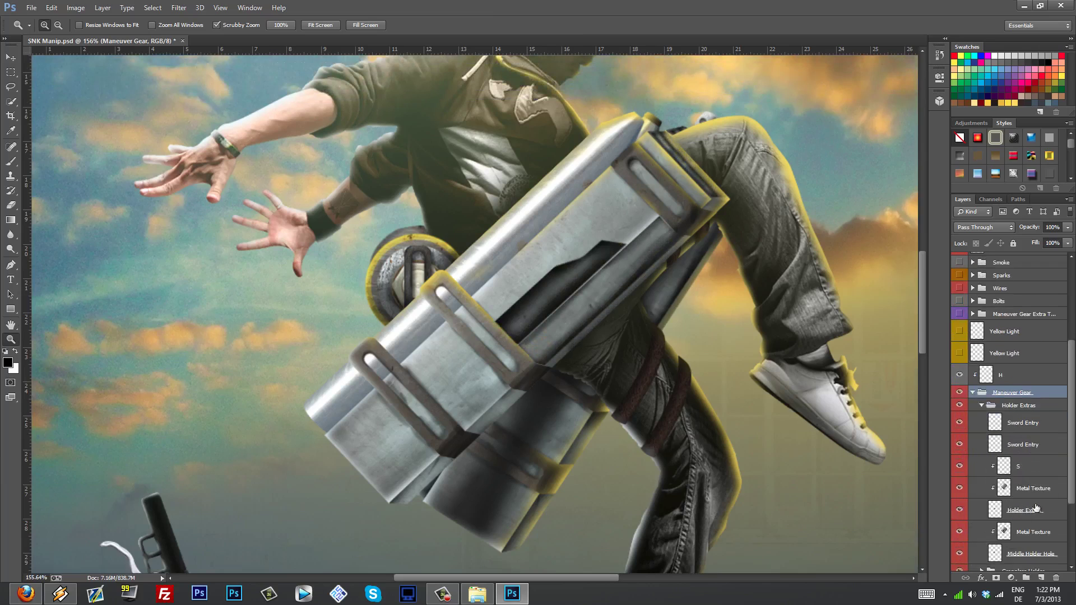
{"action": "left_click", "coordinate": [1030, 491]}
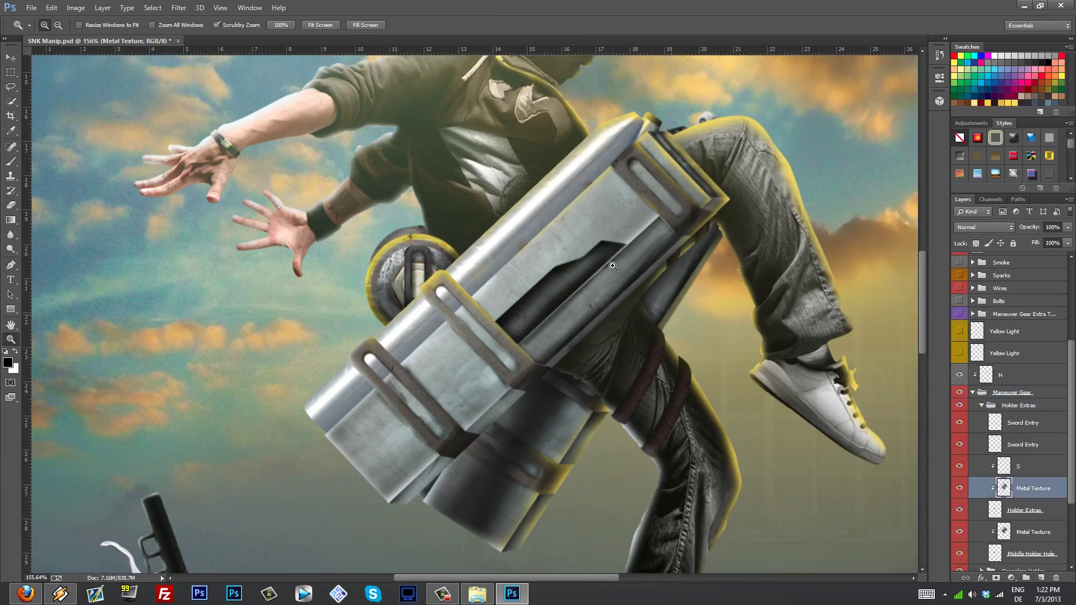
{"action": "left_click", "coordinate": [1002, 512]}
{"action": "left_click_drag", "start_coordinate": [678, 232], "coordinate": [686, 205]}
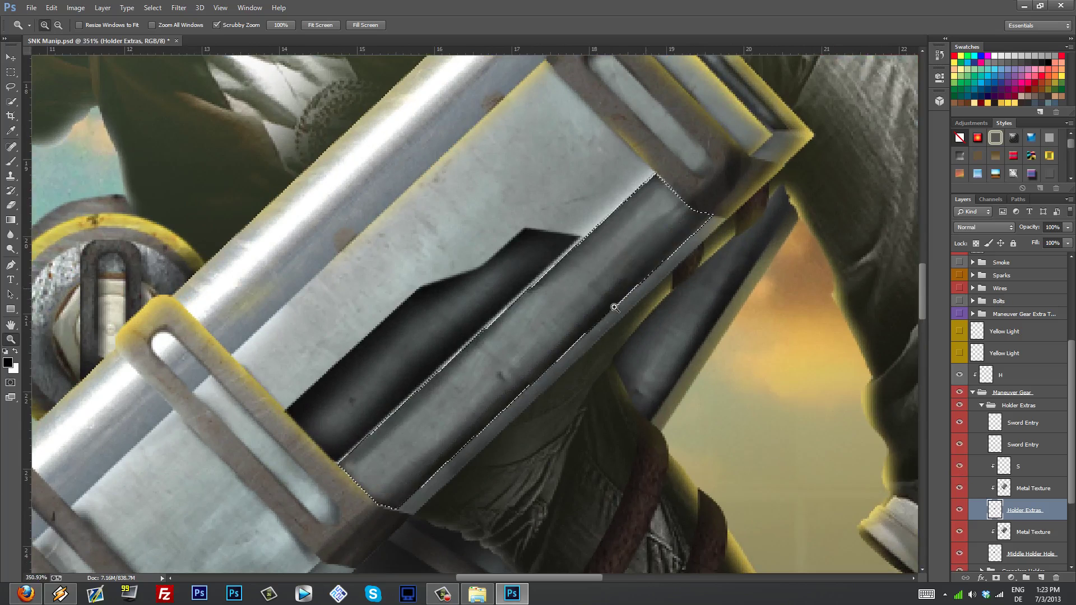
{"action": "scroll", "coordinate": [536, 393], "scroll_direction": "down", "scroll_amount": 4}
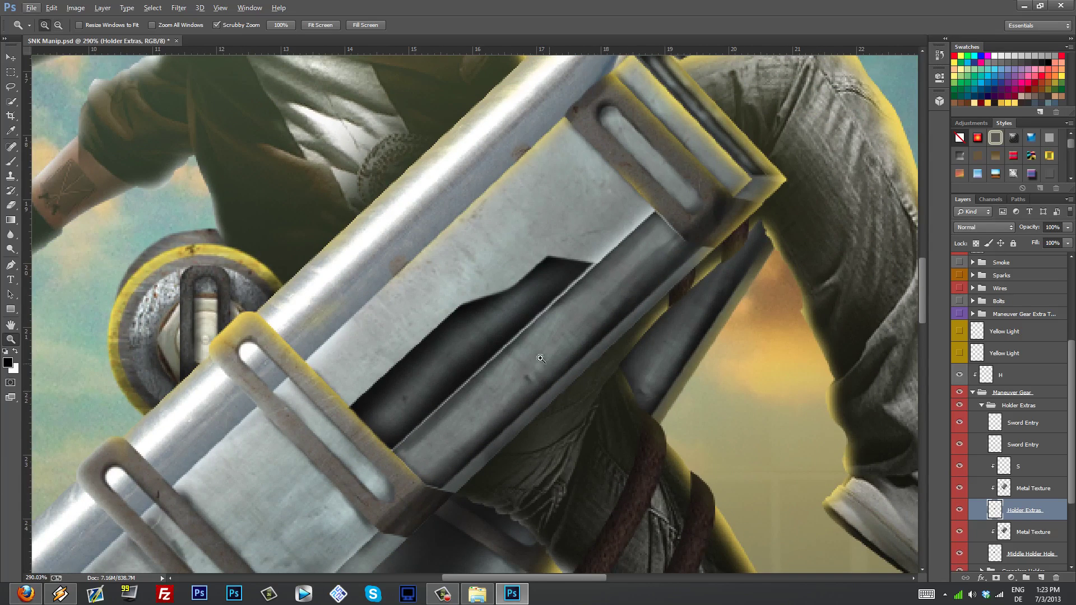
{"action": "scroll", "coordinate": [585, 374], "scroll_direction": "down", "scroll_amount": 1}
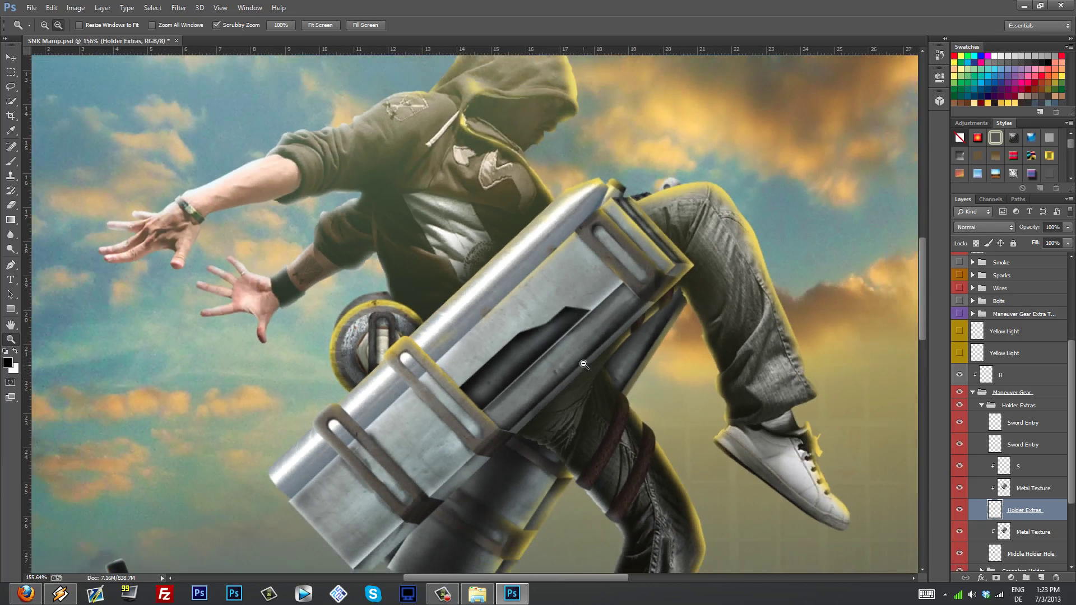
{"action": "scroll", "coordinate": [583, 366], "scroll_direction": "down", "scroll_amount": 2}
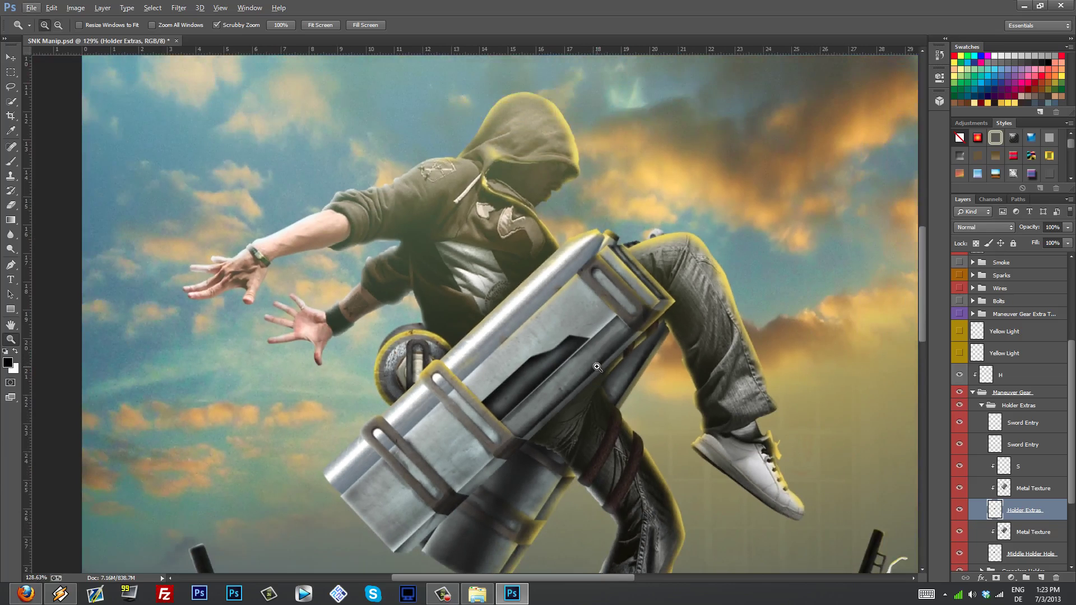
{"action": "scroll", "coordinate": [617, 376], "scroll_direction": "up", "scroll_amount": 2}
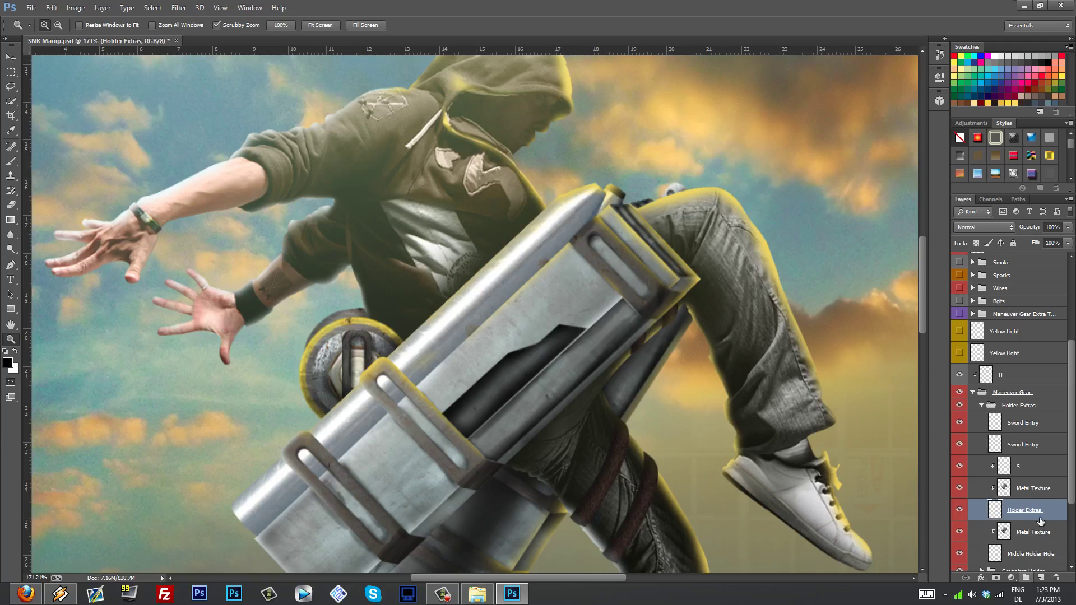
Add a new layer above the Sword Entry layers and set the Brush size to 54 px
{"action": "left_click", "coordinate": [1029, 423]}
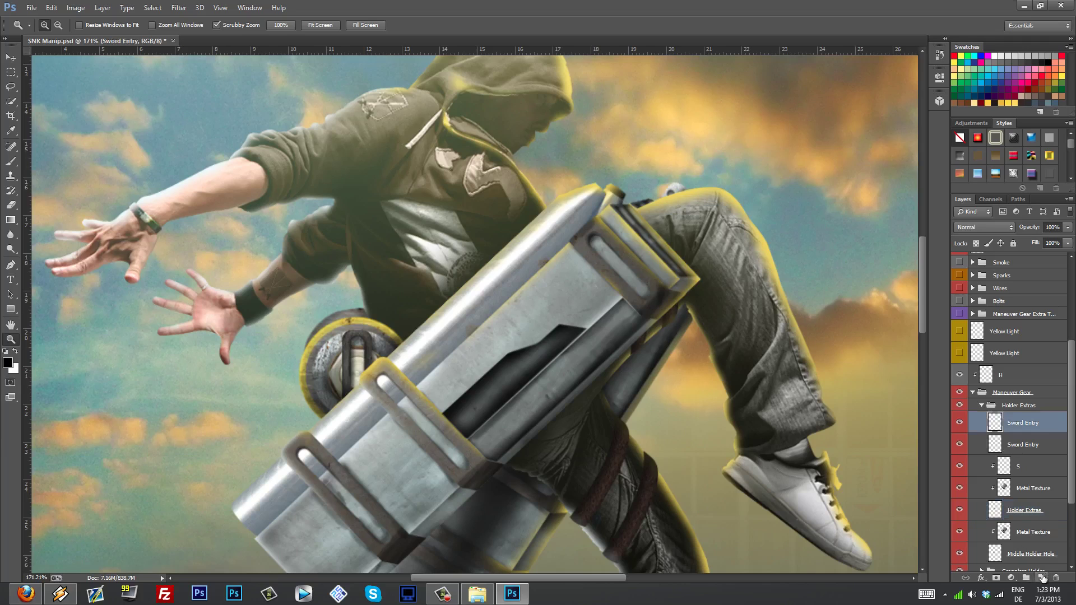
{"action": "left_click", "coordinate": [1043, 578]}
{"action": "left_click", "coordinate": [11, 161]}
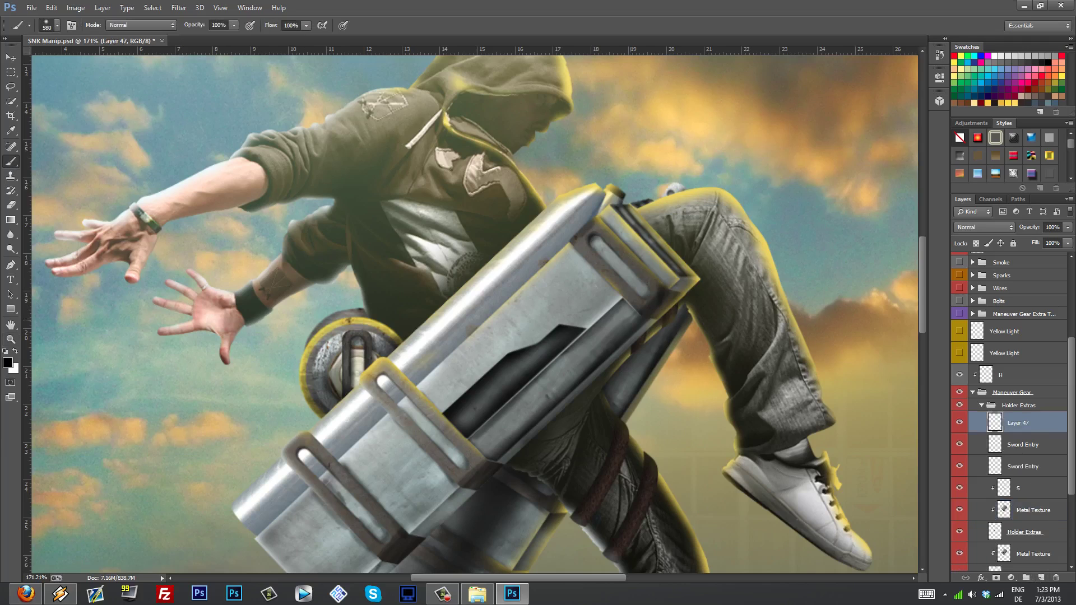
{"action": "right_click", "coordinate": [642, 308]}
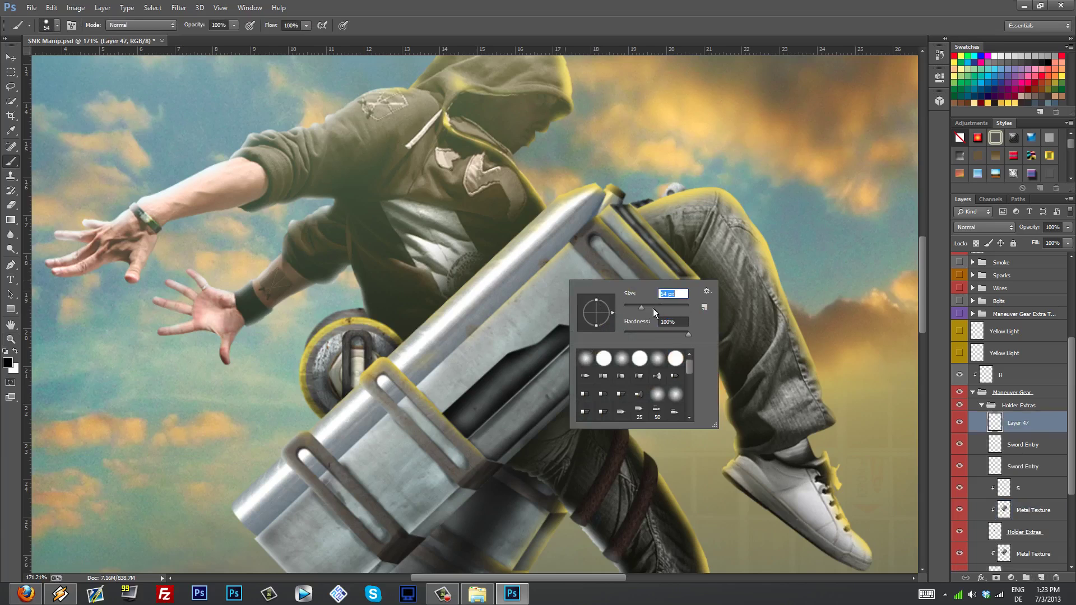
{"action": "key", "text": "Return"}
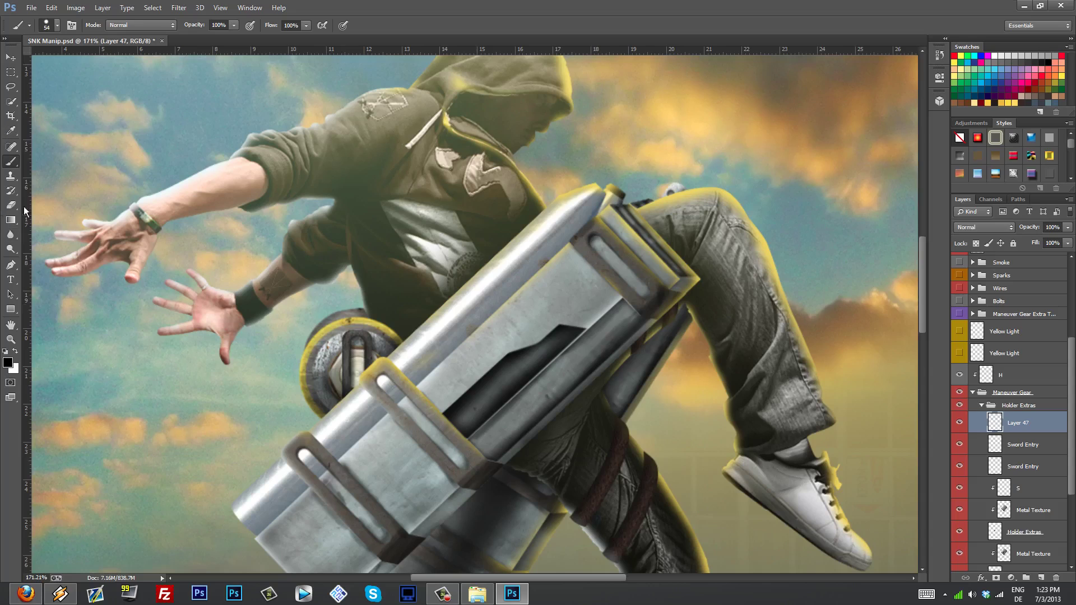
Draw a small rectangular selection above the gear box's dark opening and shade its inner edges in black with a soft 54 px brush
{"action": "left_click", "coordinate": [11, 87]}
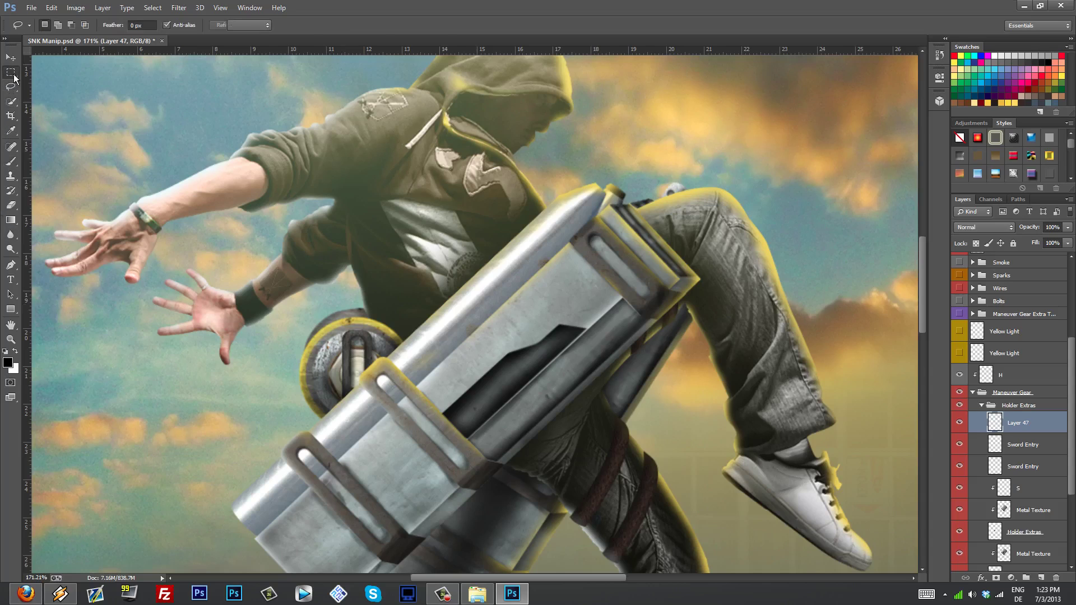
{"action": "left_click", "coordinate": [11, 73]}
{"action": "left_click", "coordinate": [59, 71]}
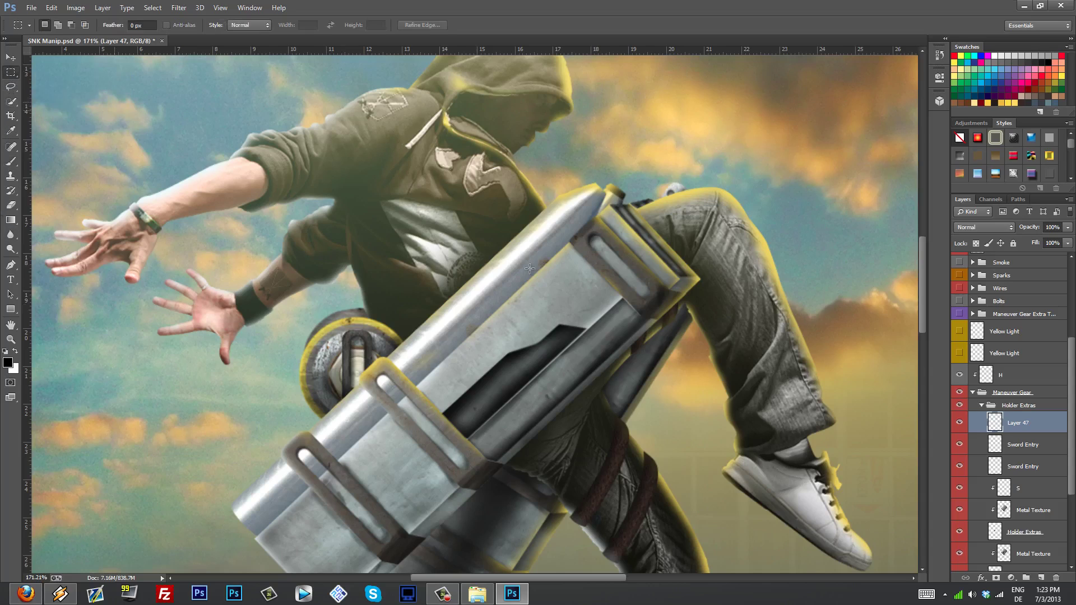
{"action": "left_click_drag", "start_coordinate": [541, 282], "coordinate": [601, 304]}
{"action": "left_click", "coordinate": [10, 161]}
{"action": "right_click", "coordinate": [611, 329]}
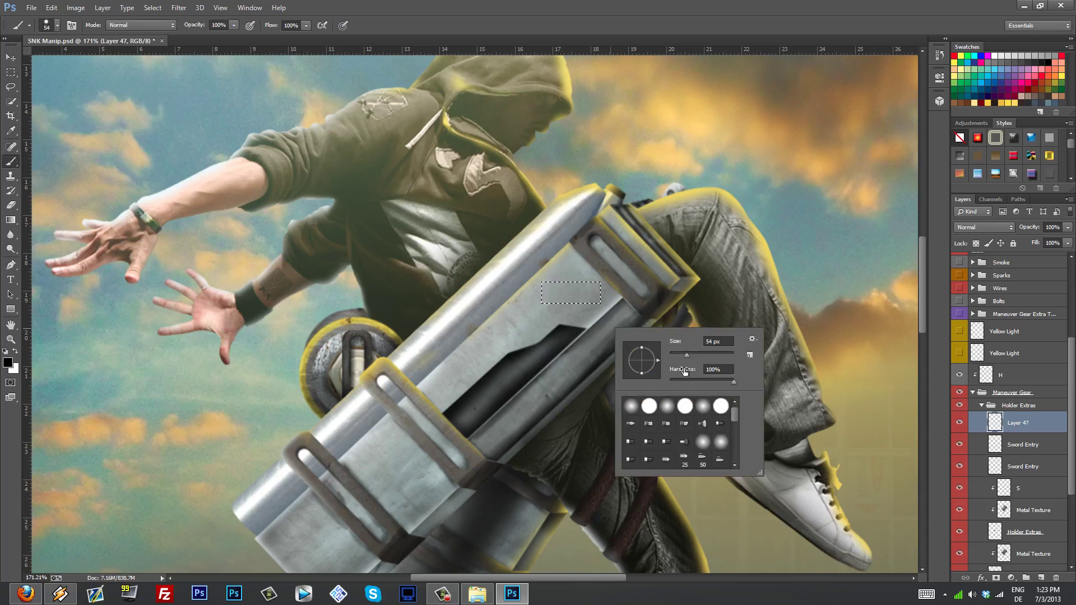
{"action": "key", "text": "Tab"}
{"action": "key", "text": "Return"}
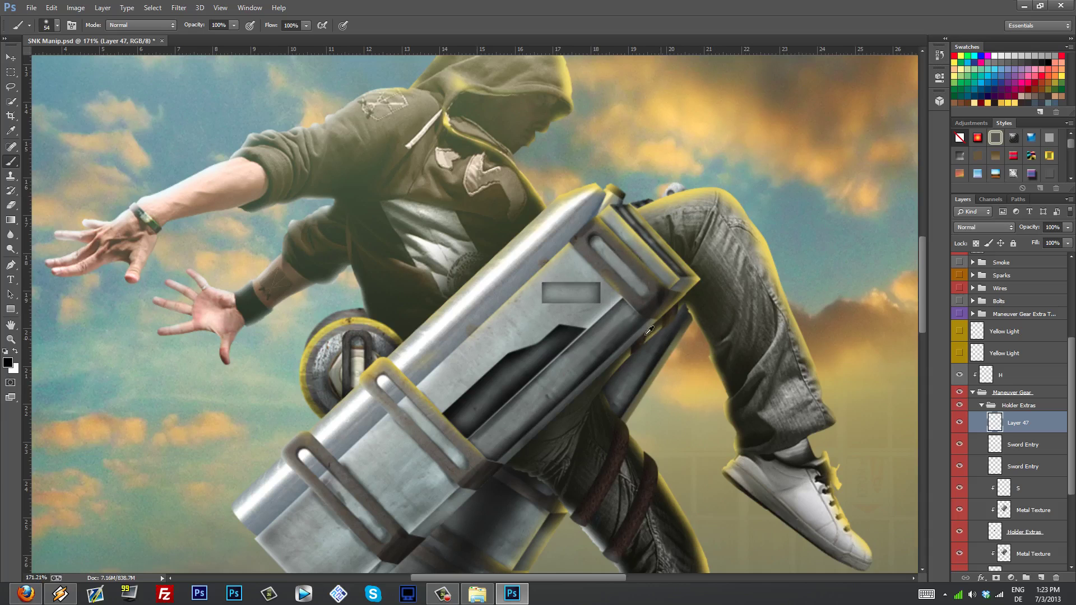
Inspect the shaded rectangle on the gear box and delete its layer
{"action": "scroll", "coordinate": [617, 283], "scroll_direction": "up", "scroll_amount": 3}
{"action": "scroll", "coordinate": [592, 292], "scroll_direction": "down", "scroll_amount": 4}
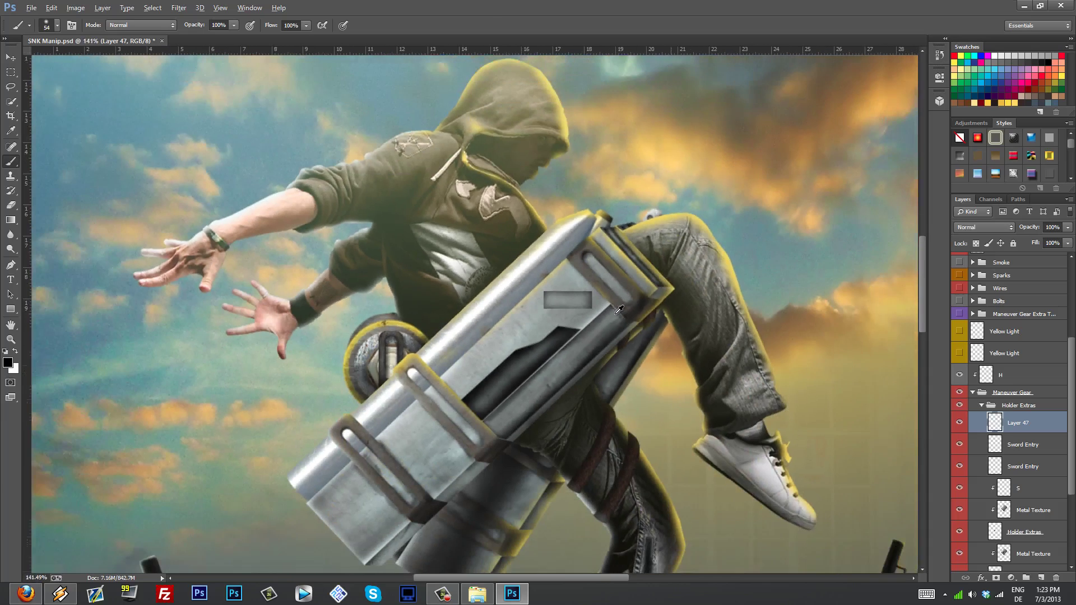
{"action": "scroll", "coordinate": [583, 305], "scroll_direction": "down", "scroll_amount": 1}
{"action": "scroll", "coordinate": [586, 305], "scroll_direction": "up", "scroll_amount": 2}
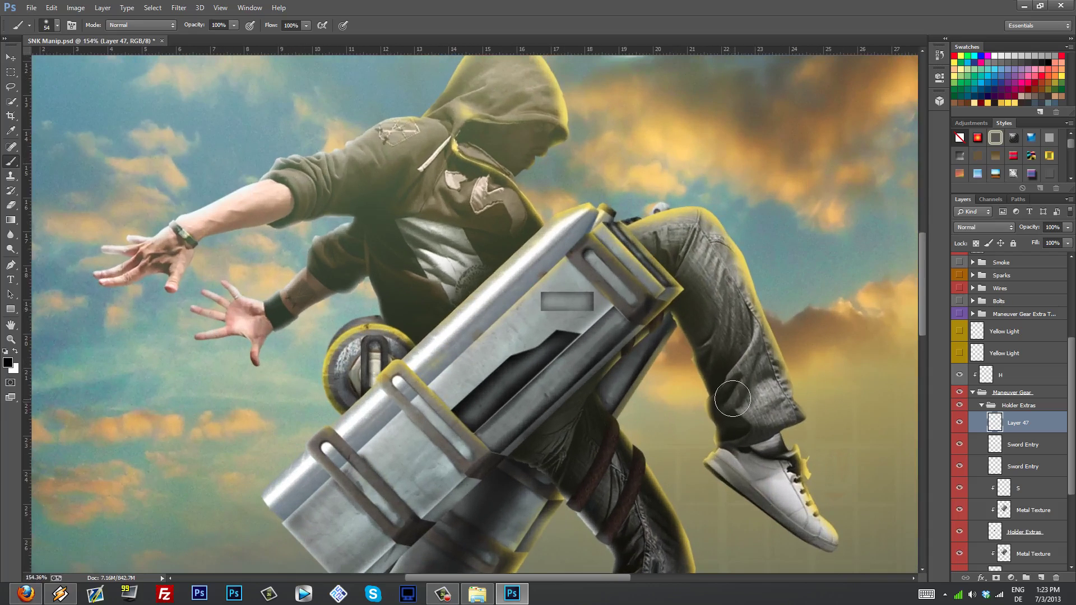
{"action": "key", "text": "Delete"}
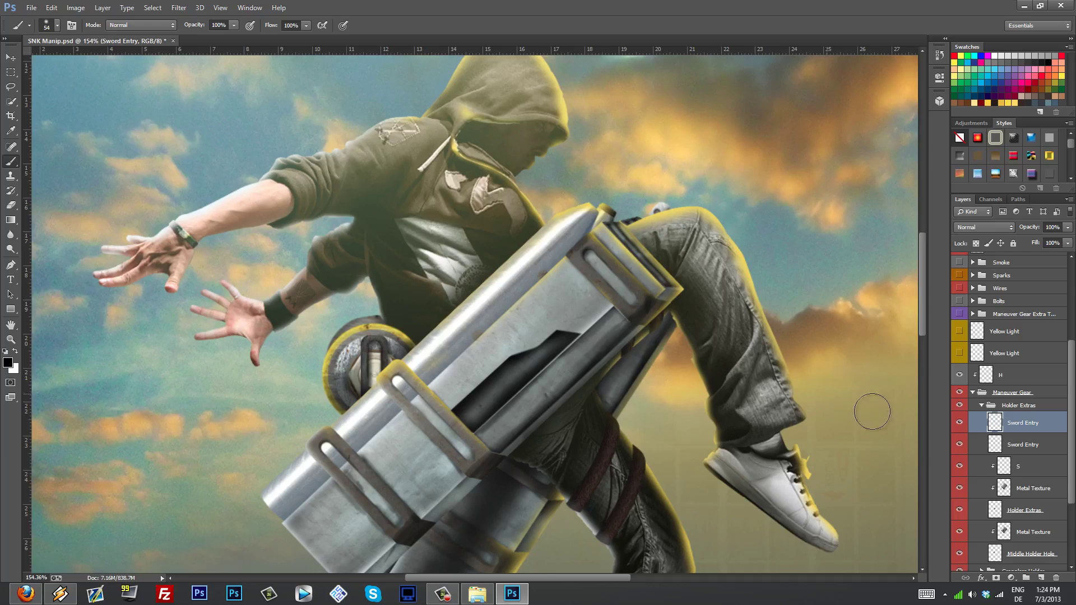
Compare the upper end of the gear box with each Sword Entry layer hidden and shown, and review the whole figure
{"action": "scroll", "coordinate": [712, 400], "scroll_direction": "down", "scroll_amount": 1}
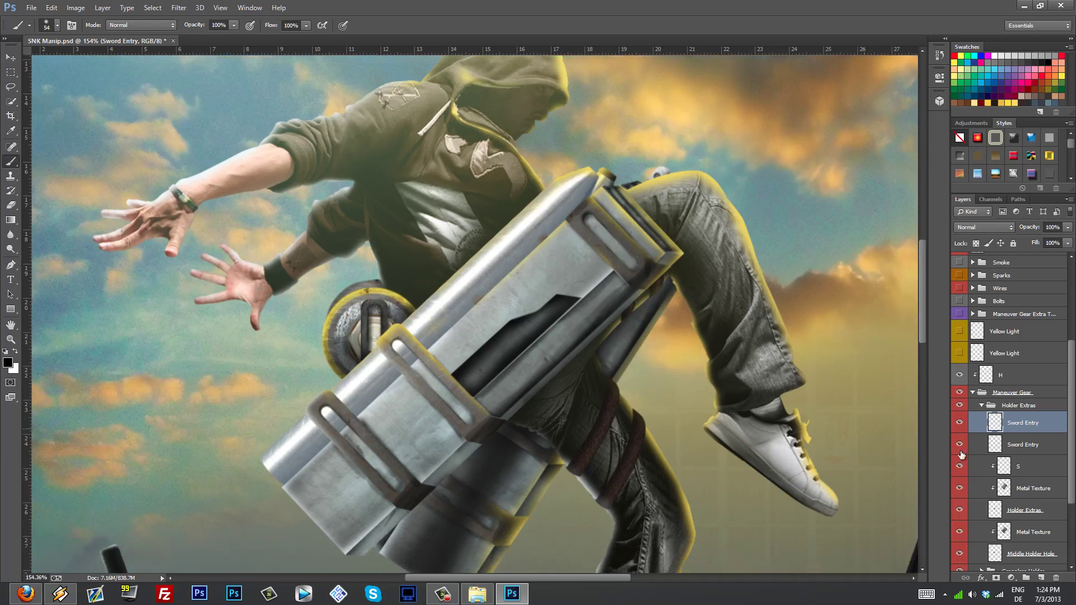
{"action": "scroll", "coordinate": [726, 166], "scroll_direction": "up", "scroll_amount": 3}
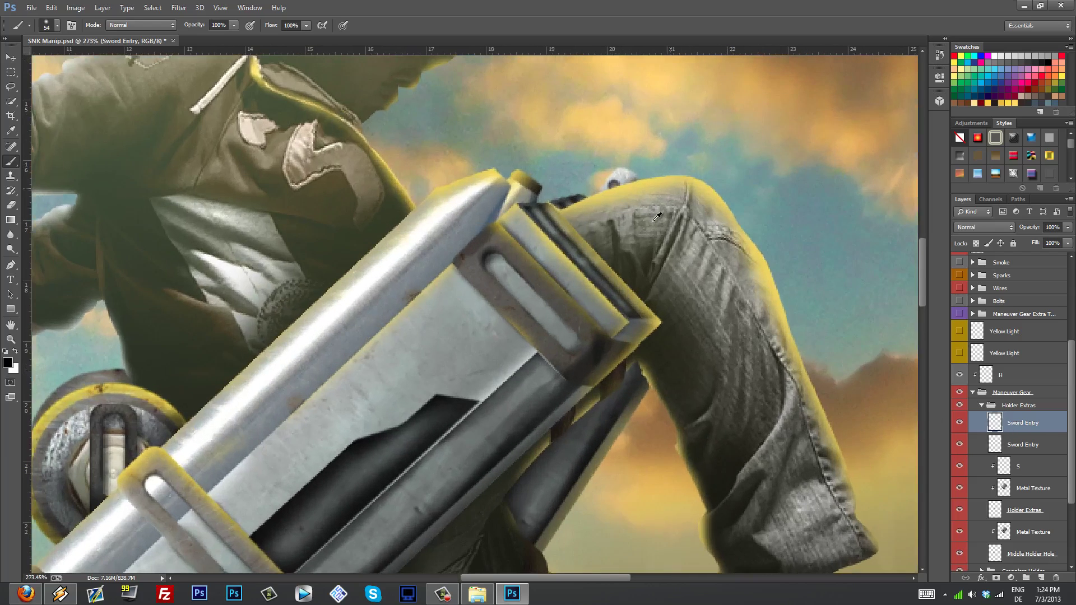
{"action": "left_click", "coordinate": [958, 424]}
{"action": "left_click", "coordinate": [958, 425]}
{"action": "left_click", "coordinate": [960, 446]}
{"action": "left_click", "coordinate": [959, 445]}
{"action": "scroll", "coordinate": [740, 433], "scroll_direction": "down", "scroll_amount": 3}
{"action": "scroll", "coordinate": [740, 433], "scroll_direction": "down", "scroll_amount": 1}
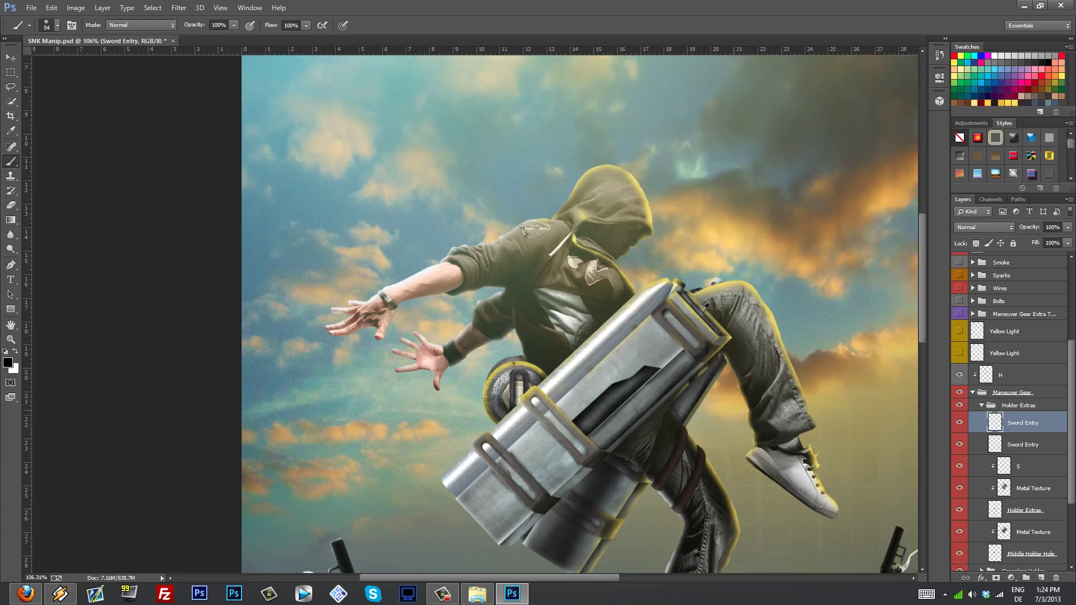
{"action": "scroll", "coordinate": [715, 385], "scroll_direction": "down", "scroll_amount": 1}
{"action": "scroll", "coordinate": [714, 385], "scroll_direction": "up", "scroll_amount": 2}
{"action": "scroll", "coordinate": [715, 385], "scroll_direction": "down", "scroll_amount": 2}
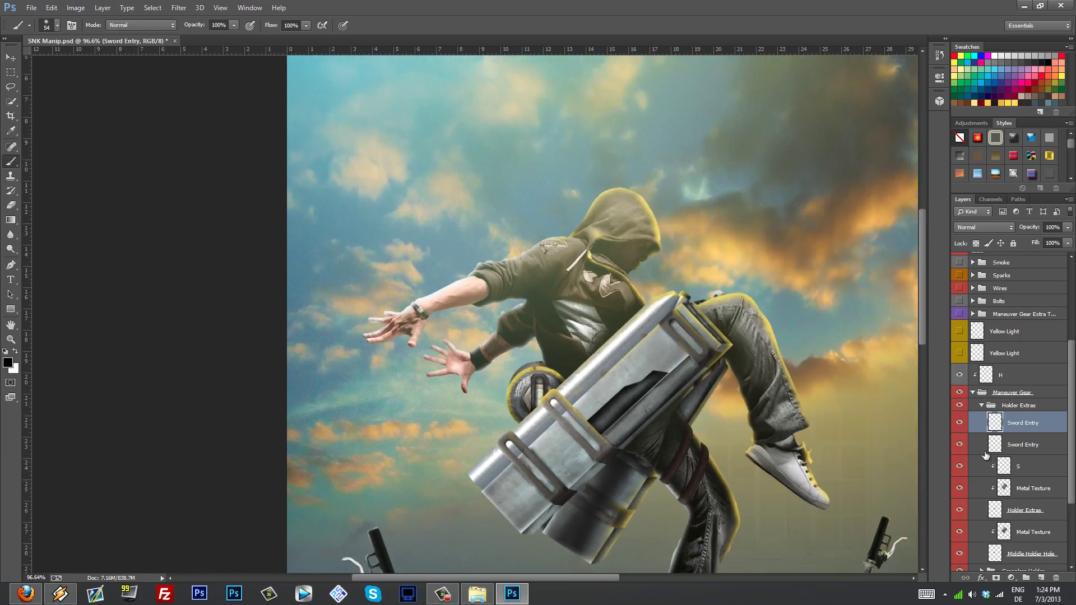
Hide the Holder Extras and Middle Holder Hole layers in the Holder Extras group
{"action": "scroll", "coordinate": [982, 456], "scroll_direction": "down", "scroll_amount": 2}
{"action": "scroll", "coordinate": [981, 455], "scroll_direction": "down", "scroll_amount": 1}
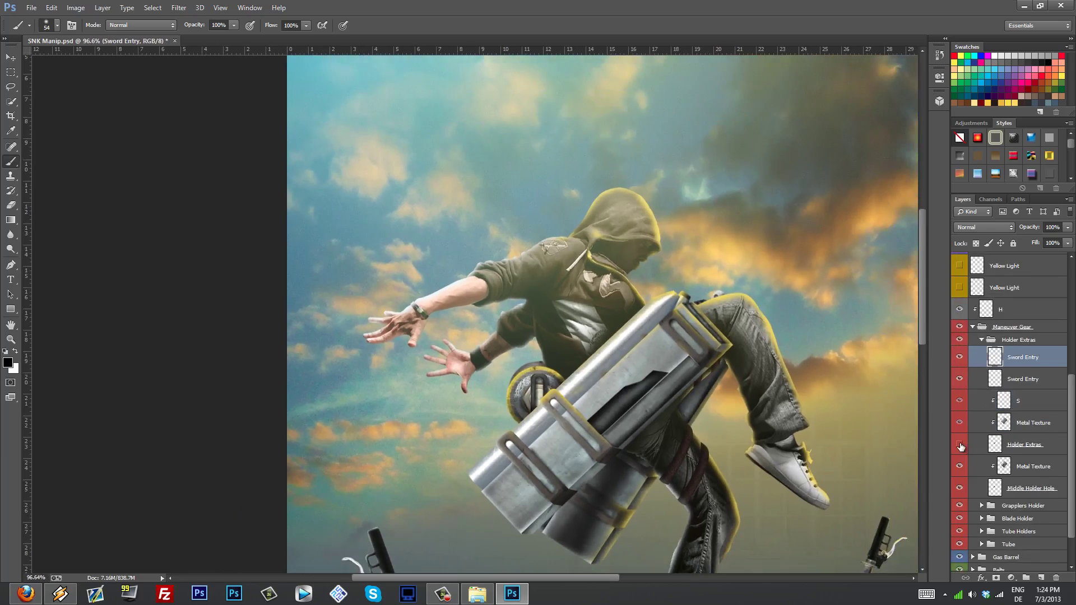
{"action": "left_click", "coordinate": [959, 445]}
{"action": "left_click", "coordinate": [961, 488]}
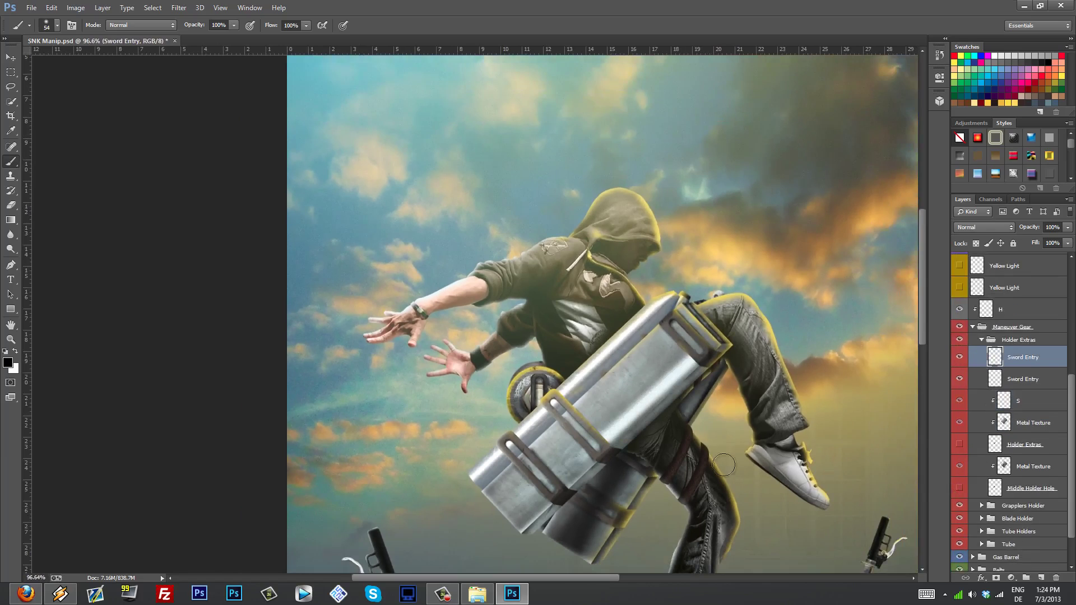
Expand the Grapplers Holder group and examine its layers and the slotted brackets on the gear box up close
{"action": "scroll", "coordinate": [997, 470], "scroll_direction": "down", "scroll_amount": 2}
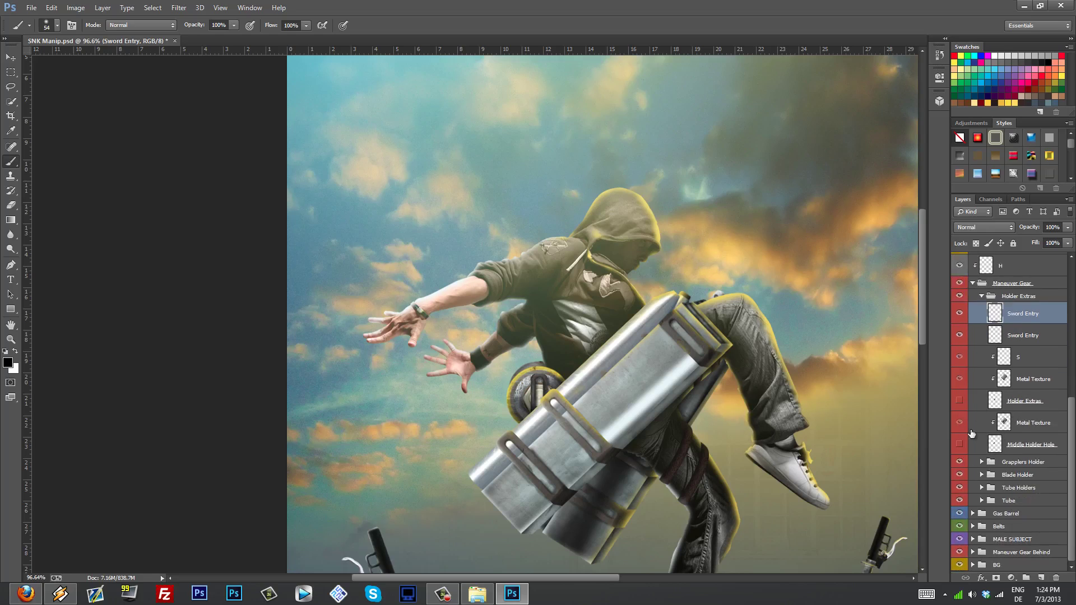
{"action": "left_click", "coordinate": [960, 462]}
{"action": "left_click", "coordinate": [982, 462]}
{"action": "scroll", "coordinate": [547, 471], "scroll_direction": "down", "scroll_amount": 2}
{"action": "scroll", "coordinate": [556, 438], "scroll_direction": "up", "scroll_amount": 7}
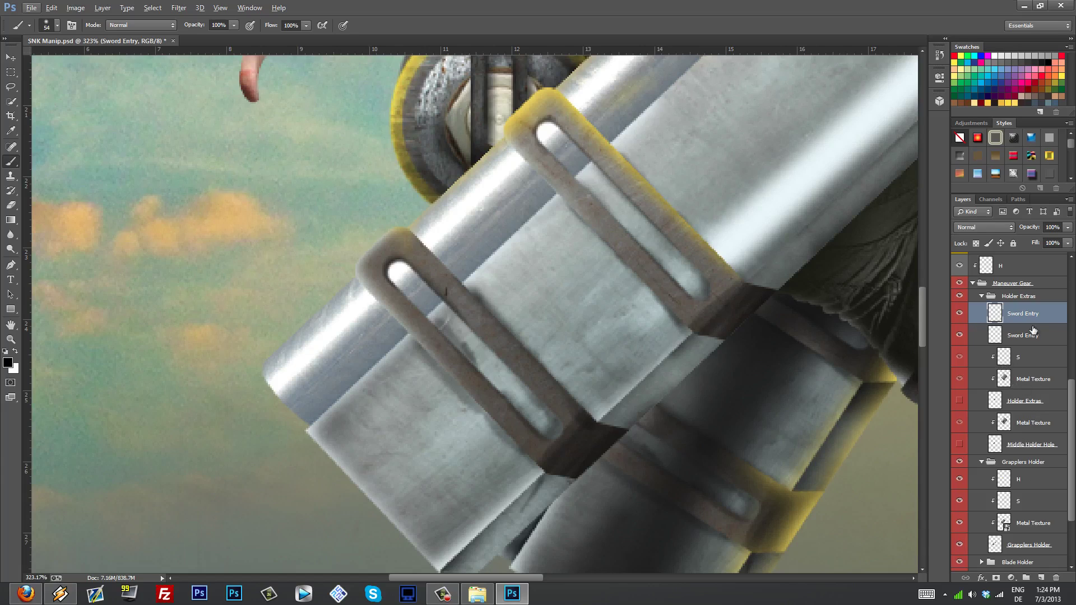
{"action": "scroll", "coordinate": [1031, 533], "scroll_direction": "down", "scroll_amount": 3}
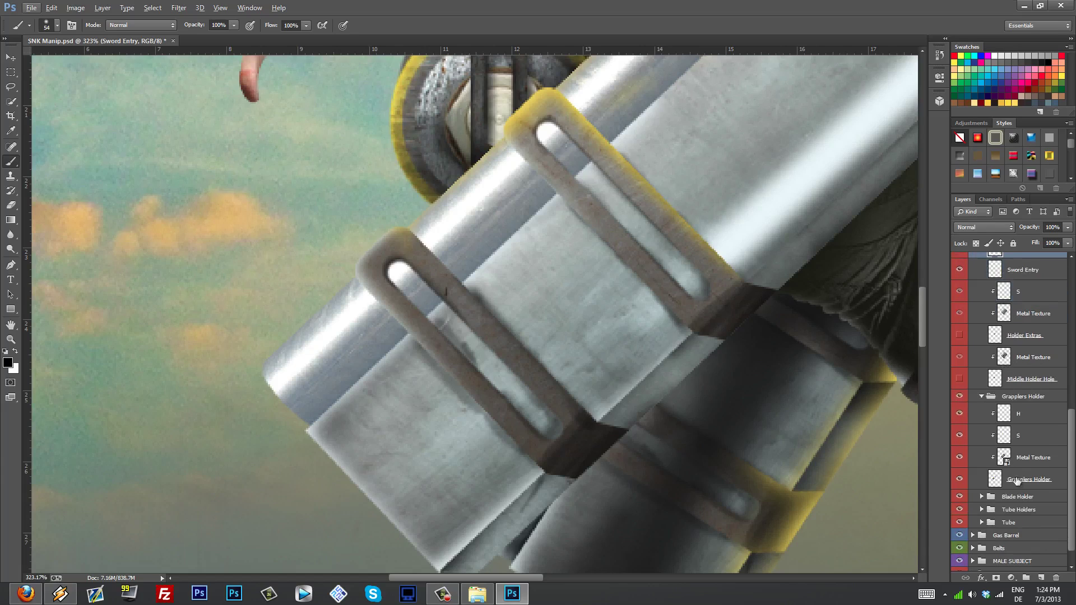
{"action": "scroll", "coordinate": [1025, 481], "scroll_direction": "down", "scroll_amount": 1}
Compare the slotted brackets with the Grapplers Holder group's Metal Texture layer hidden and shown
{"action": "left_click", "coordinate": [960, 458]}
{"action": "left_click", "coordinate": [1024, 438]}
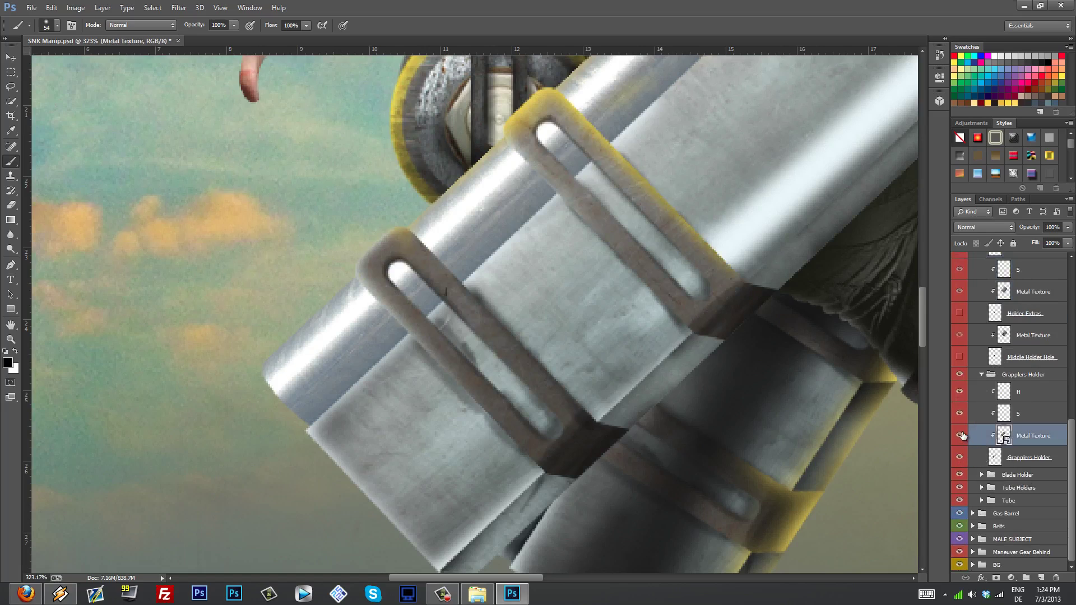
{"action": "left_click", "coordinate": [959, 435]}
{"action": "scroll", "coordinate": [682, 348], "scroll_direction": "up", "scroll_amount": 3}
{"action": "scroll", "coordinate": [682, 348], "scroll_direction": "up", "scroll_amount": 1}
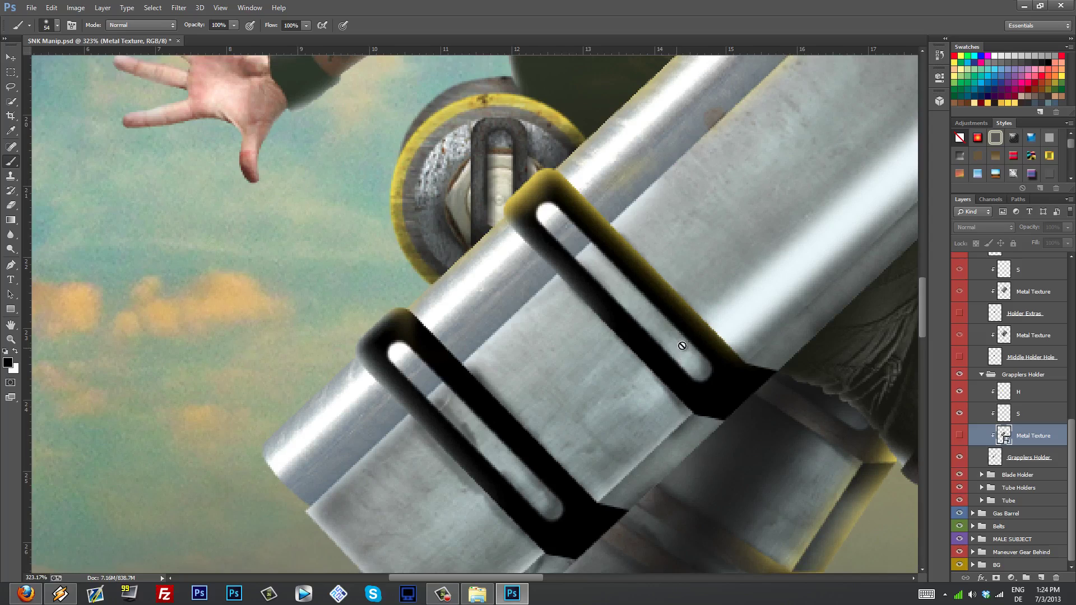
{"action": "scroll", "coordinate": [673, 336], "scroll_direction": "down", "scroll_amount": 3}
{"action": "scroll", "coordinate": [785, 408], "scroll_direction": "up", "scroll_amount": 1}
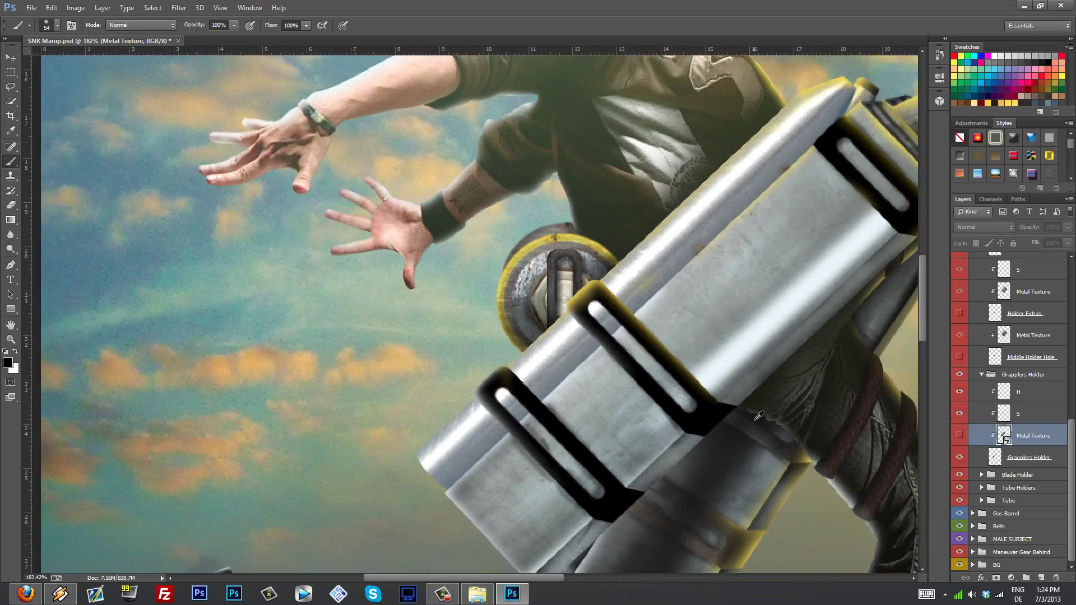
{"action": "scroll", "coordinate": [763, 409], "scroll_direction": "up", "scroll_amount": 2}
{"action": "scroll", "coordinate": [795, 433], "scroll_direction": "down", "scroll_amount": 4}
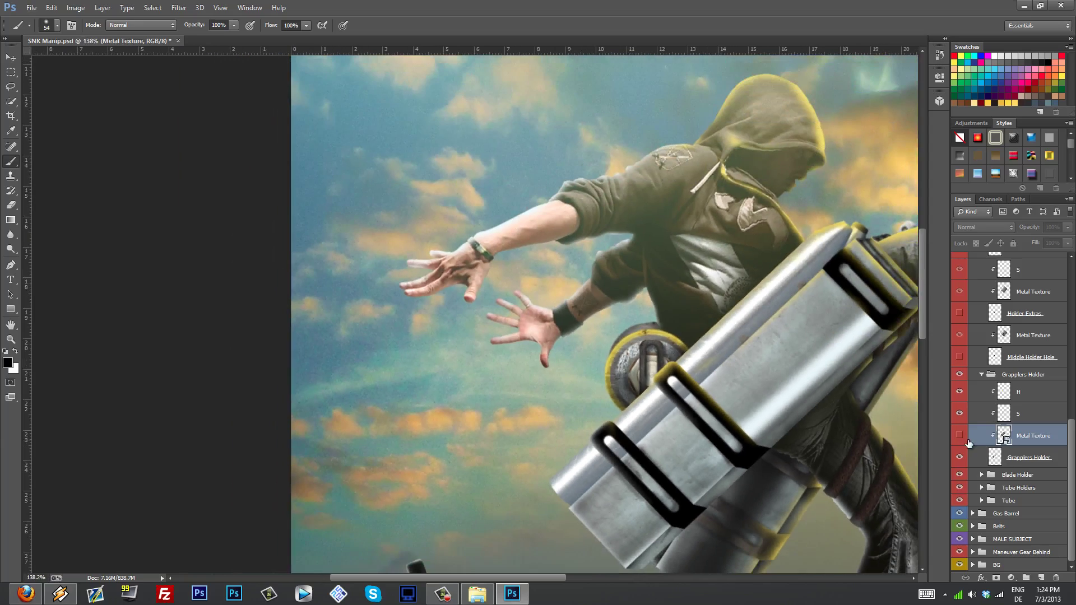
{"action": "left_click", "coordinate": [960, 435]}
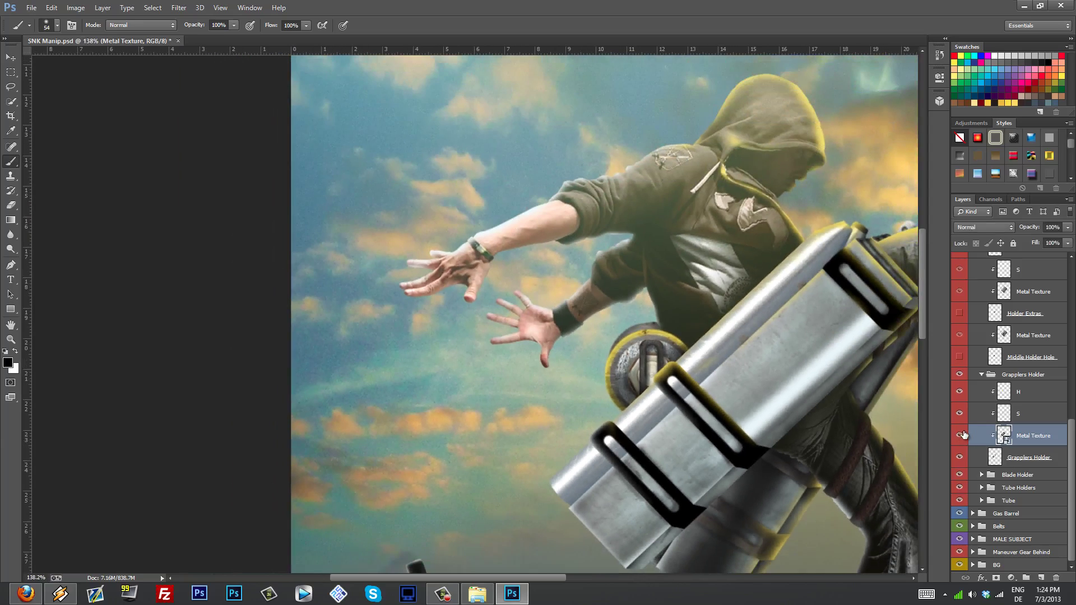
Compare the brackets with the Grapplers Holder group's S shading layer hidden and shown, and collapse the group
{"action": "left_click", "coordinate": [960, 415]}
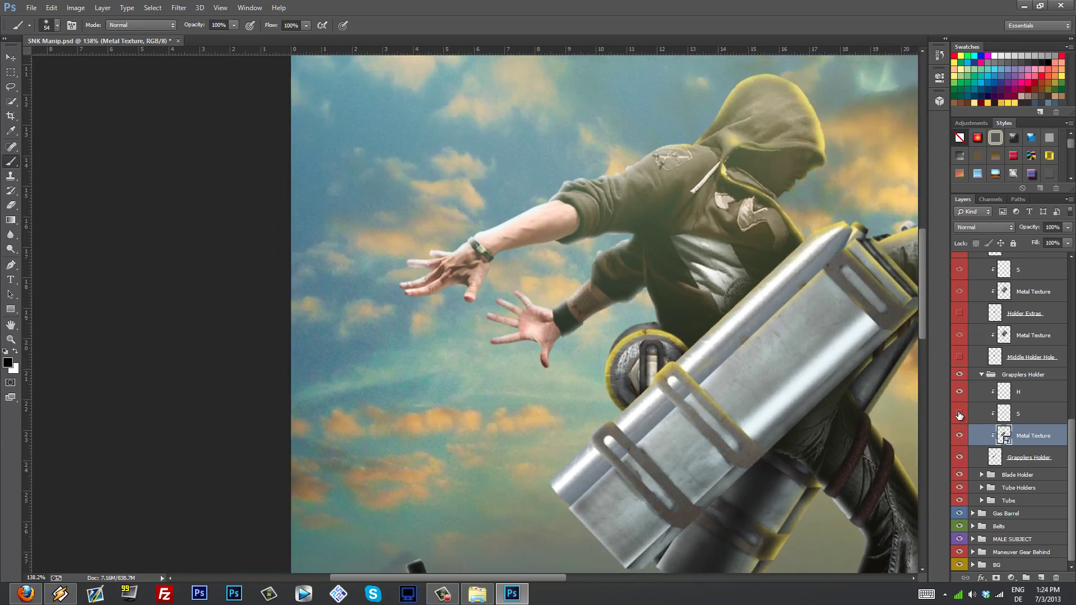
{"action": "left_click", "coordinate": [960, 415]}
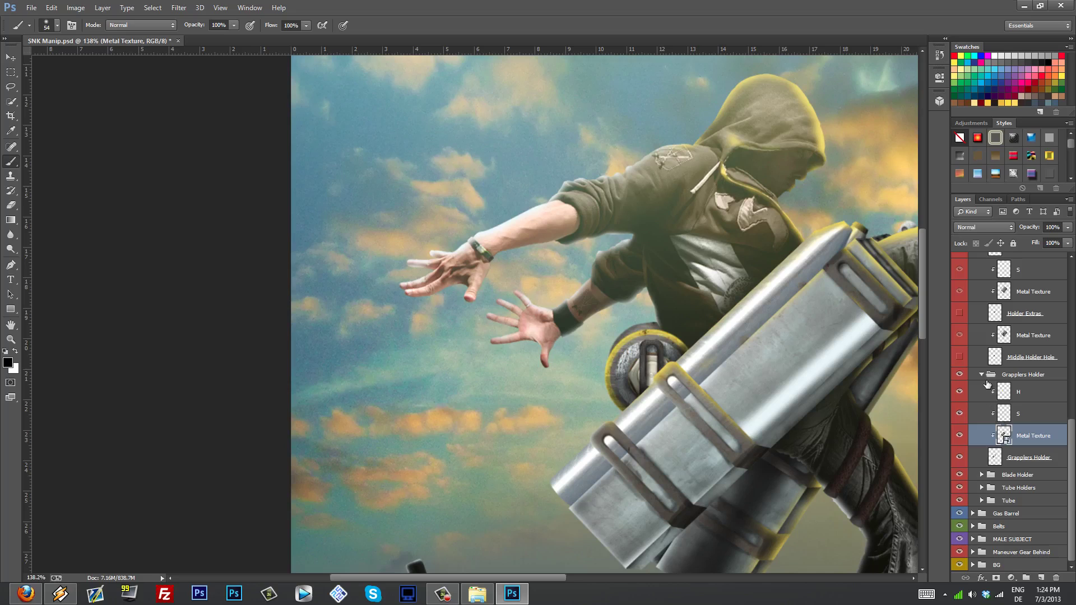
{"action": "left_click", "coordinate": [980, 375]}
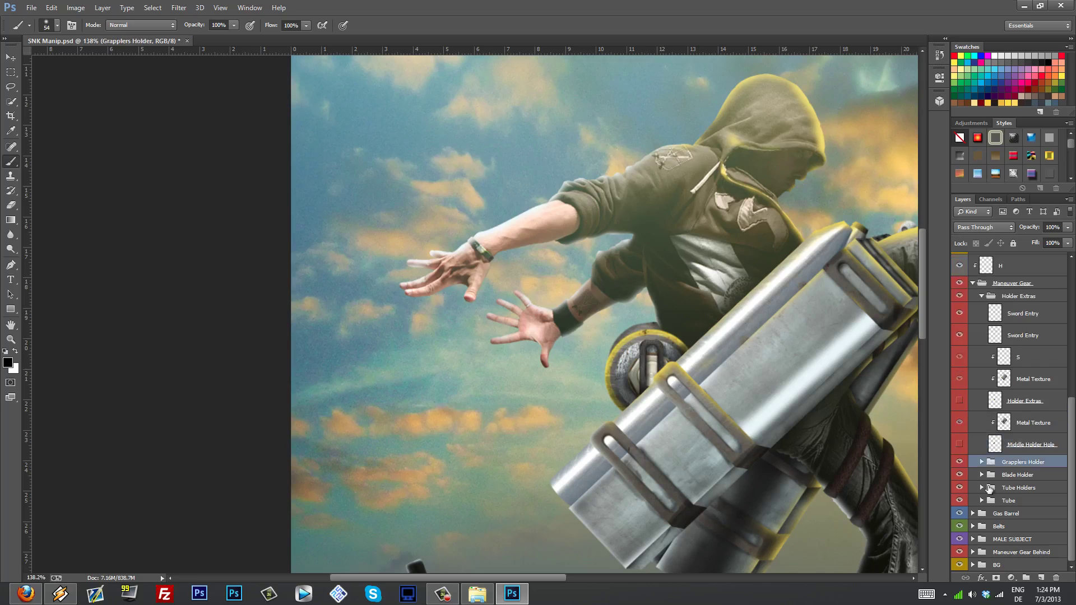
Hide the Grapplers Holder group, check the Blade Holder group's visibility and expand the Blade Holder group
{"action": "left_click", "coordinate": [960, 461]}
{"action": "left_click_drag", "start_coordinate": [880, 452], "coordinate": [687, 440]}
{"action": "left_click", "coordinate": [959, 477]}
{"action": "left_click", "coordinate": [958, 475]}
{"action": "left_click", "coordinate": [982, 476]}
{"action": "scroll", "coordinate": [926, 474], "scroll_direction": "down", "scroll_amount": 3}
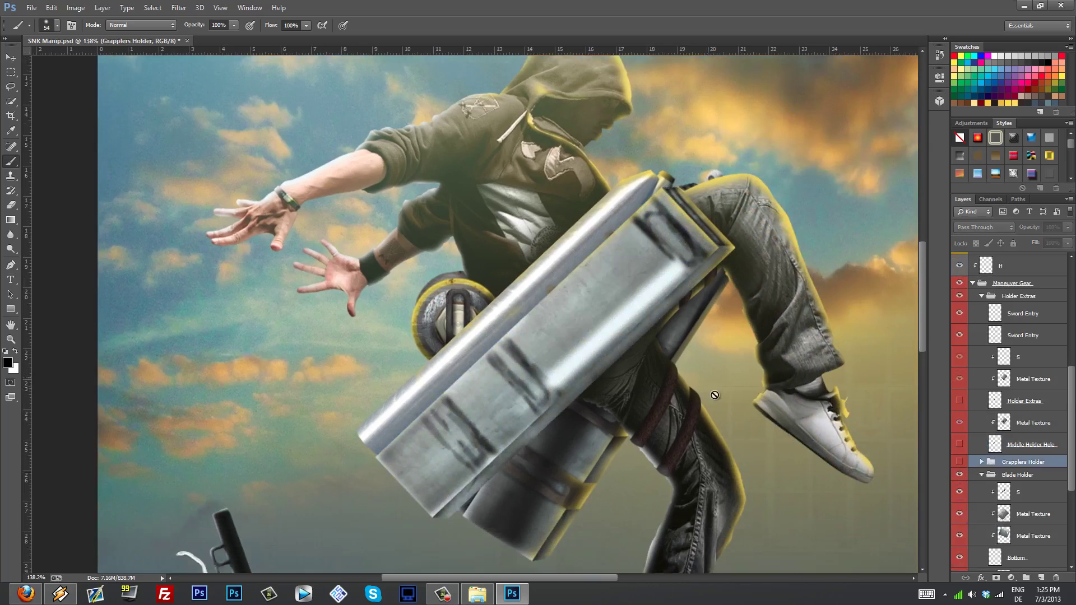
Hide the Tube Holders and Tube groups and the Back Metal Texture and Bottom layers, isolating the blade holder's side panel
{"action": "scroll", "coordinate": [974, 483], "scroll_direction": "down", "scroll_amount": 5}
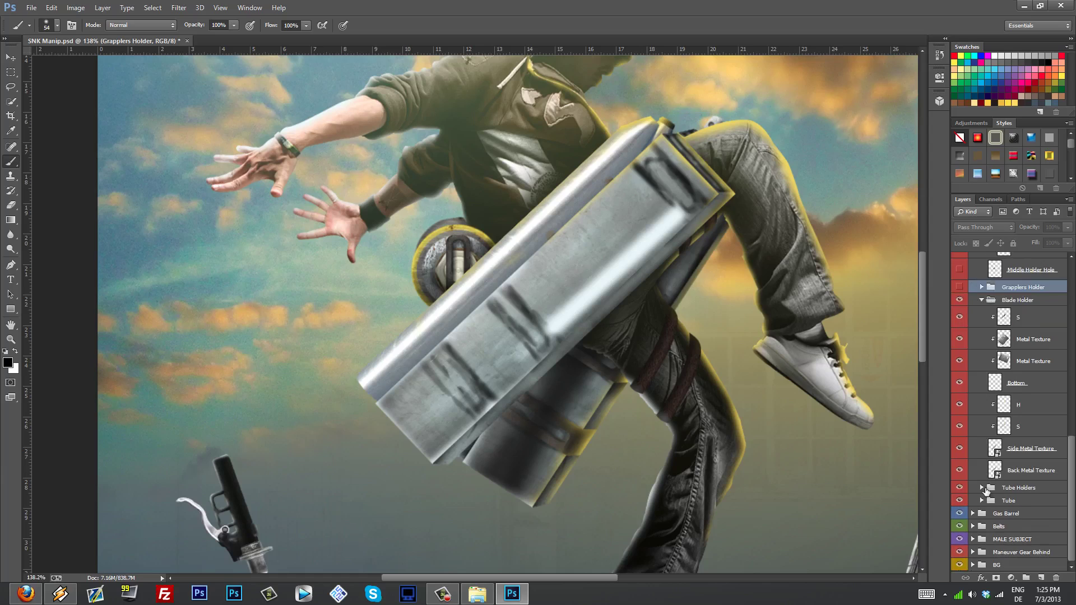
{"action": "left_click", "coordinate": [960, 501]}
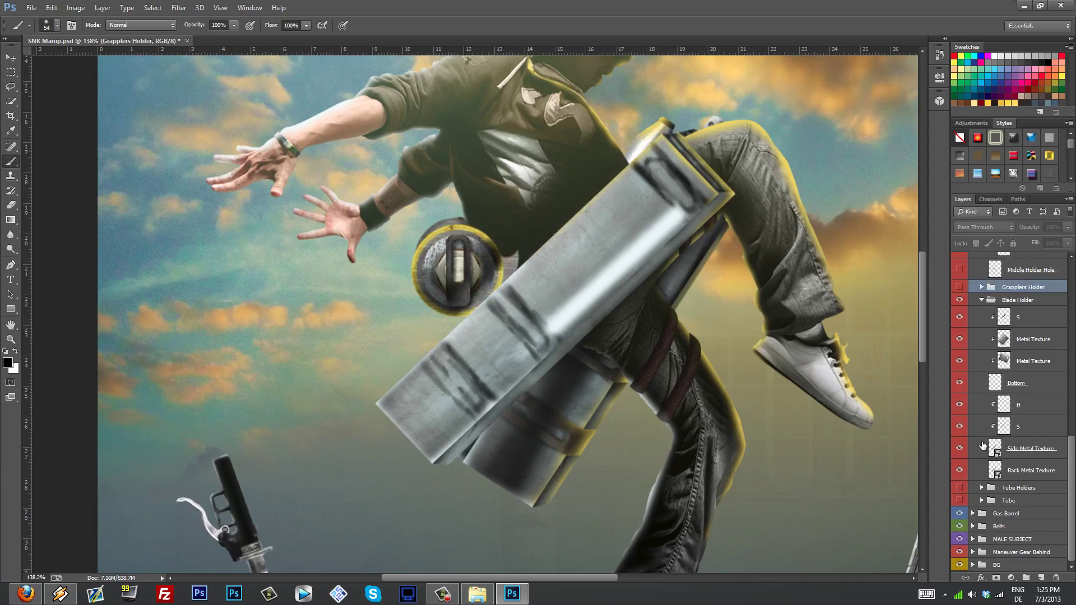
{"action": "scroll", "coordinate": [984, 447], "scroll_direction": "up", "scroll_amount": 2}
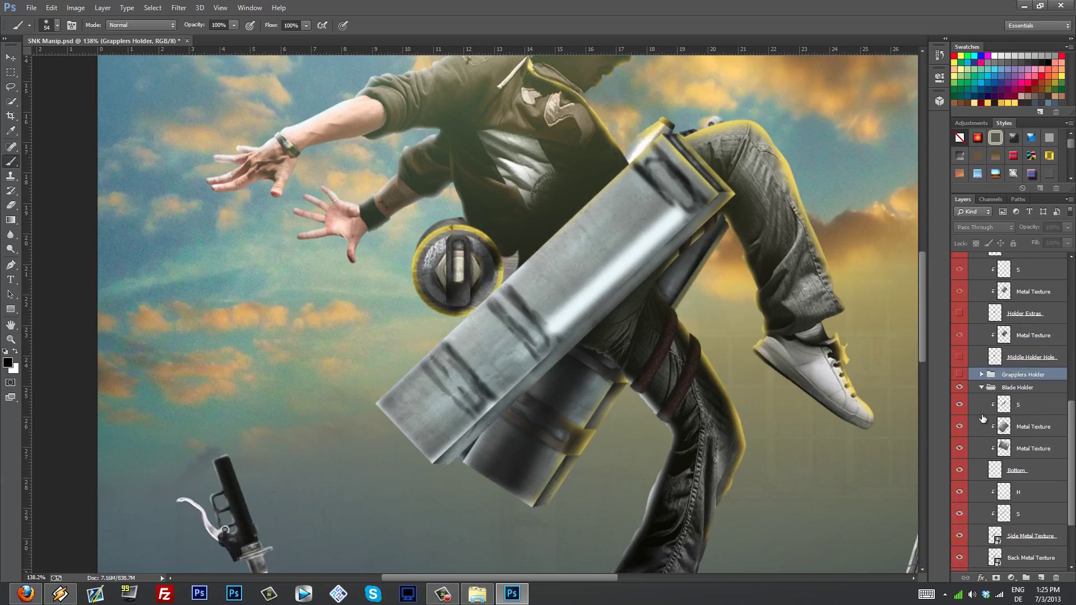
{"action": "scroll", "coordinate": [1002, 453], "scroll_direction": "down", "scroll_amount": 2}
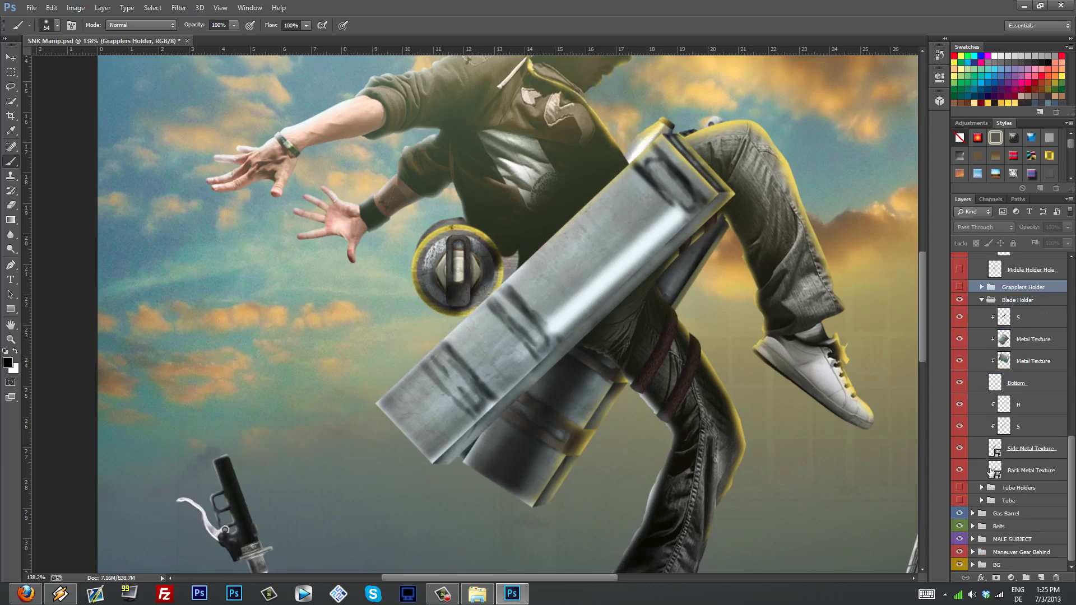
{"action": "left_click", "coordinate": [960, 471]}
{"action": "left_click", "coordinate": [959, 449]}
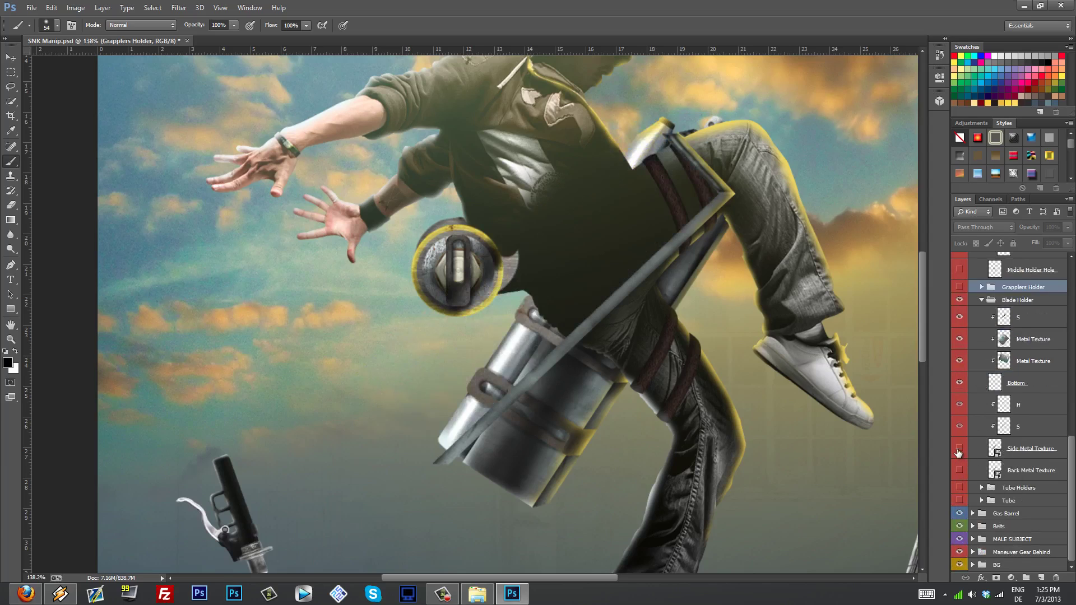
{"action": "left_click", "coordinate": [960, 383]}
{"action": "scroll", "coordinate": [700, 241], "scroll_direction": "up", "scroll_amount": 1}
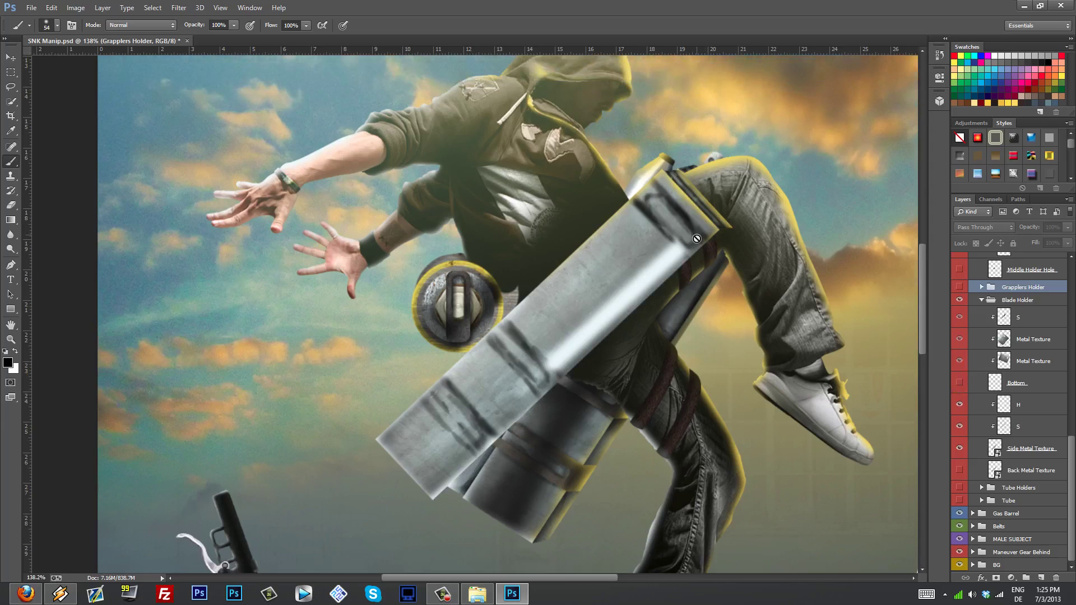
{"action": "scroll", "coordinate": [648, 291], "scroll_direction": "up", "scroll_amount": 1}
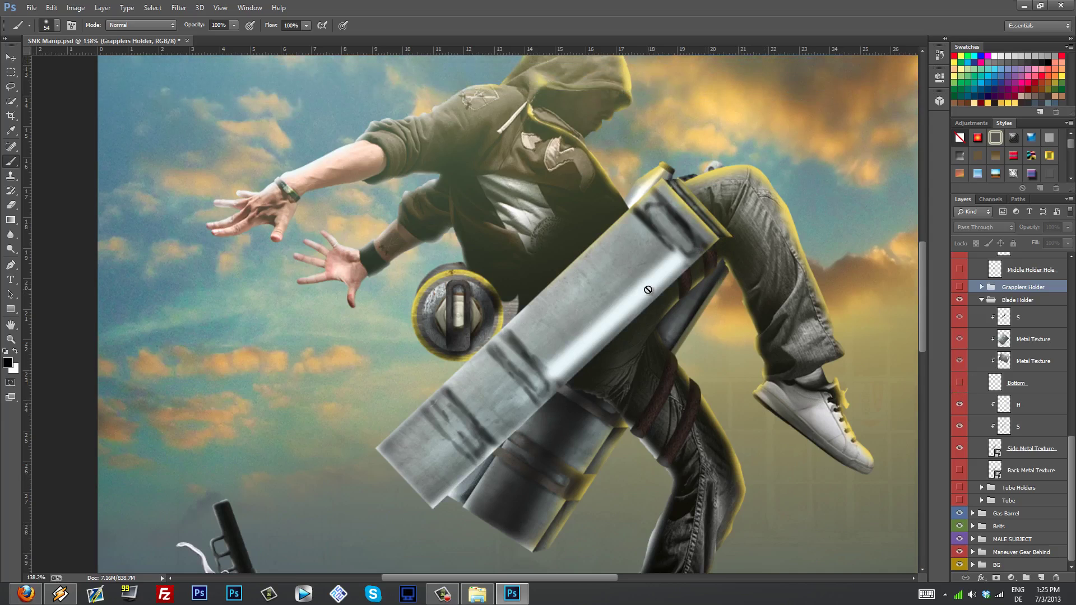
Examine the Grapplers Holder brackets moved aside from the gear box and hide the group again
{"action": "key", "text": "ctrl"}
{"action": "left_click", "coordinate": [959, 287]}
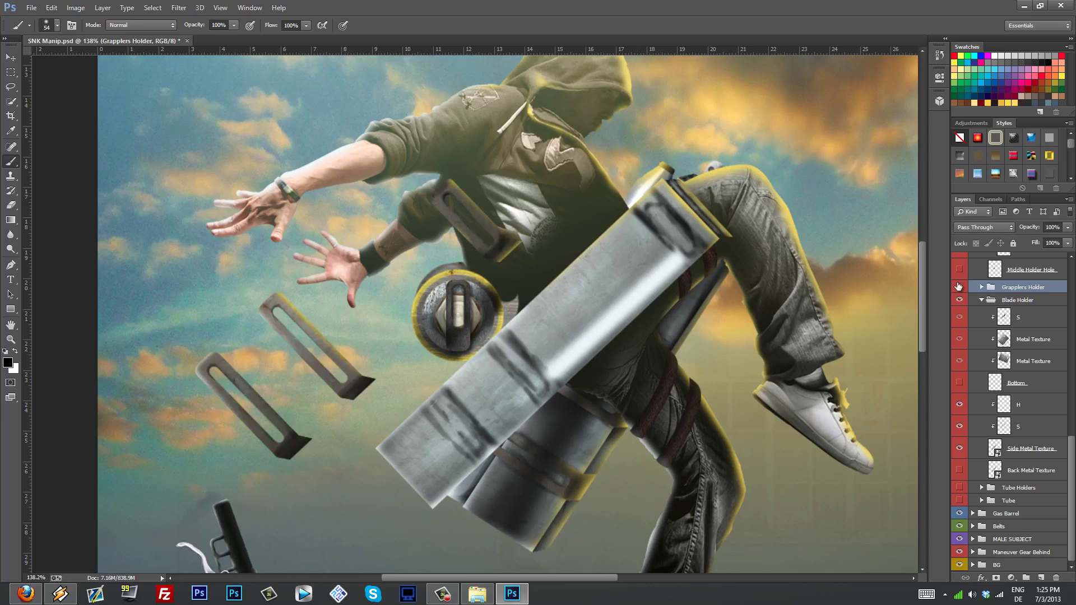
{"action": "left_click", "coordinate": [958, 287]}
{"action": "left_click", "coordinate": [959, 287]}
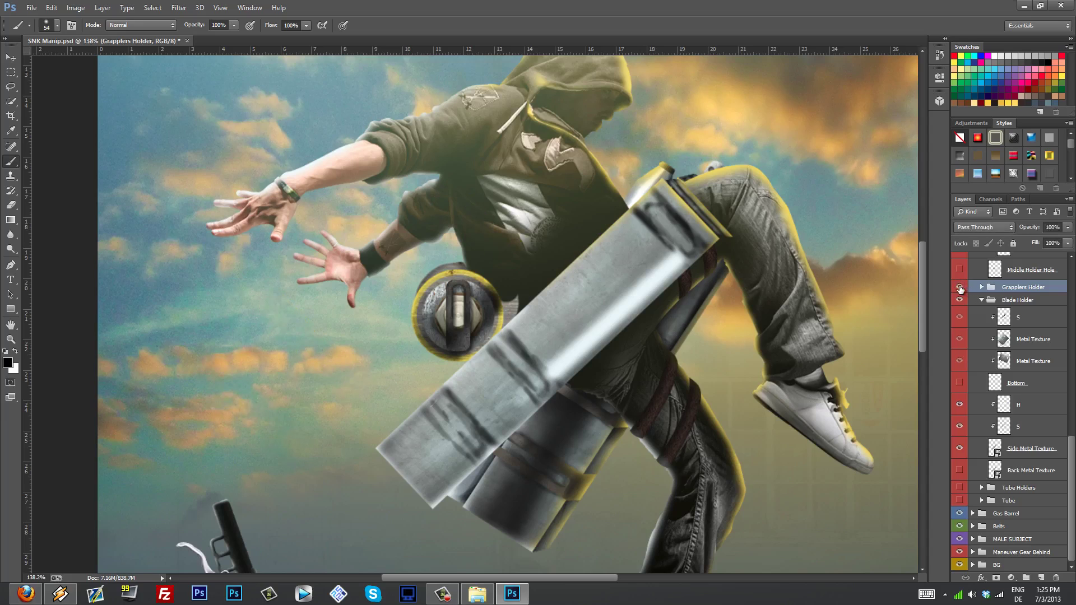
{"action": "left_click", "coordinate": [959, 287]}
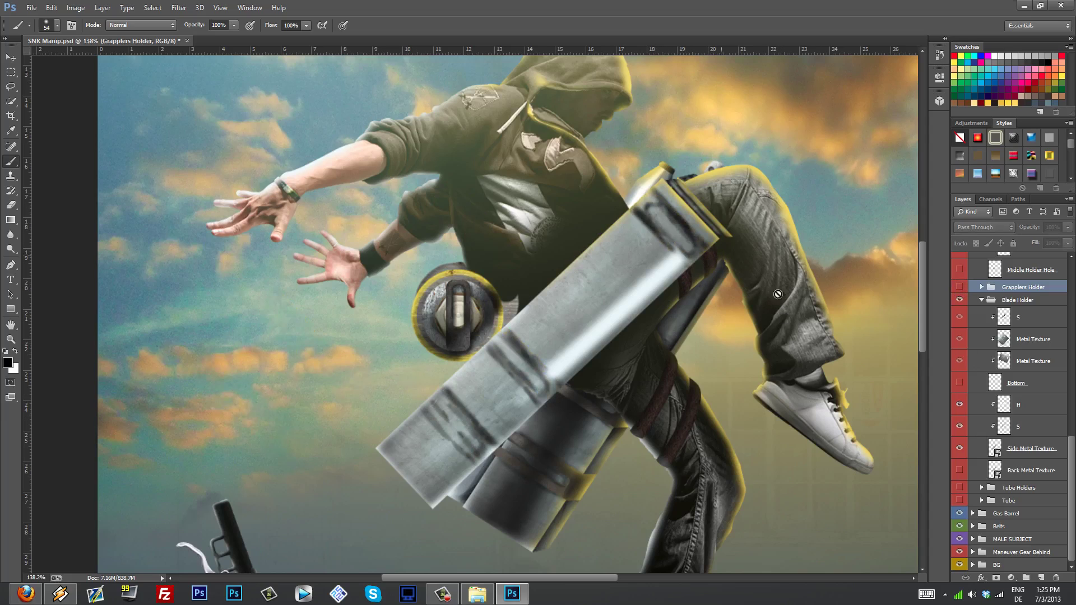
Toggle the Side Metal Texture layer off and on, and hide its clipped H and S shading layers
{"action": "left_click", "coordinate": [1018, 297]}
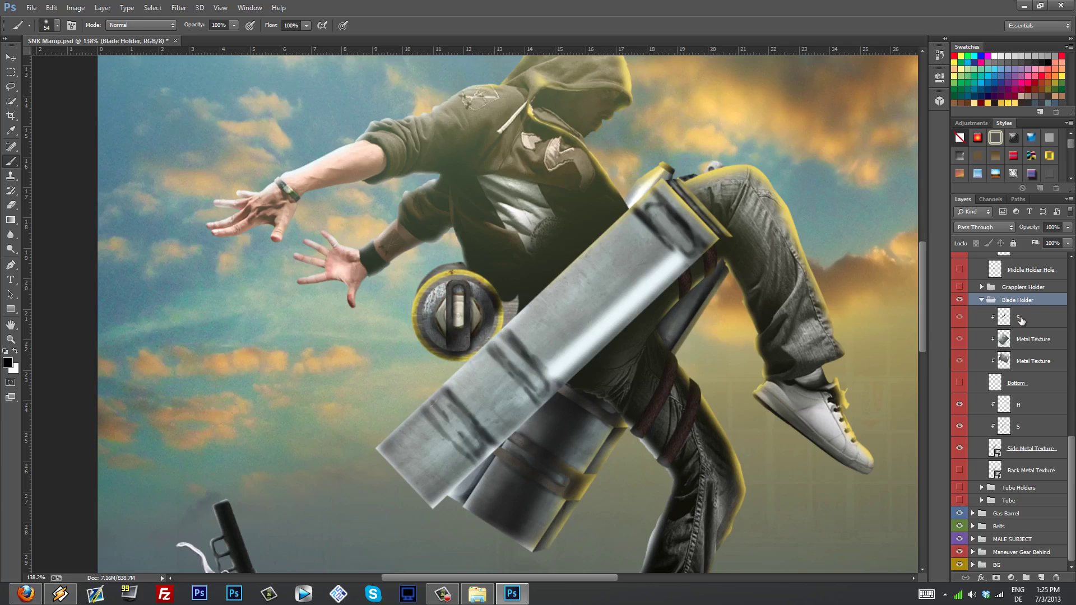
{"action": "left_click", "coordinate": [1013, 385]}
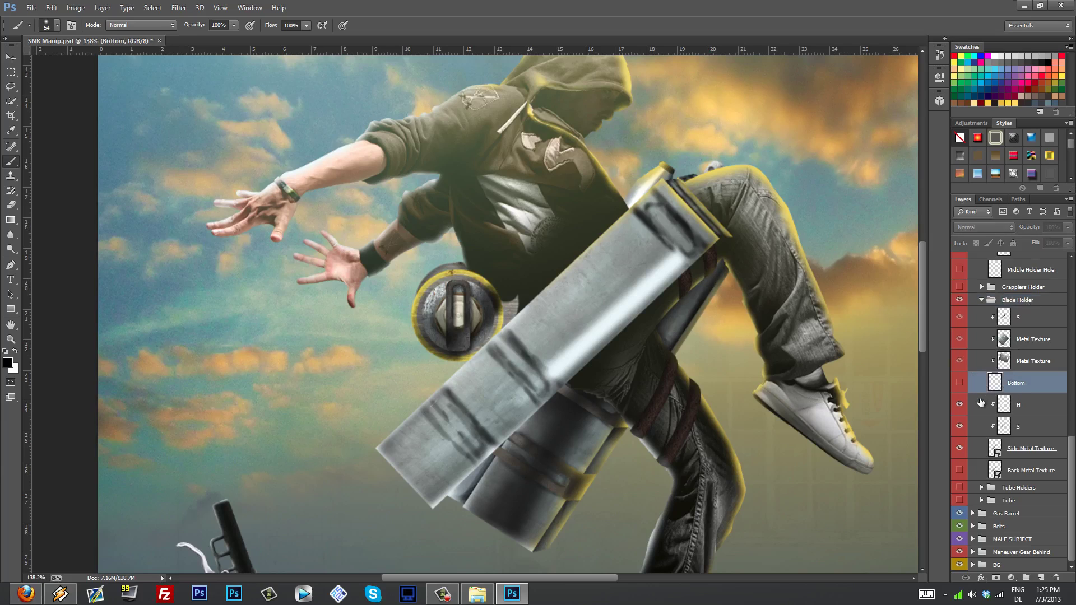
{"action": "left_click", "coordinate": [961, 449]}
{"action": "left_click", "coordinate": [961, 449]}
{"action": "left_click", "coordinate": [962, 425]}
{"action": "left_click", "coordinate": [960, 405]}
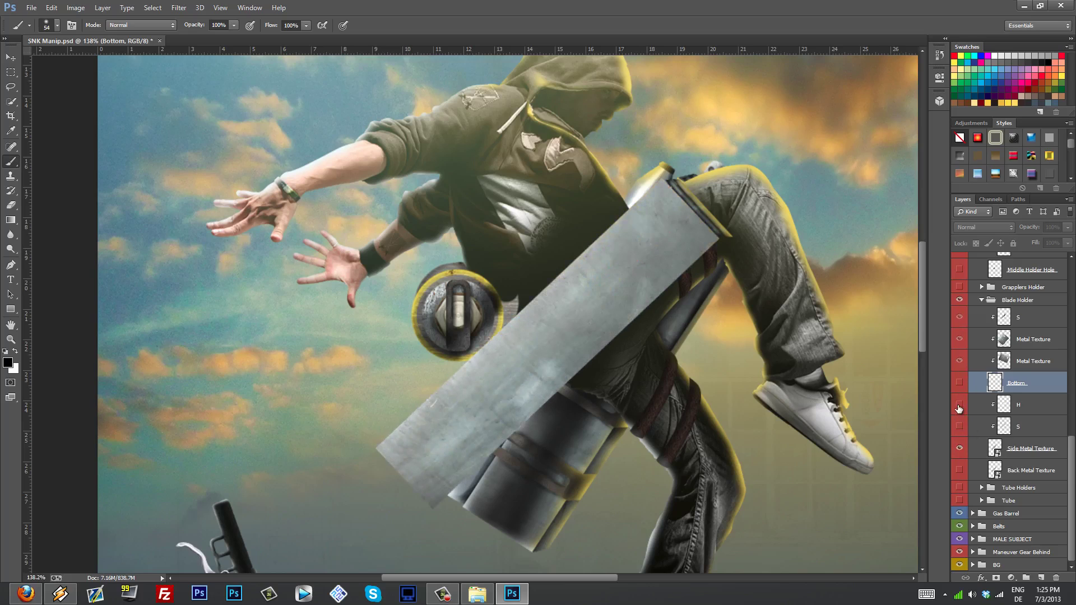
Move the Side Metal Texture panel off the figure toward the hands and undo the move
{"action": "left_click", "coordinate": [1020, 454]}
{"action": "key", "text": "v"}
{"action": "left_click_drag", "start_coordinate": [621, 309], "coordinate": [400, 272]}
{"action": "key", "text": "ctrl+z"}
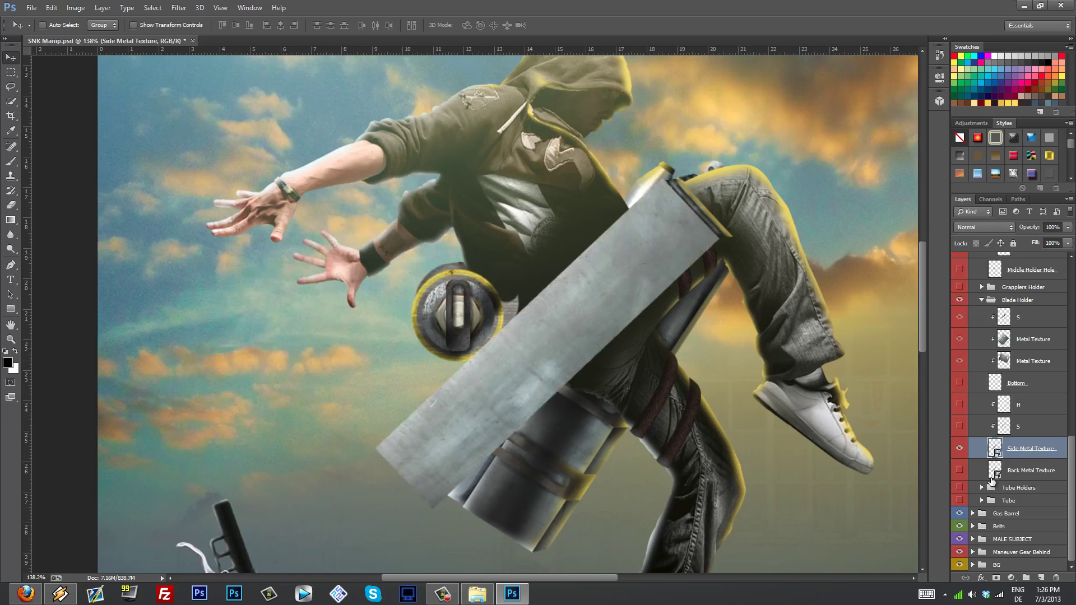
Compare the Side Metal Texture, Back Metal Texture and Bottom layers by toggling them, leaving only Bottom shown
{"action": "left_click", "coordinate": [960, 448]}
{"action": "left_click", "coordinate": [960, 469]}
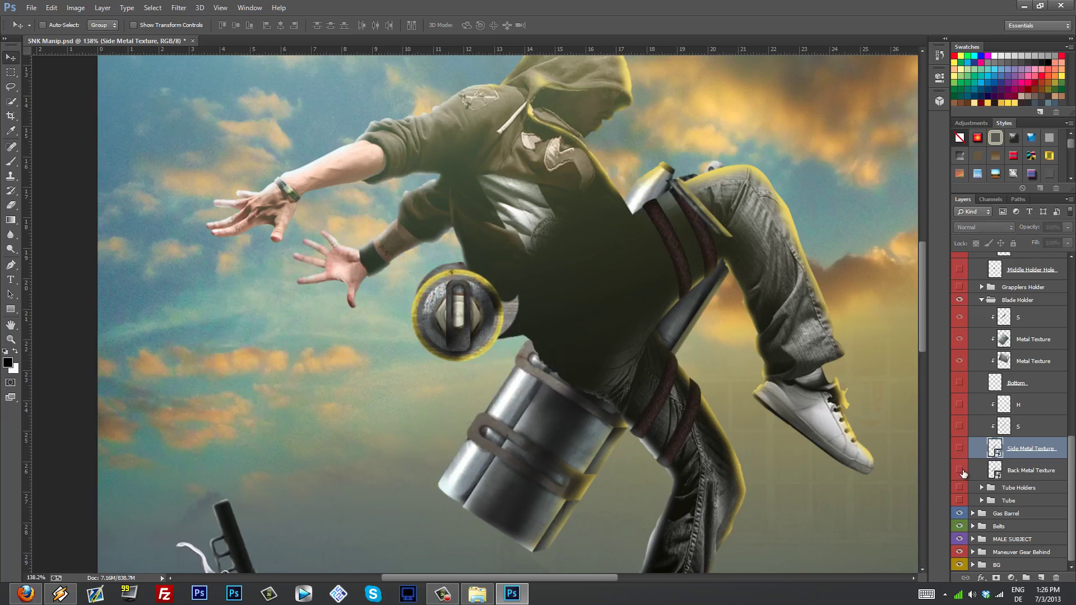
{"action": "left_click", "coordinate": [959, 448]}
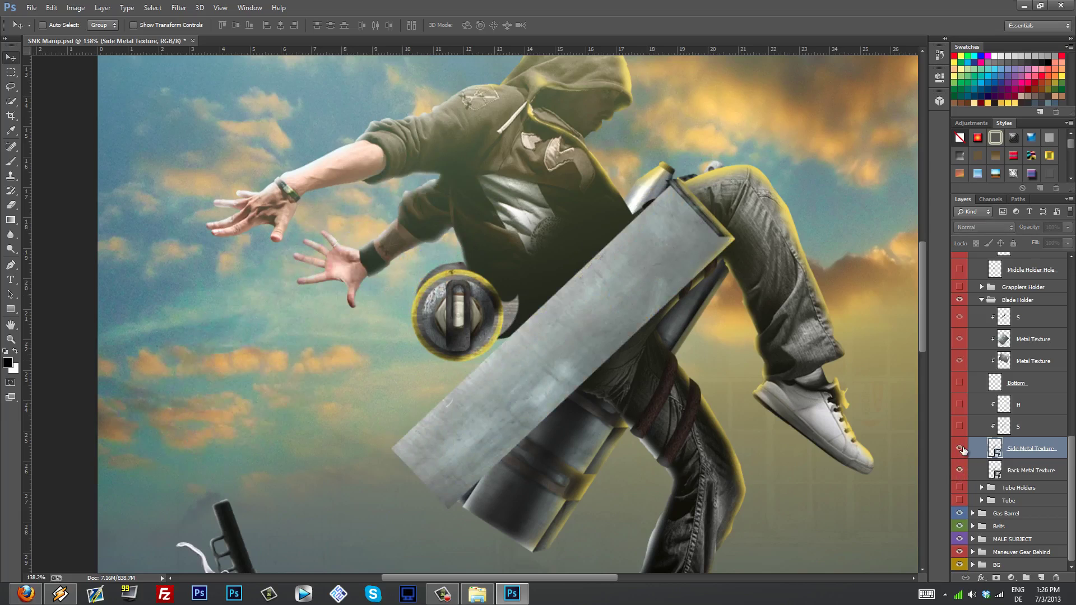
{"action": "left_click", "coordinate": [959, 382]}
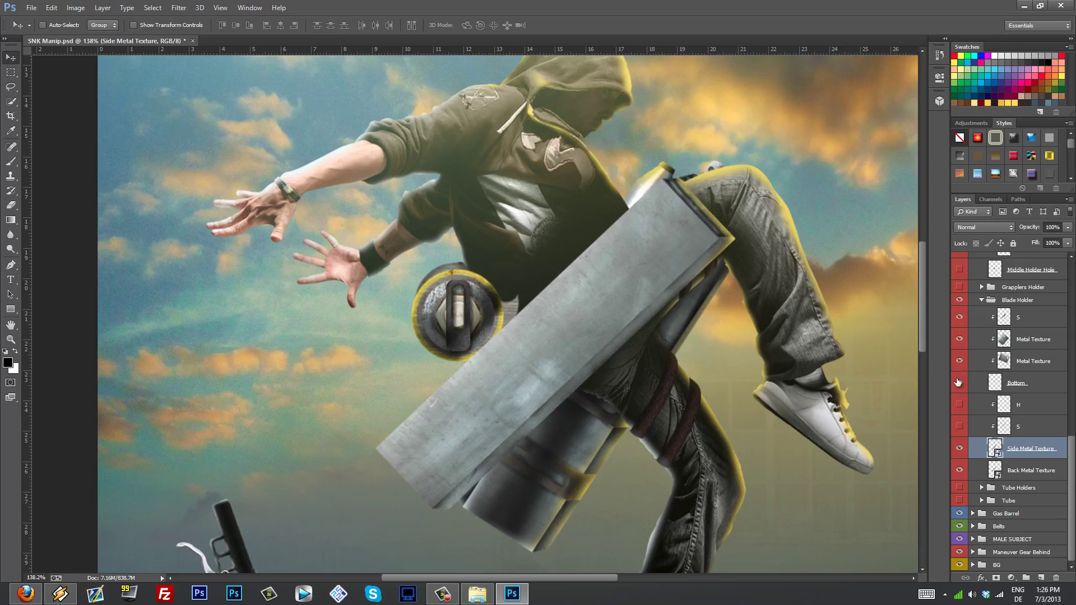
{"action": "left_click", "coordinate": [959, 448]}
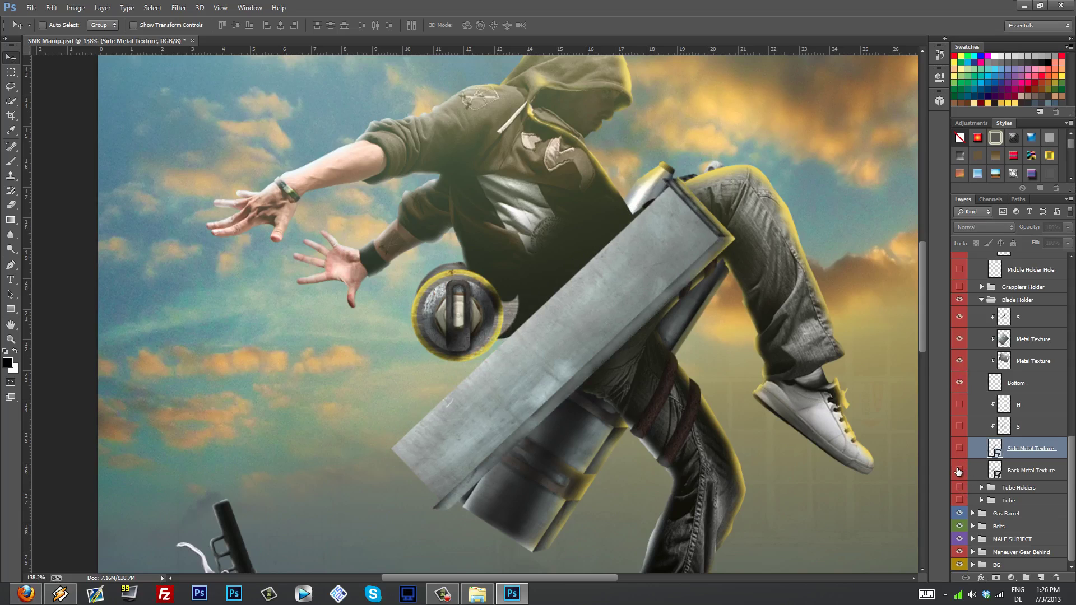
{"action": "left_click", "coordinate": [959, 471]}
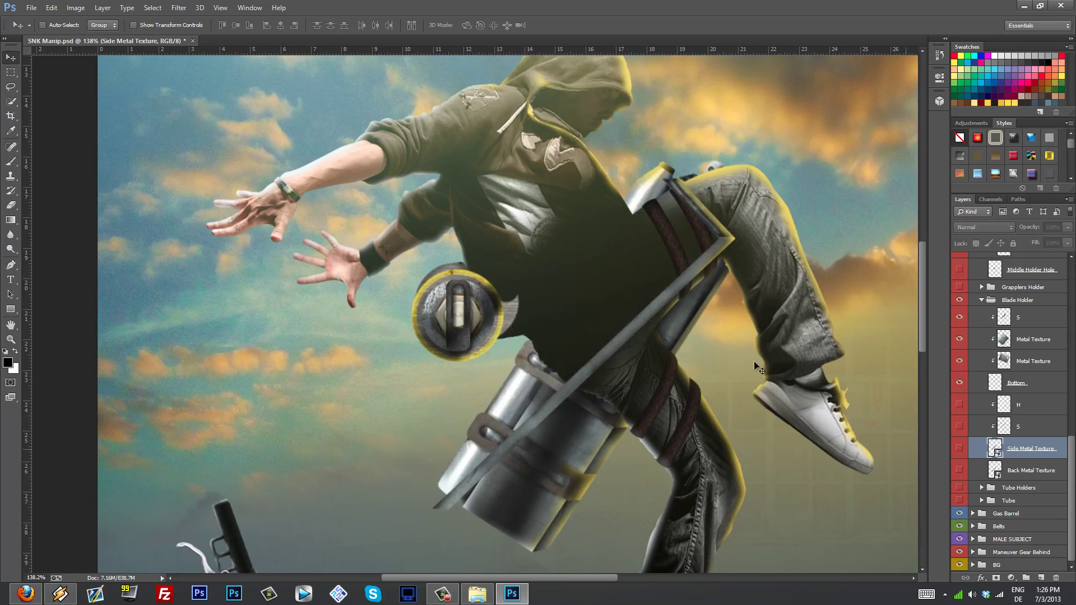
Move the Bottom layer's thin strip off the figure and undo the move
{"action": "left_click", "coordinate": [1026, 388]}
{"action": "left_click_drag", "start_coordinate": [663, 297], "coordinate": [406, 302]}
{"action": "key", "text": "ctrl+z"}
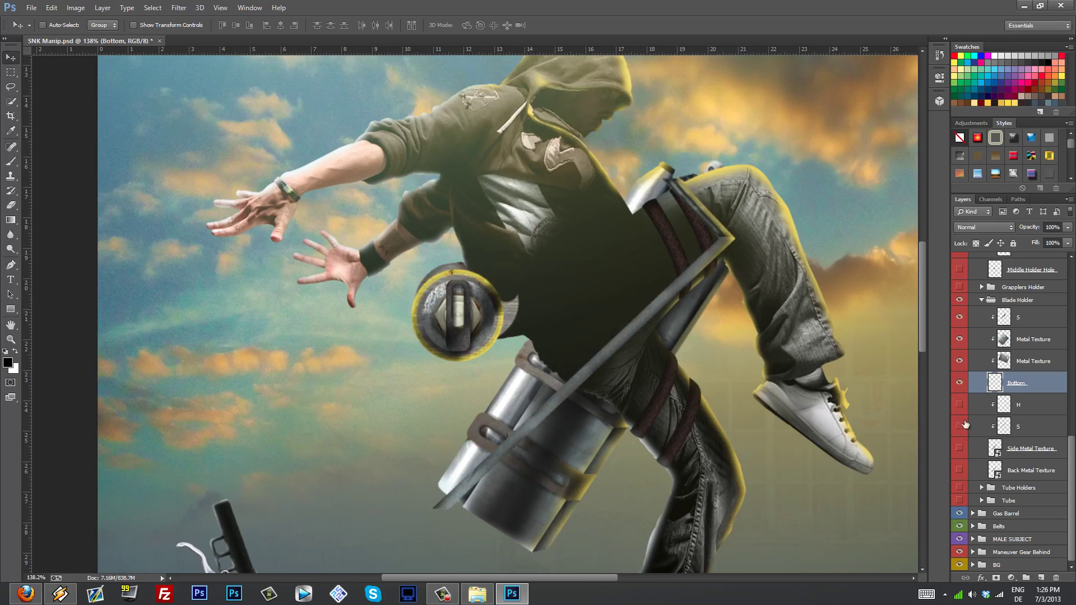
Toggle the Blade Holder's top S layer off and on, restore its hidden H, S and metal texture layers, and collapse the group
{"action": "left_click", "coordinate": [996, 324]}
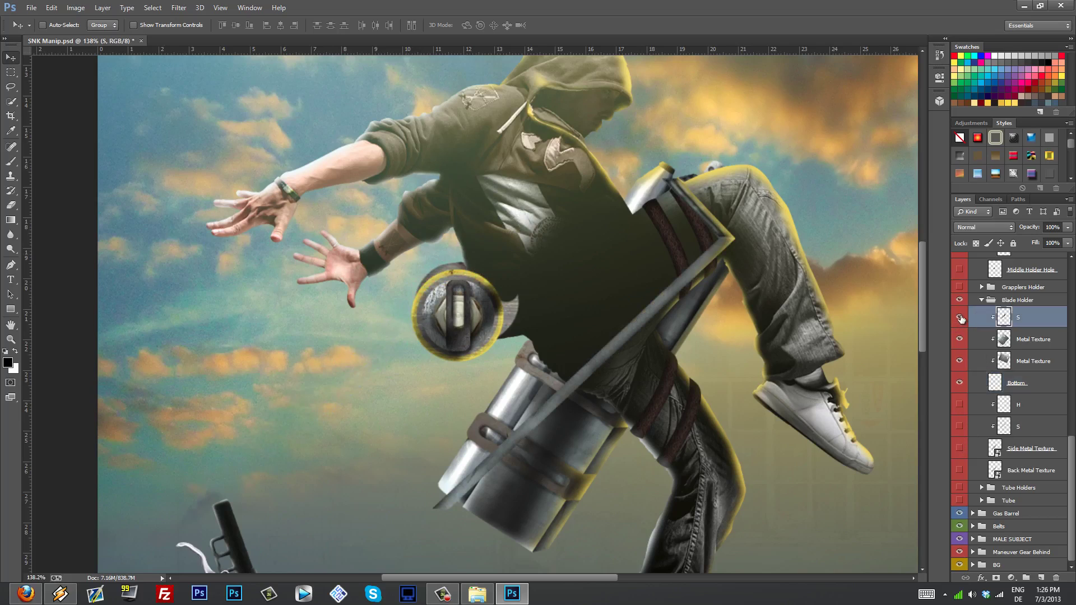
{"action": "left_click", "coordinate": [960, 318]}
{"action": "left_click", "coordinate": [960, 318]}
{"action": "left_click_drag", "start_coordinate": [960, 408], "coordinate": [960, 448]}
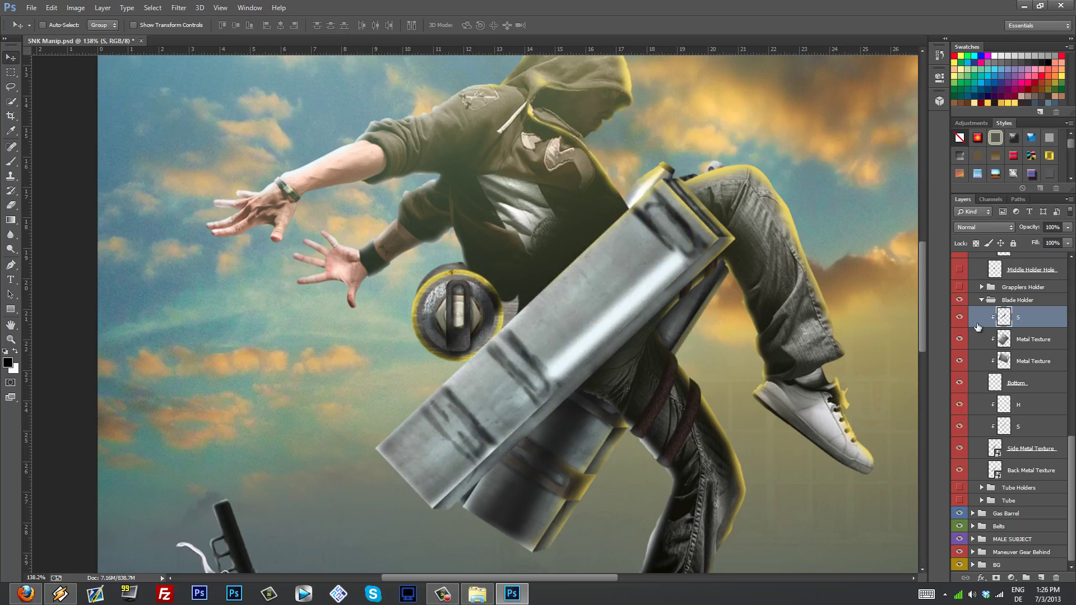
{"action": "left_click", "coordinate": [983, 301]}
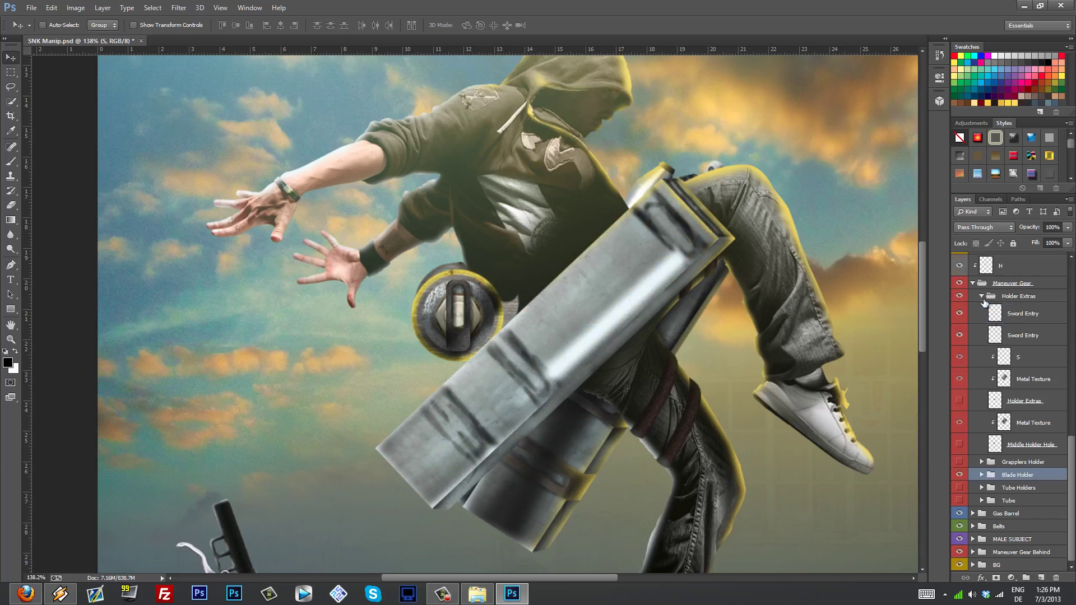
Hide the Blade Holder group, show the Tube Holders and Tube groups, and examine the tube up close
{"action": "left_click", "coordinate": [959, 476]}
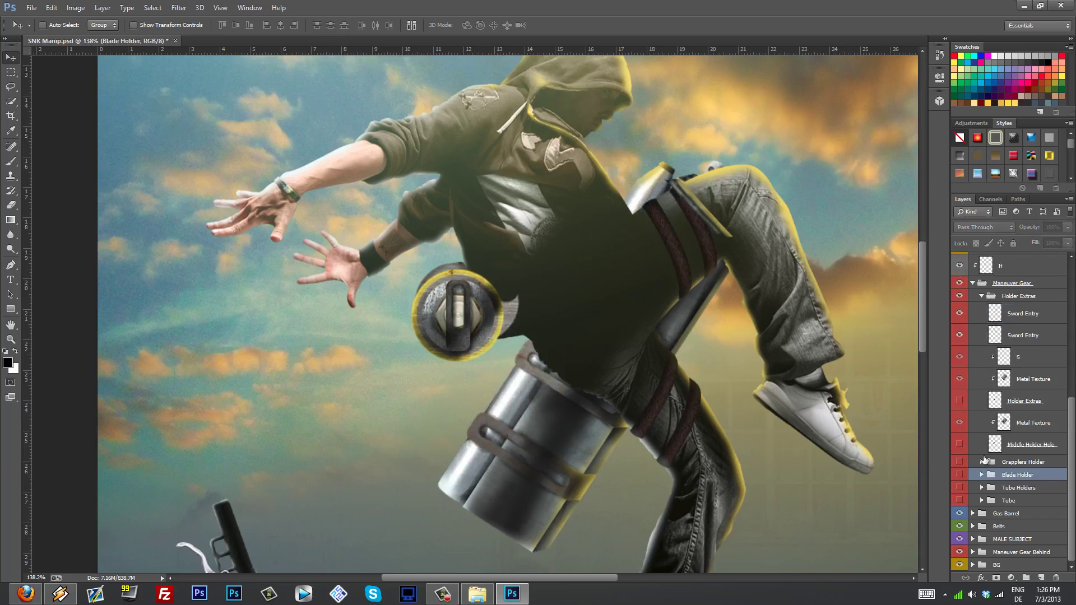
{"action": "left_click", "coordinate": [959, 487]}
{"action": "left_click", "coordinate": [960, 501]}
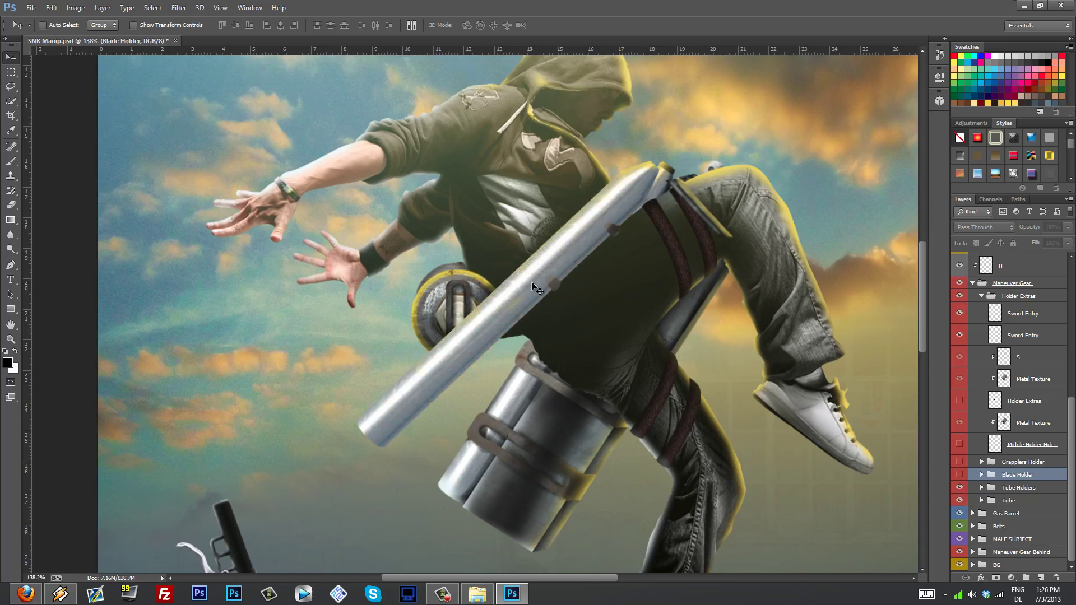
{"action": "scroll", "coordinate": [484, 363], "scroll_direction": "up", "scroll_amount": 1}
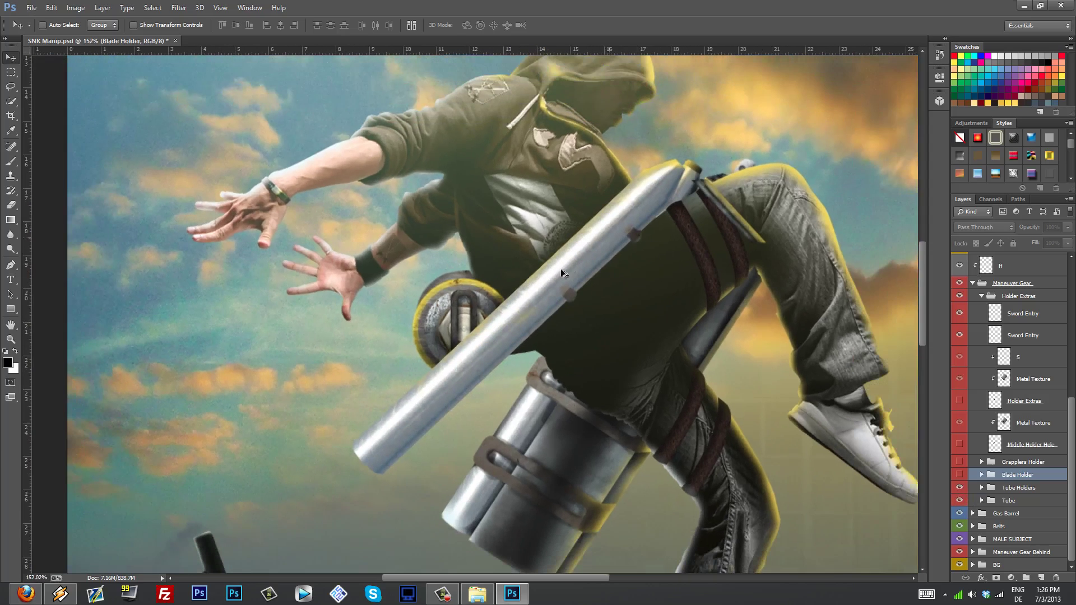
{"action": "scroll", "coordinate": [566, 265], "scroll_direction": "up", "scroll_amount": 2}
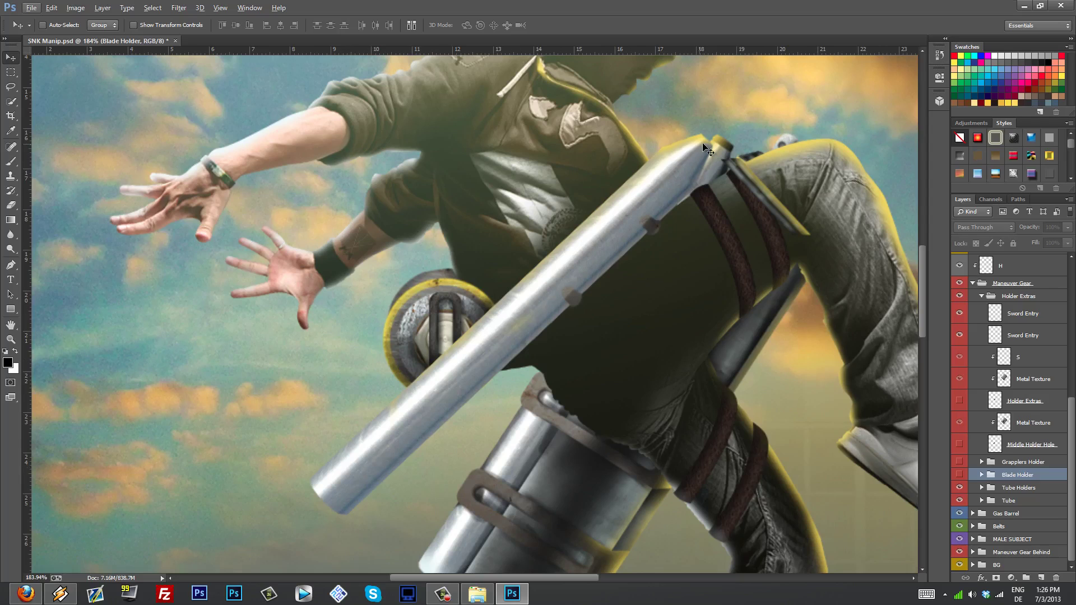
{"action": "scroll", "coordinate": [786, 321], "scroll_direction": "down", "scroll_amount": 3}
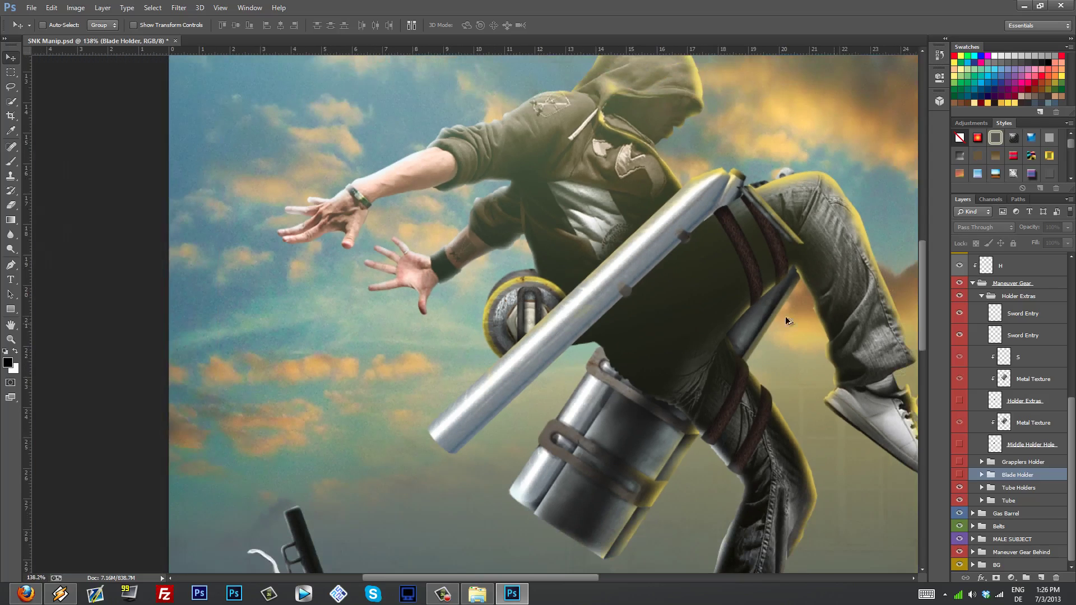
Show the Grapplers Holder and Blade Holder groups plus the Middle Holder Hole and Holder Extras layers, and collapse the Holder Extras group
{"action": "left_click", "coordinate": [959, 463]}
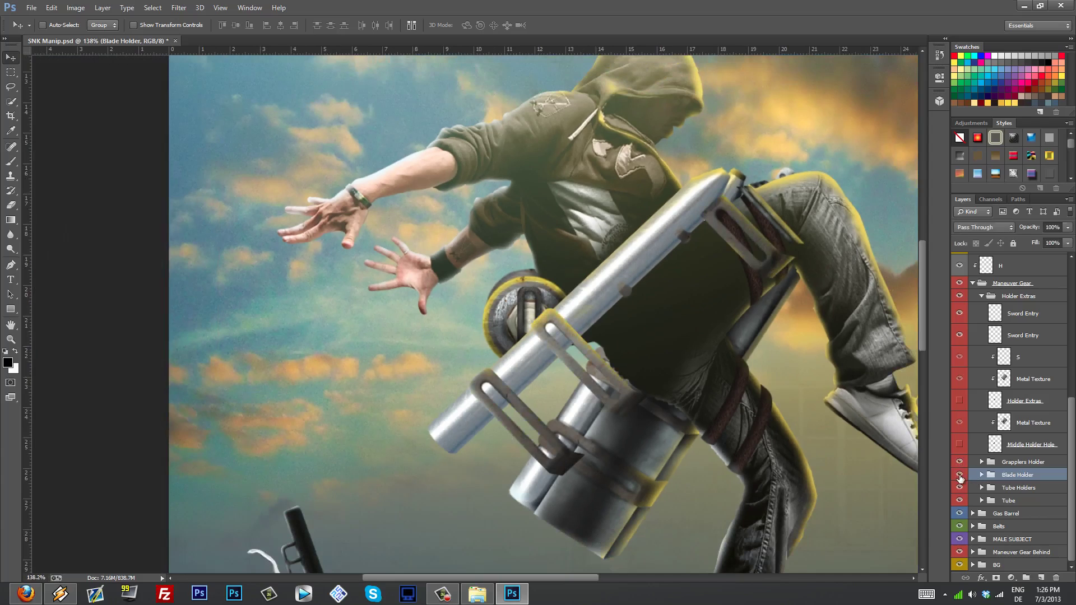
{"action": "left_click", "coordinate": [960, 475]}
{"action": "left_click", "coordinate": [960, 445]}
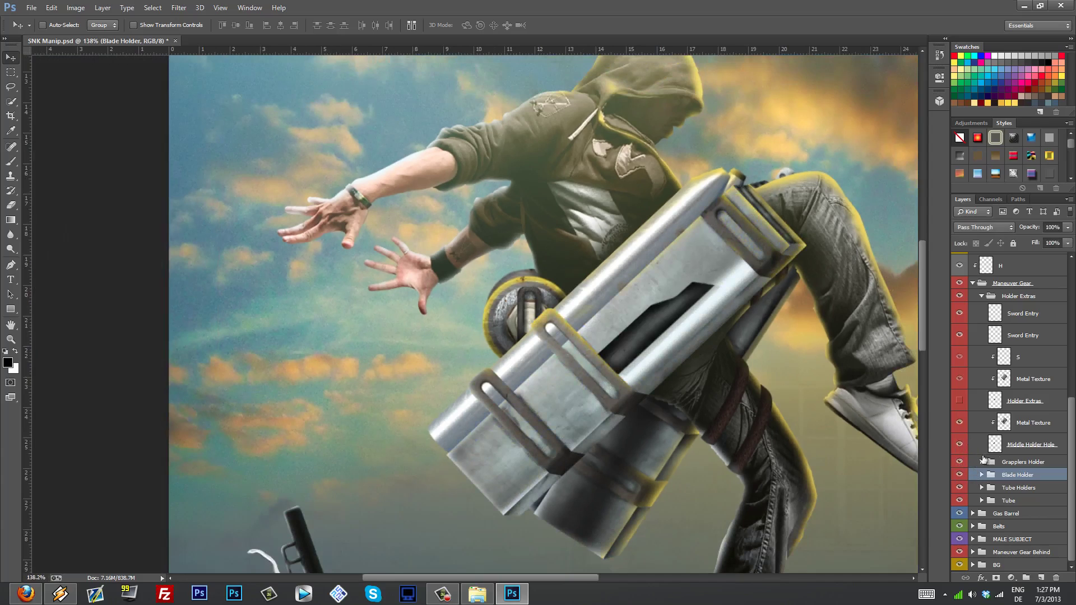
{"action": "left_click", "coordinate": [960, 423]}
{"action": "left_click", "coordinate": [960, 400]}
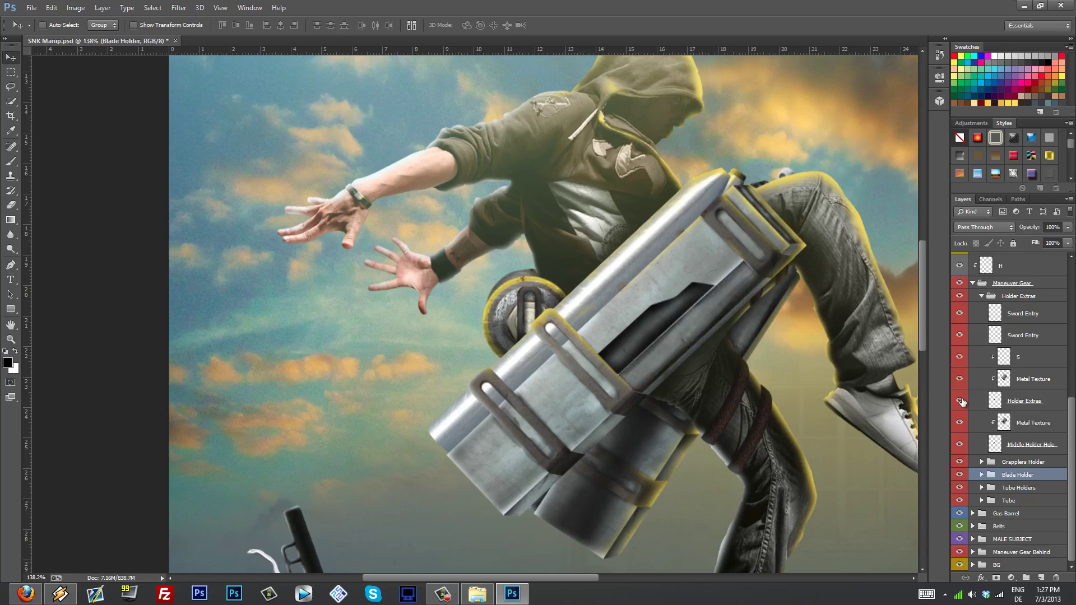
{"action": "scroll", "coordinate": [983, 407], "scroll_direction": "up", "scroll_amount": 3}
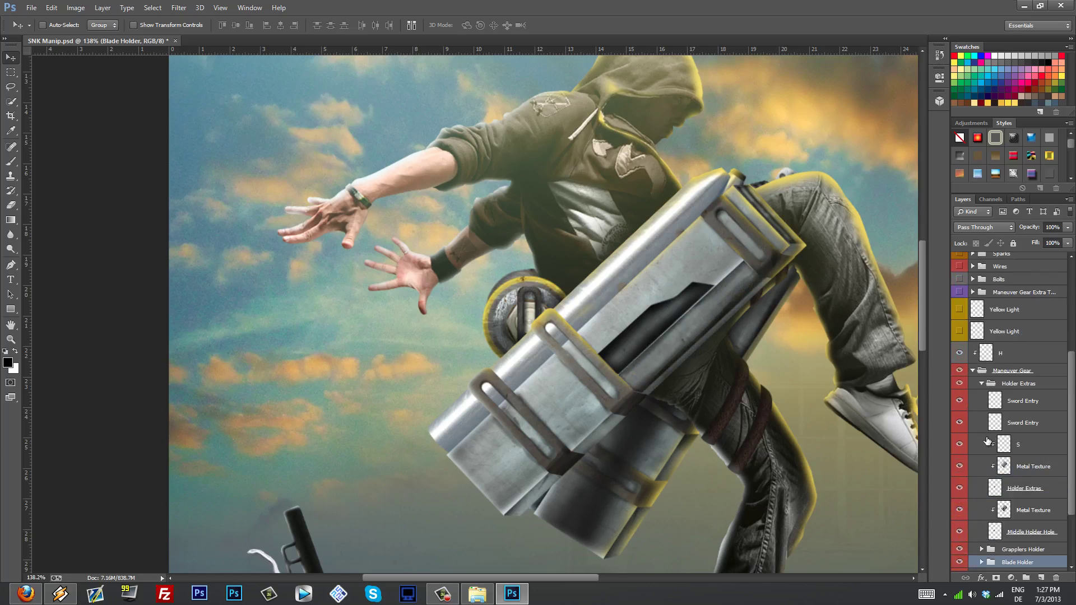
{"action": "scroll", "coordinate": [980, 429], "scroll_direction": "down", "scroll_amount": 3}
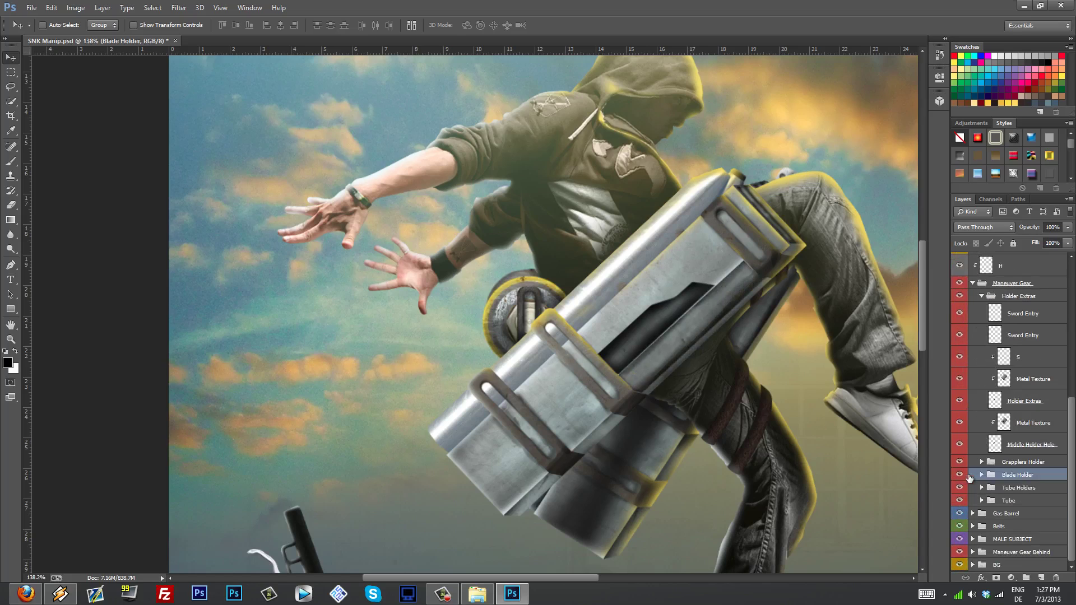
{"action": "scroll", "coordinate": [964, 475], "scroll_direction": "up", "scroll_amount": 2}
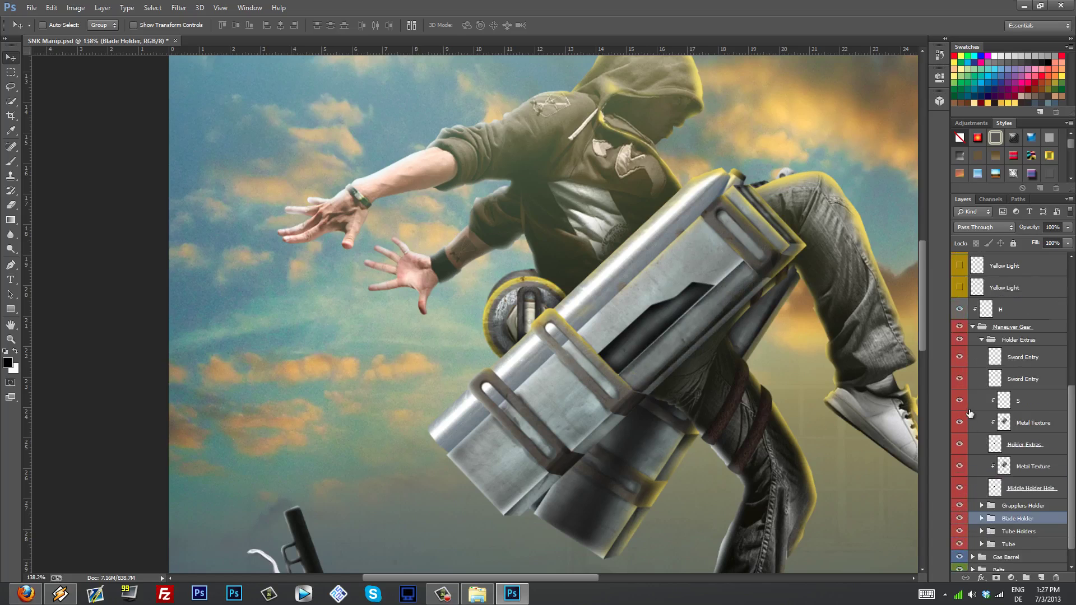
{"action": "left_click", "coordinate": [981, 341]}
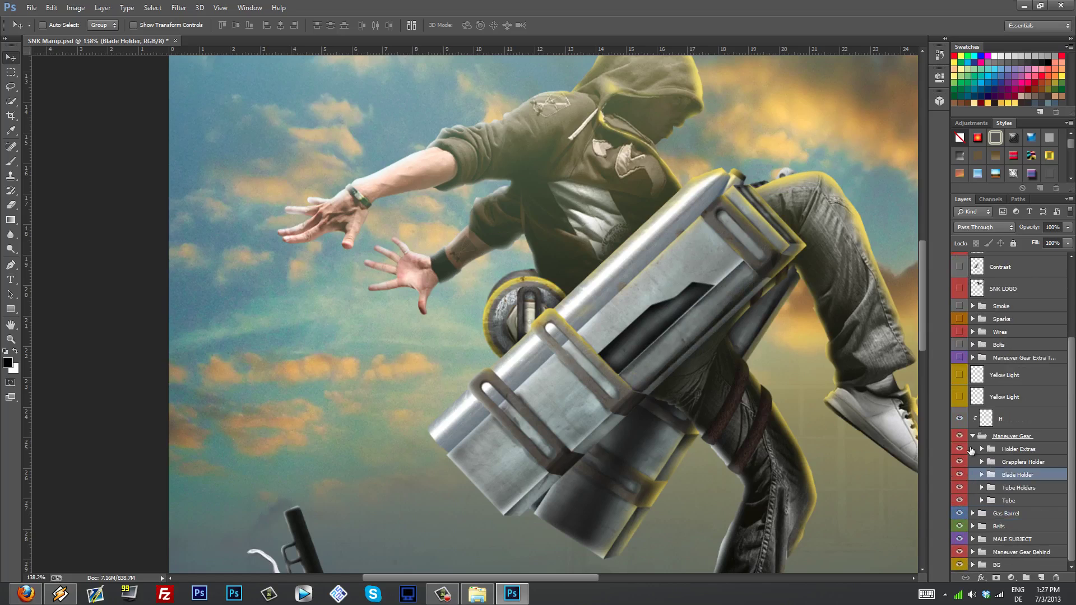
Hide the Holder Extras, Grapplers Holder and Blade Holder groups and toggle Tube Holders off and on to examine the tube's small brackets
{"action": "left_click", "coordinate": [960, 462]}
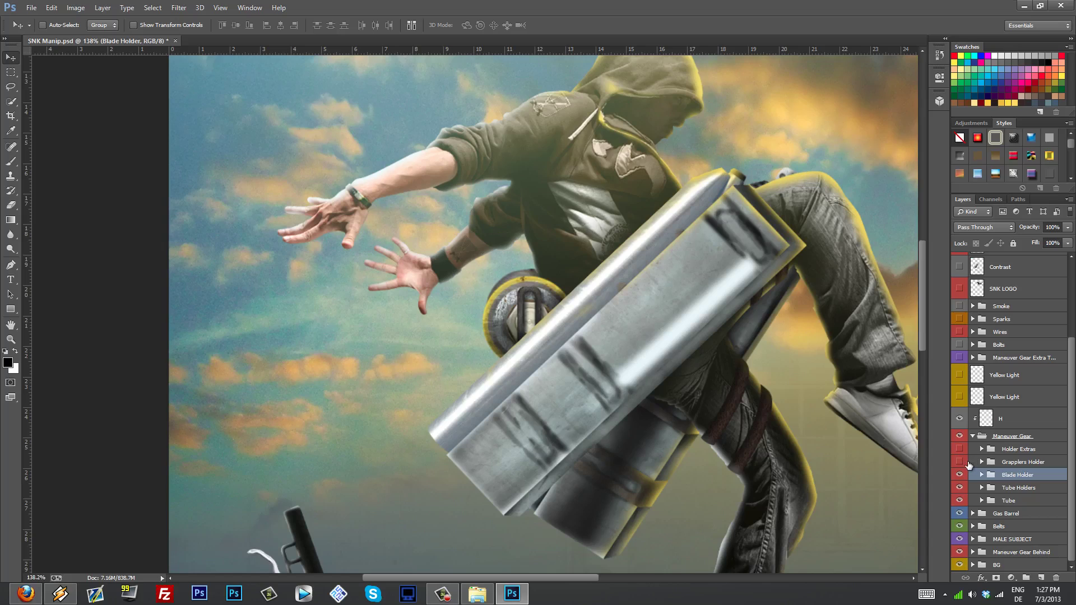
{"action": "left_click", "coordinate": [960, 476]}
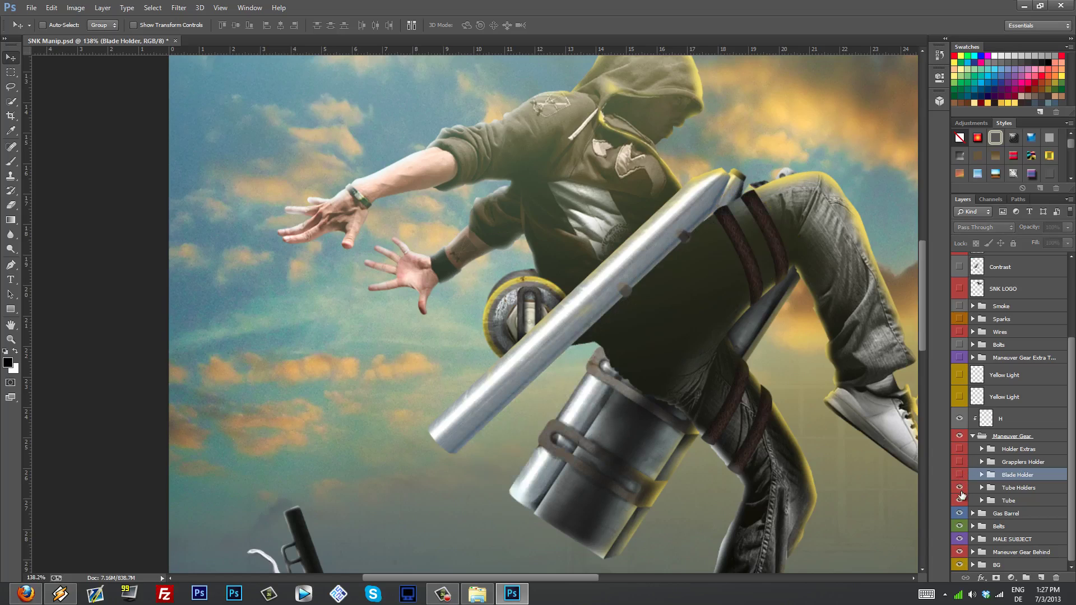
{"action": "left_click", "coordinate": [961, 489]}
{"action": "left_click", "coordinate": [961, 488]}
{"action": "scroll", "coordinate": [701, 236], "scroll_direction": "up", "scroll_amount": 5}
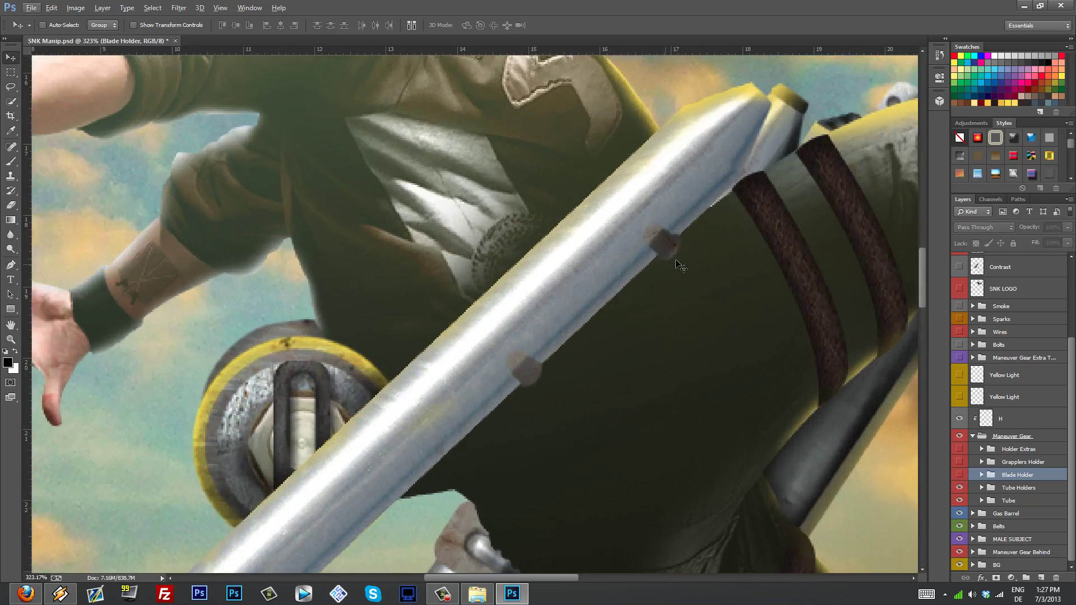
{"action": "scroll", "coordinate": [861, 393], "scroll_direction": "down", "scroll_amount": 5}
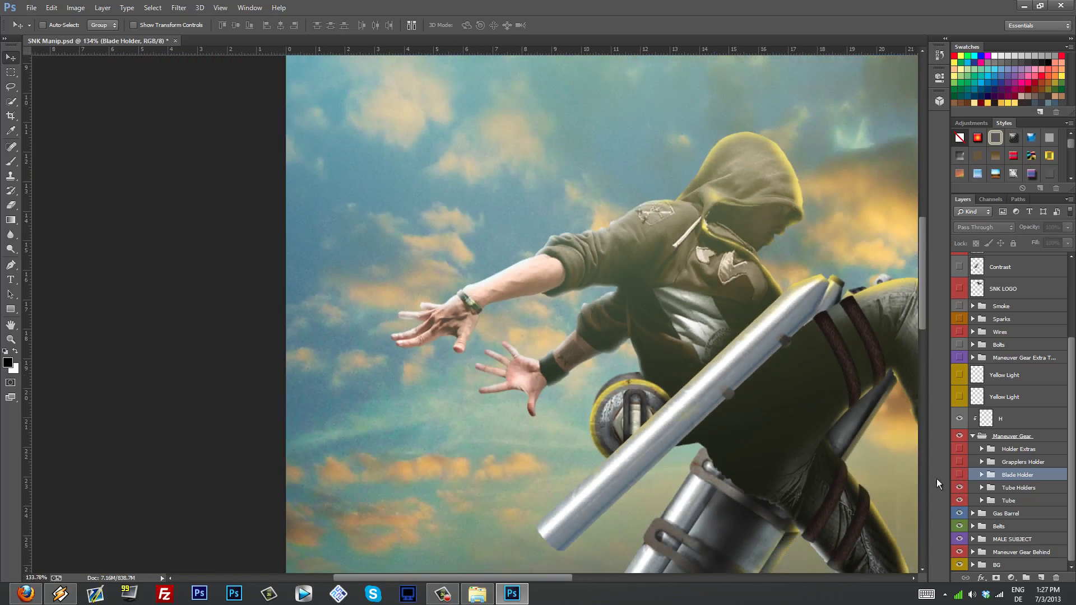
{"action": "scroll", "coordinate": [978, 488], "scroll_direction": "down", "scroll_amount": 2}
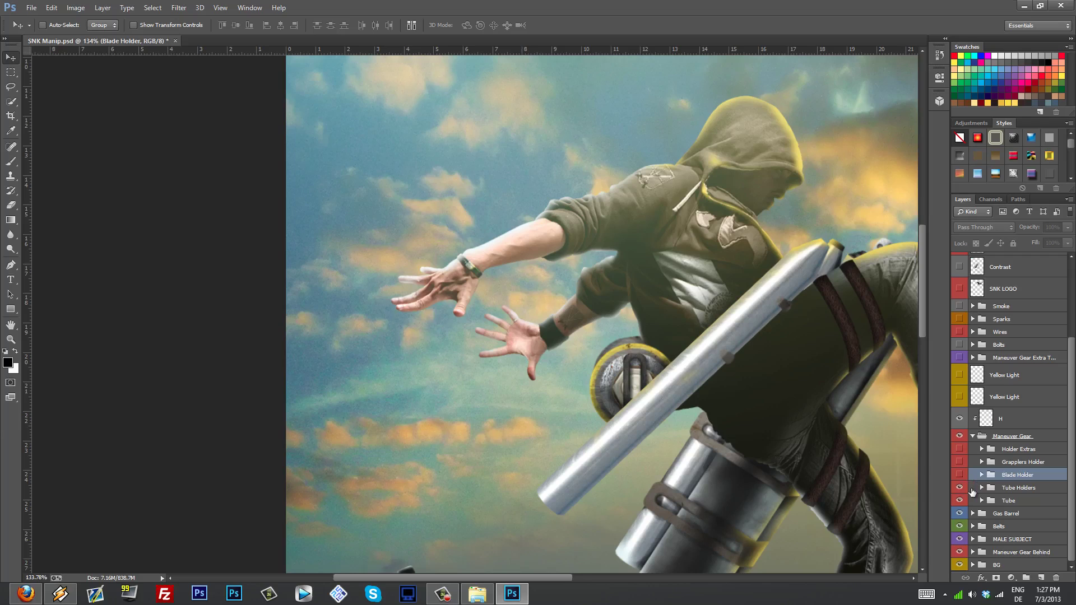
Toggle the Tube group off and on and show the Blade Holder, Grapplers Holder and Holder Extras groups again
{"action": "left_click", "coordinate": [994, 463]}
{"action": "left_click", "coordinate": [989, 476]}
{"action": "left_click", "coordinate": [961, 488]}
{"action": "left_click", "coordinate": [959, 501]}
{"action": "left_click", "coordinate": [959, 501]}
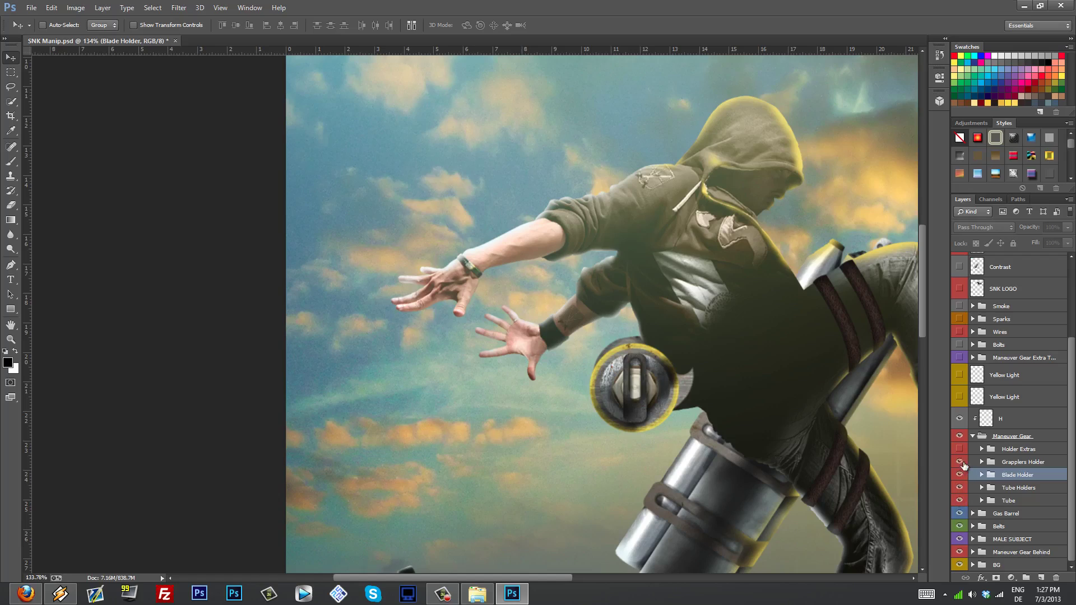
{"action": "left_click", "coordinate": [960, 462]}
{"action": "left_click", "coordinate": [960, 449]}
Show Layer 13 and the H and S shading layers in the Tube group, examine the tube's tip, and collapse the group
{"action": "scroll", "coordinate": [843, 274], "scroll_direction": "up", "scroll_amount": 10}
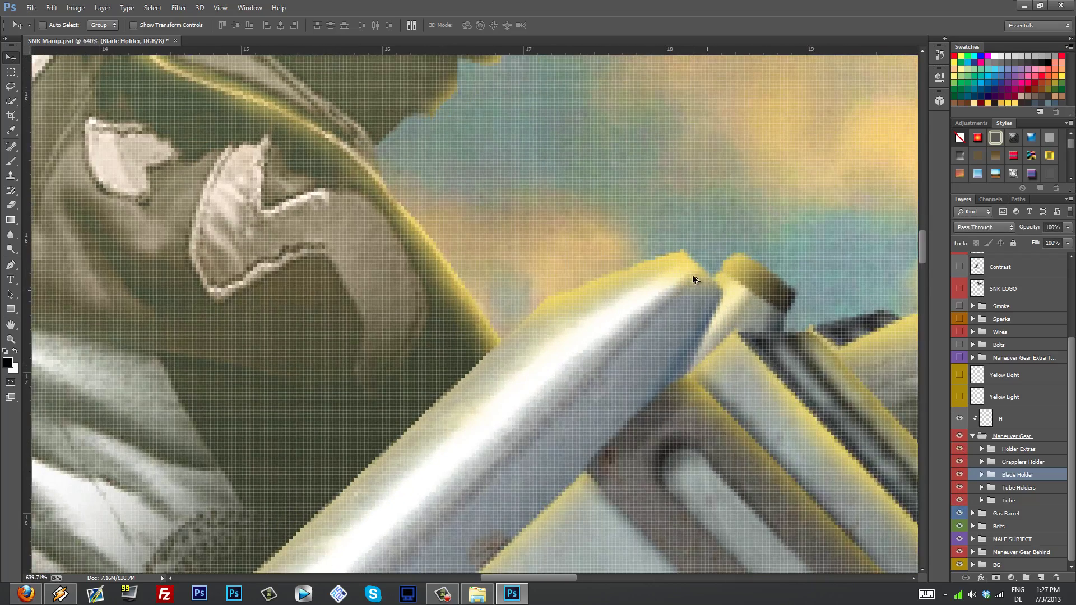
{"action": "scroll", "coordinate": [707, 289], "scroll_direction": "down", "scroll_amount": 3}
{"action": "left_click", "coordinate": [981, 500]}
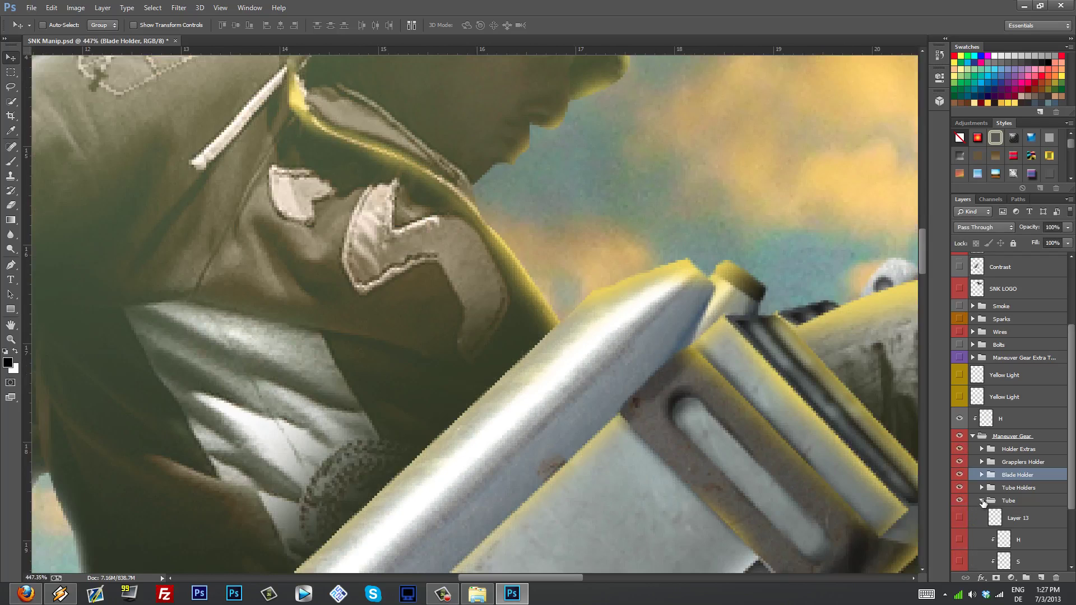
{"action": "left_click_drag", "start_coordinate": [959, 478], "coordinate": [959, 430]}
{"action": "scroll", "coordinate": [719, 246], "scroll_direction": "up", "scroll_amount": 3}
{"action": "scroll", "coordinate": [719, 246], "scroll_direction": "up", "scroll_amount": 2}
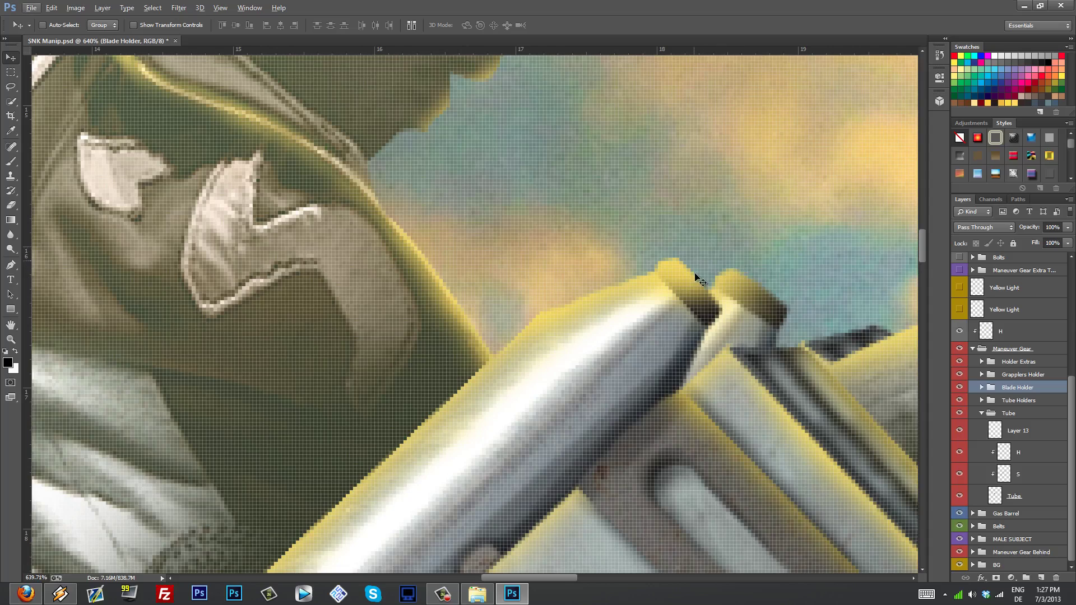
{"action": "scroll", "coordinate": [704, 290], "scroll_direction": "down", "scroll_amount": 8}
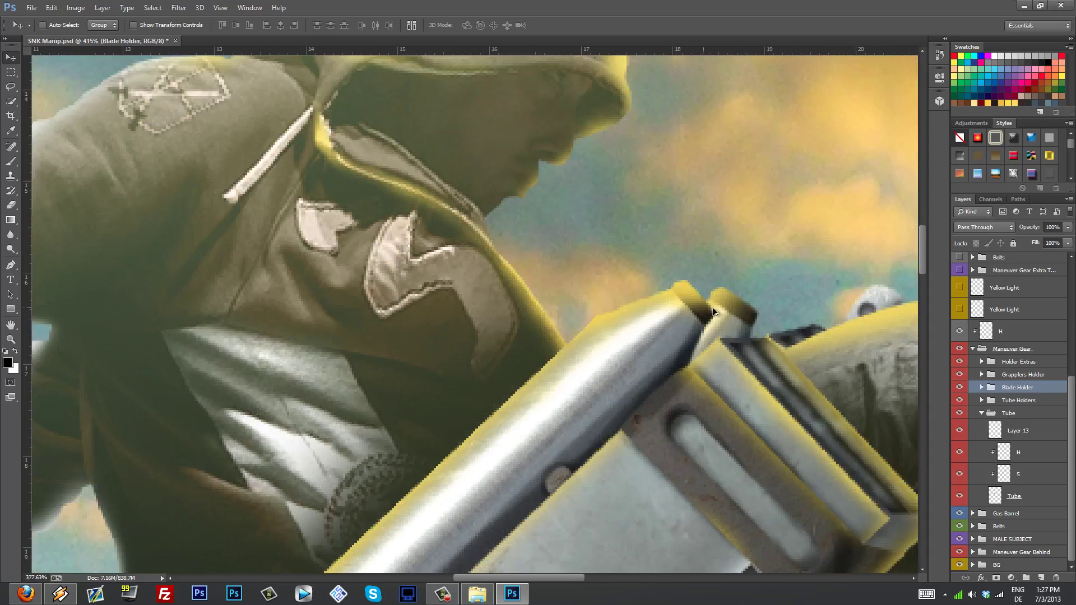
{"action": "scroll", "coordinate": [705, 332], "scroll_direction": "down", "scroll_amount": 2}
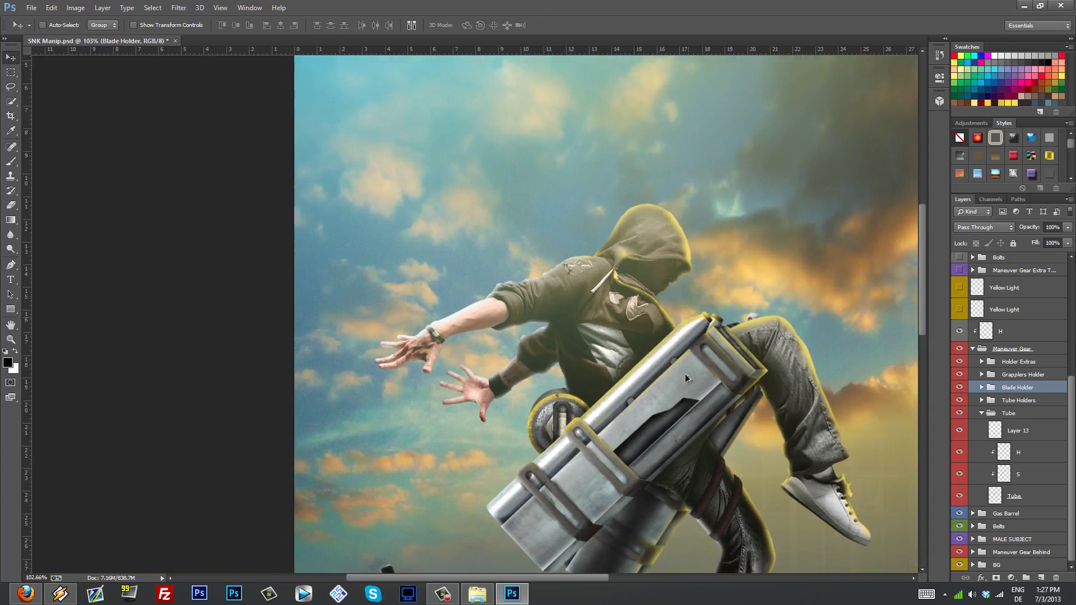
{"action": "left_click", "coordinate": [982, 414]}
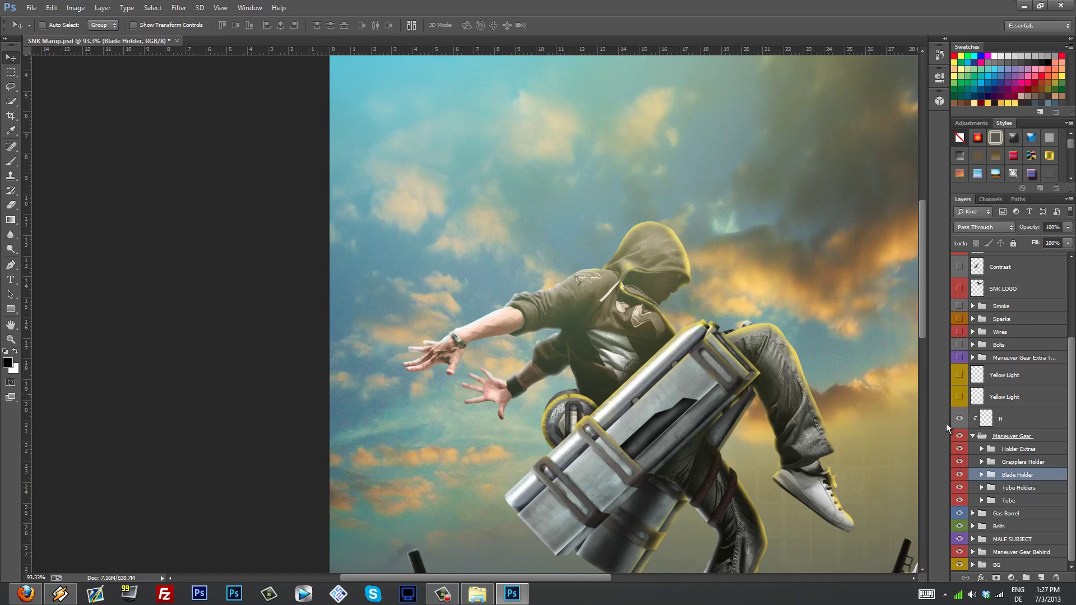
Collapse the Maneuver Gear group and toggle its visibility off and on
{"action": "left_click", "coordinate": [975, 436]}
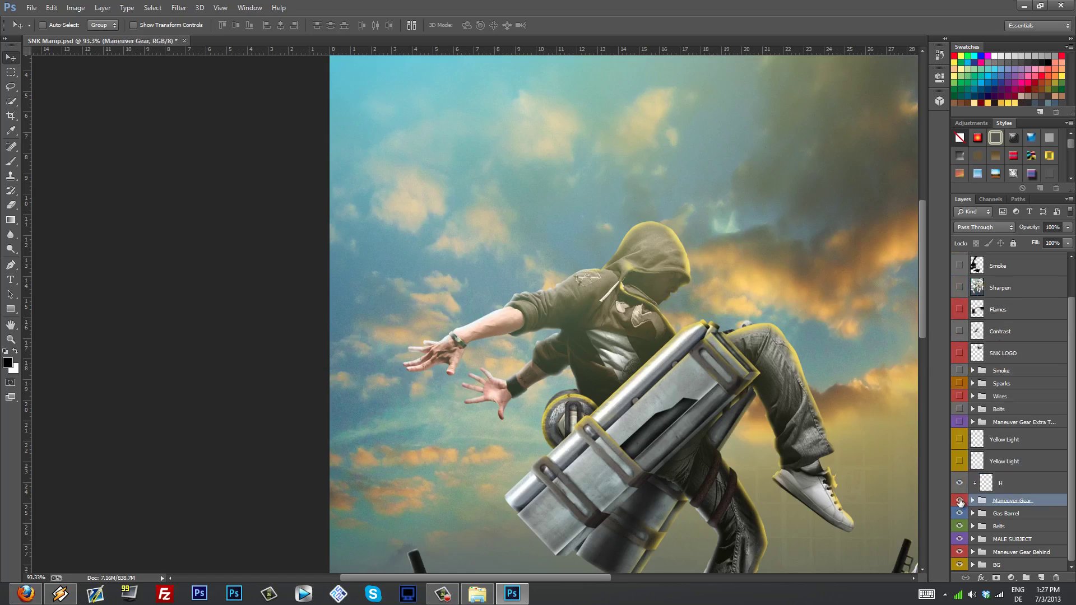
{"action": "left_click", "coordinate": [960, 500]}
{"action": "left_click", "coordinate": [959, 498]}
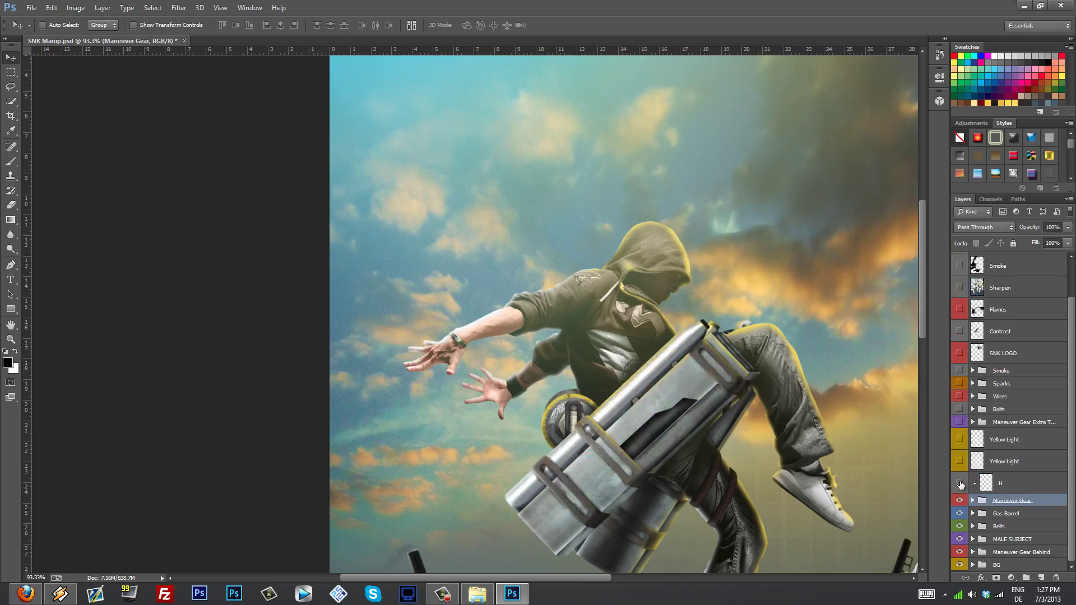
Hide the H layer clipped to Maneuver Gear together with the Maneuver Gear and Maneuver Gear Behind groups
{"action": "left_click", "coordinate": [960, 483]}
{"action": "left_click", "coordinate": [961, 501]}
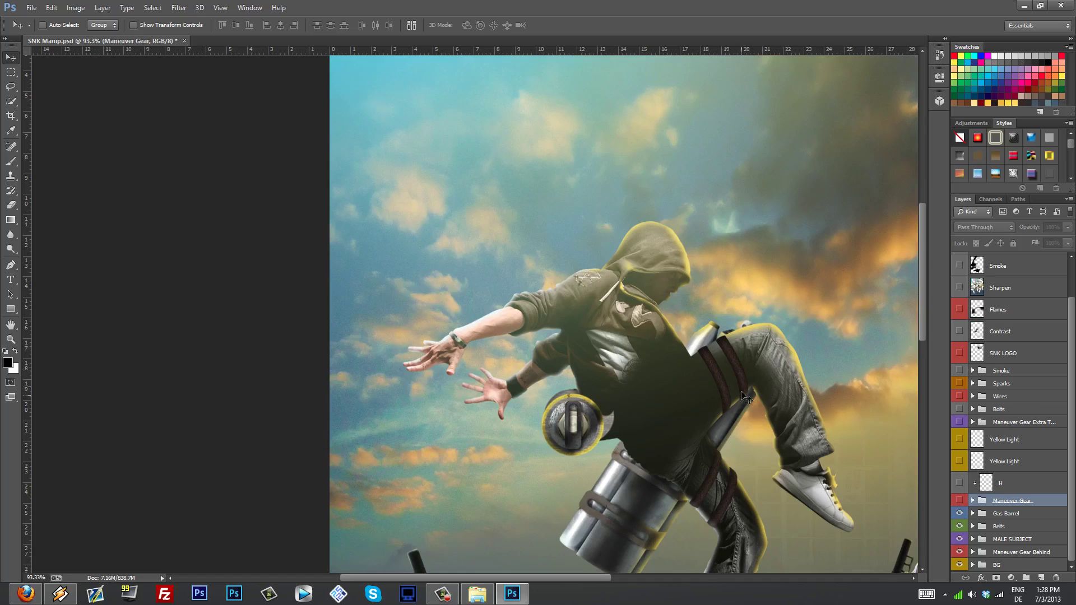
{"action": "scroll", "coordinate": [736, 379], "scroll_direction": "down", "scroll_amount": 3}
{"action": "scroll", "coordinate": [736, 379], "scroll_direction": "down", "scroll_amount": 2}
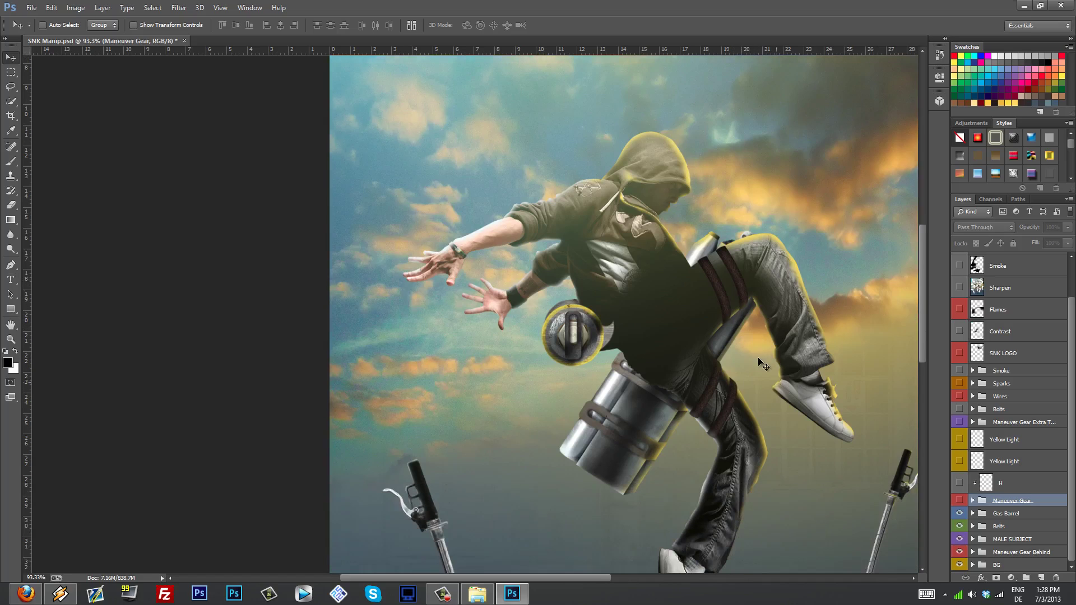
{"action": "left_click", "coordinate": [960, 553]}
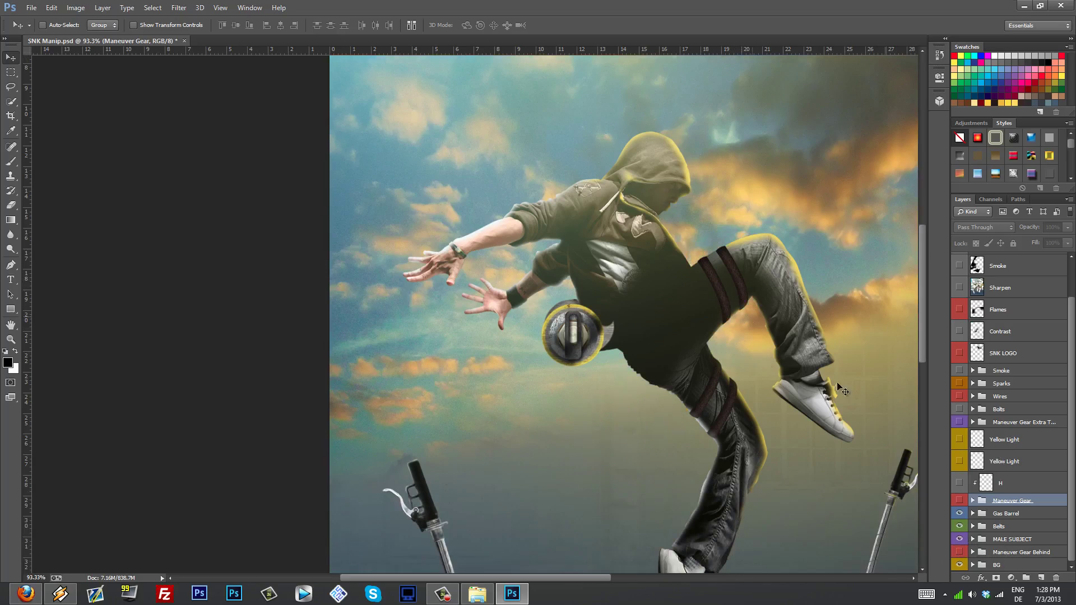
Expand the Gas Barrel group, toggle its lowest Circle layer off and on, and open that layer's Inner Shadow settings
{"action": "left_click", "coordinate": [1006, 513]}
{"action": "left_click", "coordinate": [973, 514]}
{"action": "scroll", "coordinate": [1000, 514], "scroll_direction": "down", "scroll_amount": 3}
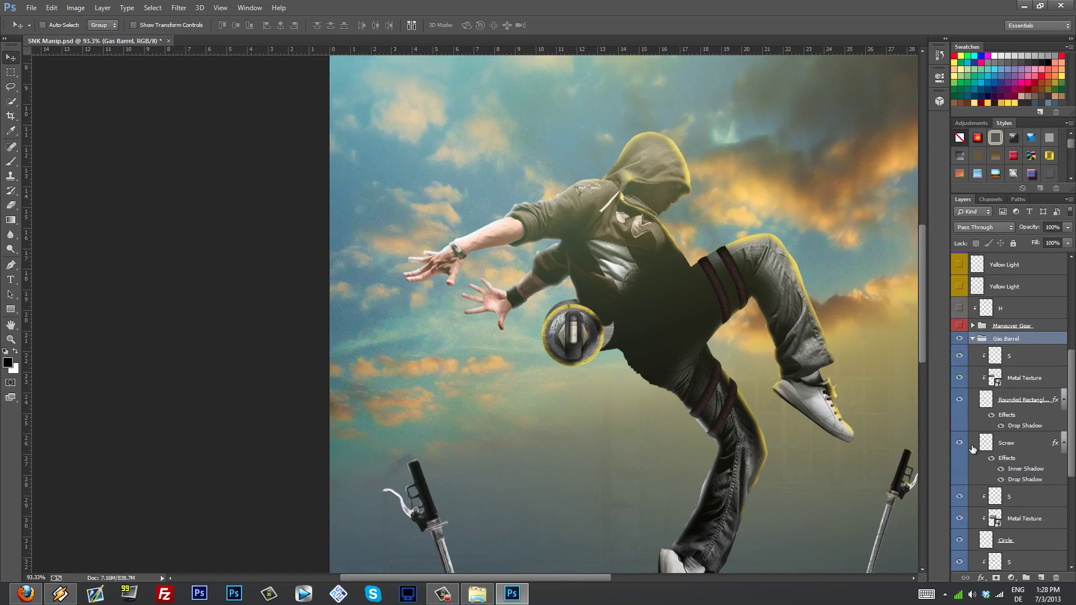
{"action": "scroll", "coordinate": [1016, 465], "scroll_direction": "down", "scroll_amount": 7}
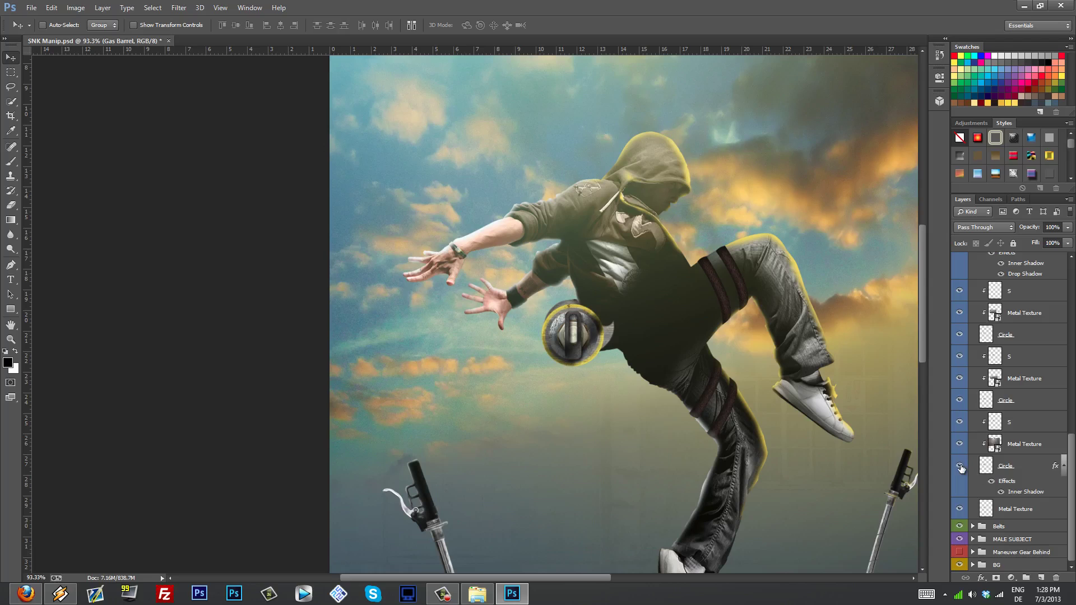
{"action": "left_click", "coordinate": [960, 467]}
{"action": "left_click", "coordinate": [961, 467]}
{"action": "double_click", "coordinate": [1026, 492]}
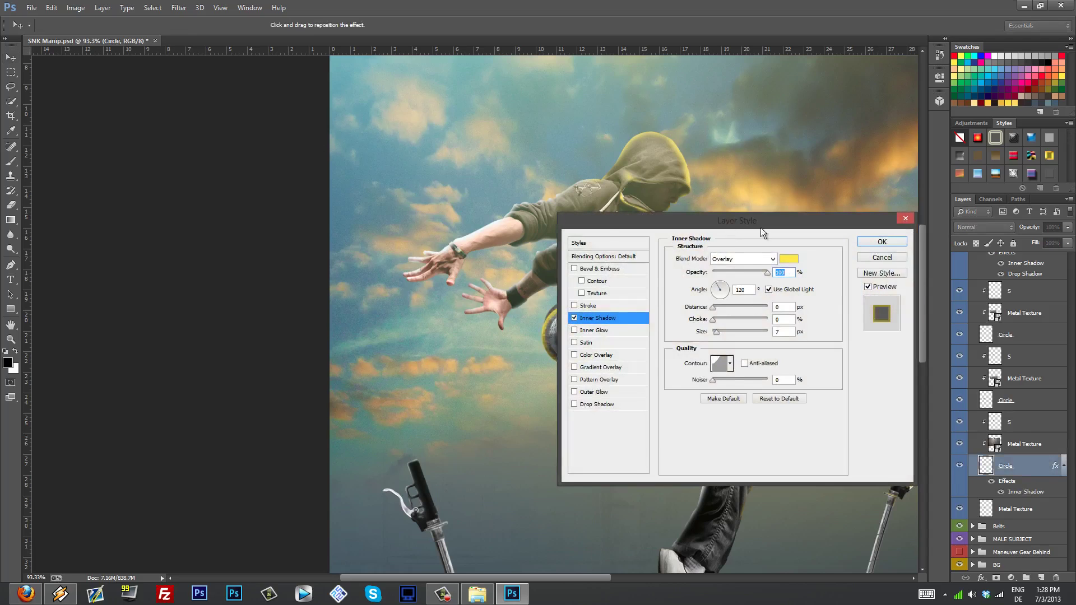
Preview the lowest Circle layer without its Inner Shadow, discard the change, and hide the two lower Circle layers of the Gas Barrel group
{"action": "left_click_drag", "start_coordinate": [751, 227], "coordinate": [867, 249]}
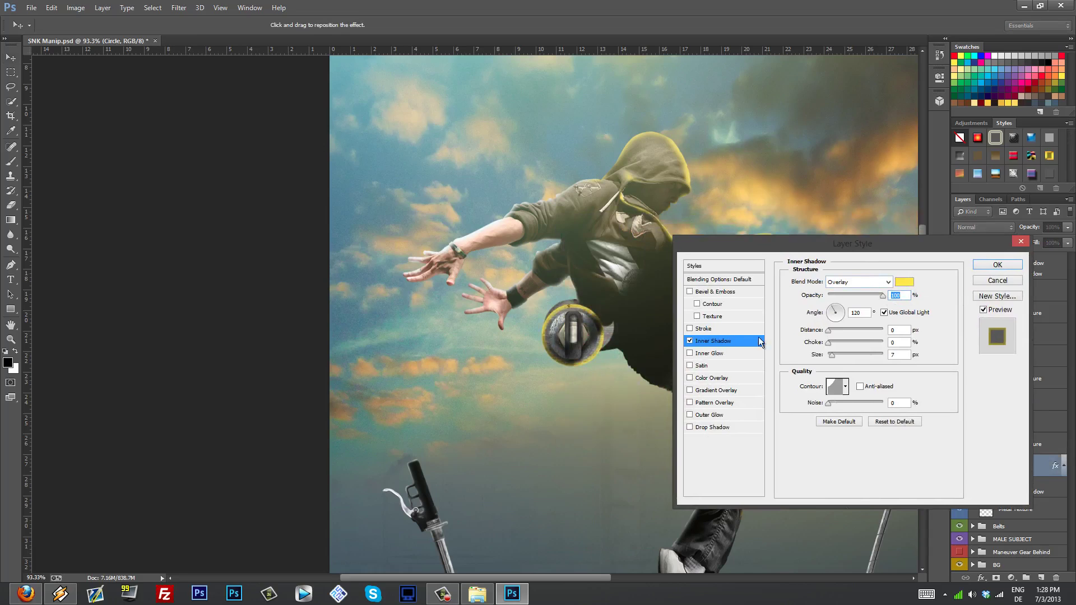
{"action": "left_click", "coordinate": [691, 341]}
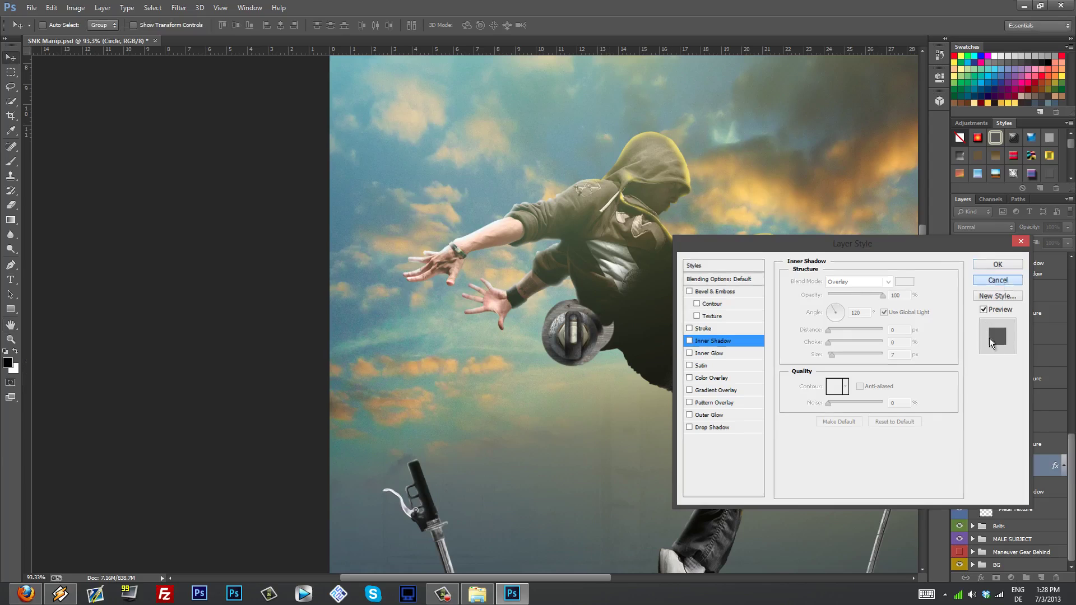
{"action": "left_click", "coordinate": [998, 280]}
{"action": "left_click", "coordinate": [959, 466]}
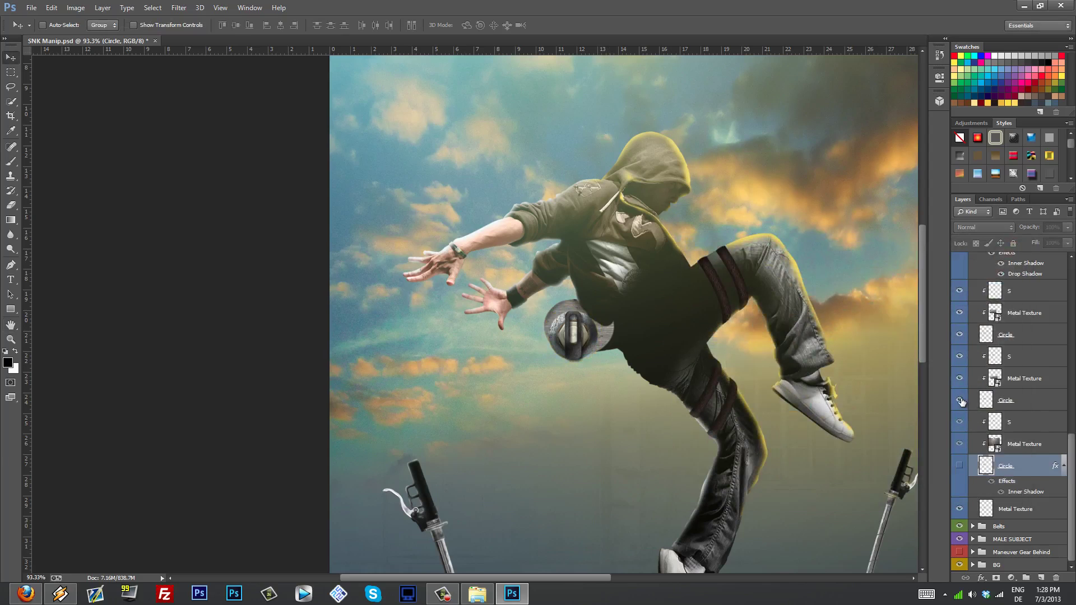
{"action": "left_click", "coordinate": [959, 401]}
Toggle the Rounded Rectangle layer off and on over the screw, select it, and leave it hidden
{"action": "scroll", "coordinate": [975, 407], "scroll_direction": "up", "scroll_amount": 2}
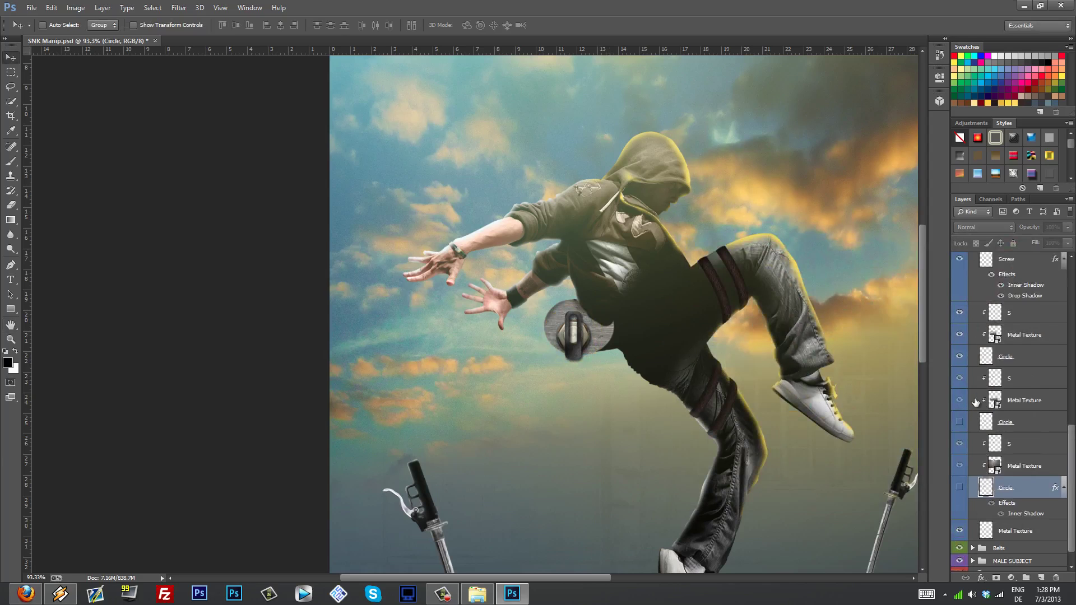
{"action": "scroll", "coordinate": [978, 440], "scroll_direction": "up", "scroll_amount": 2}
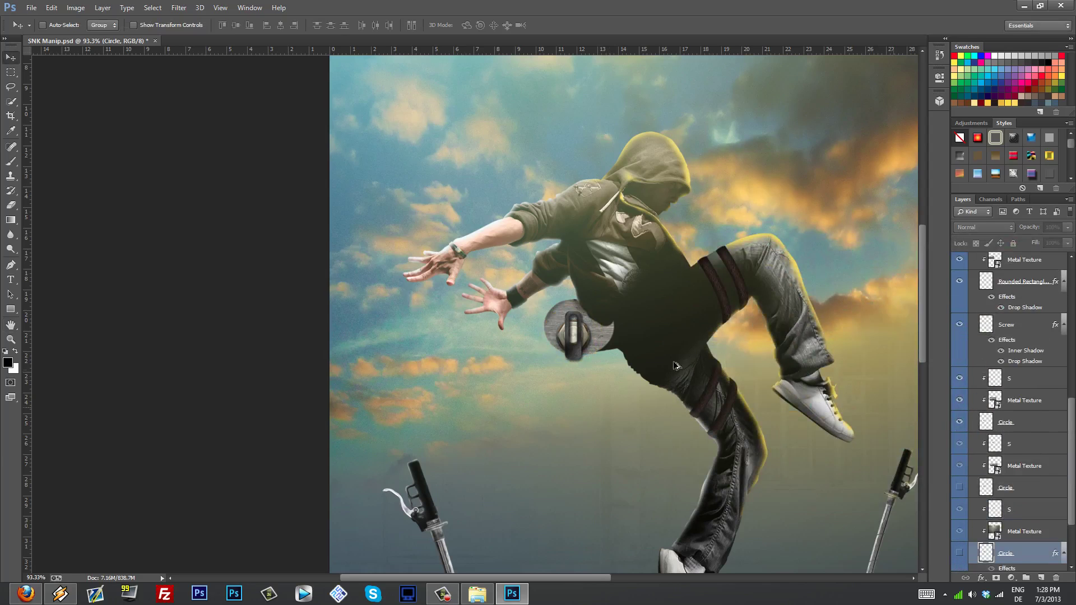
{"action": "scroll", "coordinate": [588, 372], "scroll_direction": "up", "scroll_amount": 5}
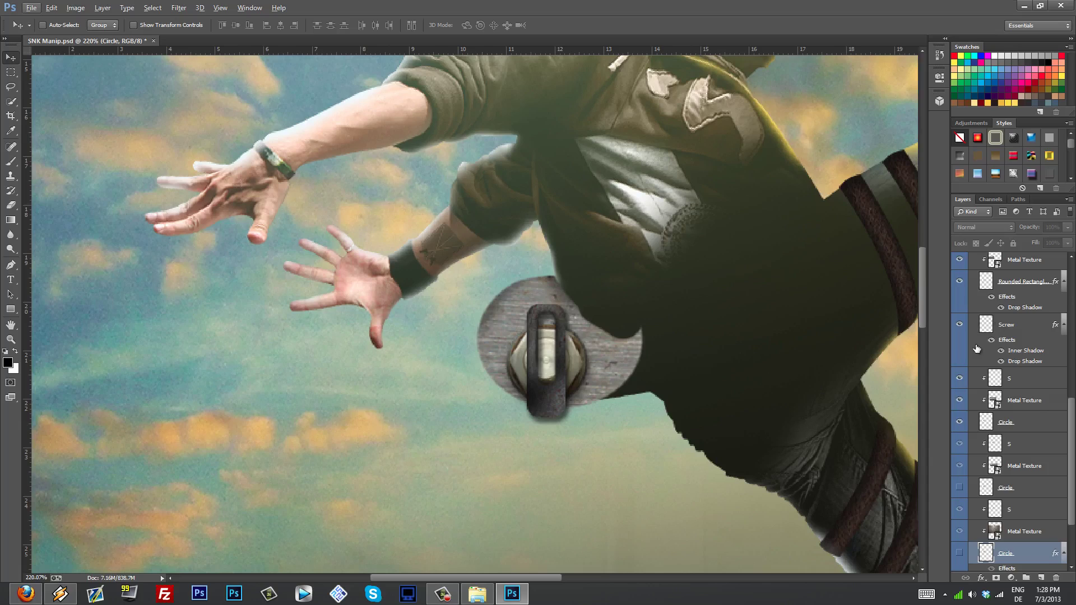
{"action": "scroll", "coordinate": [977, 349], "scroll_direction": "up", "scroll_amount": 2}
{"action": "left_click", "coordinate": [959, 326]}
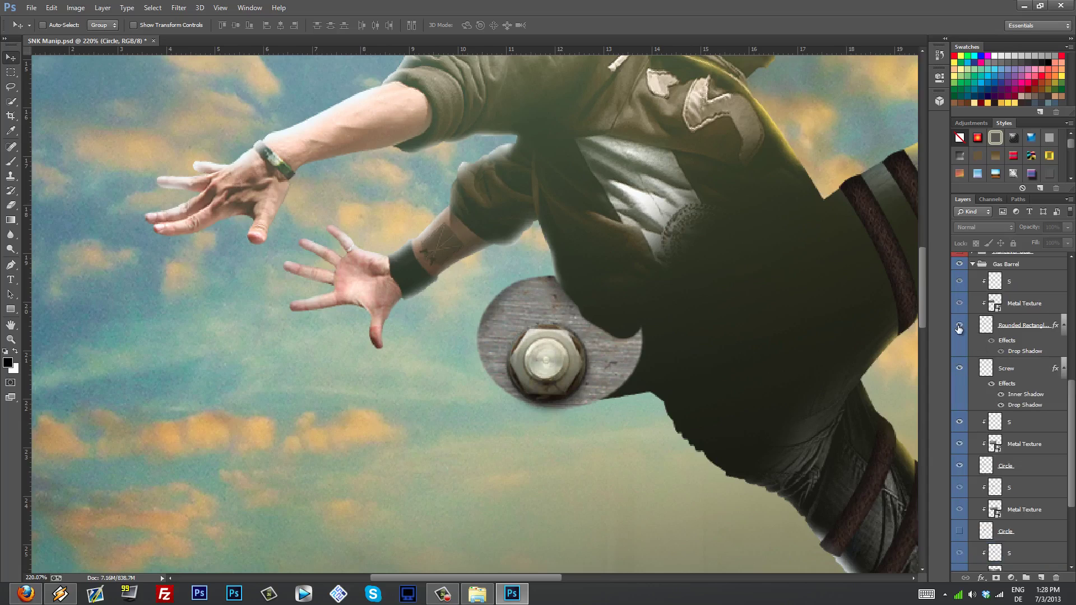
{"action": "left_click", "coordinate": [960, 326]}
{"action": "left_click", "coordinate": [1009, 331]}
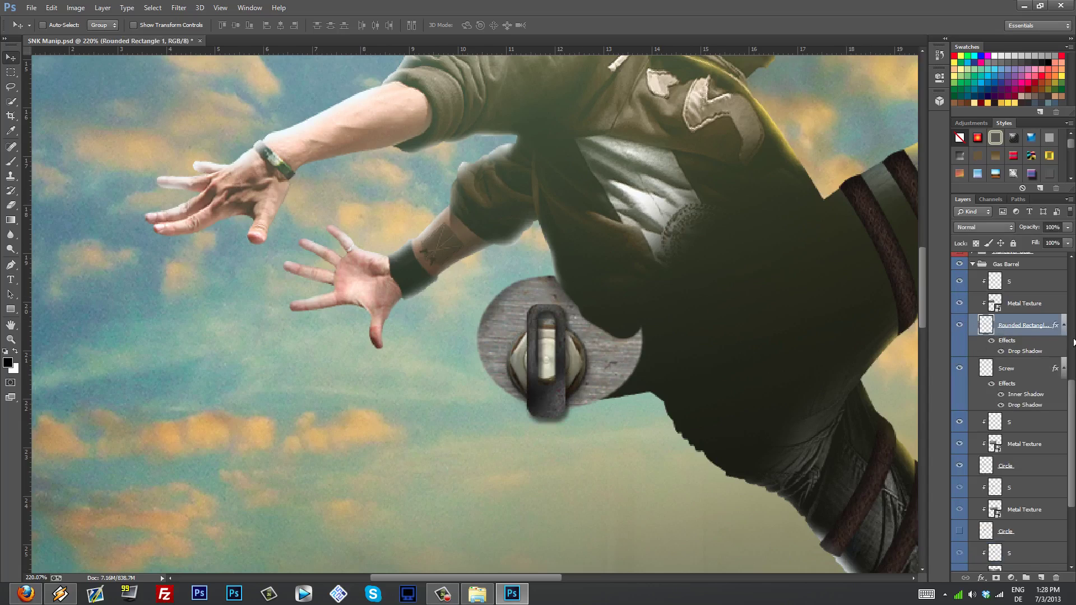
{"action": "left_click", "coordinate": [960, 327]}
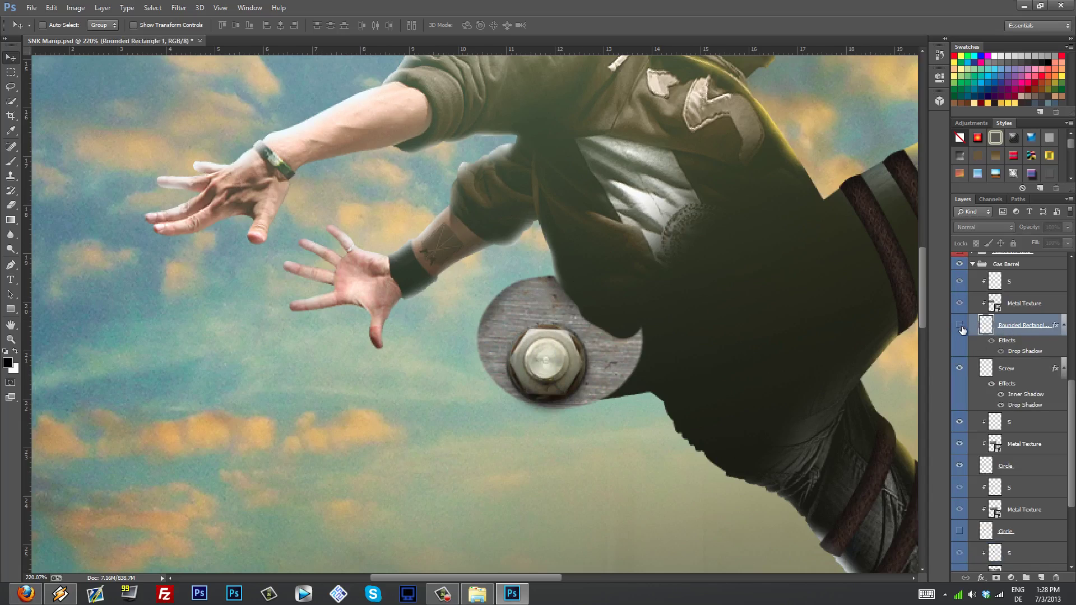
Select the Screw layer and toggle its visibility off and on to examine the bolt on the barrel
{"action": "left_click", "coordinate": [960, 369]}
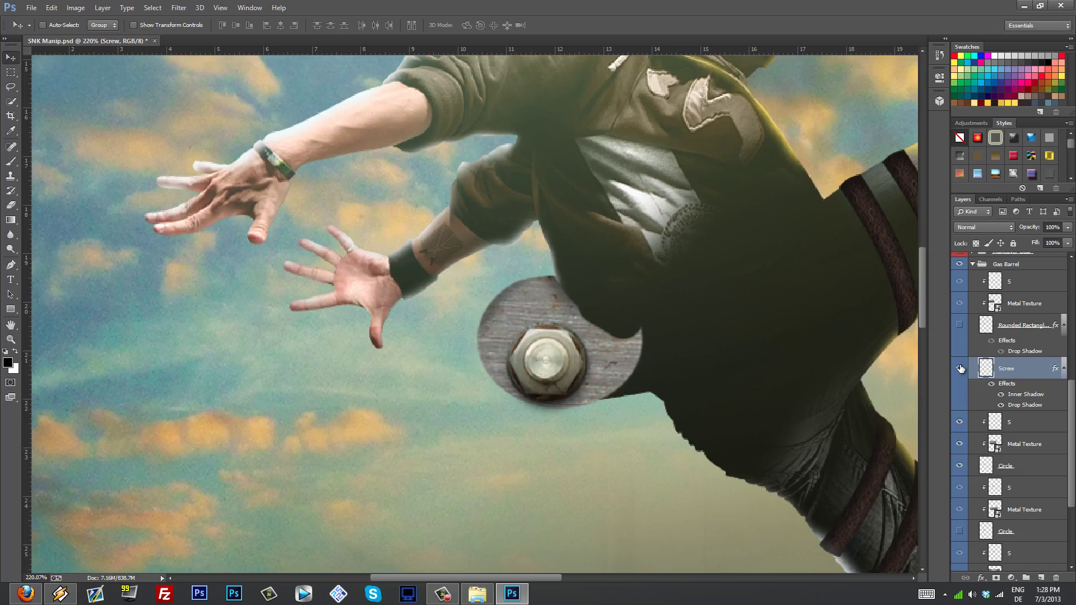
{"action": "left_click", "coordinate": [960, 369]}
{"action": "left_click", "coordinate": [961, 369]}
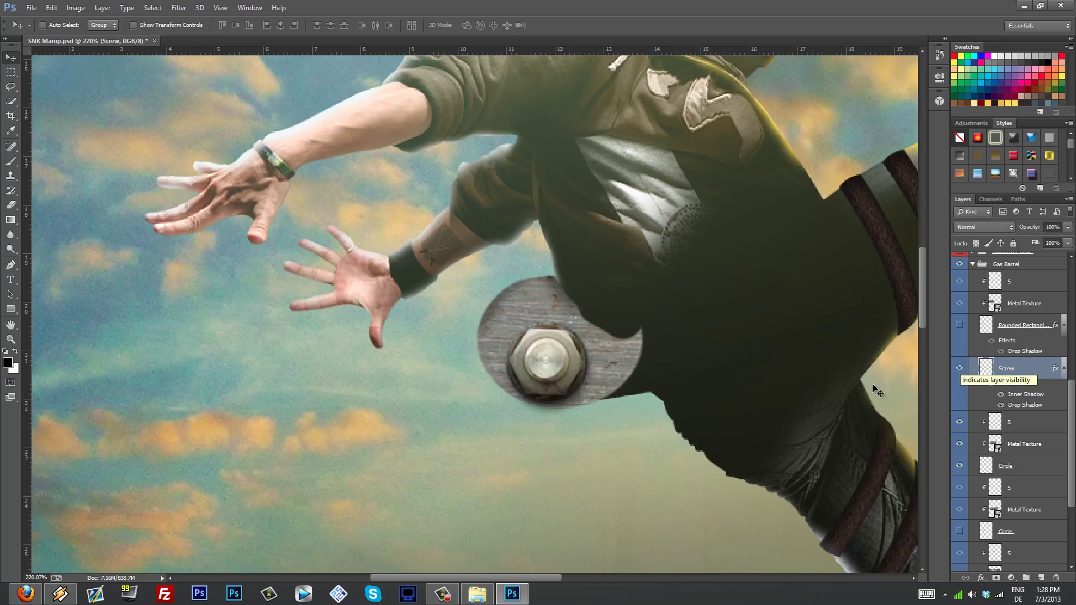
{"action": "scroll", "coordinate": [653, 403], "scroll_direction": "down", "scroll_amount": 2}
{"action": "scroll", "coordinate": [654, 404], "scroll_direction": "down", "scroll_amount": 3}
{"action": "left_click_drag", "start_coordinate": [685, 442], "coordinate": [607, 391]}
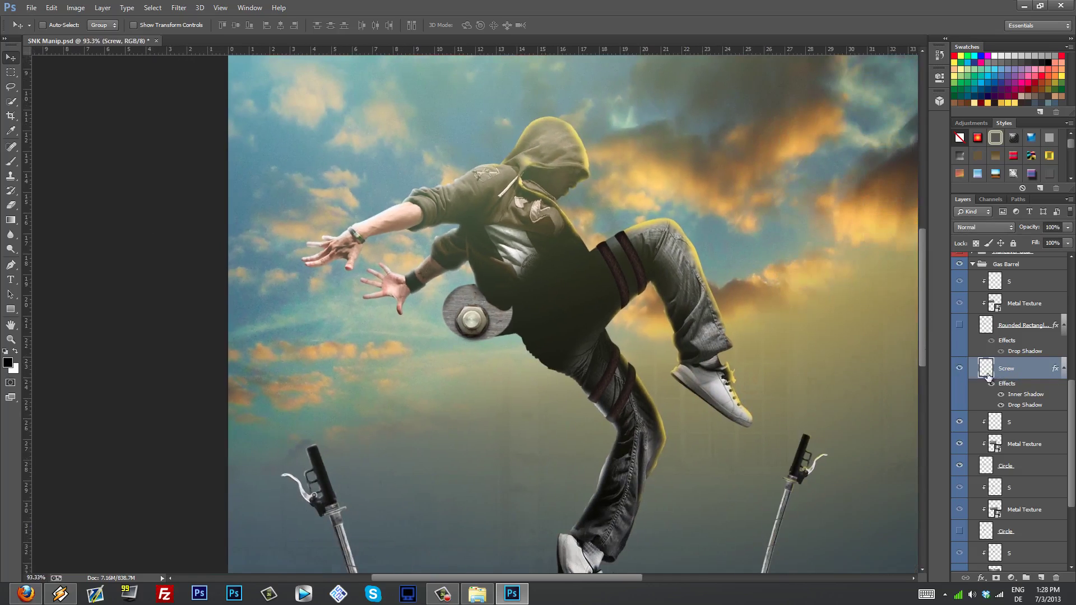
Show the Rounded Rectangle layer and the two lower Circle layers of the Gas Barrel group again
{"action": "scroll", "coordinate": [984, 386], "scroll_direction": "up", "scroll_amount": 3}
{"action": "left_click", "coordinate": [960, 435]}
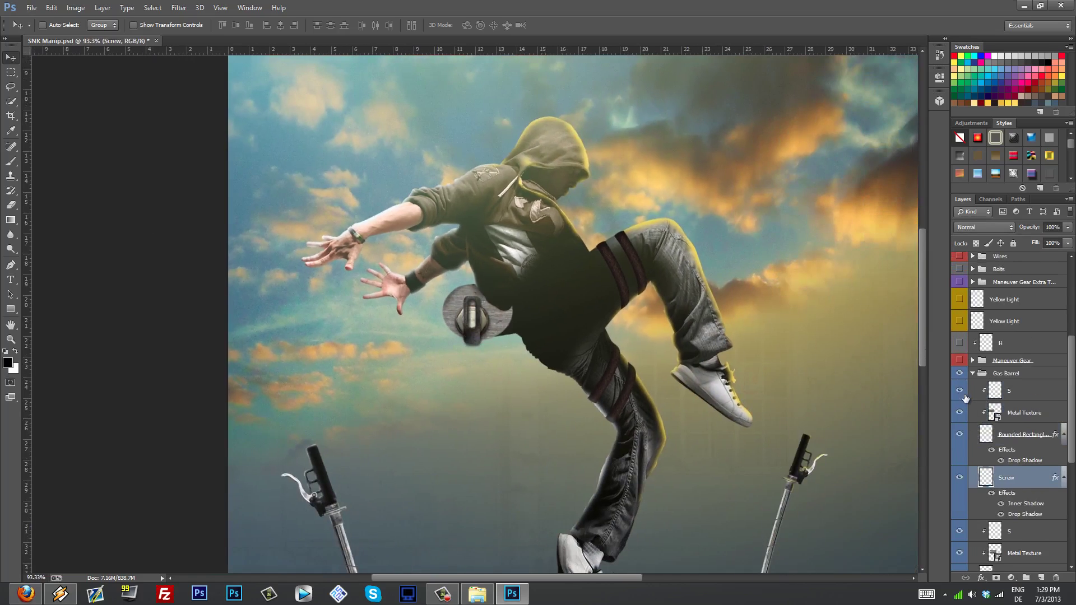
{"action": "scroll", "coordinate": [975, 398], "scroll_direction": "down", "scroll_amount": 3}
{"action": "scroll", "coordinate": [991, 387], "scroll_direction": "down", "scroll_amount": 4}
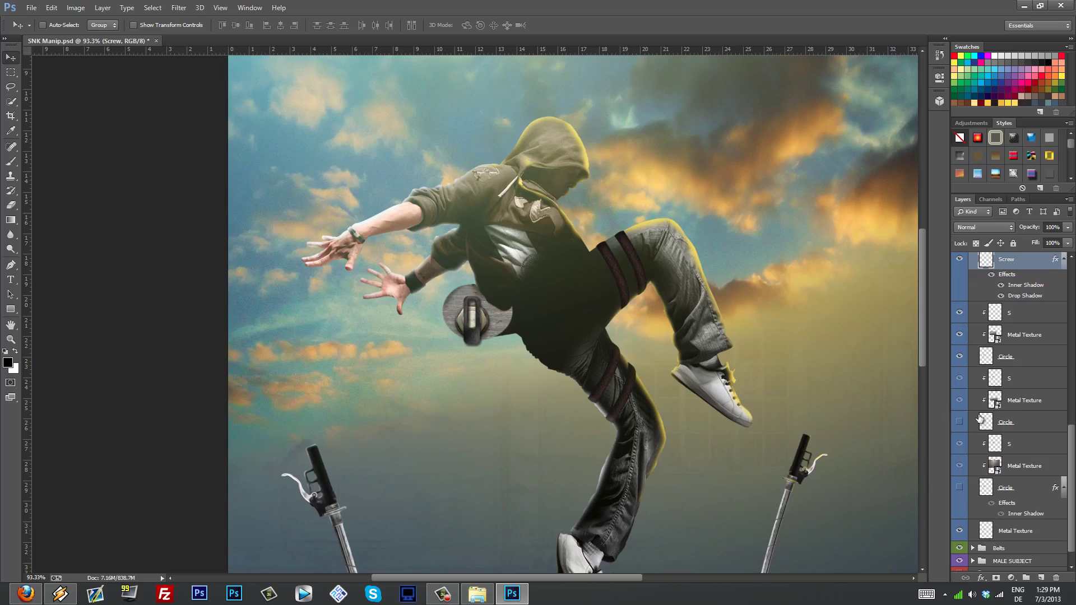
{"action": "left_click", "coordinate": [960, 423]}
{"action": "left_click", "coordinate": [959, 491]}
Collapse the Gas Barrel group and hide it
{"action": "scroll", "coordinate": [967, 382], "scroll_direction": "up", "scroll_amount": 6}
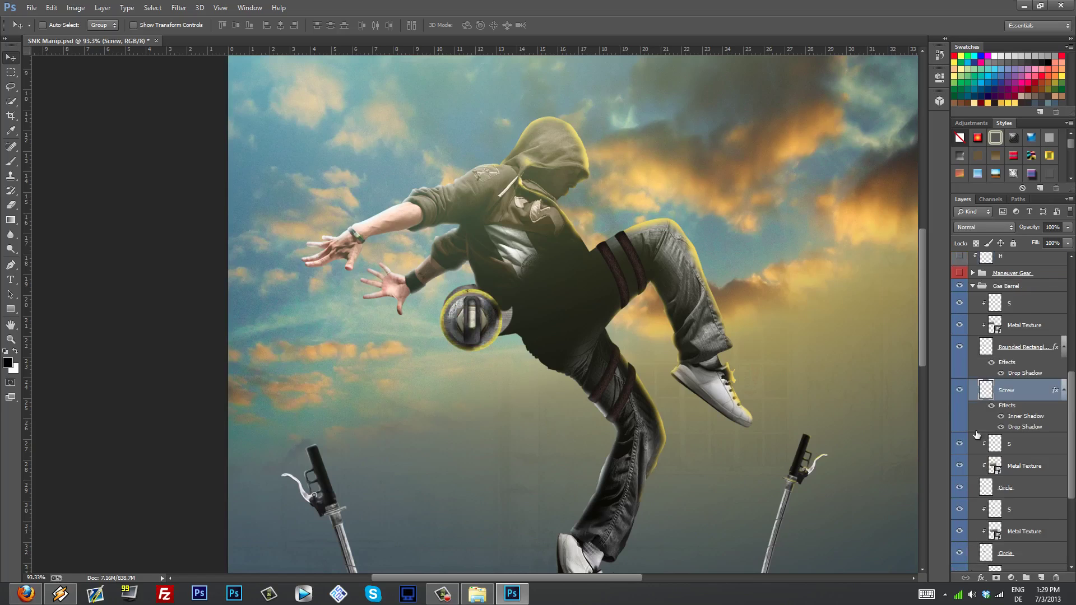
{"action": "scroll", "coordinate": [973, 354], "scroll_direction": "up", "scroll_amount": 3}
{"action": "left_click", "coordinate": [972, 352]}
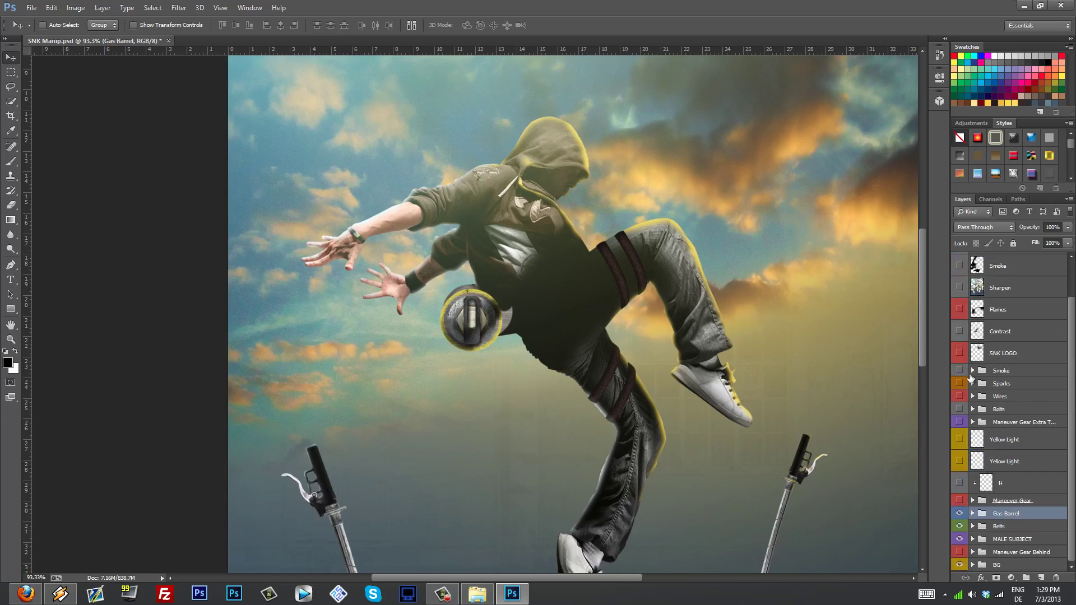
{"action": "left_click", "coordinate": [962, 515]}
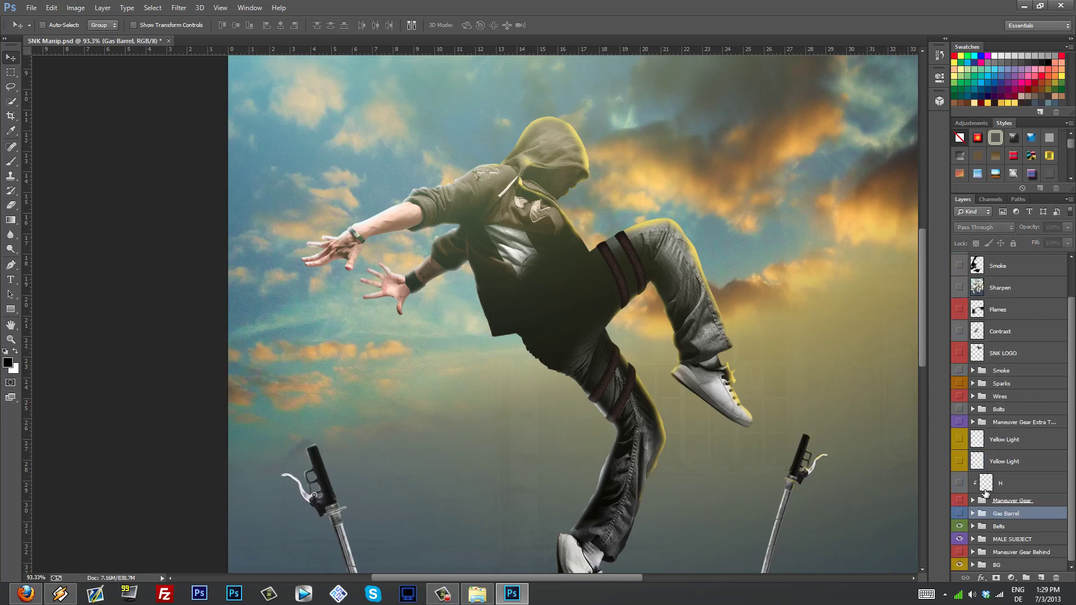
Expand the Belts group, examine the straps around the legs, and select the Belt layer
{"action": "left_click", "coordinate": [973, 527]}
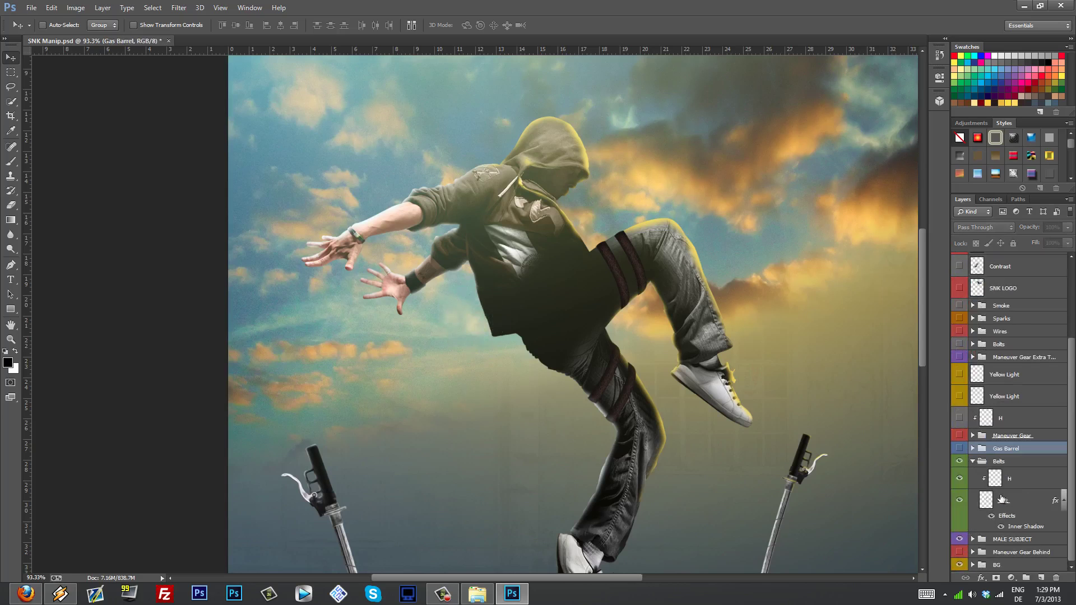
{"action": "scroll", "coordinate": [631, 393], "scroll_direction": "up", "scroll_amount": 3}
{"action": "scroll", "coordinate": [655, 420], "scroll_direction": "down", "scroll_amount": 2}
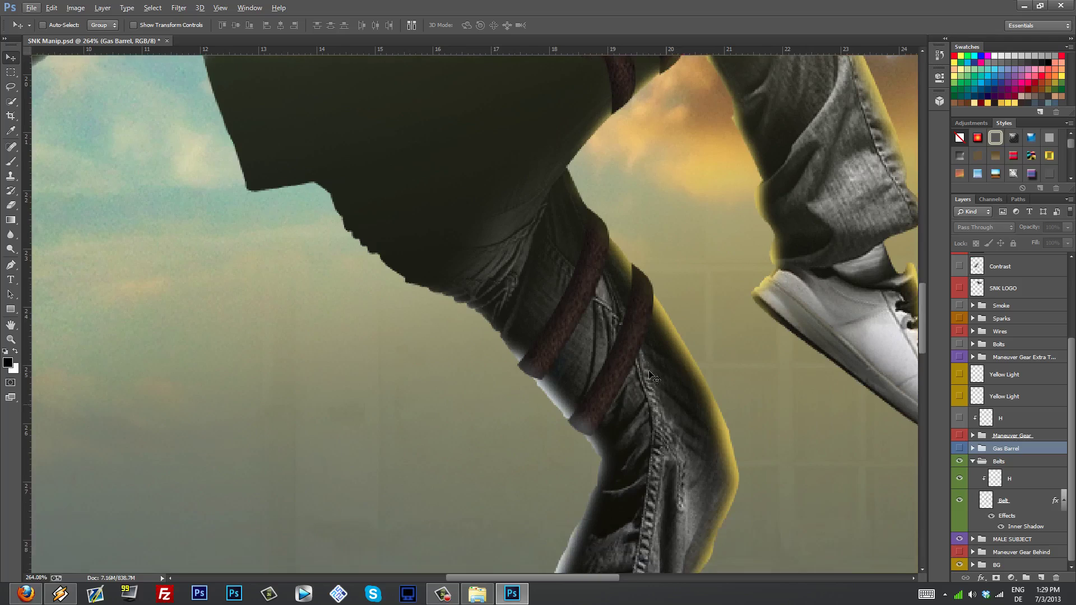
{"action": "scroll", "coordinate": [691, 405], "scroll_direction": "down", "scroll_amount": 3}
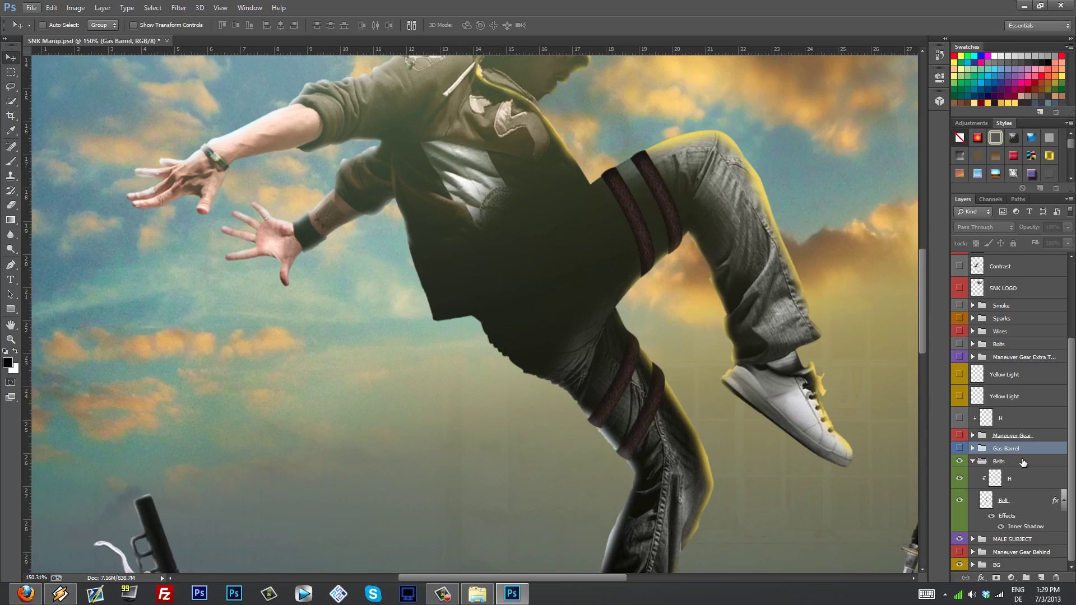
{"action": "key", "text": "alt"}
{"action": "left_click", "coordinate": [973, 504]}
{"action": "scroll", "coordinate": [694, 489], "scroll_direction": "up", "scroll_amount": 3}
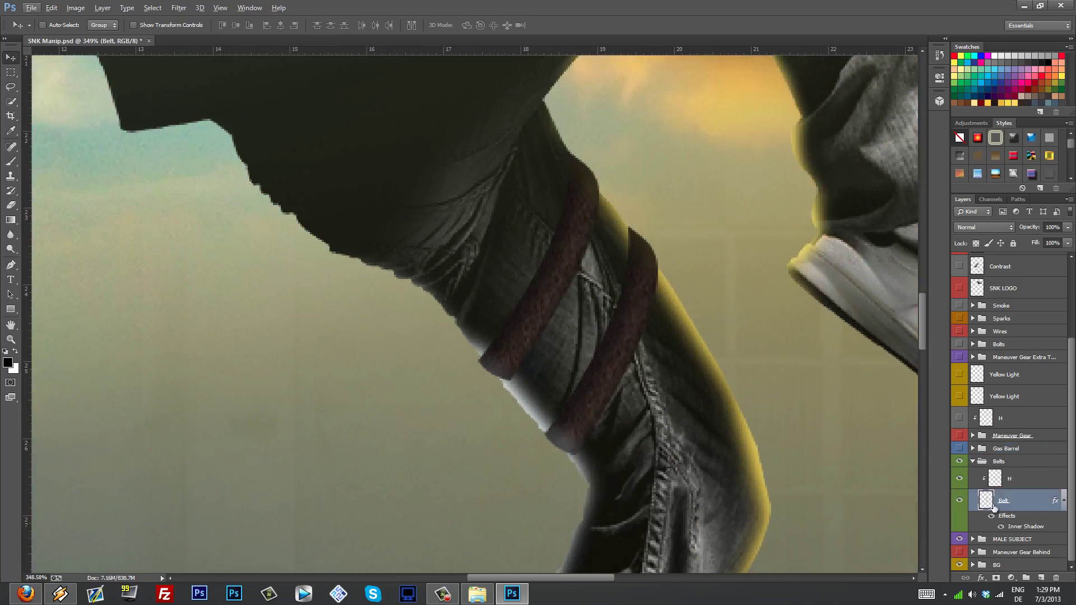
Toggle the Belt layer off and on, and hide the H highlight layer clipped to it
{"action": "left_click", "coordinate": [958, 502]}
{"action": "left_click", "coordinate": [958, 502]}
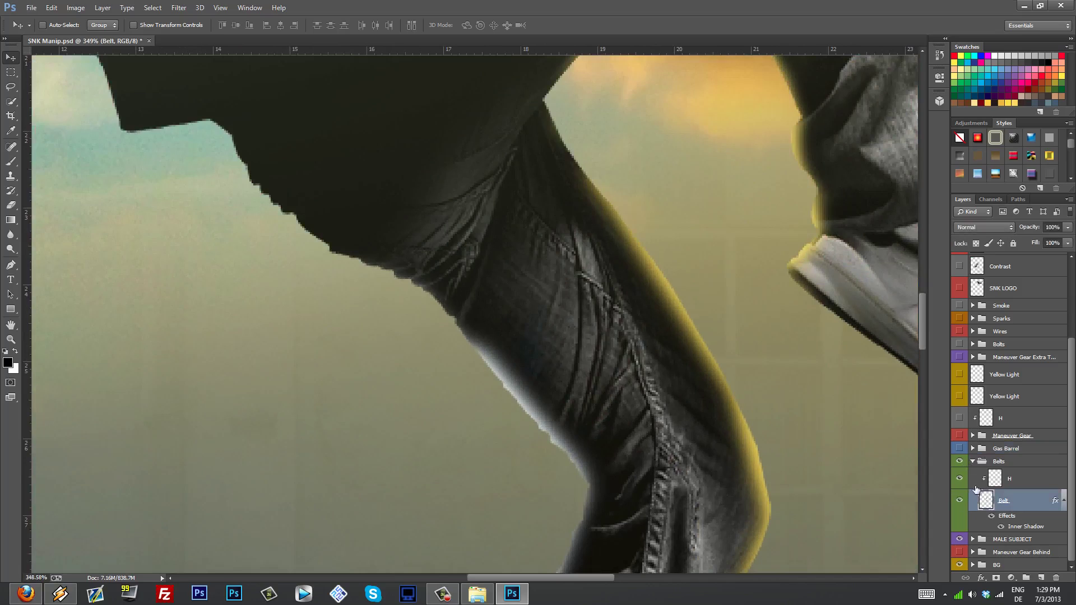
{"action": "left_click", "coordinate": [960, 479]}
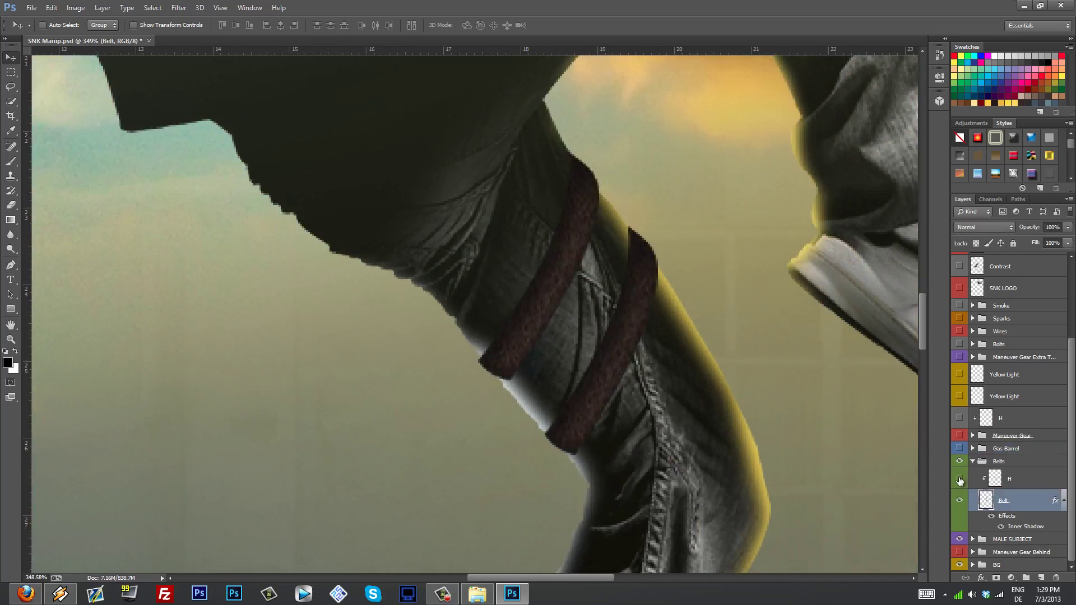
Inspect the Belt layer's Inner Shadow settings, compare the belts with the effect off and on, and cancel the dialog
{"action": "left_click", "coordinate": [1002, 526]}
{"action": "left_click", "coordinate": [1003, 526]}
{"action": "double_click", "coordinate": [1011, 526]}
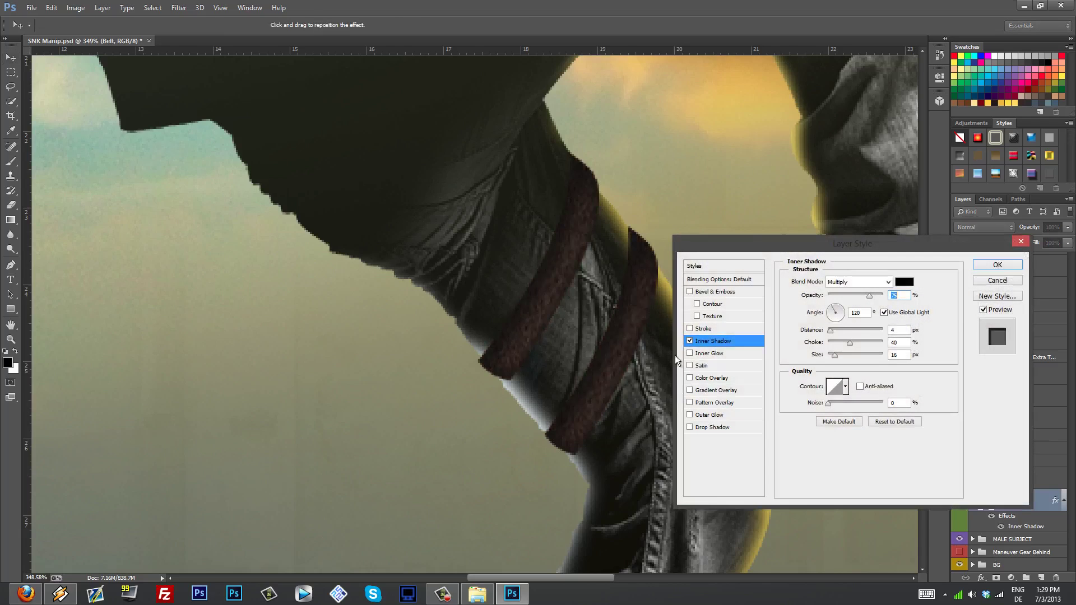
{"action": "left_click", "coordinate": [690, 341]}
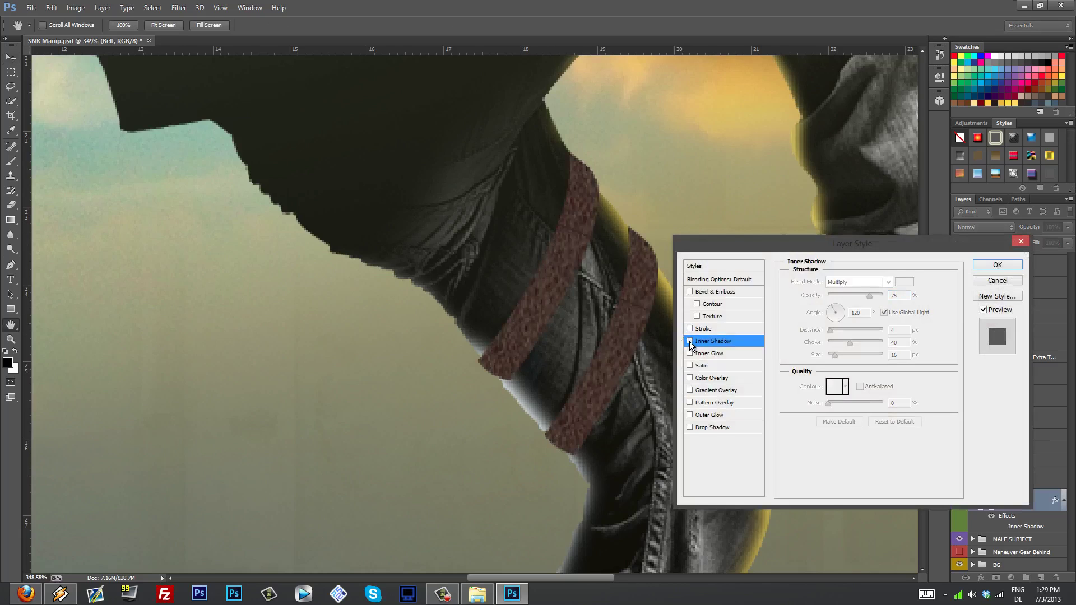
{"action": "left_click", "coordinate": [690, 342]}
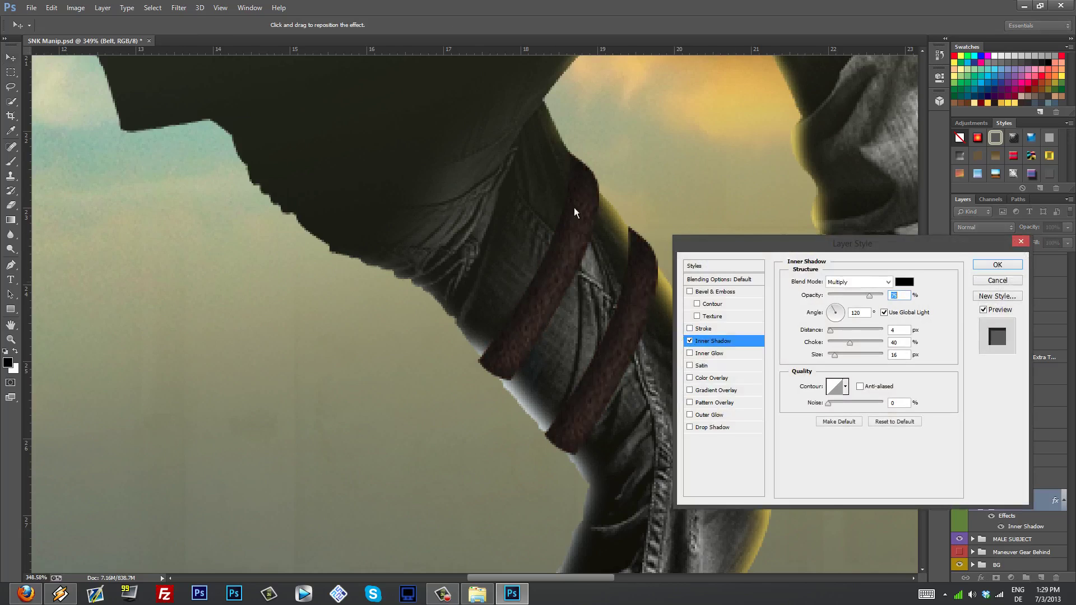
{"action": "left_click", "coordinate": [1010, 280]}
Show the H layer clipped to Belt again, and collapse and hide the Belts group
{"action": "scroll", "coordinate": [702, 337], "scroll_direction": "down", "scroll_amount": 3}
{"action": "scroll", "coordinate": [721, 344], "scroll_direction": "down", "scroll_amount": 3}
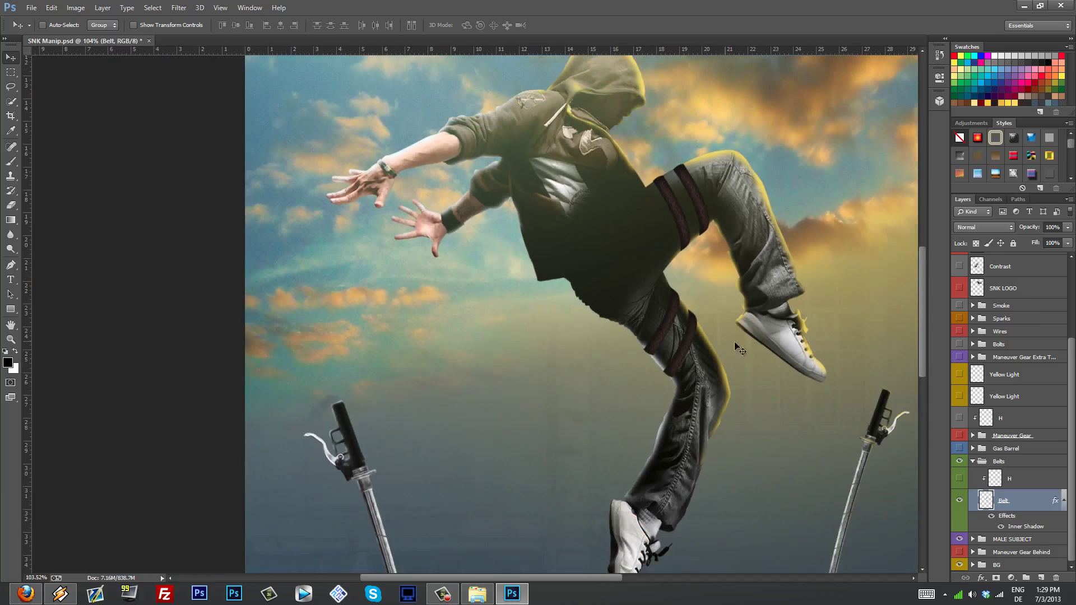
{"action": "scroll", "coordinate": [716, 341], "scroll_direction": "down", "scroll_amount": 1}
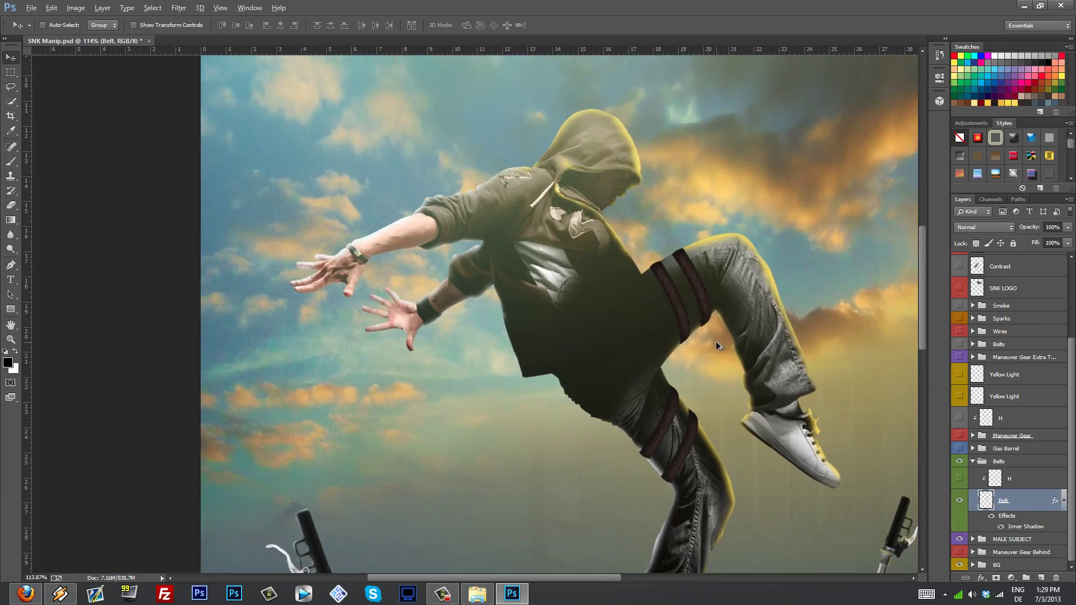
{"action": "scroll", "coordinate": [704, 326], "scroll_direction": "down", "scroll_amount": 1}
{"action": "scroll", "coordinate": [704, 328], "scroll_direction": "up", "scroll_amount": 2}
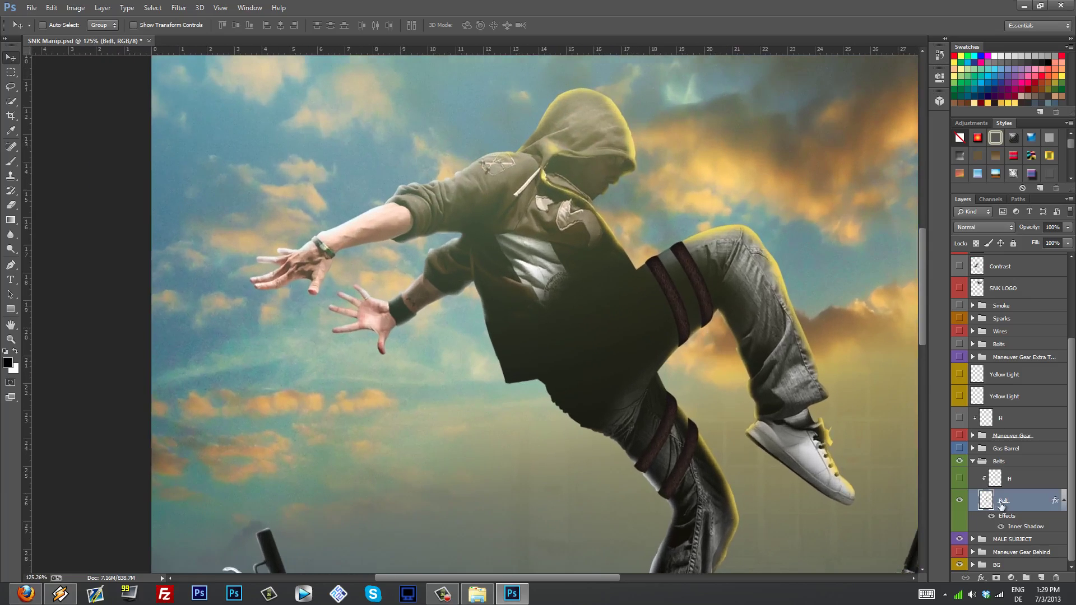
{"action": "left_click", "coordinate": [959, 477]}
{"action": "left_click", "coordinate": [999, 461]}
{"action": "left_click", "coordinate": [974, 462]}
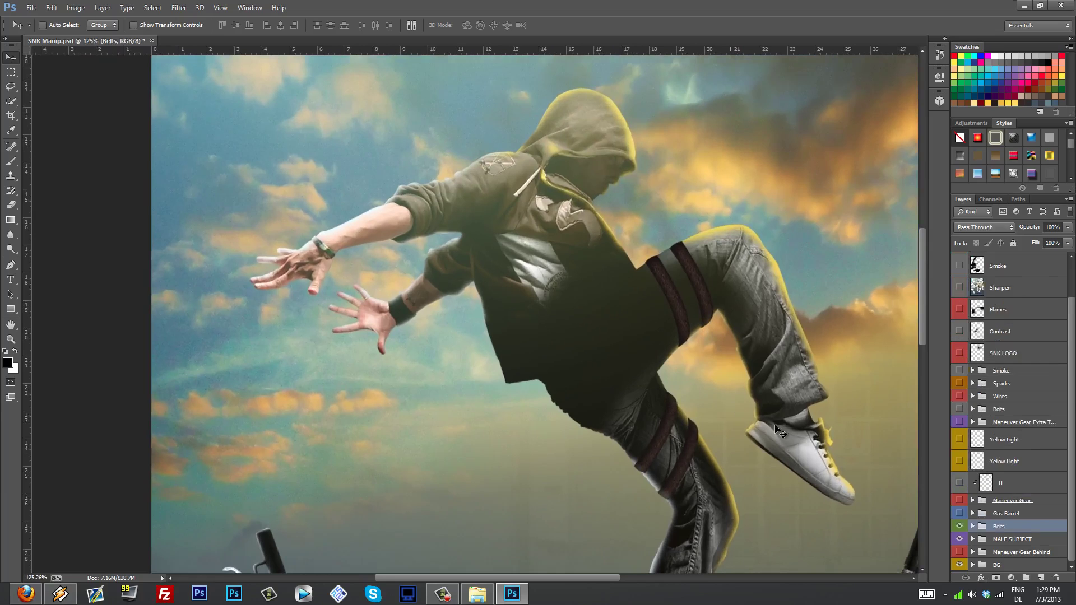
{"action": "left_click", "coordinate": [960, 527]}
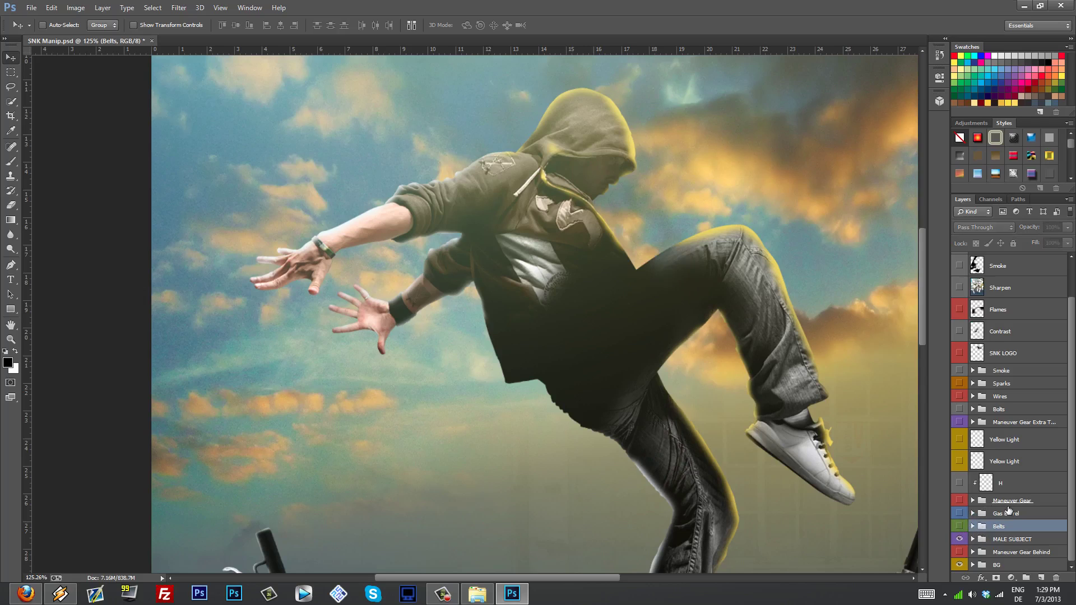
Expand the MALE SUBJECT group to inspect the Male layer and its clipped H and S layers
{"action": "scroll", "coordinate": [742, 482], "scroll_direction": "down", "scroll_amount": 2, "text": "alt"}
{"action": "scroll", "coordinate": [743, 482], "scroll_direction": "down", "scroll_amount": 3}
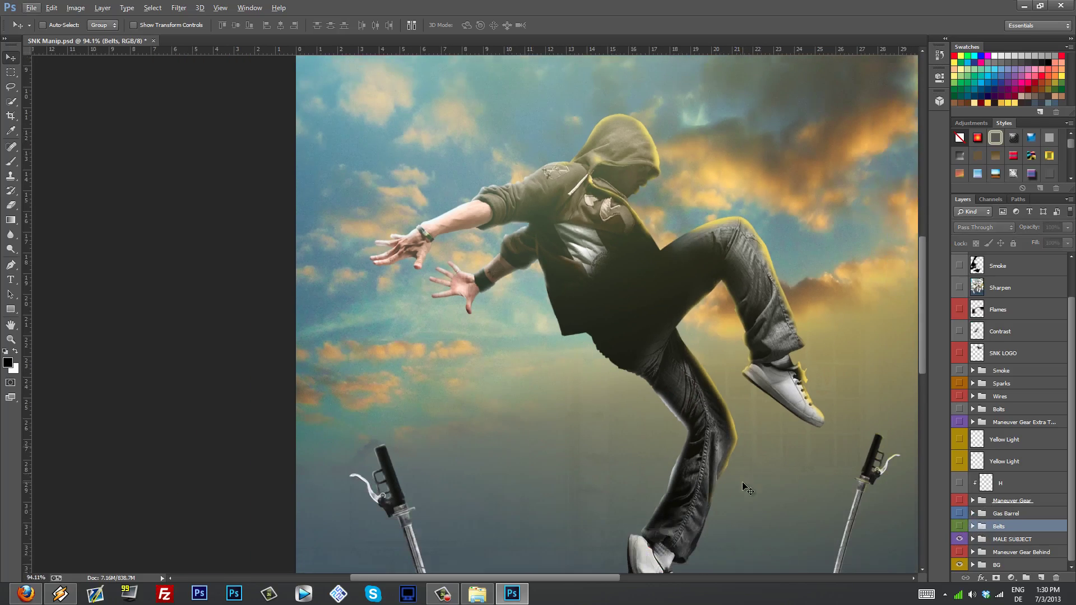
{"action": "scroll", "coordinate": [742, 482], "scroll_direction": "down", "scroll_amount": 1}
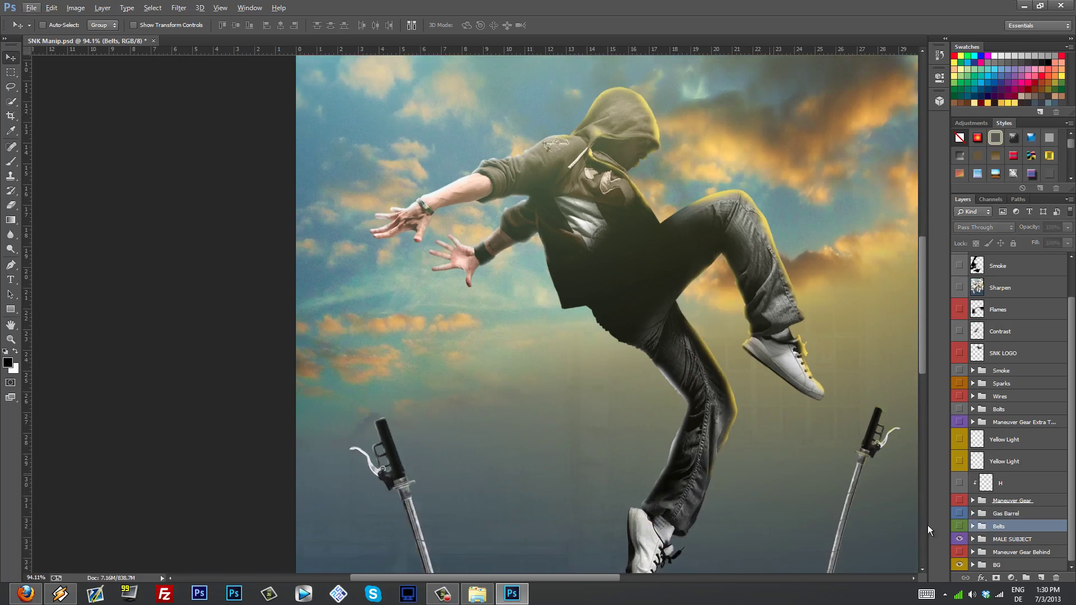
{"action": "left_click", "coordinate": [997, 540]}
{"action": "left_click", "coordinate": [973, 539]}
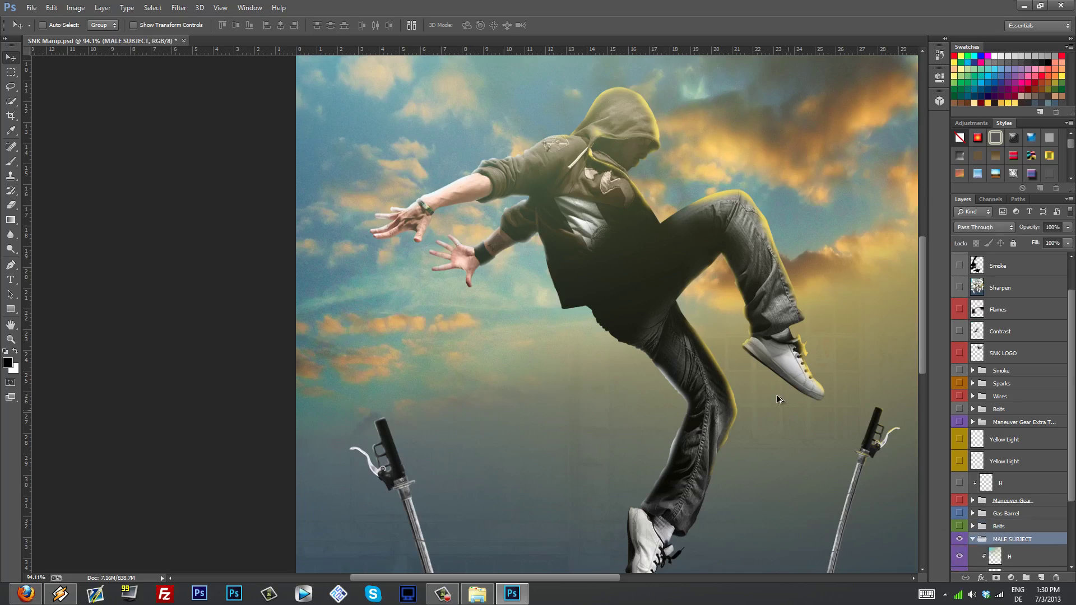
{"action": "scroll", "coordinate": [794, 385], "scroll_direction": "down", "scroll_amount": 2, "text": "alt"}
{"action": "left_click_drag", "start_coordinate": [612, 361], "coordinate": [460, 334]}
{"action": "scroll", "coordinate": [965, 524], "scroll_direction": "down", "scroll_amount": 4}
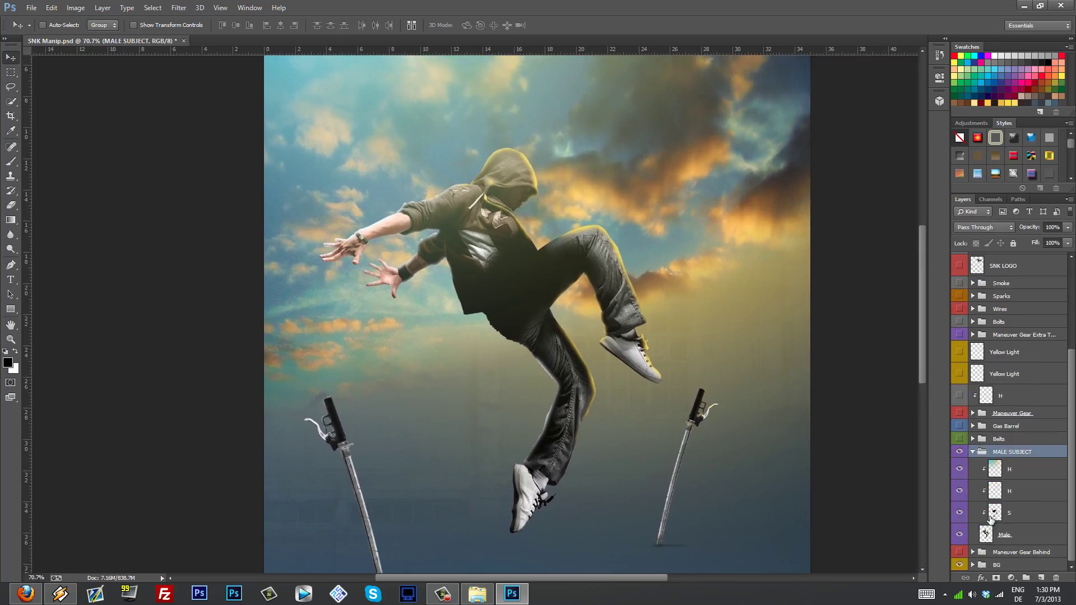
Select the Male layer and hide the S and two H layers clipped to it to view the untouched man
{"action": "left_click", "coordinate": [1038, 535]}
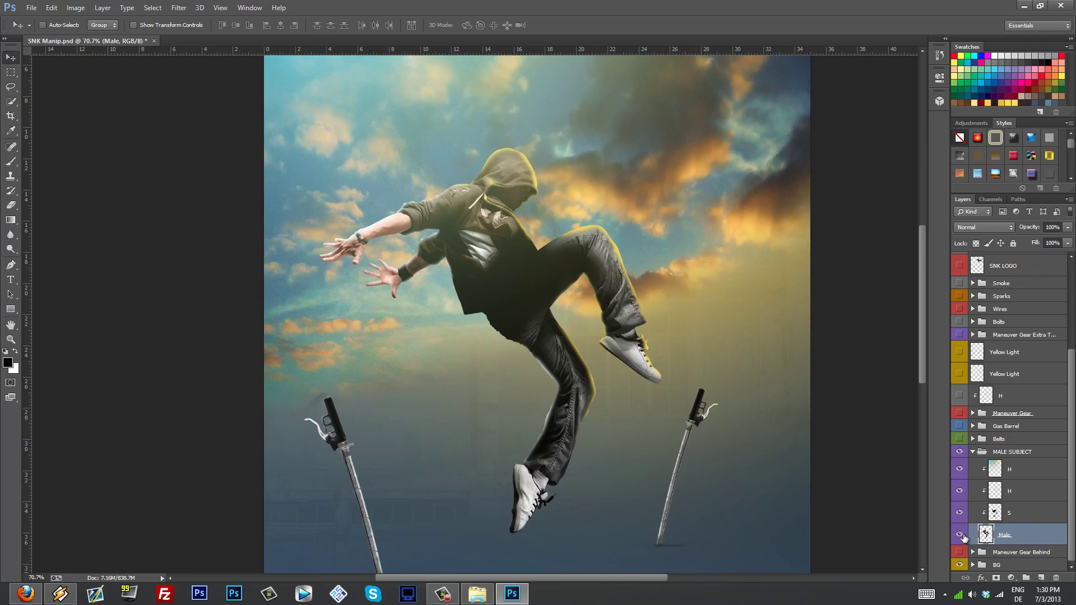
{"action": "left_click_drag", "start_coordinate": [959, 513], "coordinate": [963, 471]}
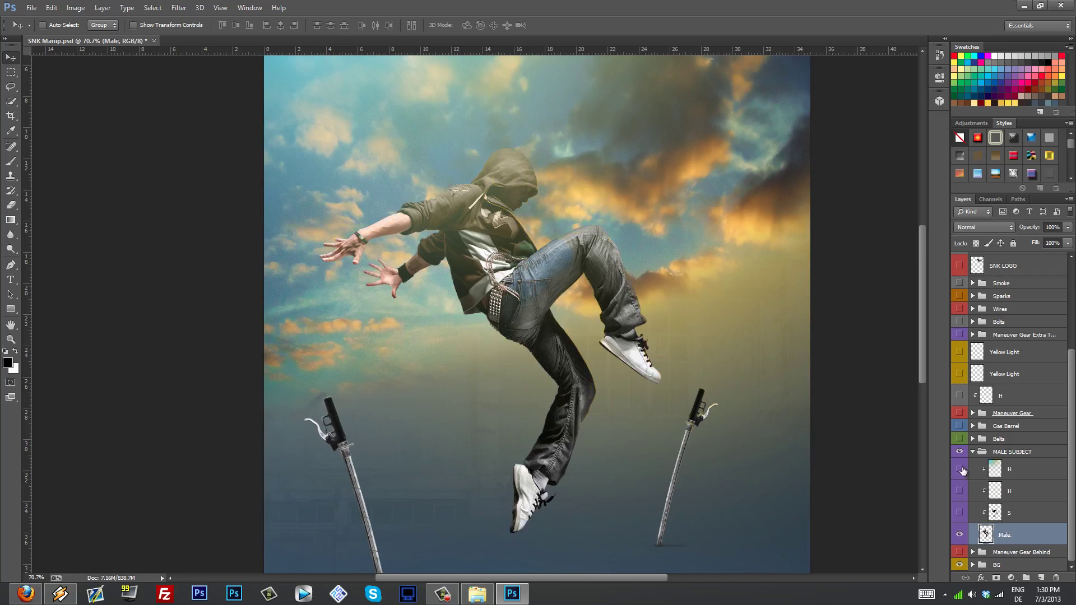
{"action": "scroll", "coordinate": [560, 137], "scroll_direction": "up", "scroll_amount": 5, "text": "alt"}
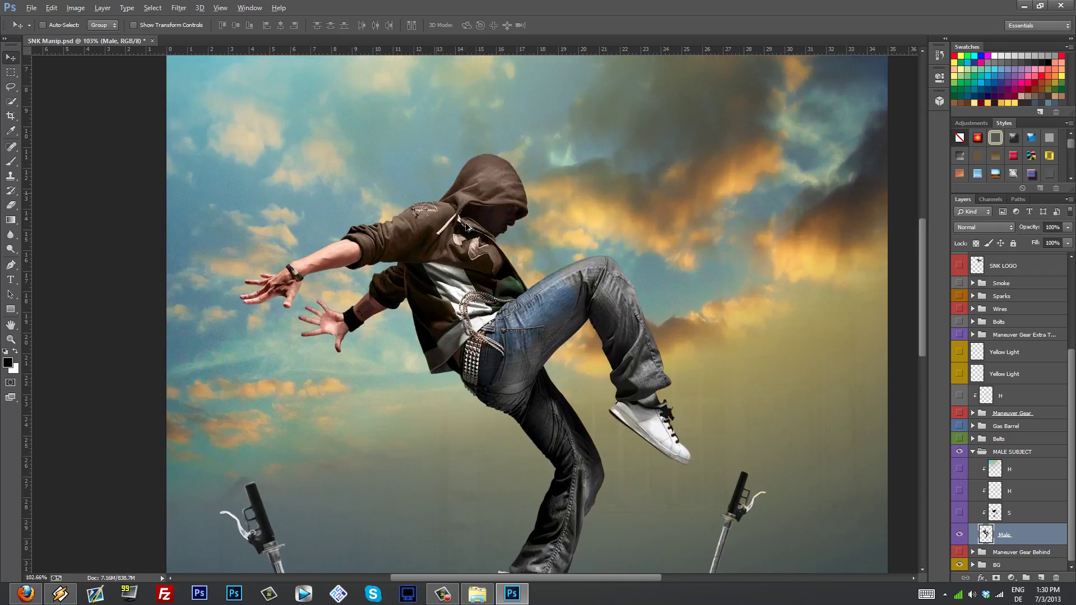
{"action": "scroll", "coordinate": [822, 500], "scroll_direction": "up", "scroll_amount": 1}
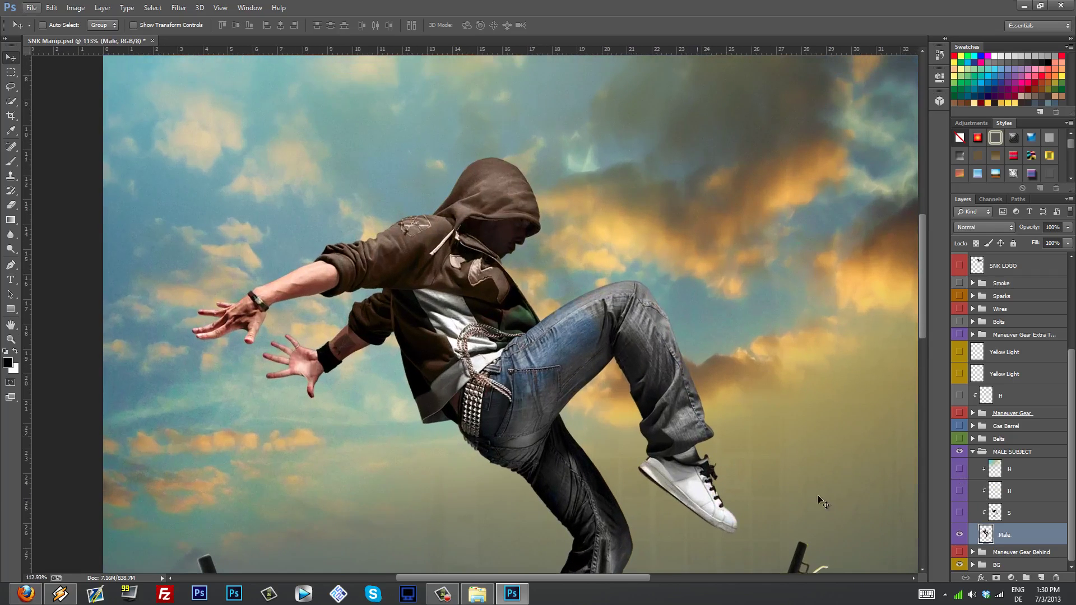
Show the S layer clipped to Male and inspect the shading it adds around the man's waist and thighs
{"action": "left_click", "coordinate": [1011, 514]}
{"action": "left_click", "coordinate": [960, 514]}
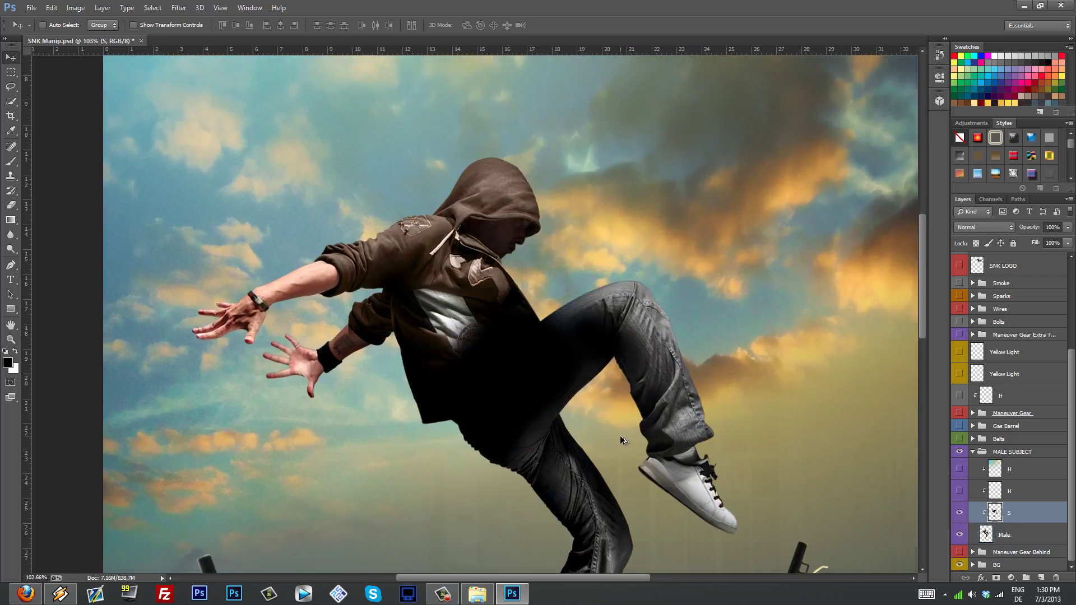
{"action": "scroll", "coordinate": [617, 436], "scroll_direction": "down", "scroll_amount": 2, "text": "alt"}
{"action": "scroll", "coordinate": [547, 401], "scroll_direction": "up", "scroll_amount": 3, "text": "alt"}
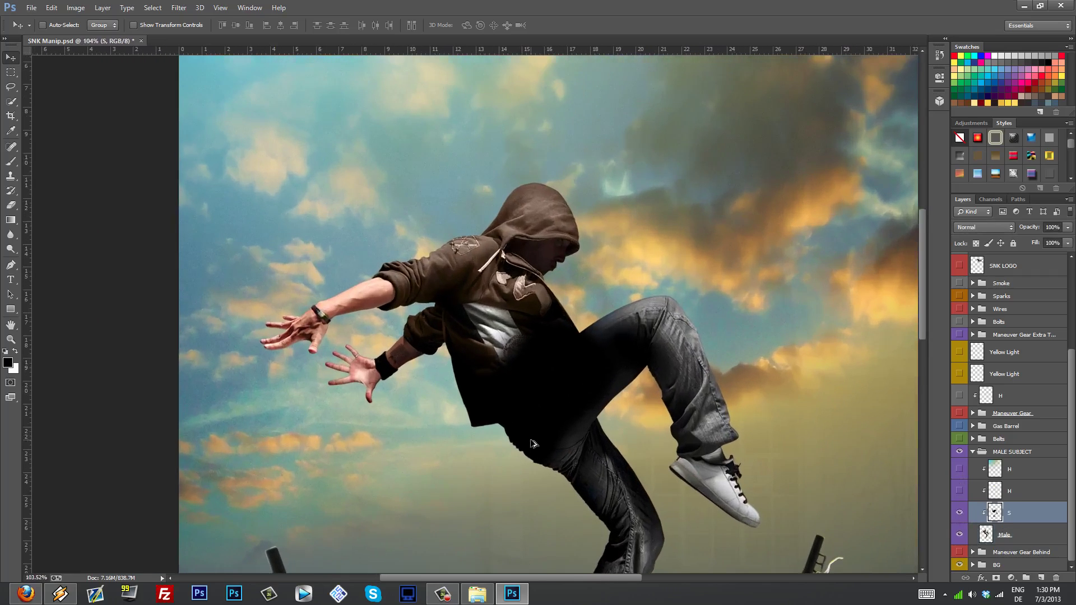
{"action": "scroll", "coordinate": [572, 453], "scroll_direction": "up", "scroll_amount": 4, "text": "alt"}
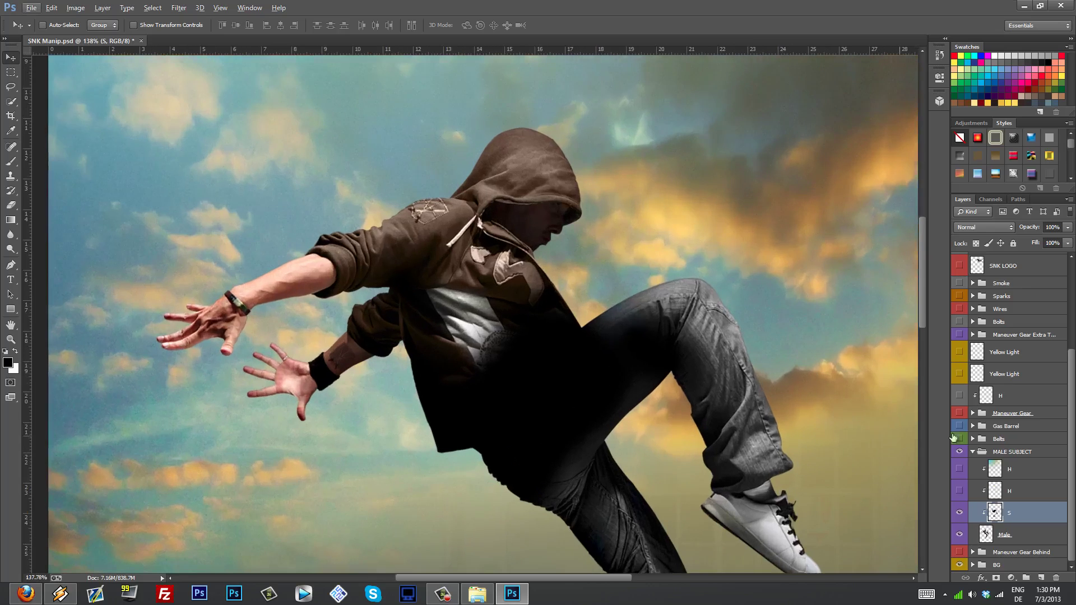
Toggle the Maneuver Gear group on and off to compare its placement with the shaded area of the man
{"action": "left_click", "coordinate": [960, 413]}
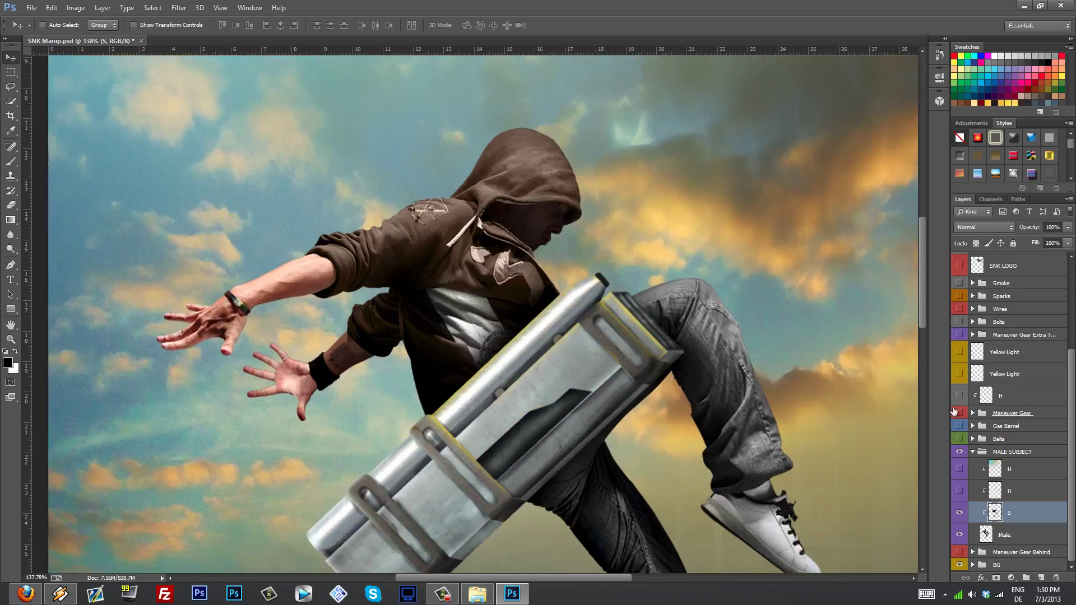
{"action": "left_click", "coordinate": [960, 413]}
{"action": "scroll", "coordinate": [542, 416], "scroll_direction": "down", "scroll_amount": 1}
{"action": "scroll", "coordinate": [542, 416], "scroll_direction": "down", "scroll_amount": 2}
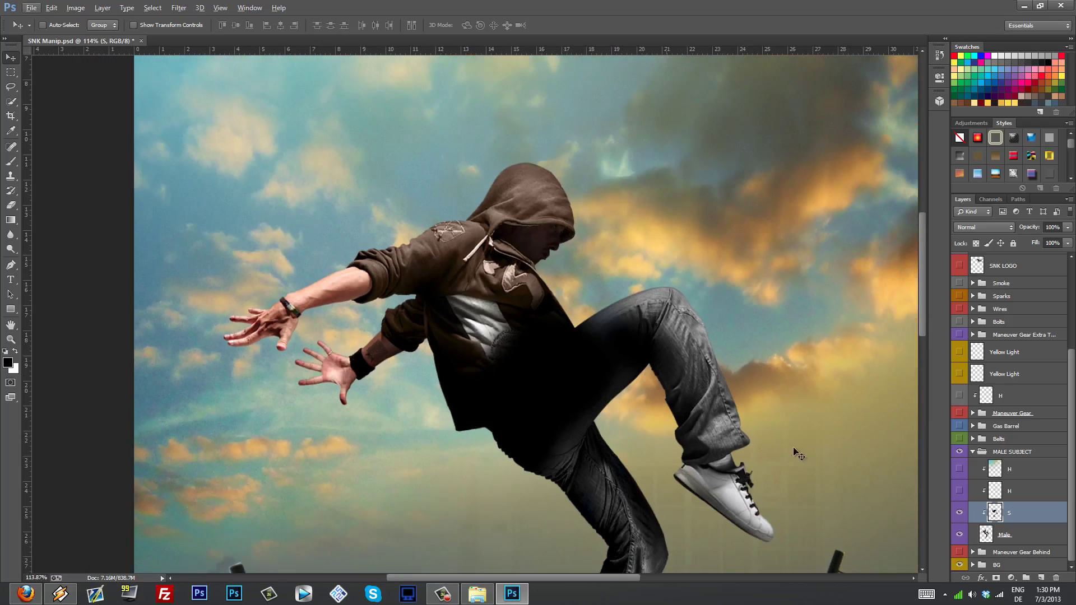
Show both H layers clipped to Male and examine the rim light and soft highlights on the man
{"action": "left_click", "coordinate": [961, 491]}
{"action": "scroll", "coordinate": [628, 241], "scroll_direction": "up", "scroll_amount": 2}
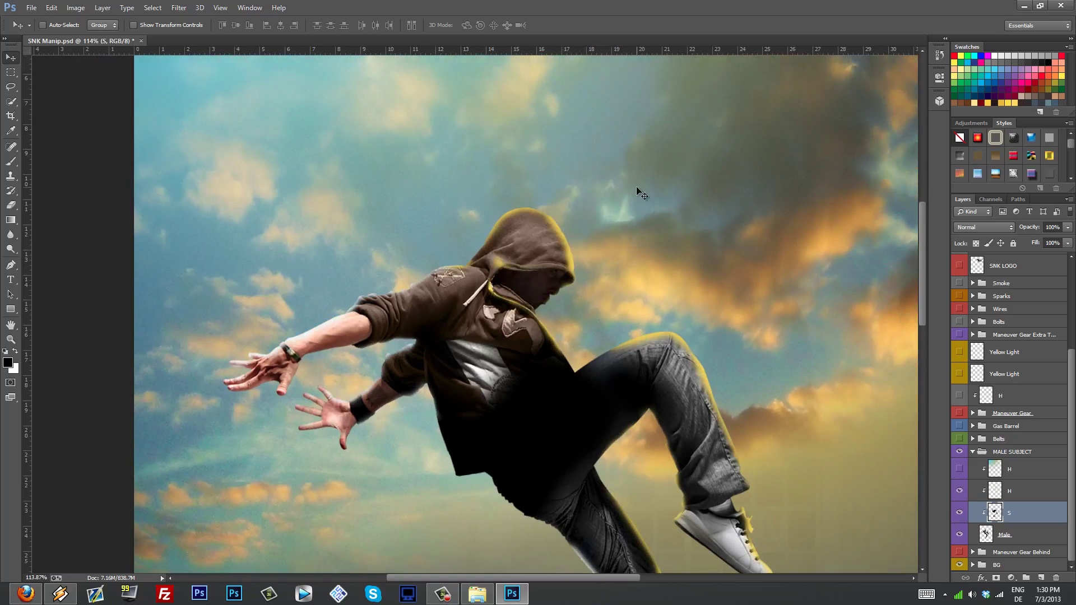
{"action": "left_click", "coordinate": [960, 471]}
{"action": "scroll", "coordinate": [614, 371], "scroll_direction": "down", "scroll_amount": 3}
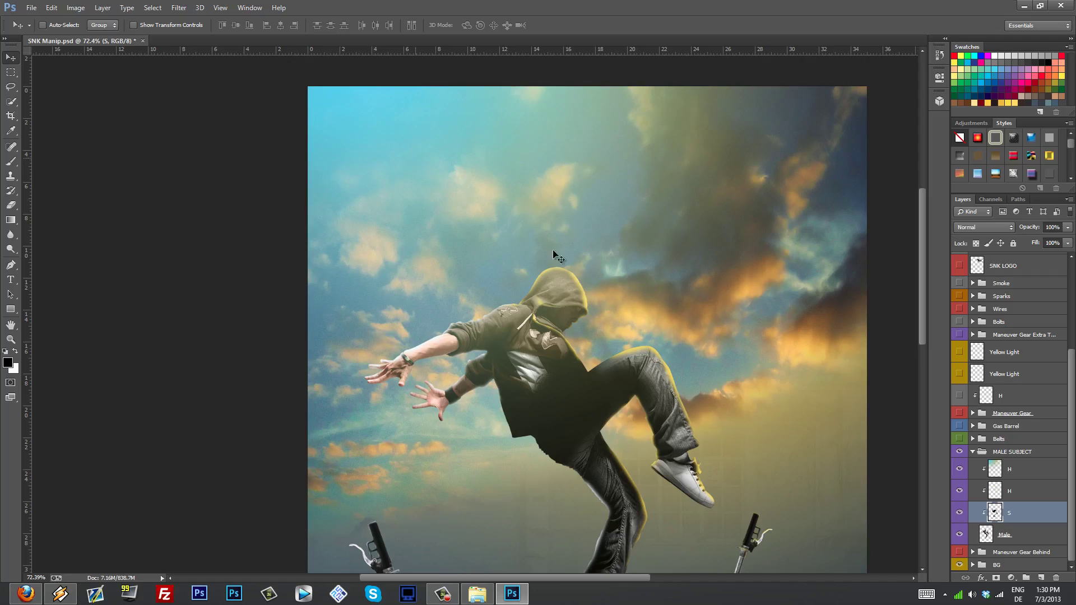
{"action": "scroll", "coordinate": [589, 311], "scroll_direction": "up", "scroll_amount": 2}
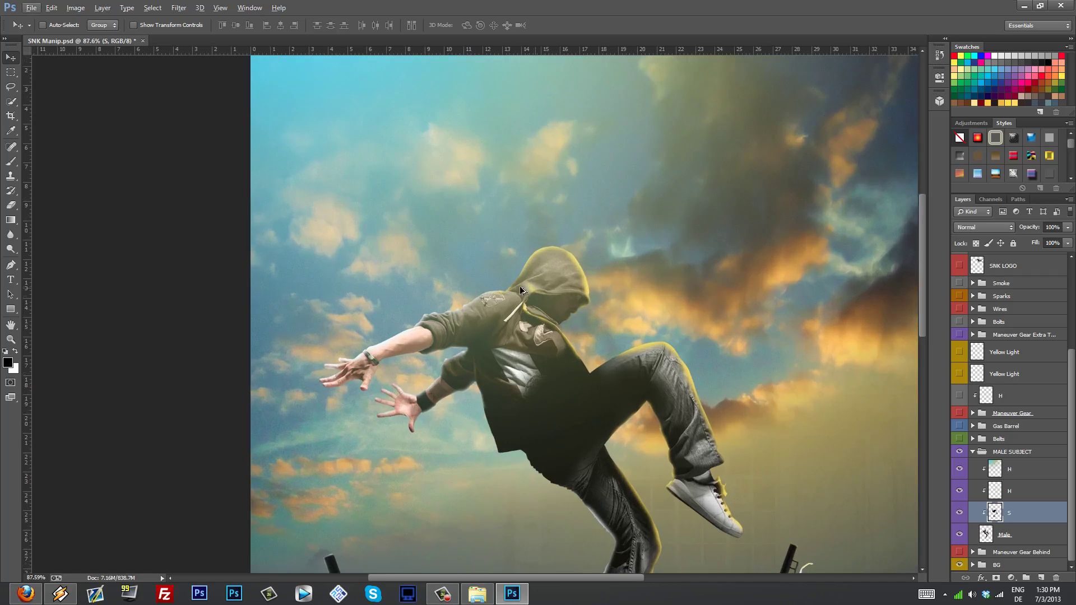
{"action": "scroll", "coordinate": [465, 278], "scroll_direction": "down", "scroll_amount": 2}
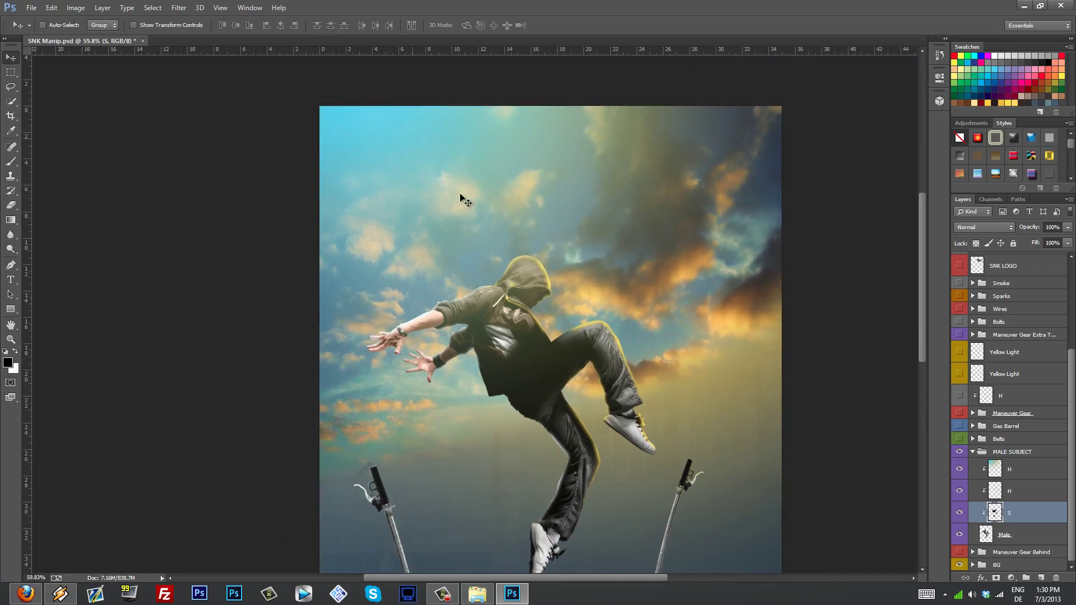
{"action": "scroll", "coordinate": [496, 305], "scroll_direction": "up", "scroll_amount": 2}
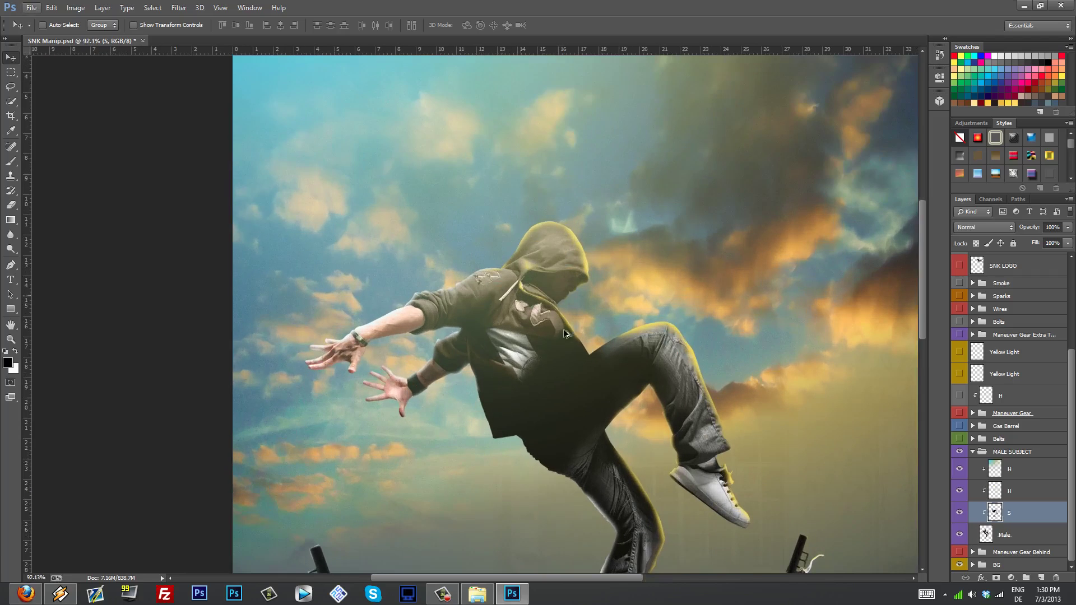
{"action": "scroll", "coordinate": [660, 402], "scroll_direction": "down", "scroll_amount": 1}
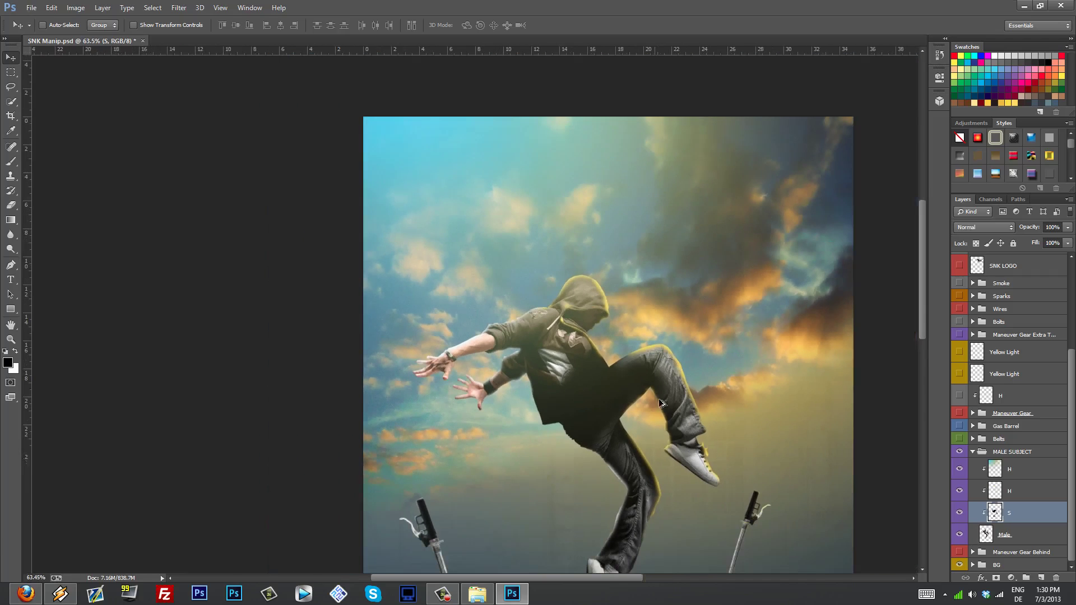
Collapse and hide the MALE SUBJECT group, and open SNK Sword.psd from the Shingeki No Kyojin Manip folder
{"action": "left_click", "coordinate": [973, 452]}
{"action": "left_click", "coordinate": [961, 539]}
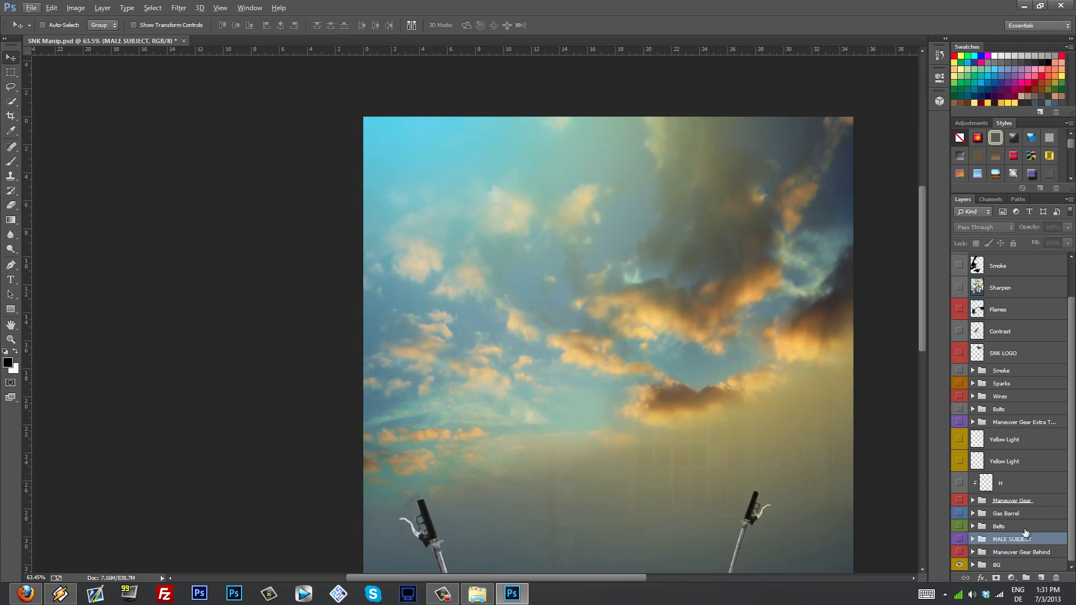
{"action": "left_click", "coordinate": [477, 594]}
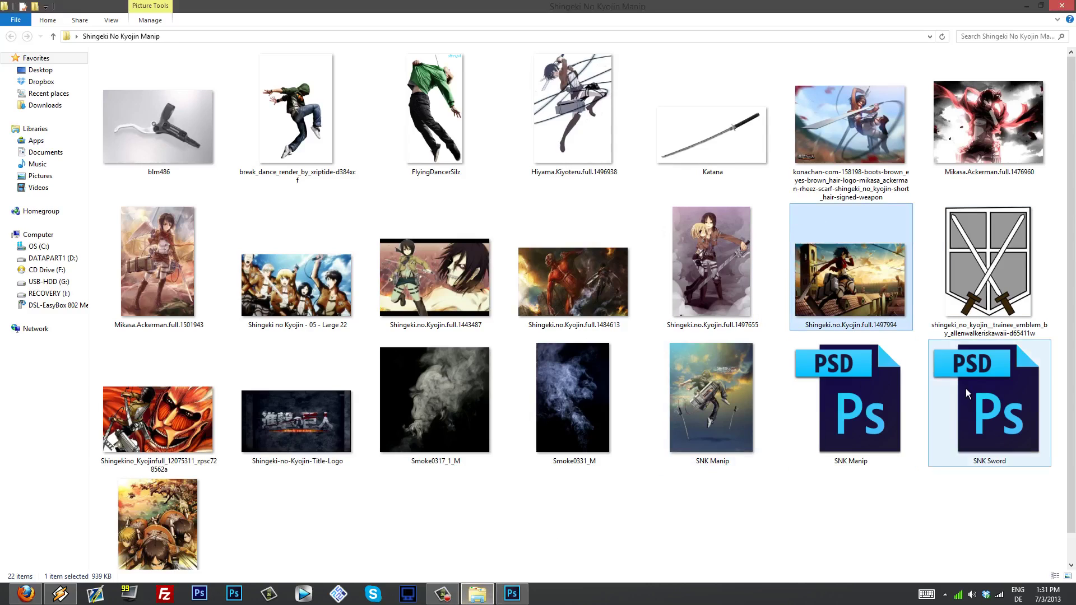
{"action": "double_click", "coordinate": [994, 392]}
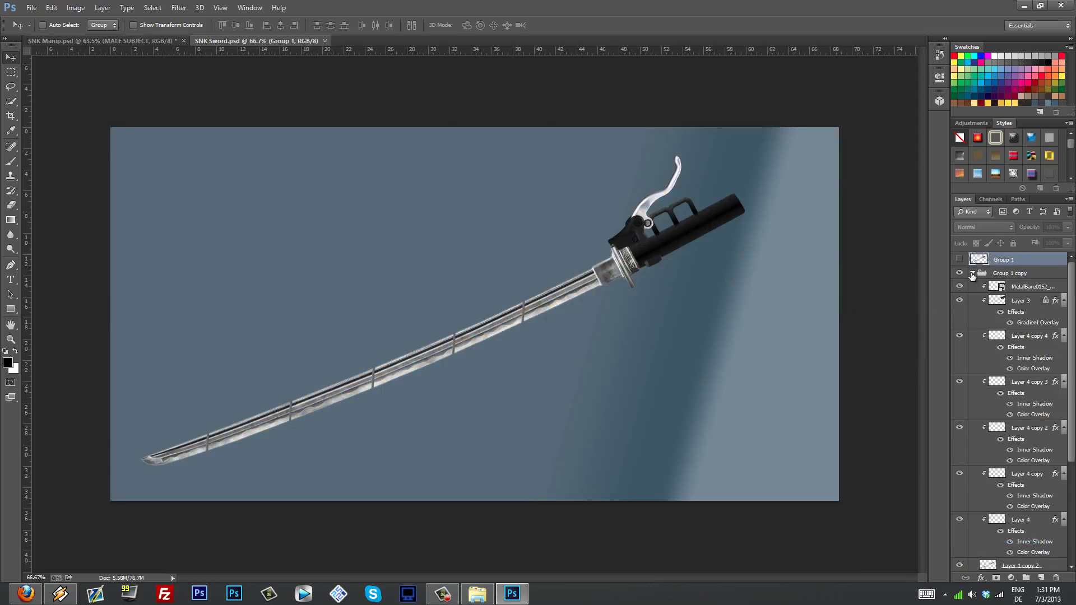
Select the metal texture layer above Layer 3 in Group 1 copy and hide it
{"action": "left_click", "coordinate": [972, 273]}
{"action": "left_click", "coordinate": [973, 274]}
{"action": "left_click", "coordinate": [1026, 287]}
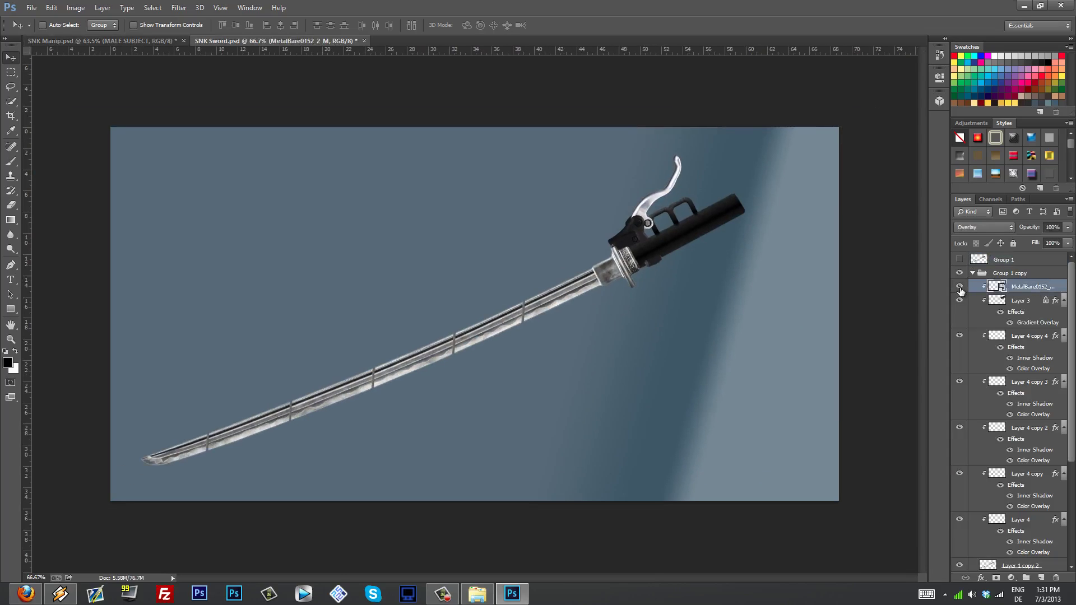
{"action": "left_click", "coordinate": [959, 288]}
{"action": "left_click", "coordinate": [961, 289]}
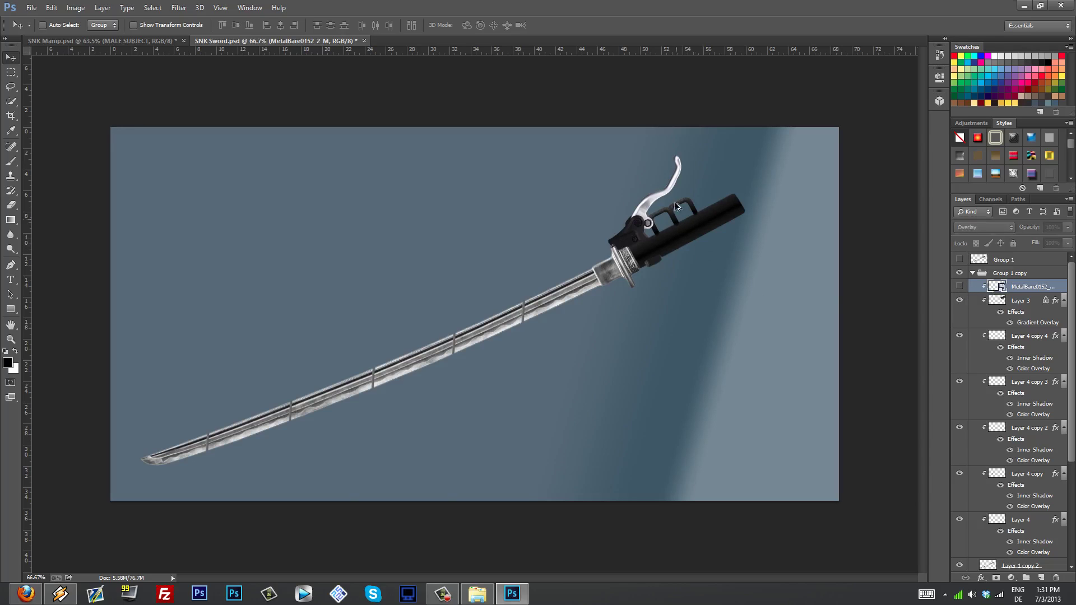
Examine the sword's handle up close and look through the layers of Group 1 copy
{"action": "scroll", "coordinate": [700, 211], "scroll_direction": "up", "scroll_amount": 2}
{"action": "scroll", "coordinate": [699, 211], "scroll_direction": "up", "scroll_amount": 3}
{"action": "scroll", "coordinate": [729, 190], "scroll_direction": "down", "scroll_amount": 2}
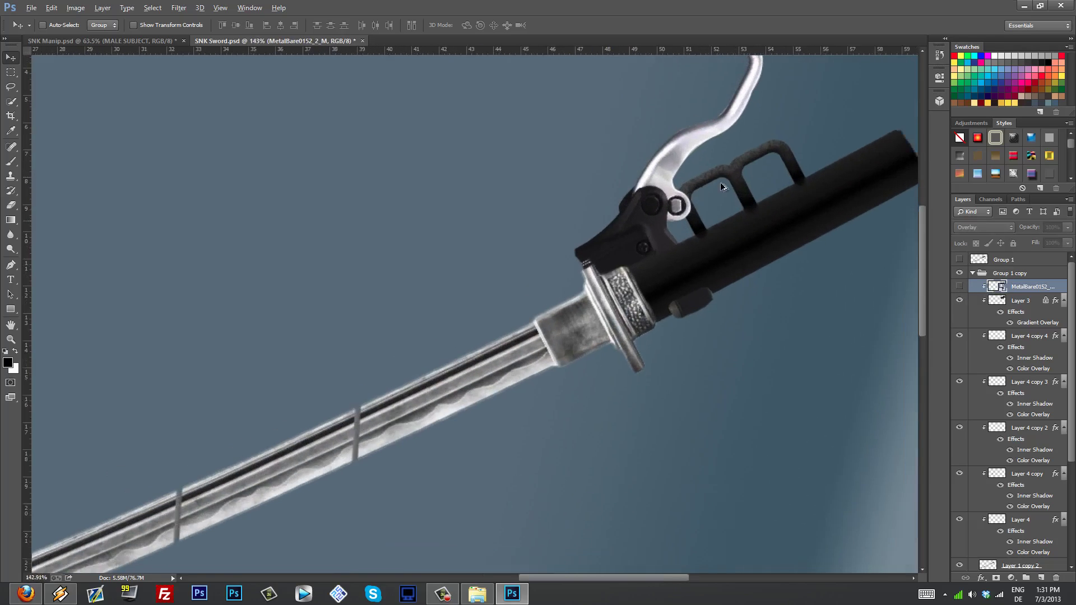
{"action": "scroll", "coordinate": [729, 188], "scroll_direction": "down", "scroll_amount": 4}
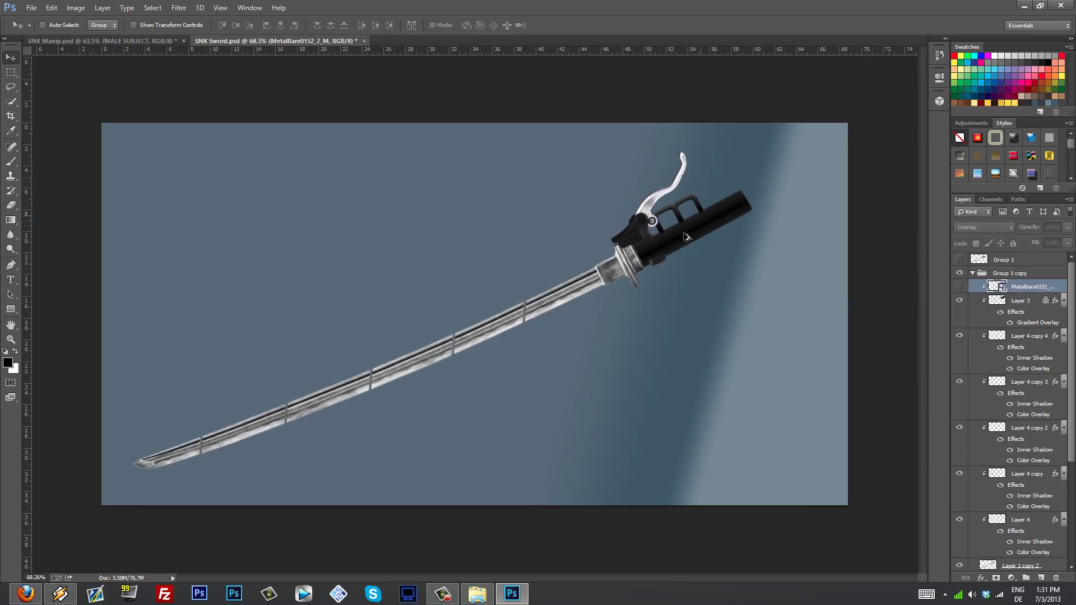
{"action": "scroll", "coordinate": [682, 267], "scroll_direction": "down", "scroll_amount": 2}
{"action": "scroll", "coordinate": [973, 463], "scroll_direction": "down", "scroll_amount": 3}
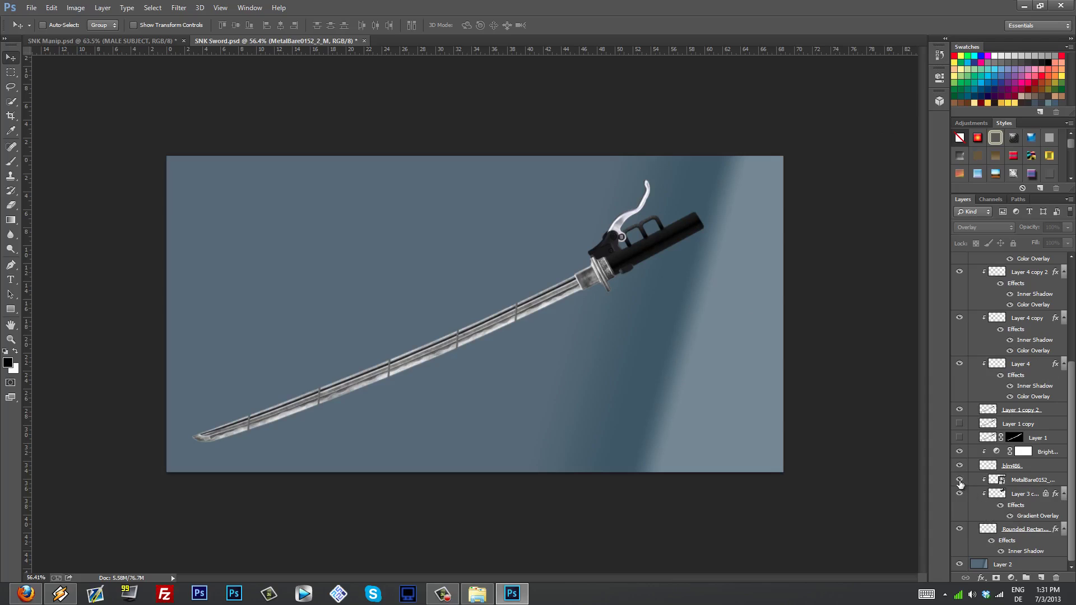
{"action": "scroll", "coordinate": [962, 487], "scroll_direction": "up", "scroll_amount": 3}
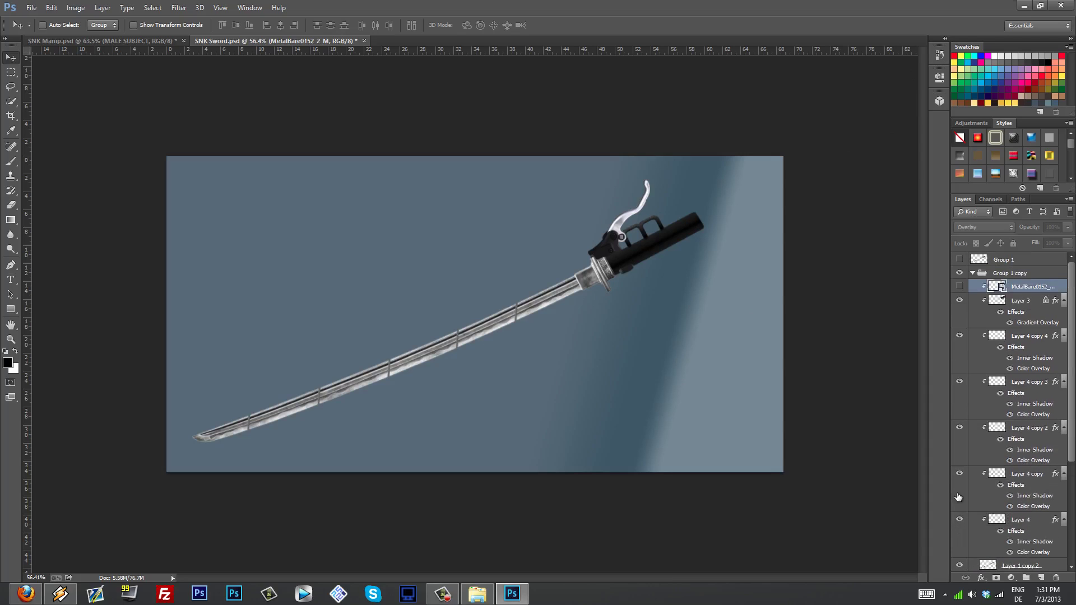
Toggle Layer 3 off and on to compare the grip with and without its gradient overlay, examining the handle up close
{"action": "left_click", "coordinate": [959, 303]}
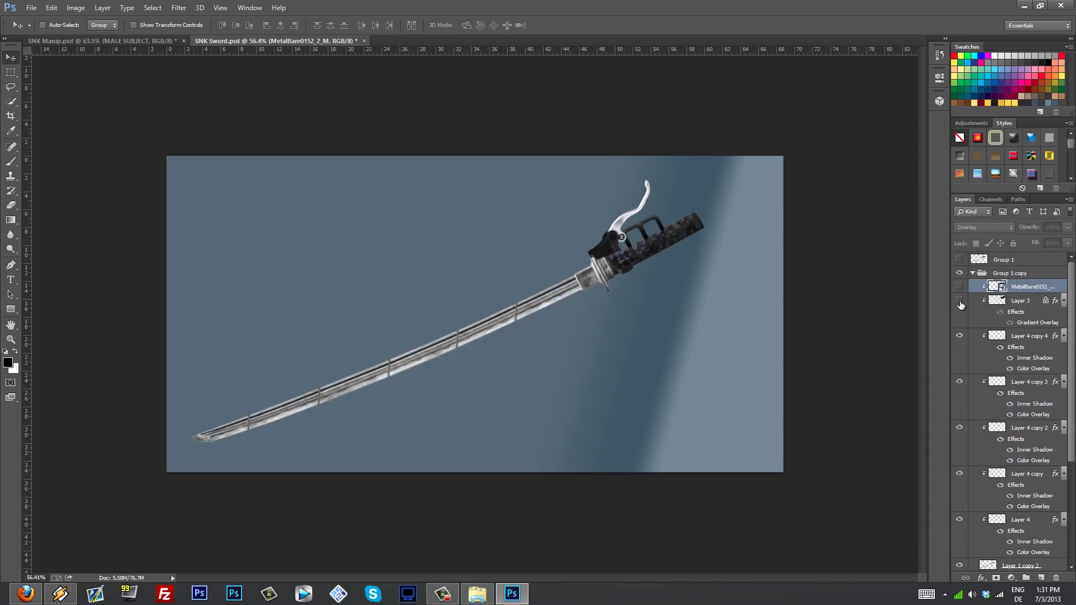
{"action": "left_click", "coordinate": [959, 302]}
{"action": "scroll", "coordinate": [661, 244], "scroll_direction": "up", "scroll_amount": 5}
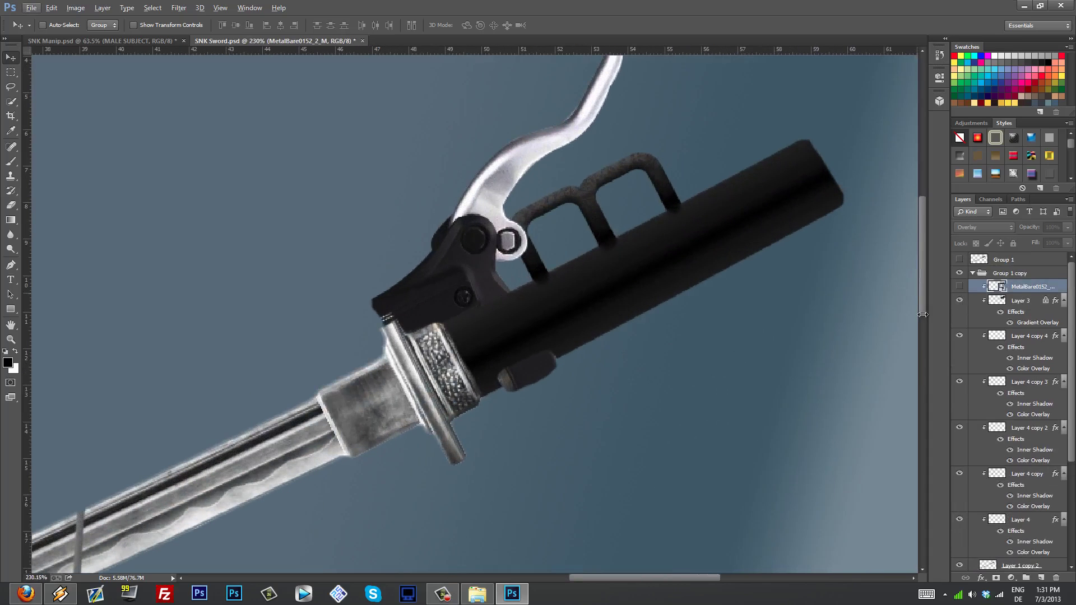
{"action": "left_click", "coordinate": [1010, 301]}
{"action": "left_click", "coordinate": [960, 302]}
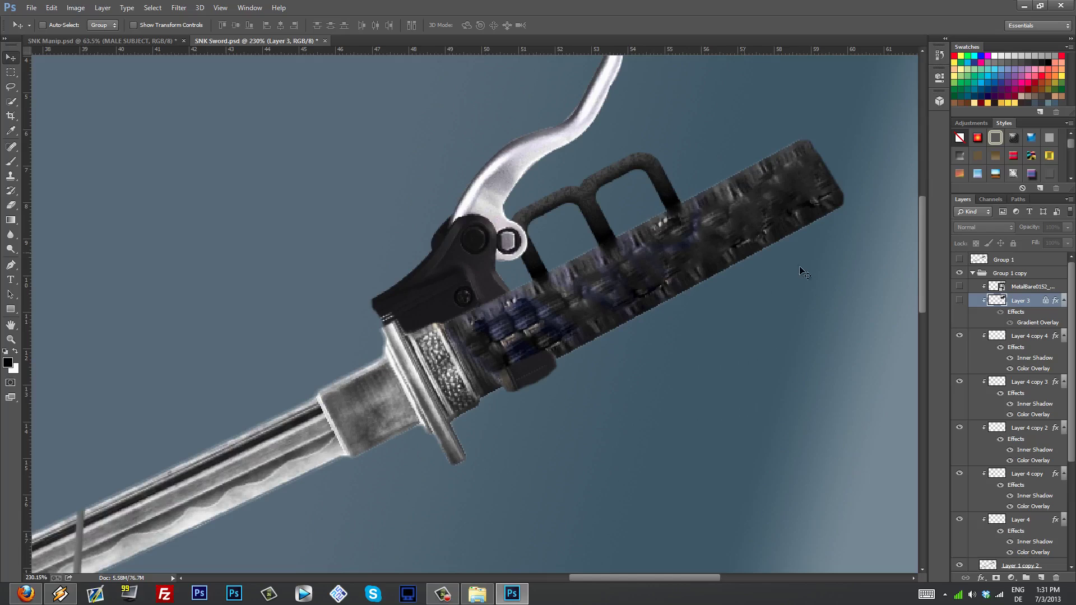
{"action": "left_click", "coordinate": [960, 301]}
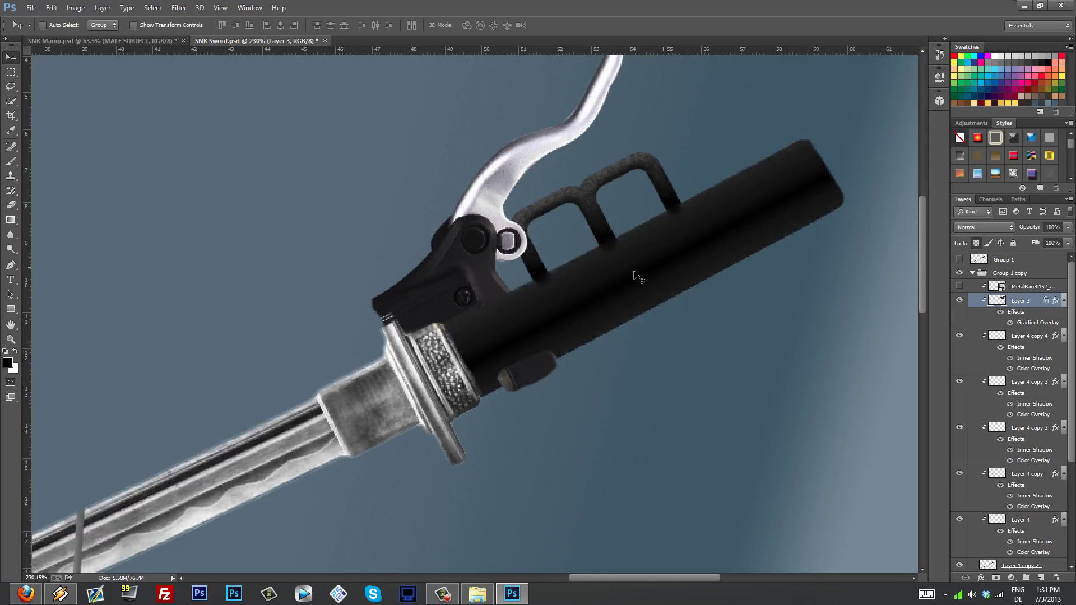
{"action": "scroll", "coordinate": [749, 331], "scroll_direction": "down", "scroll_amount": 5}
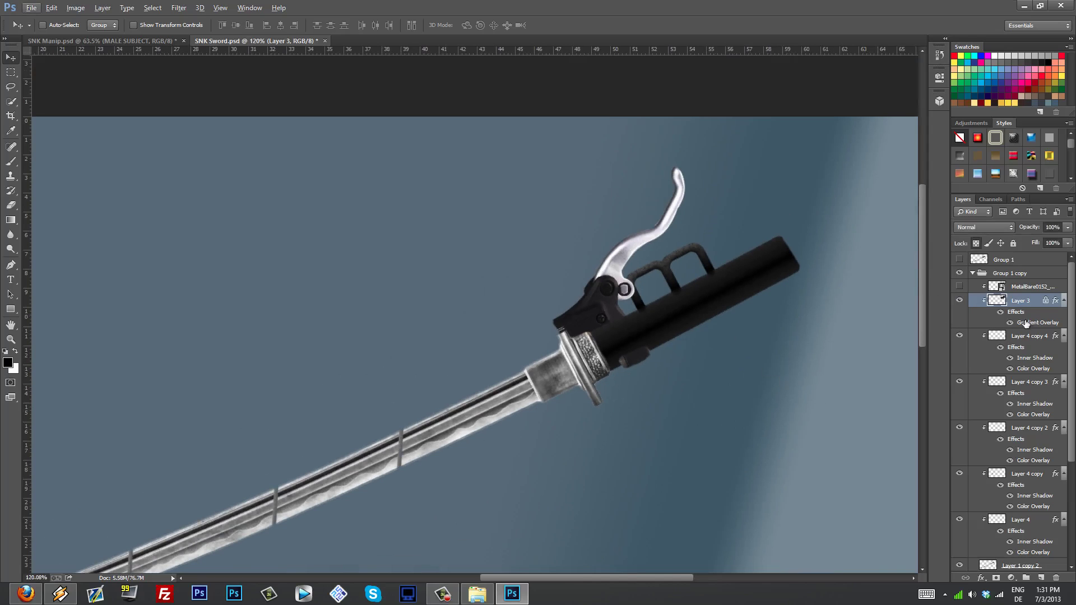
{"action": "scroll", "coordinate": [826, 220], "scroll_direction": "up", "scroll_amount": 5}
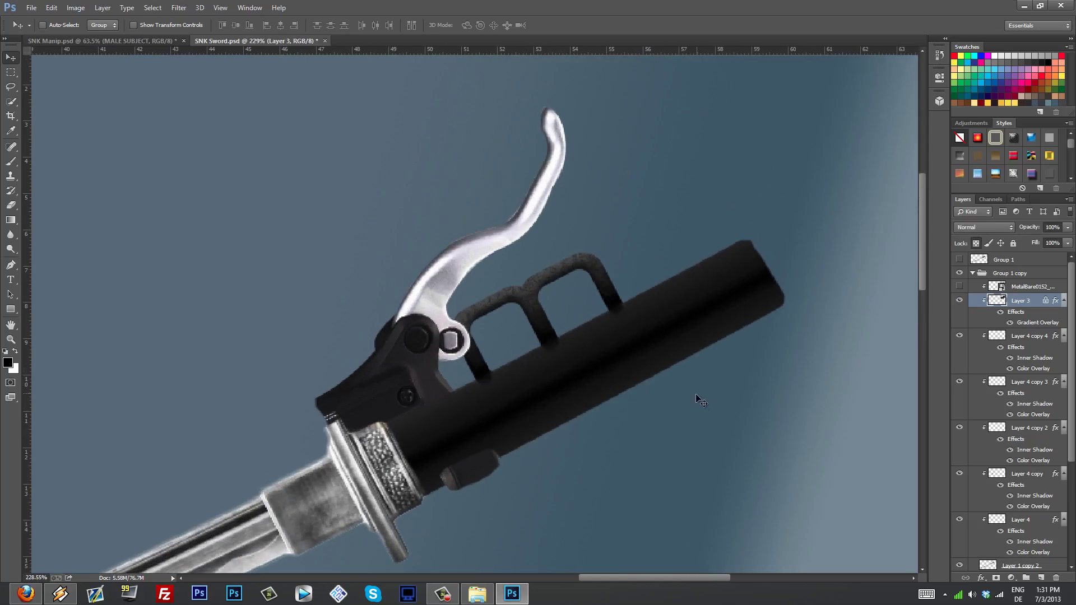
{"action": "scroll", "coordinate": [701, 399], "scroll_direction": "down", "scroll_amount": 3}
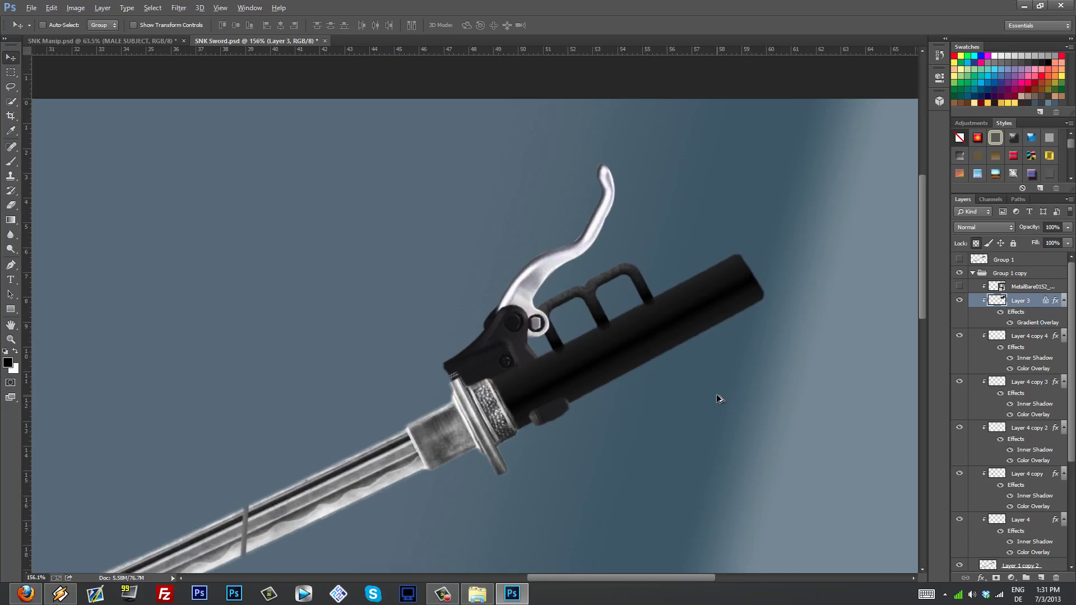
{"action": "scroll", "coordinate": [726, 402], "scroll_direction": "down", "scroll_amount": 3}
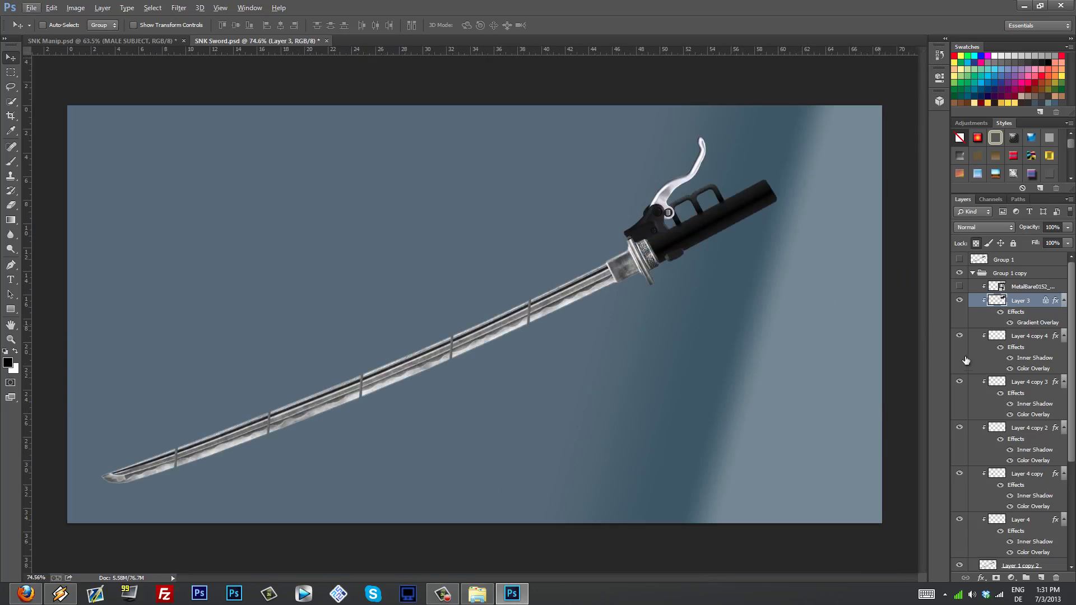
Toggle the Layer 4 copy 4 layer off and on, and inspect the dividing lines across the blade up close
{"action": "left_click", "coordinate": [959, 336]}
{"action": "left_click", "coordinate": [1031, 336]}
{"action": "left_click", "coordinate": [959, 336]}
{"action": "scroll", "coordinate": [549, 295], "scroll_direction": "up", "scroll_amount": 5}
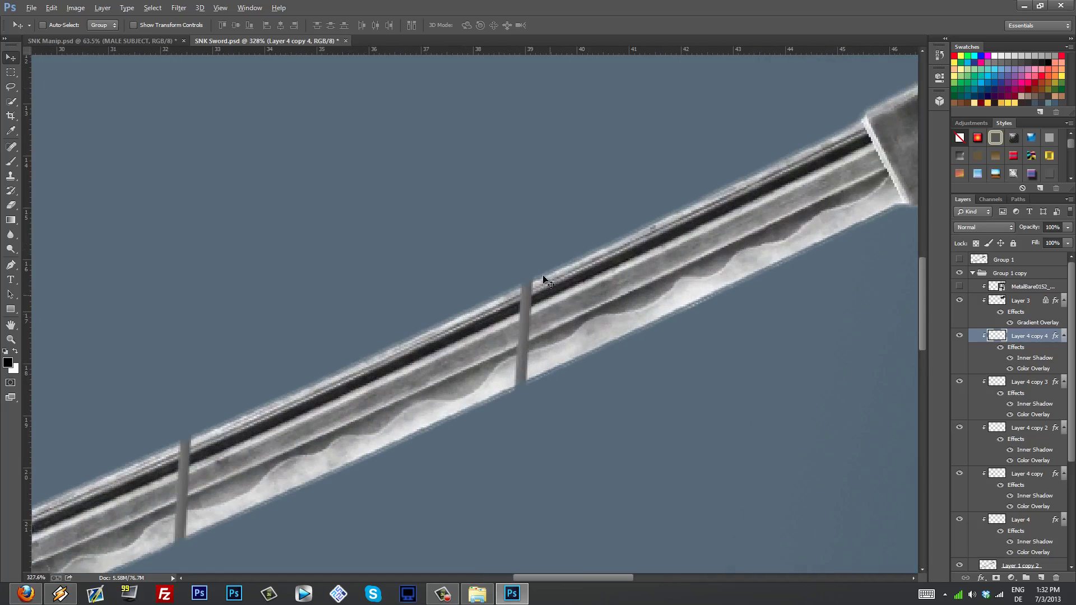
{"action": "scroll", "coordinate": [632, 377], "scroll_direction": "down", "scroll_amount": 5}
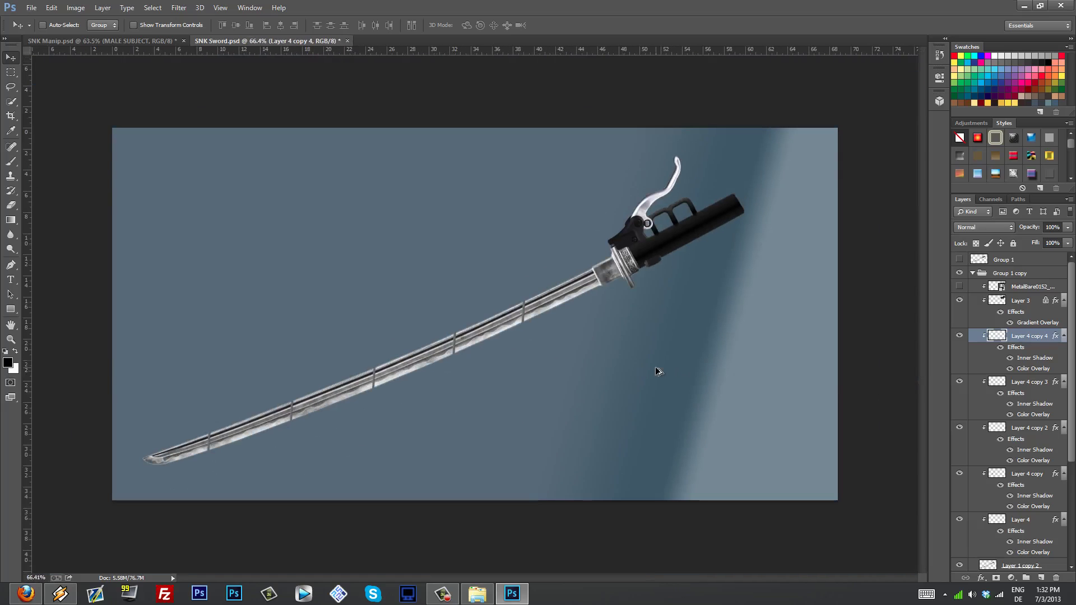
Toggle the visibility of Layer 1 copy 2, load its outline as a selection, and deselect it
{"action": "scroll", "coordinate": [959, 387], "scroll_direction": "down", "scroll_amount": 4}
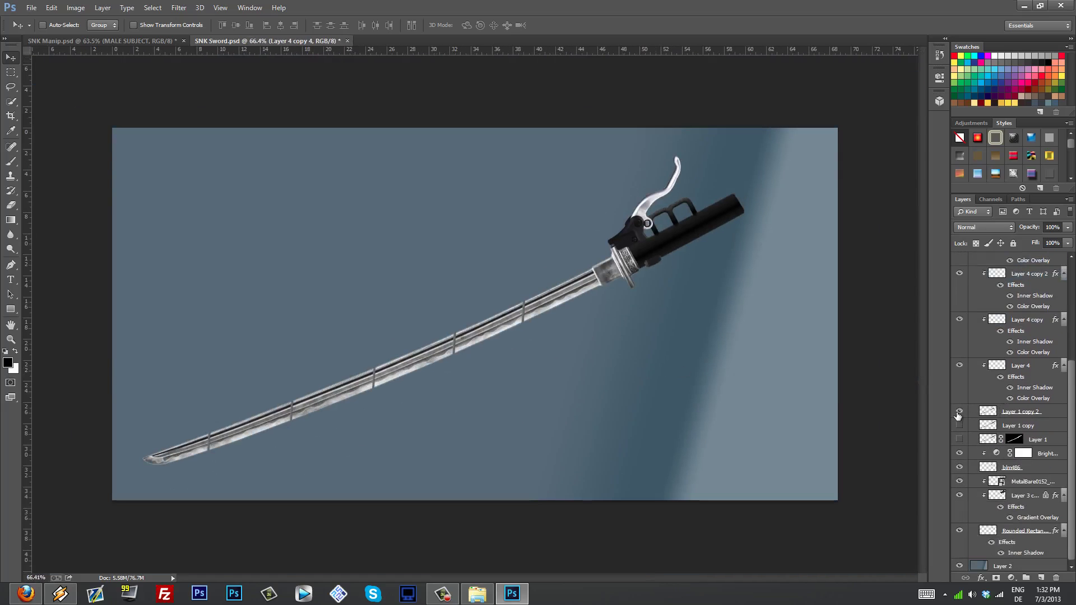
{"action": "left_click", "coordinate": [959, 415]}
{"action": "left_click", "coordinate": [987, 413], "text": "ctrl"}
{"action": "key", "text": "ctrl+d"}
Switch to the Shingeki No Kyojin Manip folder, view the Katana source picture, close it and return to Photoshop
{"action": "left_click", "coordinate": [481, 599]}
{"action": "double_click", "coordinate": [684, 133]}
{"action": "scroll", "coordinate": [745, 190], "scroll_direction": "up", "scroll_amount": 3}
{"action": "scroll", "coordinate": [743, 197], "scroll_direction": "down", "scroll_amount": 3}
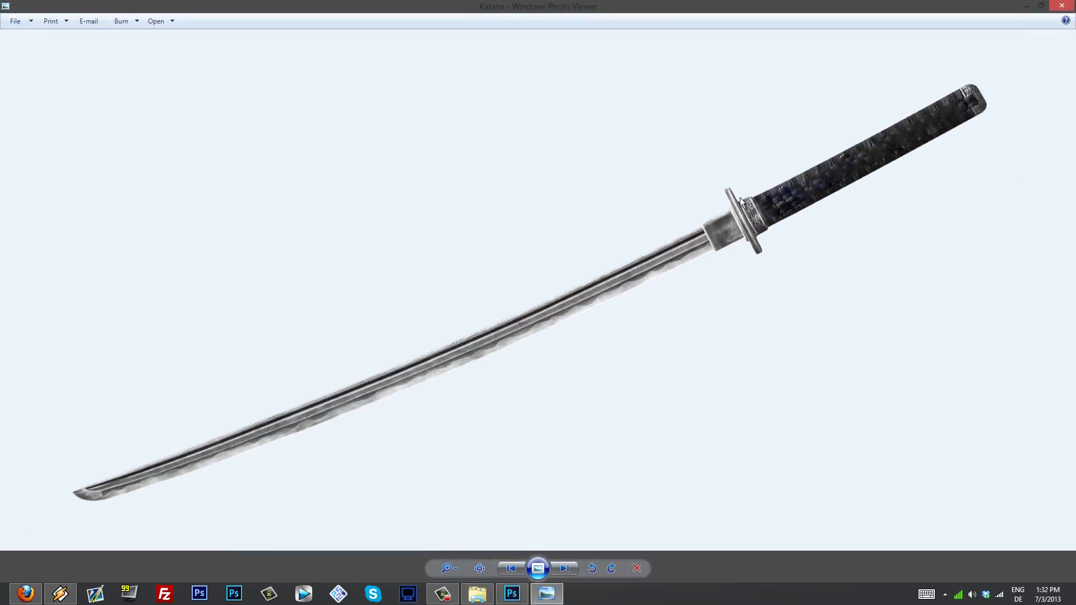
{"action": "left_click", "coordinate": [1062, 6]}
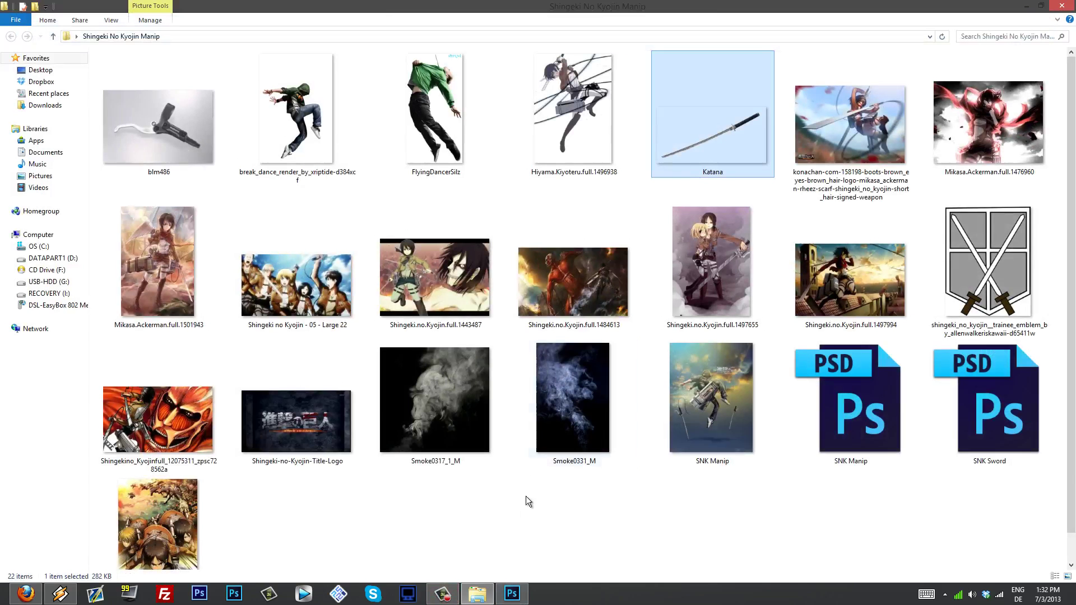
{"action": "left_click", "coordinate": [512, 593]}
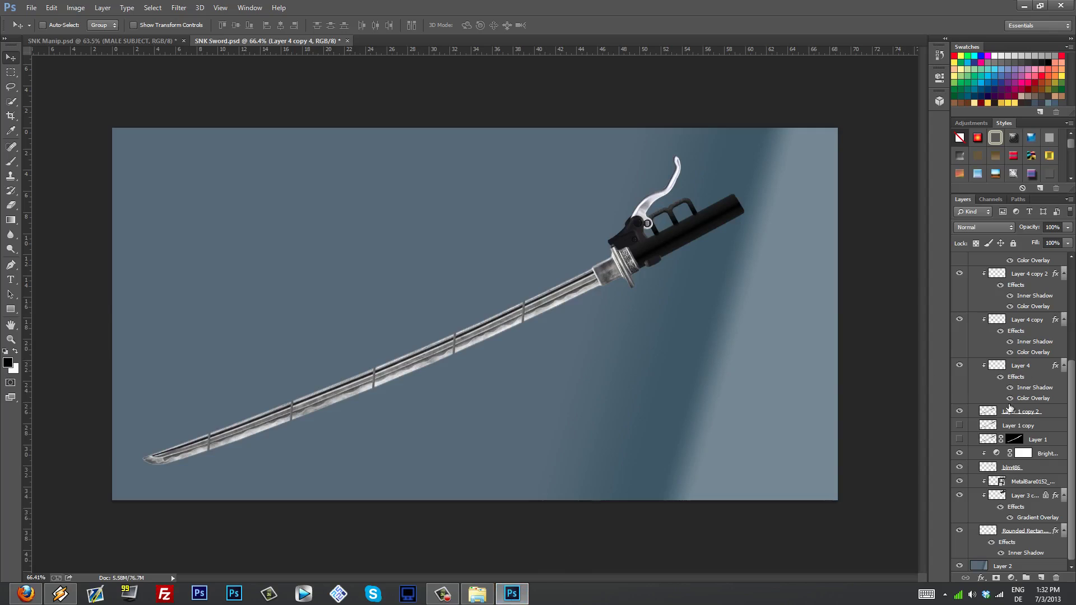
Toggle the Brightness/Contrast adjustment above the blm486 layer off and on to compare the brake lever, viewing the handle up close
{"action": "left_click", "coordinate": [1009, 415]}
{"action": "scroll", "coordinate": [1034, 384], "scroll_direction": "down", "scroll_amount": 1}
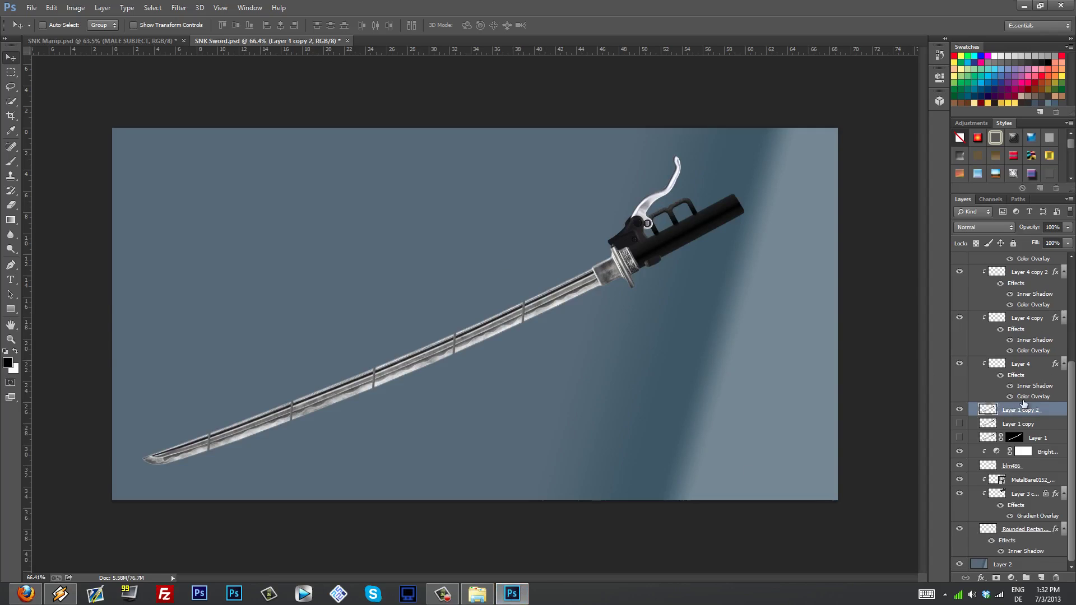
{"action": "left_click", "coordinate": [960, 452]}
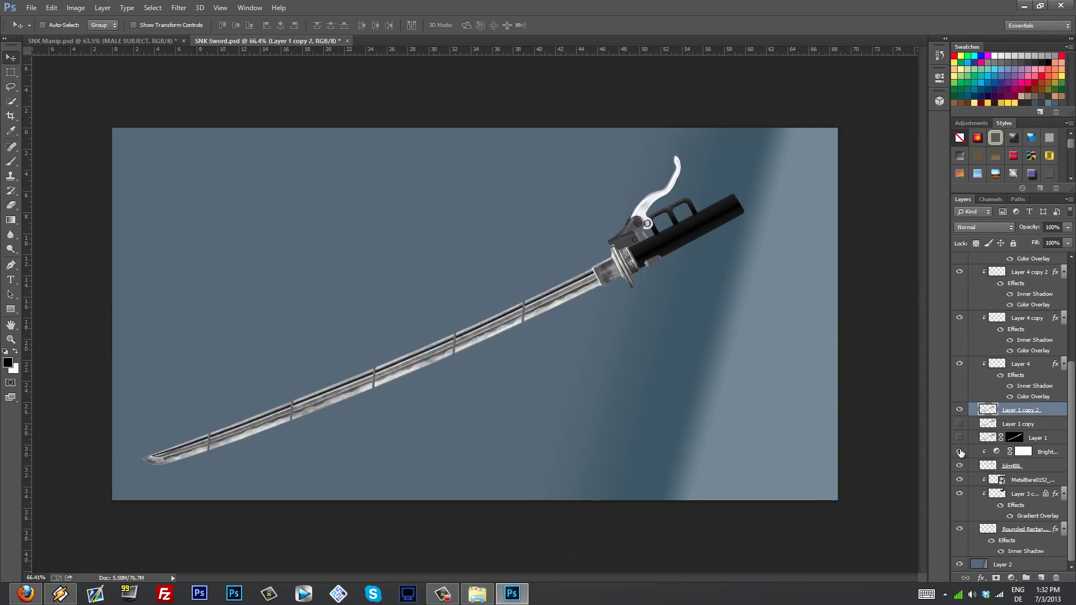
{"action": "left_click", "coordinate": [960, 452]}
{"action": "left_click", "coordinate": [1025, 456]}
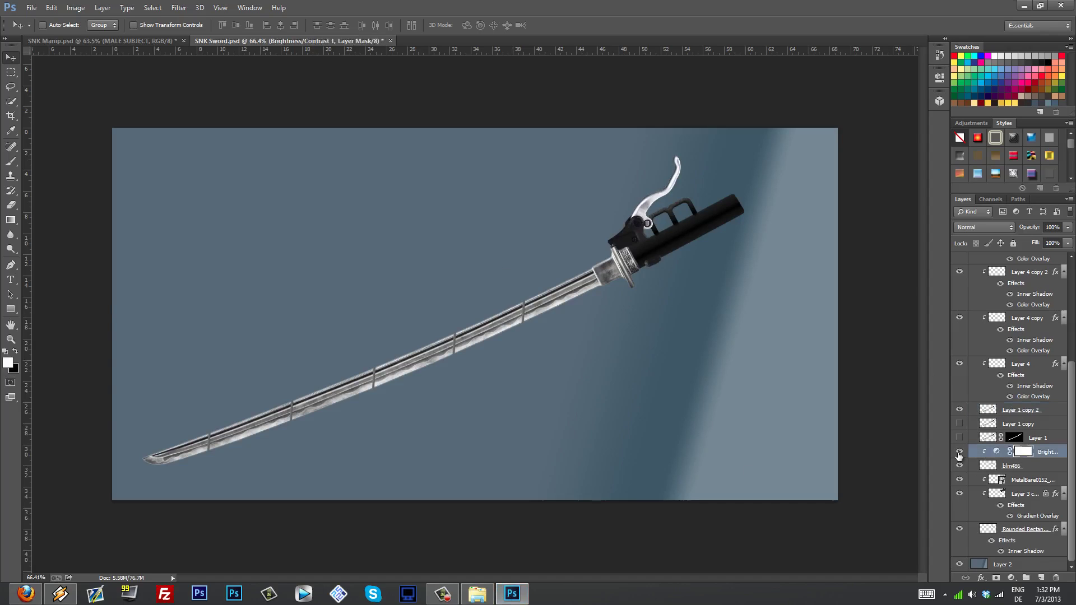
{"action": "left_click", "coordinate": [960, 452]}
{"action": "left_click", "coordinate": [960, 452]}
{"action": "scroll", "coordinate": [604, 229], "scroll_direction": "up", "scroll_amount": 3}
{"action": "scroll", "coordinate": [708, 206], "scroll_direction": "down", "scroll_amount": 3}
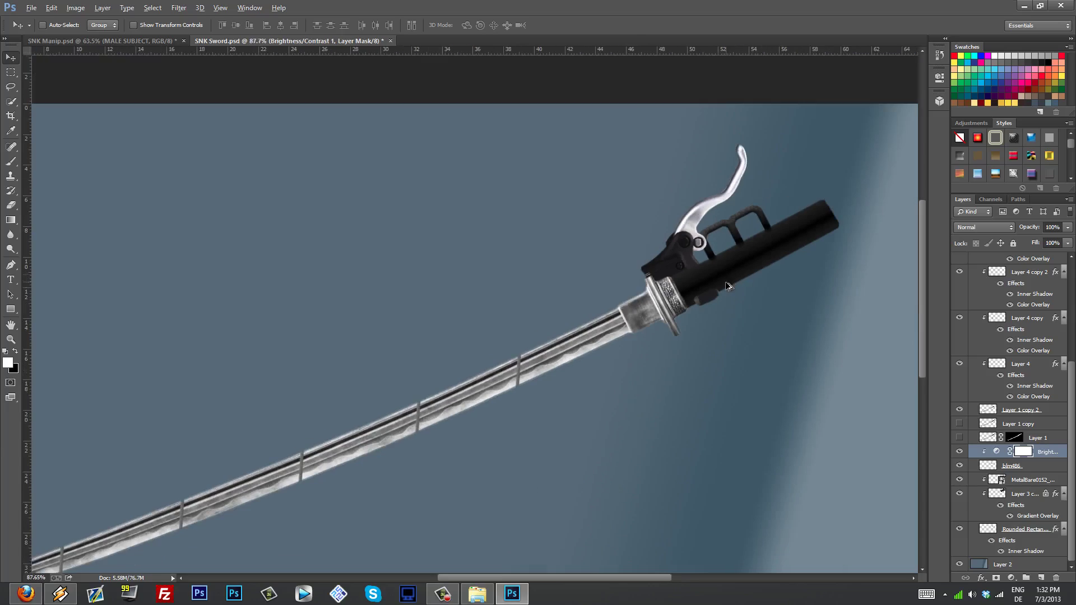
{"action": "key", "text": "alt"}
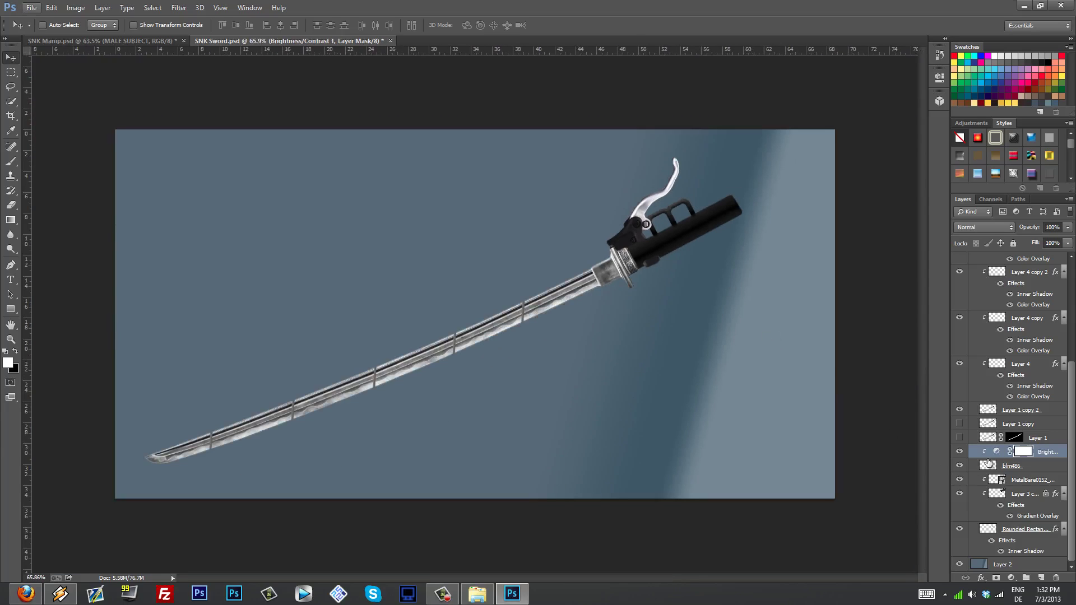
Toggle the blm486 layer off and on and inspect the brake lever part up close
{"action": "left_click", "coordinate": [960, 467]}
{"action": "left_click", "coordinate": [961, 467]}
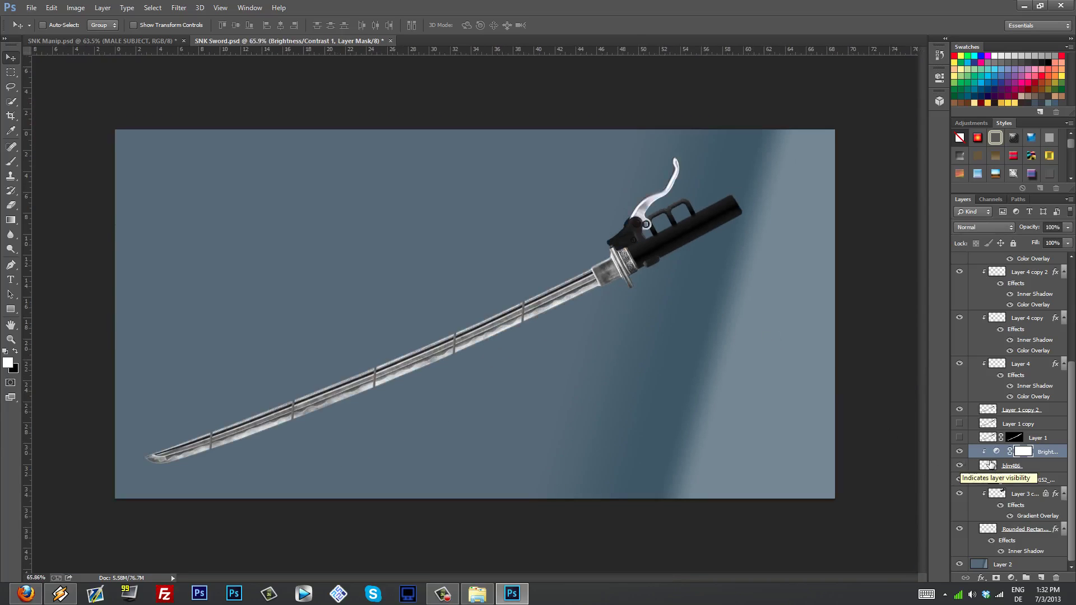
{"action": "key", "text": "ctrl+d"}
{"action": "scroll", "coordinate": [701, 196], "scroll_direction": "up", "scroll_amount": 6}
{"action": "scroll", "coordinate": [721, 207], "scroll_direction": "down", "scroll_amount": 7}
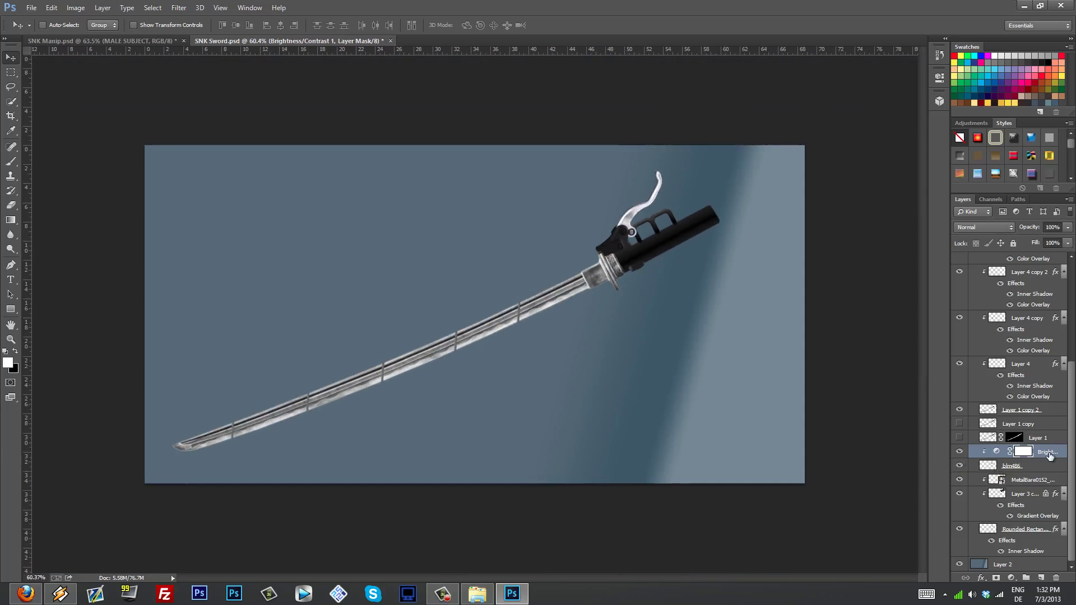
{"action": "left_click", "coordinate": [1049, 454]}
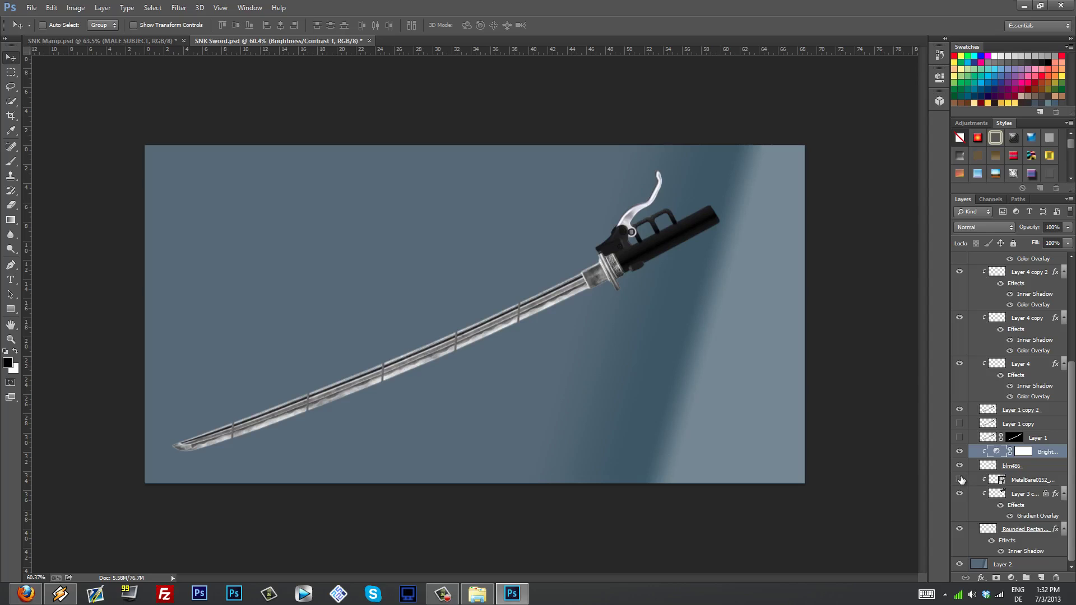
Select Layer 3 copy and toggle it off and on to compare the handle up close with and without it
{"action": "left_click", "coordinate": [1015, 496]}
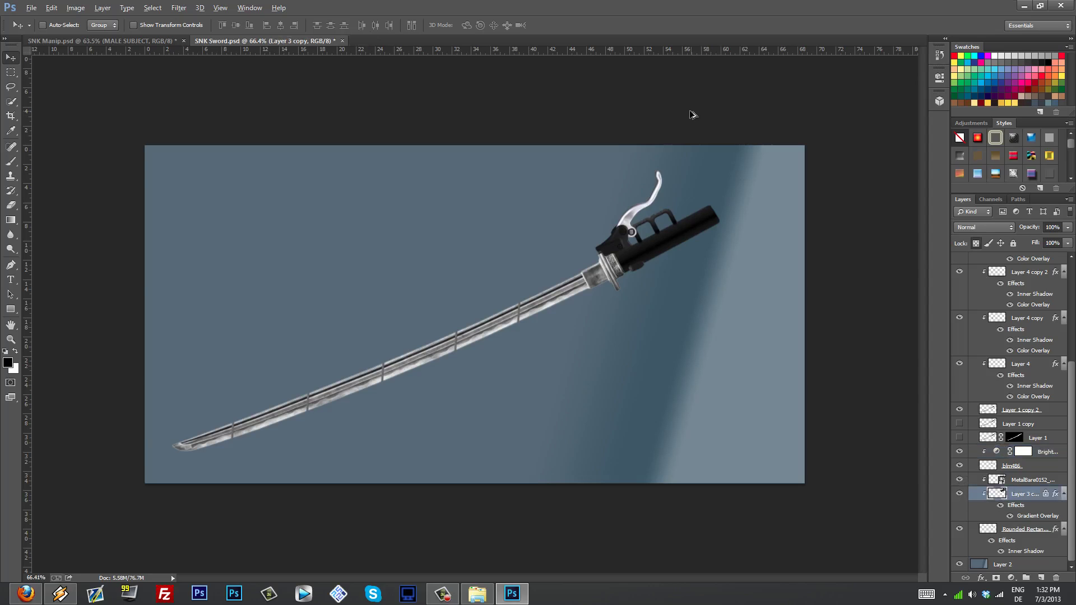
{"action": "scroll", "coordinate": [775, 209], "scroll_direction": "up", "scroll_amount": 9}
{"action": "scroll", "coordinate": [776, 209], "scroll_direction": "up", "scroll_amount": 4}
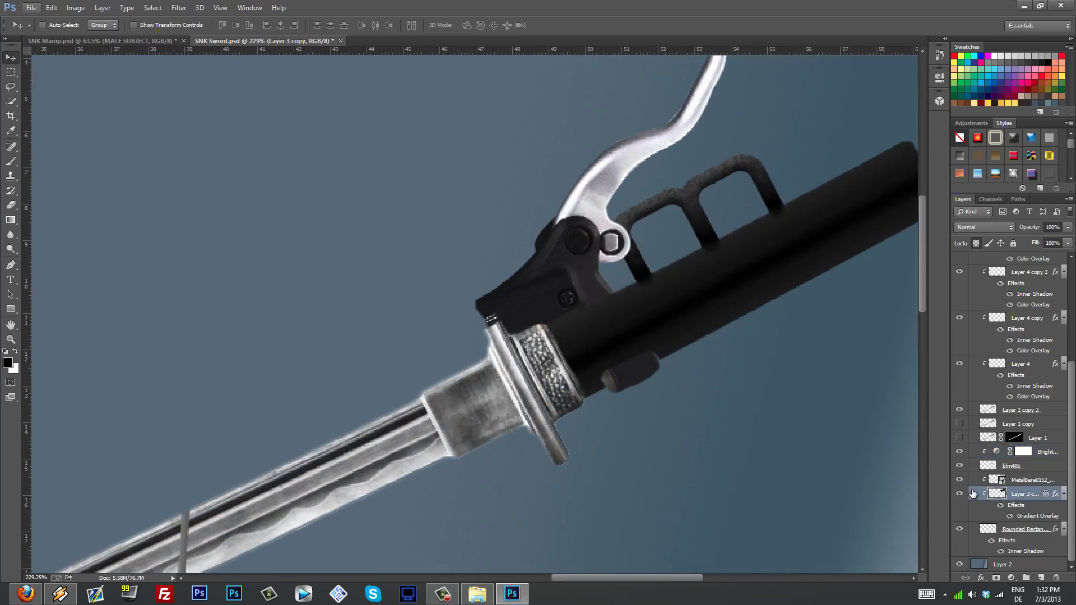
{"action": "left_click", "coordinate": [959, 495]}
{"action": "left_click", "coordinate": [960, 495]}
{"action": "scroll", "coordinate": [746, 283], "scroll_direction": "down", "scroll_amount": 5}
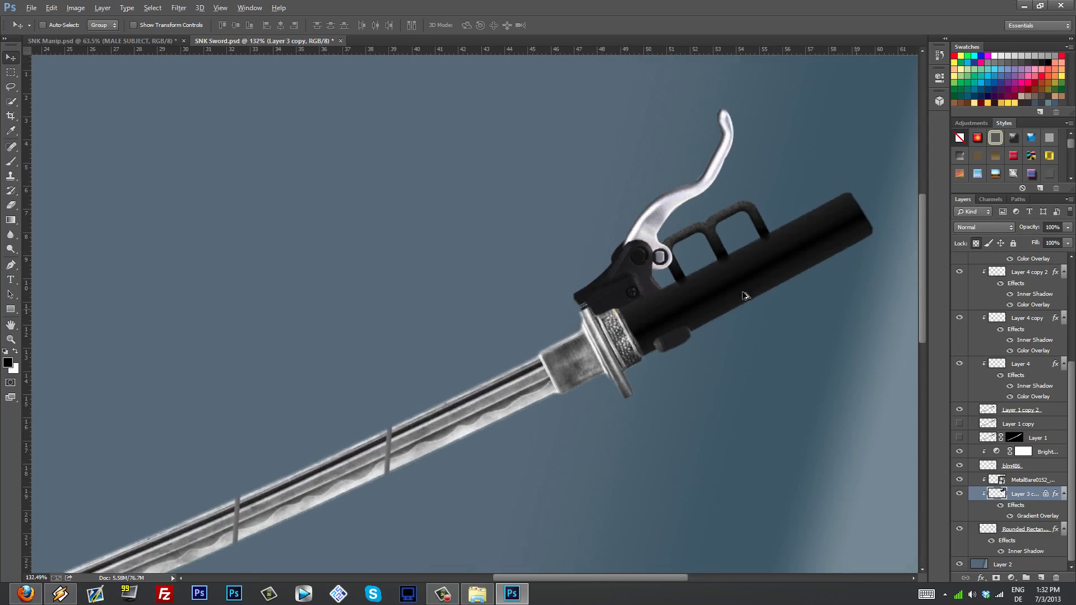
{"action": "scroll", "coordinate": [792, 300], "scroll_direction": "down", "scroll_amount": 2}
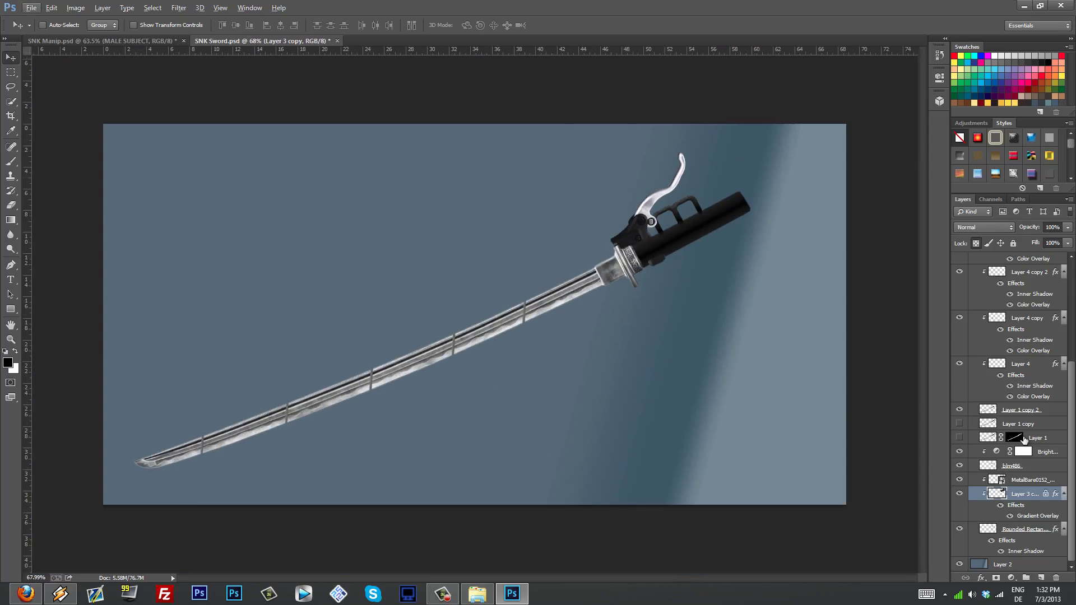
Toggle the Rounded Rectangle layer and the Layer 2 background off and on to compare the sword with and without them
{"action": "left_click", "coordinate": [960, 529]}
{"action": "left_click", "coordinate": [962, 531]}
{"action": "left_click", "coordinate": [960, 565]}
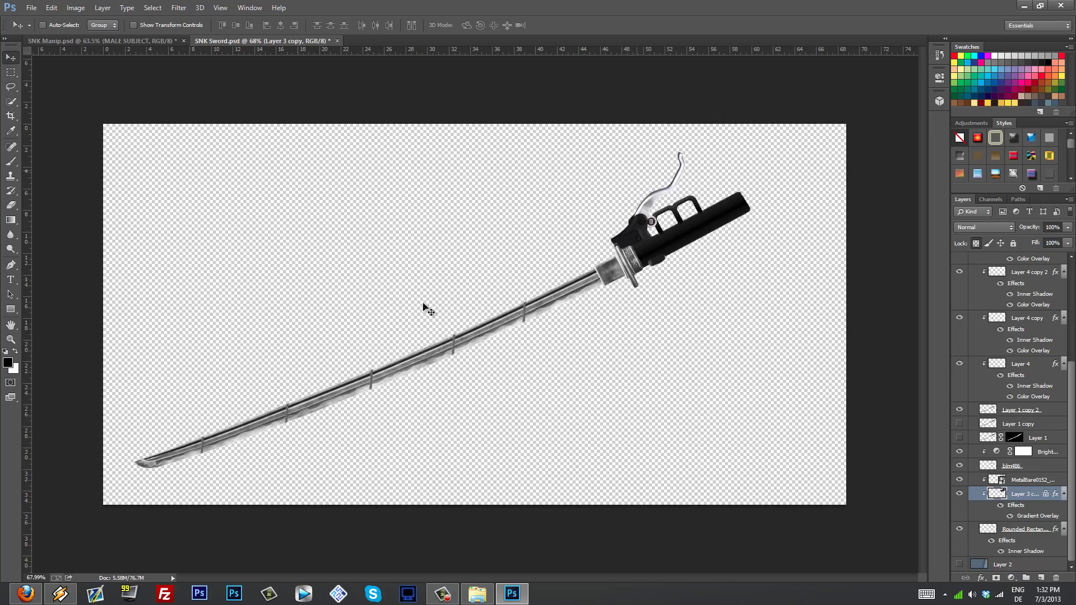
{"action": "left_click", "coordinate": [959, 565]}
{"action": "scroll", "coordinate": [991, 323], "scroll_direction": "up", "scroll_amount": 5}
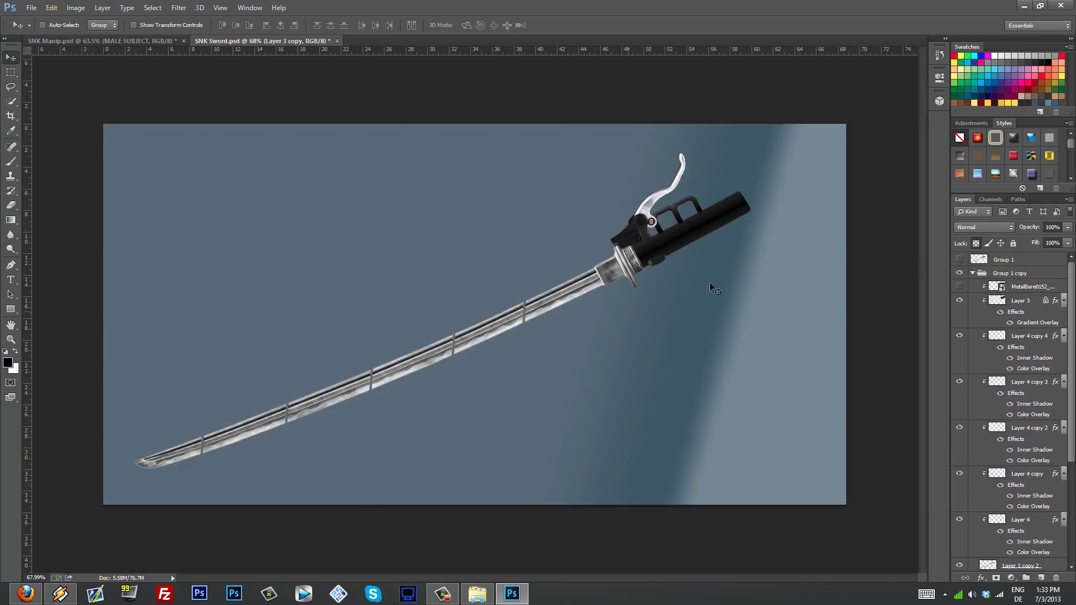
Close SNK Sword.psd without saving and expand the BG group in SNK Manip.psd
{"action": "left_click", "coordinate": [337, 42]}
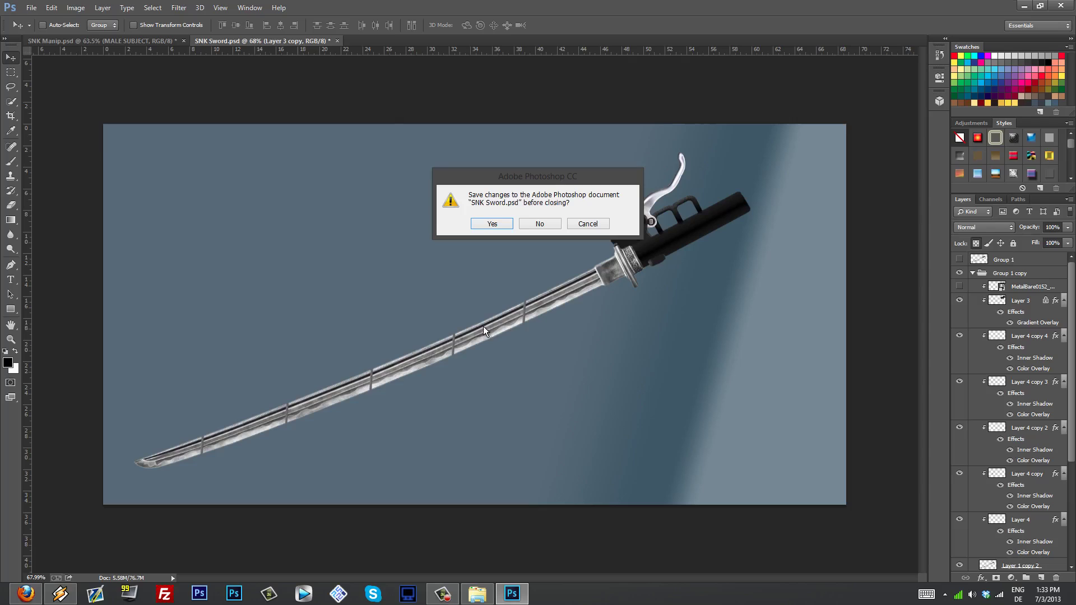
{"action": "left_click", "coordinate": [547, 224]}
{"action": "scroll", "coordinate": [596, 423], "scroll_direction": "down", "scroll_amount": 5}
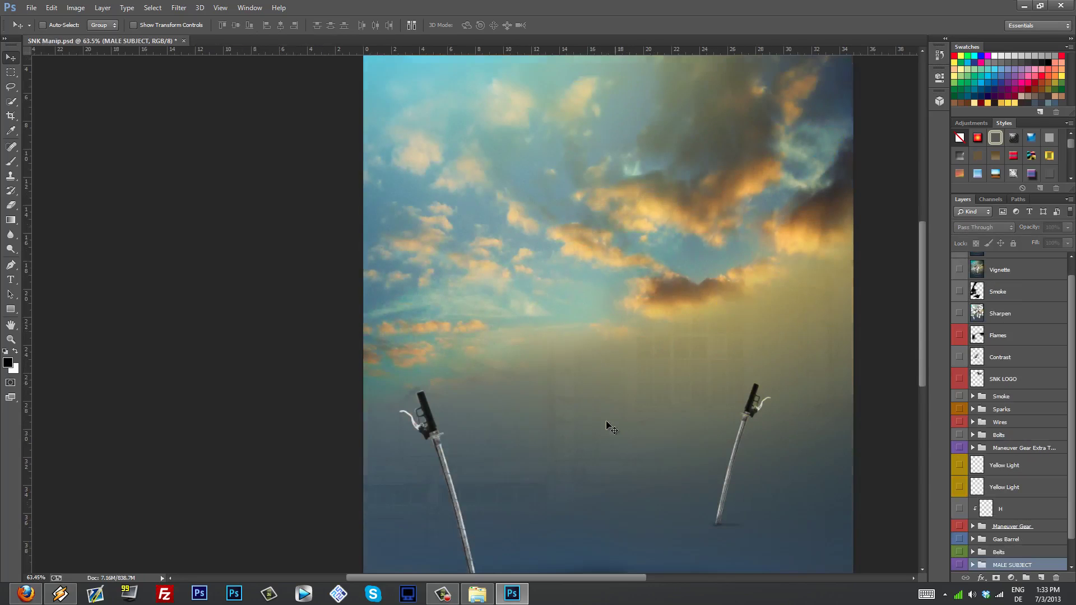
{"action": "scroll", "coordinate": [1004, 530], "scroll_direction": "down", "scroll_amount": 1}
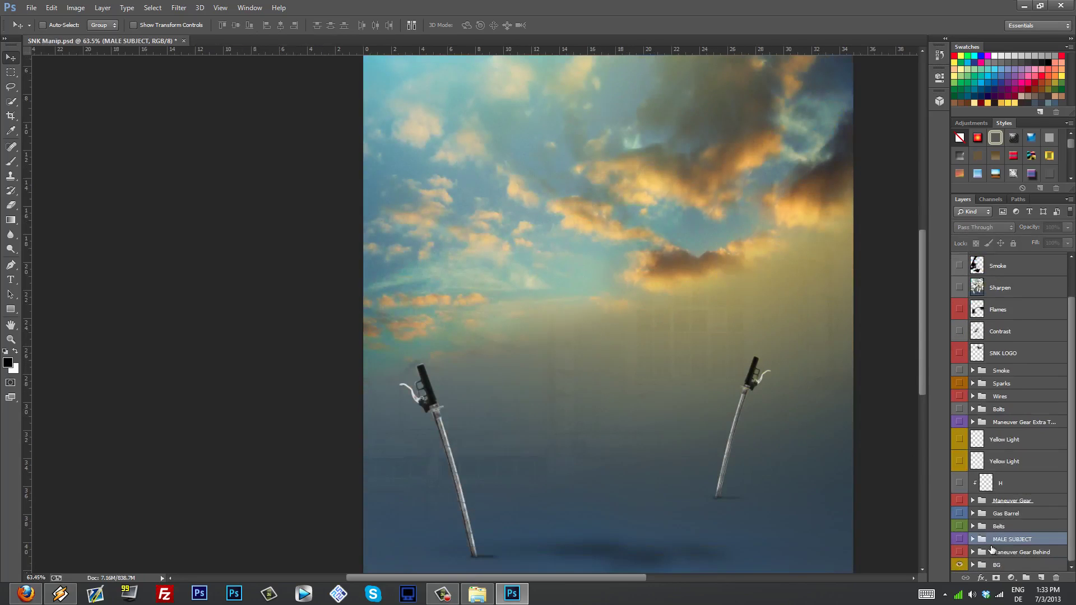
{"action": "left_click", "coordinate": [973, 565]}
{"action": "scroll", "coordinate": [991, 505], "scroll_direction": "down", "scroll_amount": 2}
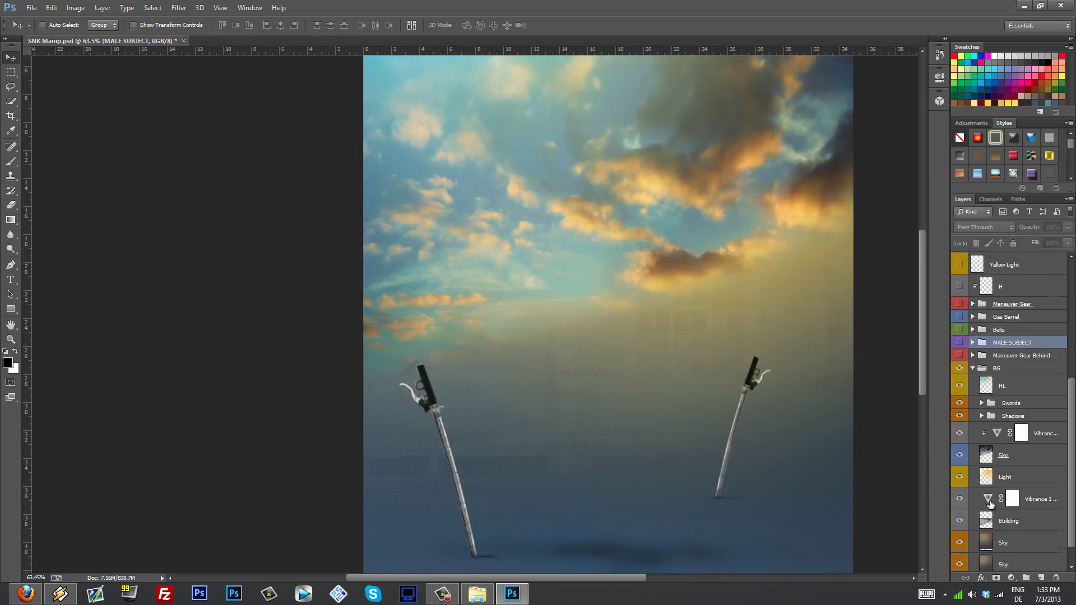
Hide the Swords group in BG, toggle the Shadows group off and on, and look through its layers
{"action": "left_click", "coordinate": [1005, 401]}
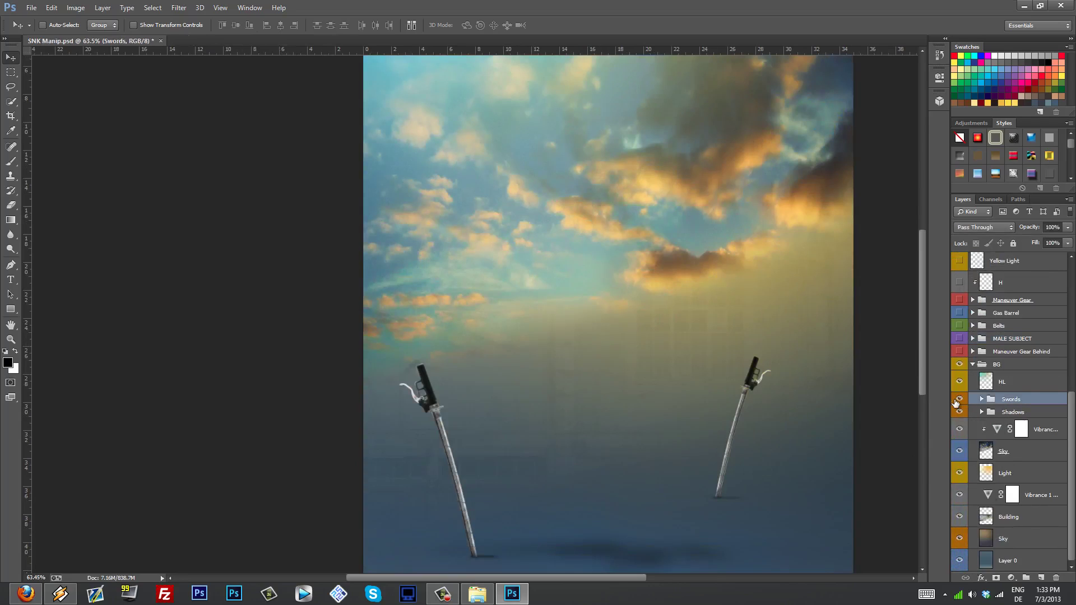
{"action": "left_click", "coordinate": [959, 399]}
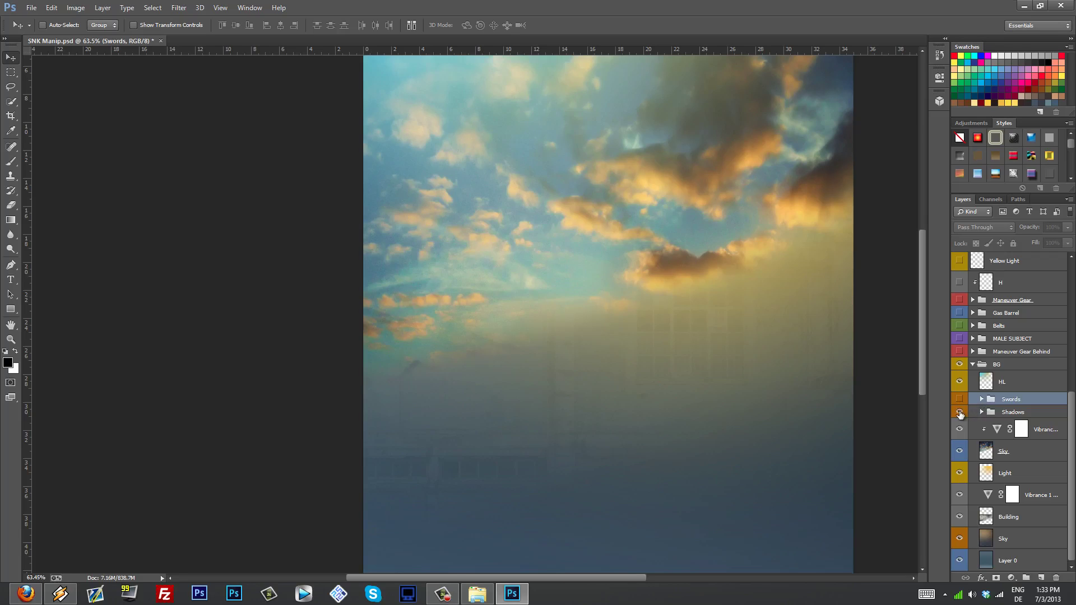
{"action": "left_click", "coordinate": [960, 415]}
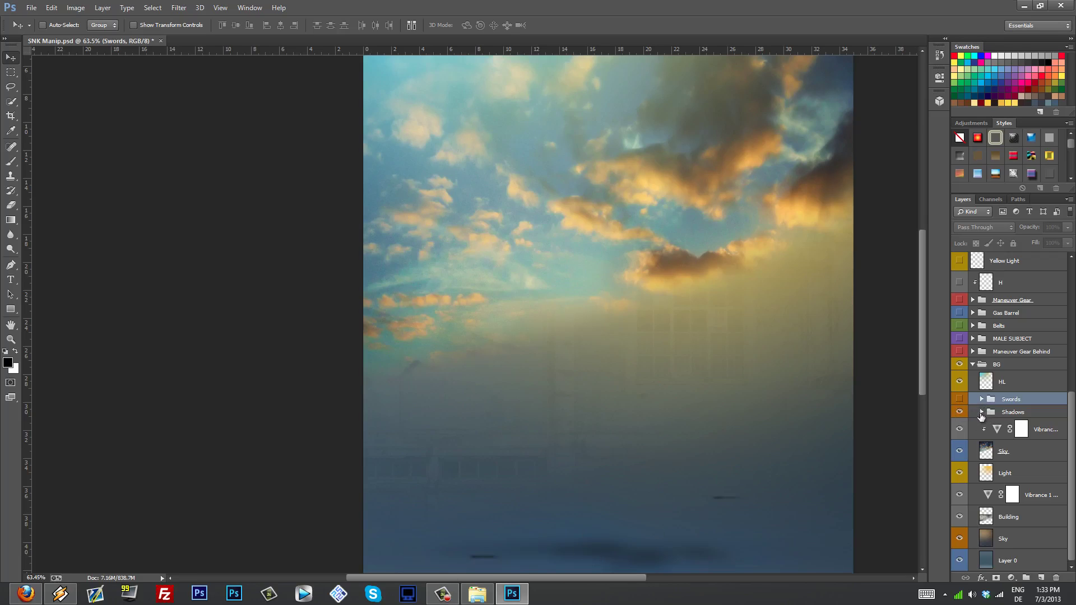
{"action": "left_click", "coordinate": [981, 413]}
{"action": "scroll", "coordinate": [982, 406], "scroll_direction": "down", "scroll_amount": 1}
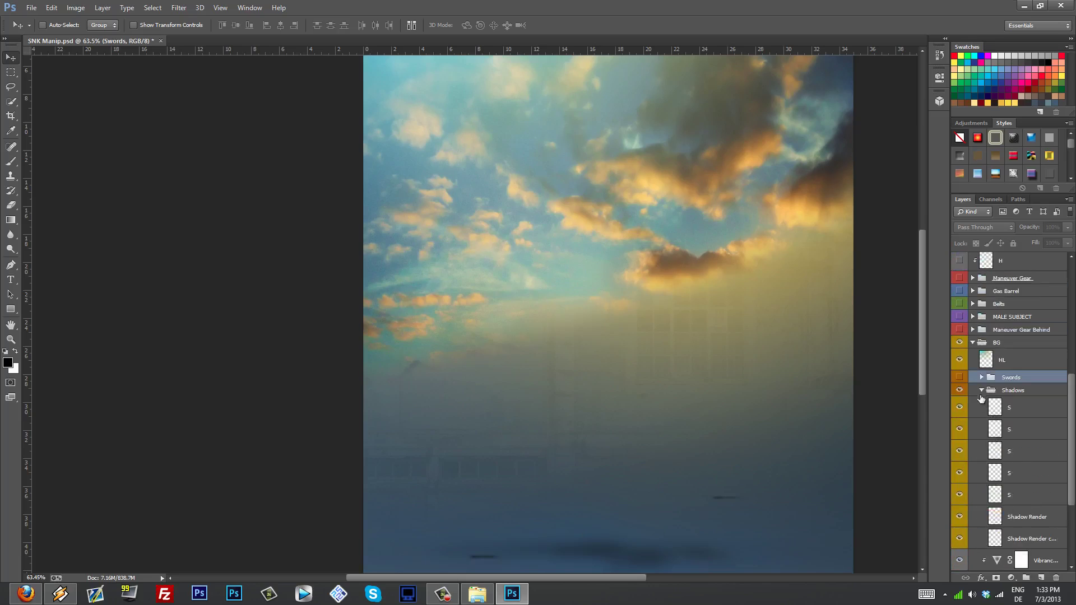
{"action": "left_click", "coordinate": [982, 391]}
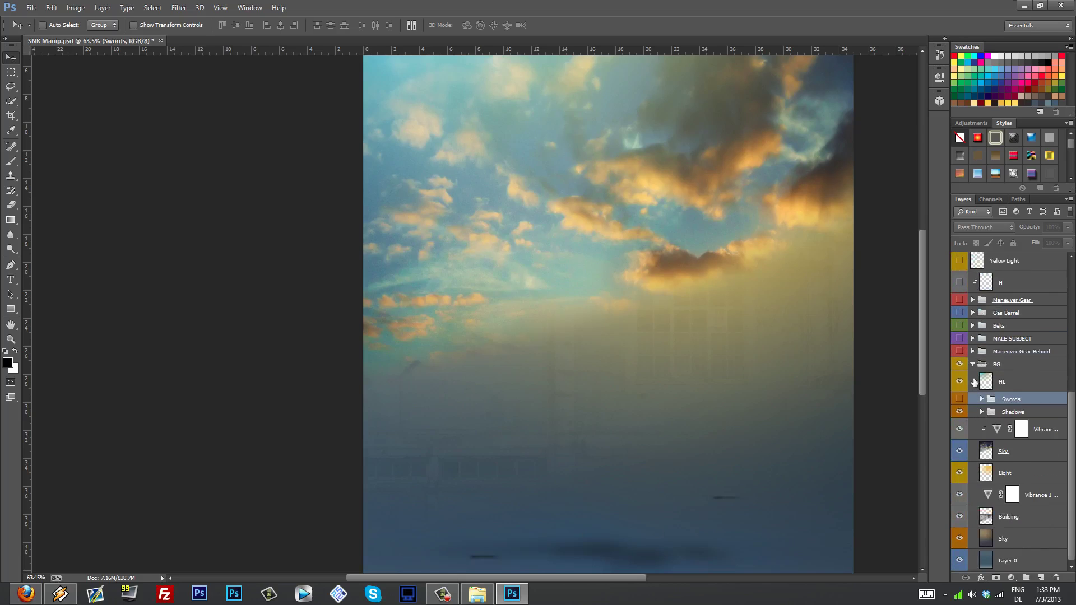
Toggle the HL layer off and on and inspect the upper part of the sky
{"action": "left_click", "coordinate": [960, 383]}
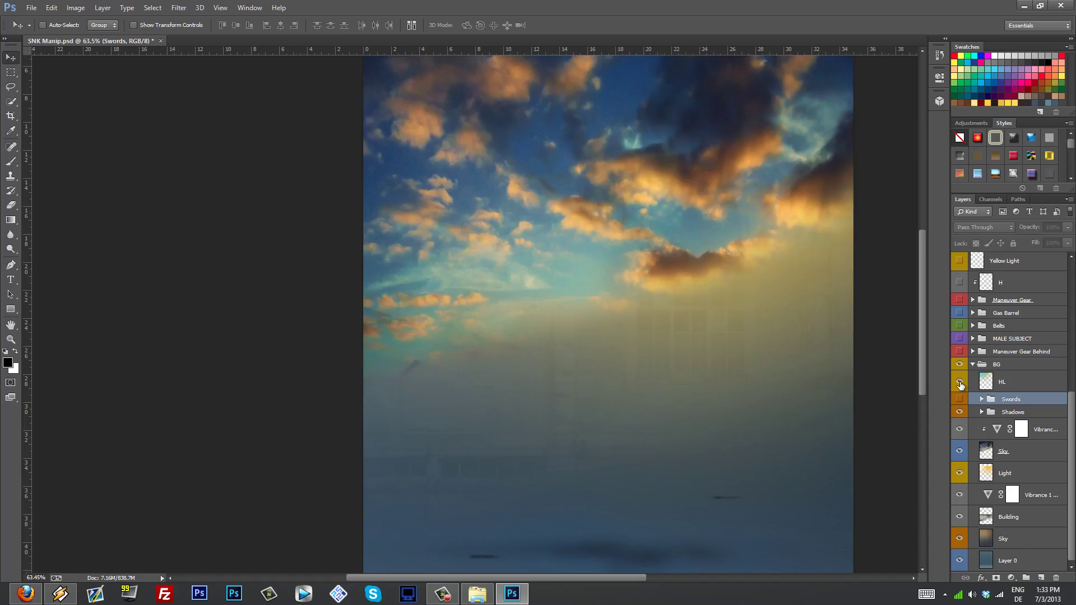
{"action": "left_click", "coordinate": [960, 383]}
{"action": "scroll", "coordinate": [457, 140], "scroll_direction": "up", "scroll_amount": 3}
{"action": "scroll", "coordinate": [457, 140], "scroll_direction": "up", "scroll_amount": 2}
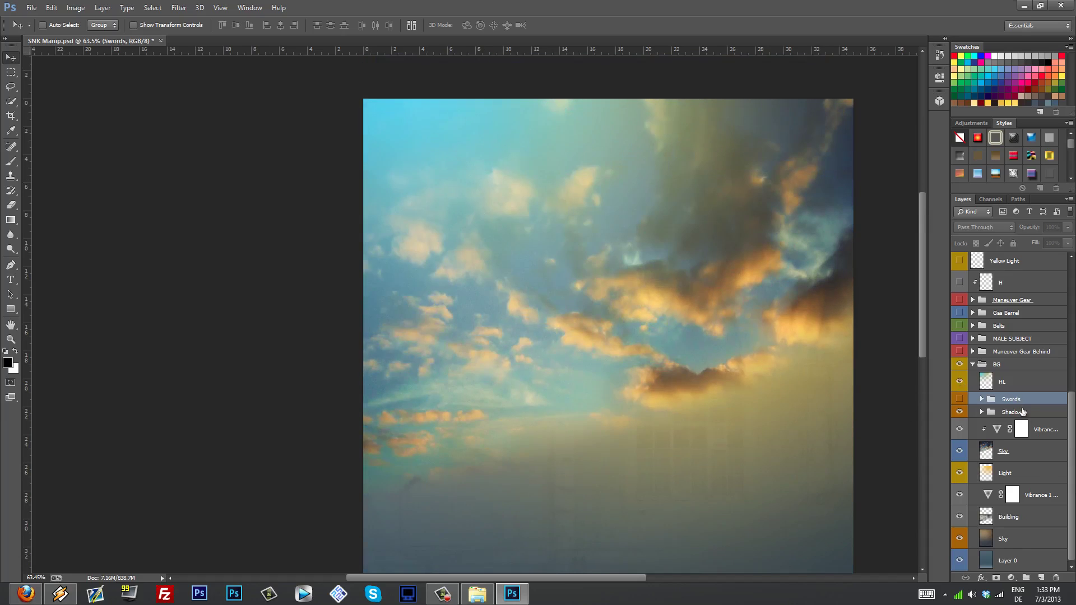
Select the HL layer, compare the sky with and without it, and hide both HL and the Shadows group
{"action": "left_click", "coordinate": [1014, 384]}
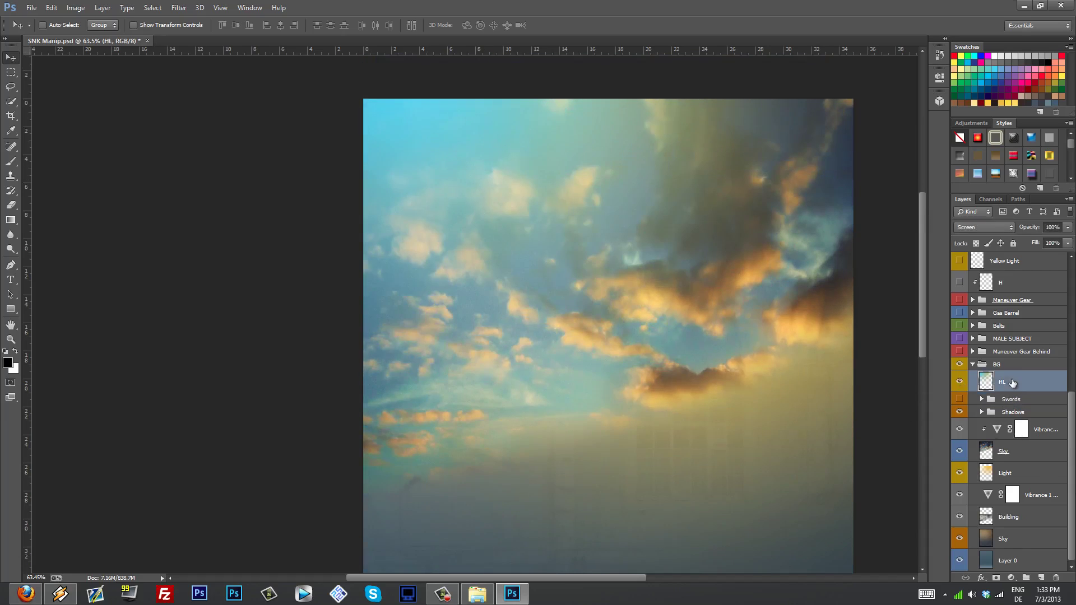
{"action": "left_click", "coordinate": [960, 383]}
{"action": "left_click", "coordinate": [961, 382]}
{"action": "left_click", "coordinate": [960, 382]}
{"action": "left_click", "coordinate": [960, 413]}
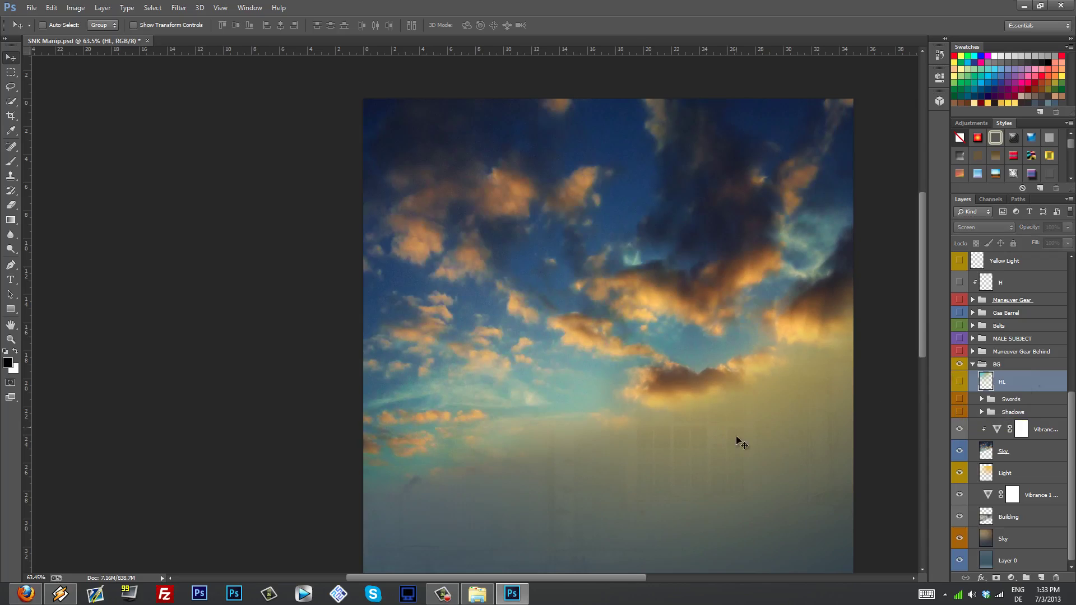
Toggle the Vibrance adjustment clipped to the Sky layer off and on, and open its properties to examine the vibrance setting
{"action": "left_click_drag", "start_coordinate": [747, 453], "coordinate": [700, 272]}
{"action": "left_click_drag", "start_coordinate": [687, 323], "coordinate": [706, 388]}
{"action": "left_click", "coordinate": [1020, 431]}
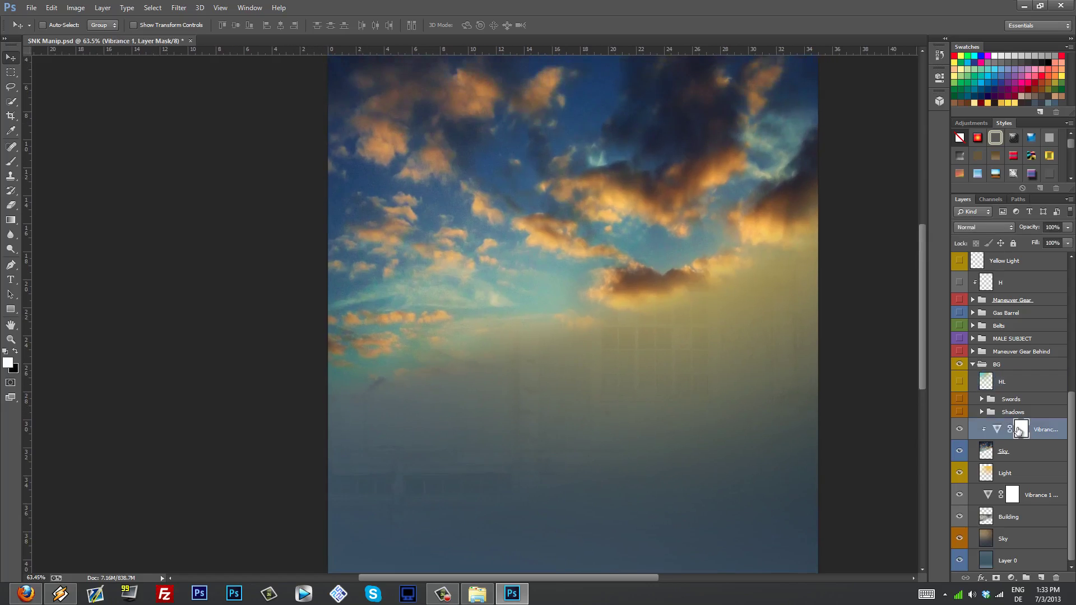
{"action": "key", "text": "x"}
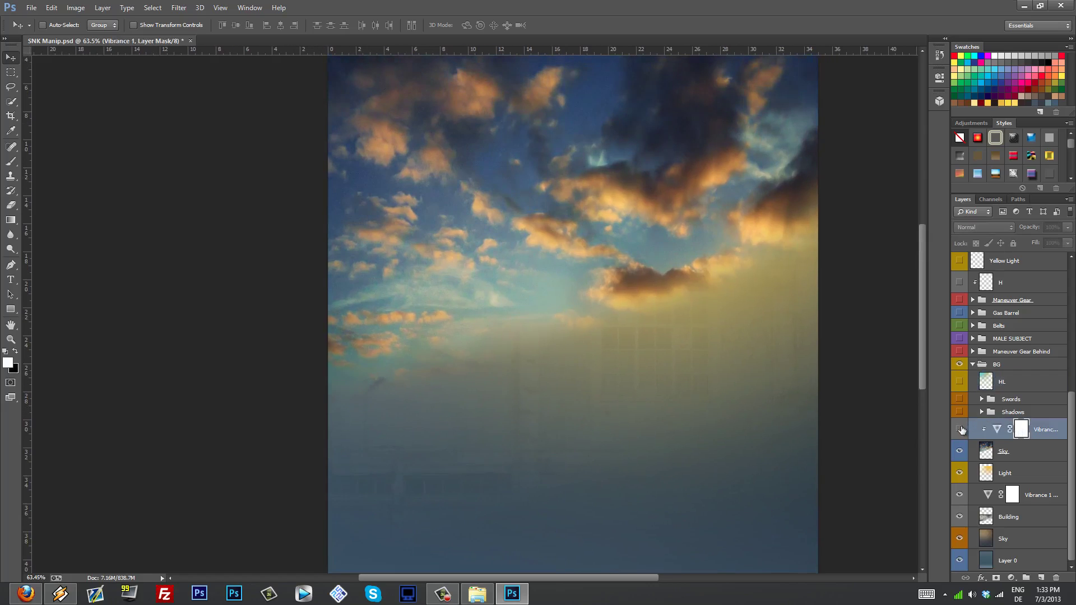
{"action": "left_click", "coordinate": [960, 429]}
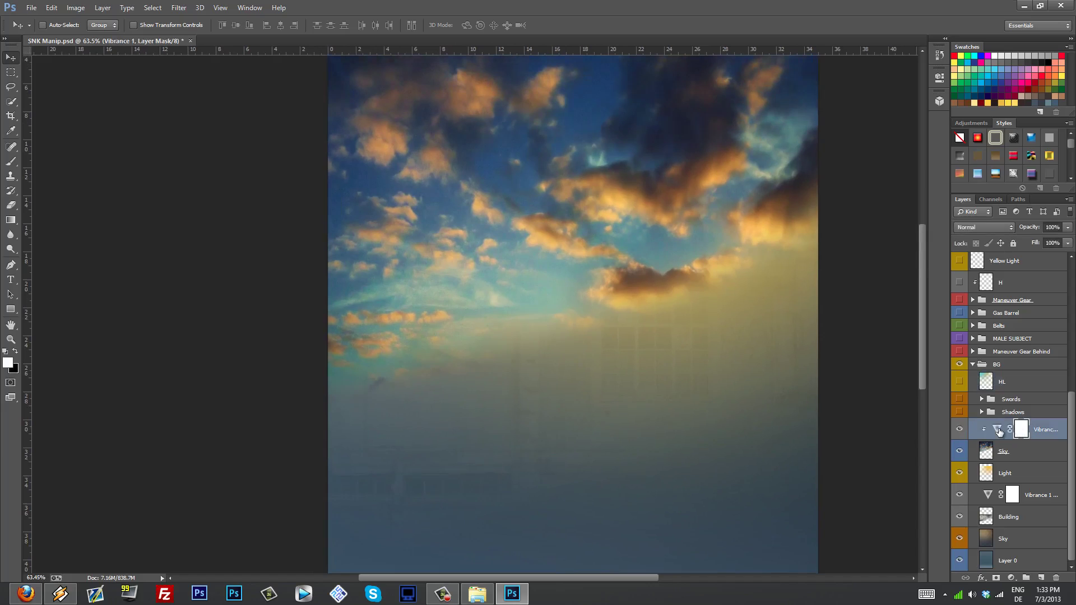
{"action": "double_click", "coordinate": [999, 430]}
{"action": "mouse_move", "coordinate": [879, 114]}
{"action": "left_mouse_down"}
{"action": "mouse_move", "coordinate": [832, 110]}
{"action": "mouse_move", "coordinate": [909, 108]}
{"action": "mouse_move", "coordinate": [878, 106]}
{"action": "left_mouse_up"}
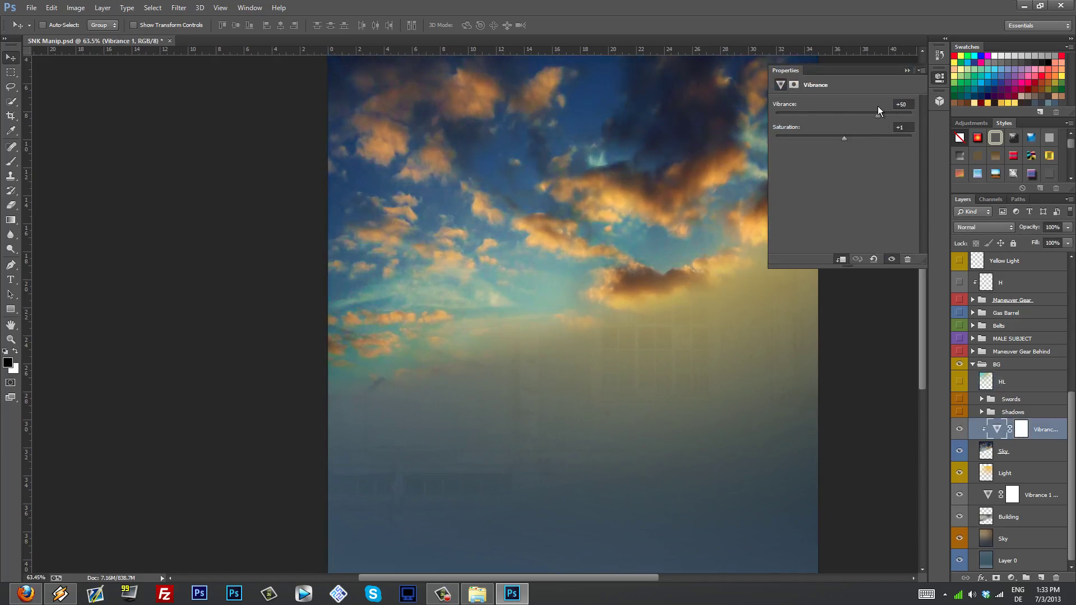
Close the Vibrance properties, hide the Vibrance adjustment clipped to the upper Sky layer, and toggle that Sky layer to compare
{"action": "left_click", "coordinate": [908, 71]}
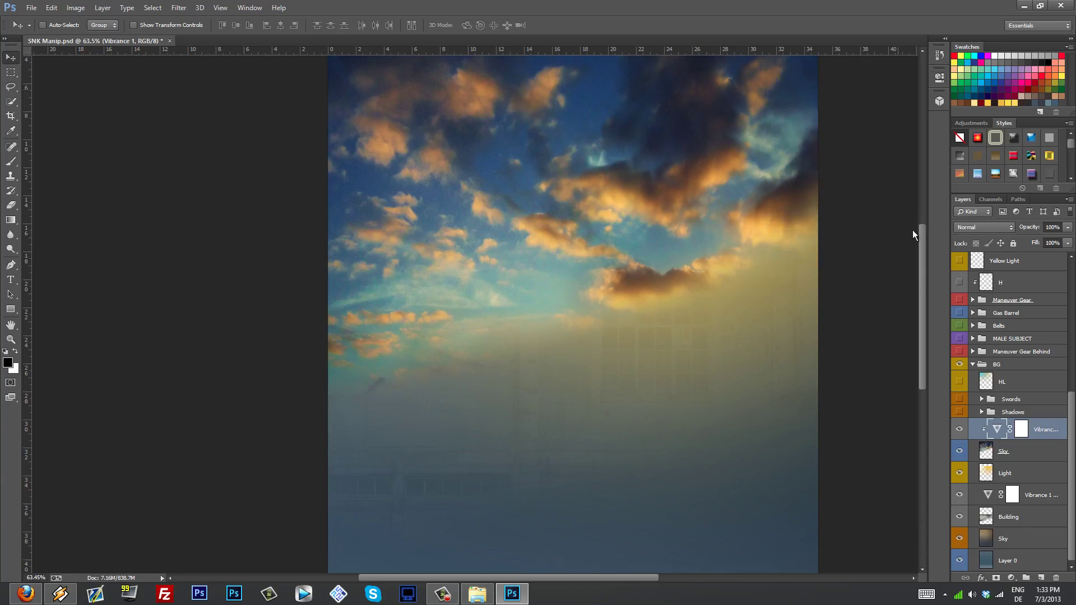
{"action": "left_click", "coordinate": [1022, 496]}
{"action": "left_click", "coordinate": [1011, 457]}
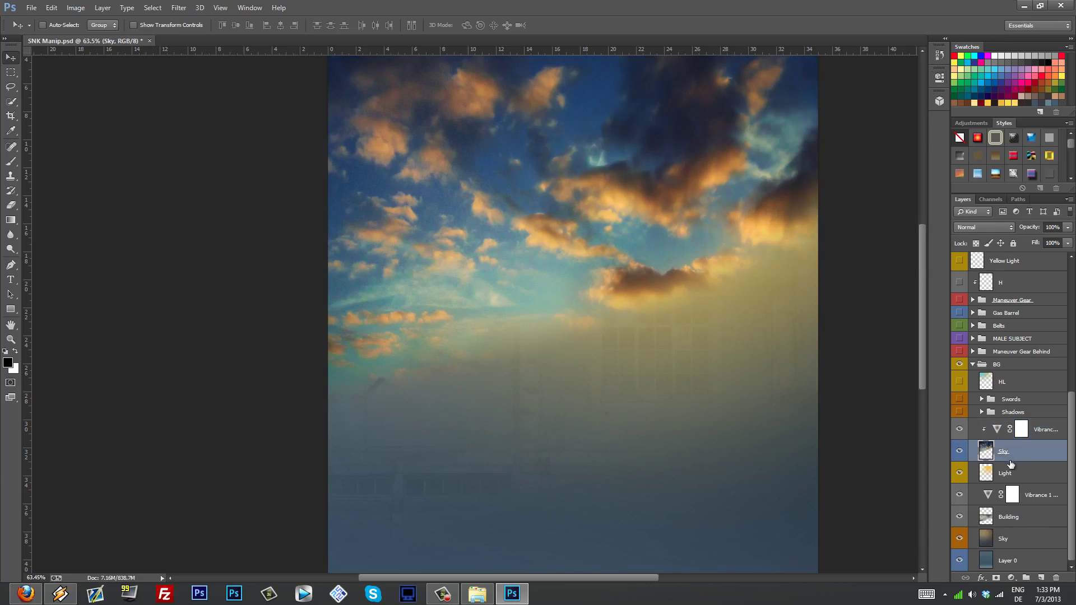
{"action": "left_click", "coordinate": [959, 430]}
{"action": "left_click", "coordinate": [959, 452]}
{"action": "left_click", "coordinate": [959, 452]}
{"action": "left_click", "coordinate": [959, 452]}
Toggle the Light layer and the upper Sky layer to compare their effect on the background, and hide both
{"action": "left_click", "coordinate": [960, 474]}
{"action": "left_click", "coordinate": [960, 474]}
{"action": "left_click", "coordinate": [959, 452]}
{"action": "left_click", "coordinate": [959, 474]}
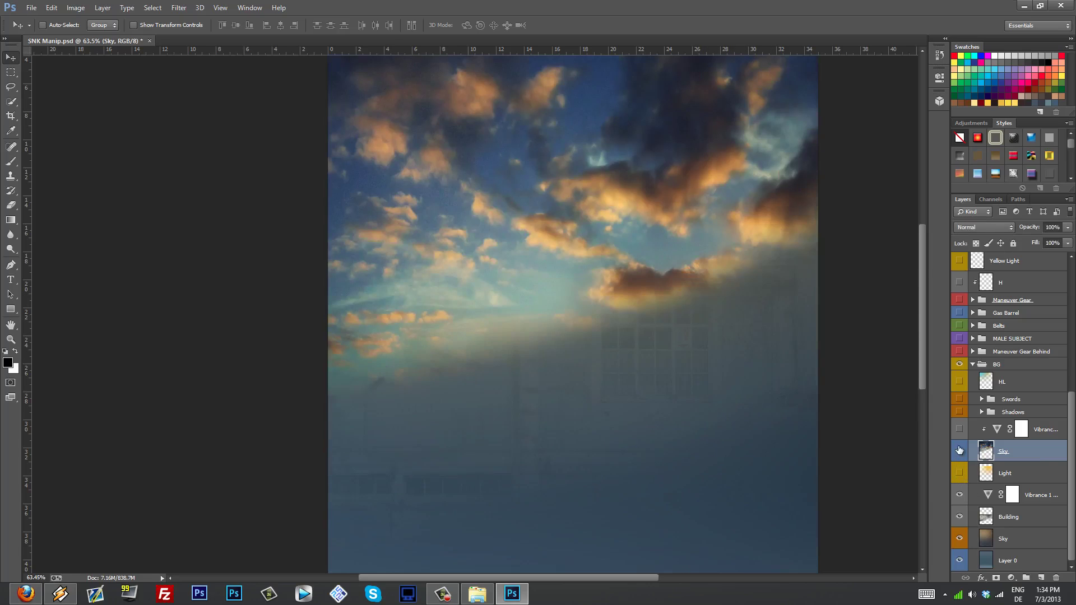
{"action": "left_click", "coordinate": [959, 451]}
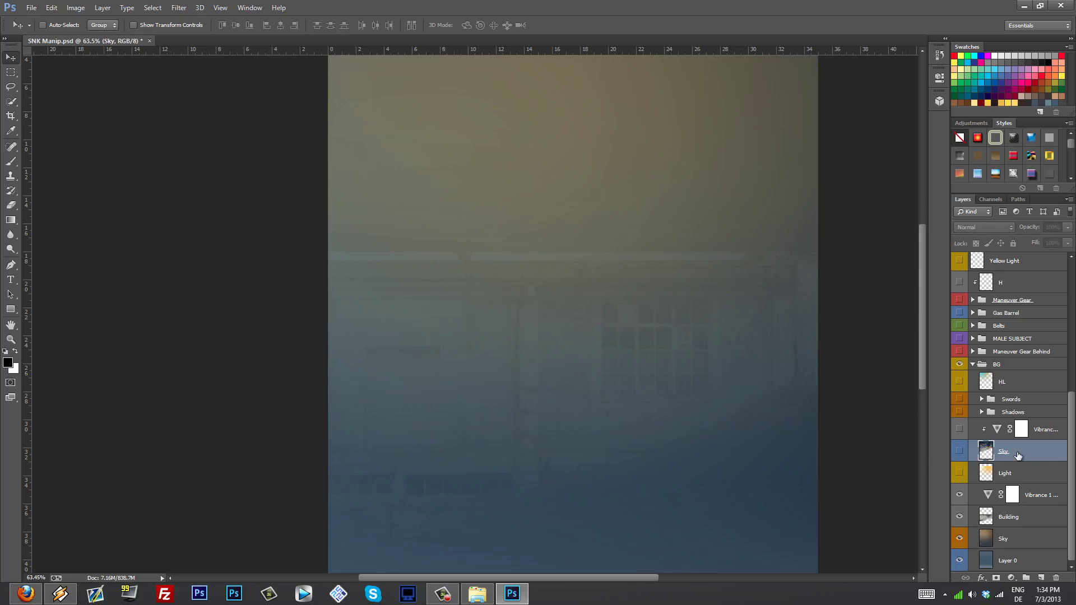
{"action": "left_click", "coordinate": [959, 451]}
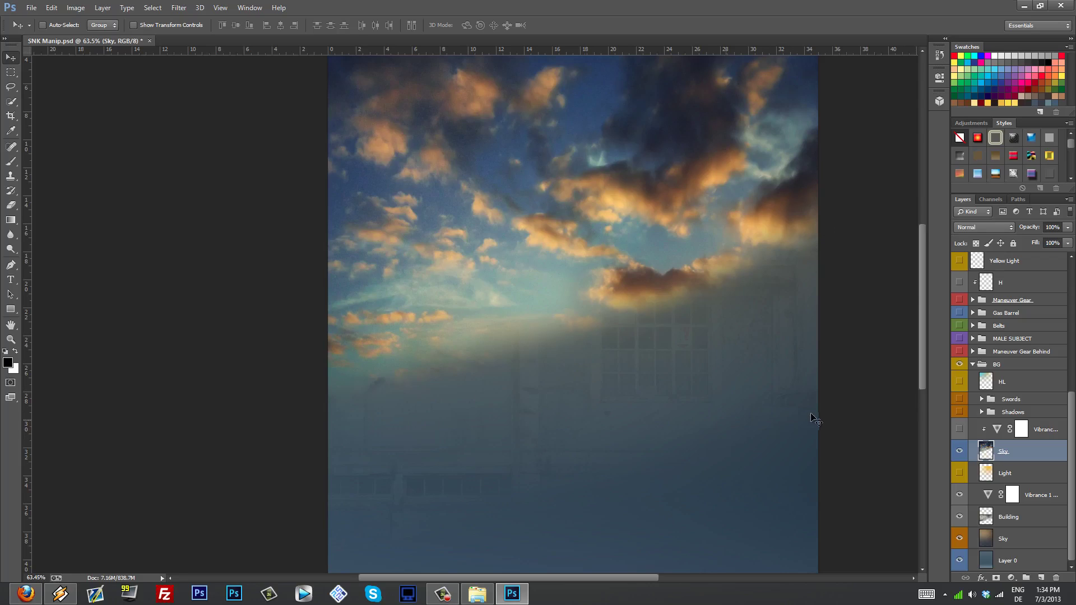
{"action": "left_click", "coordinate": [959, 474]}
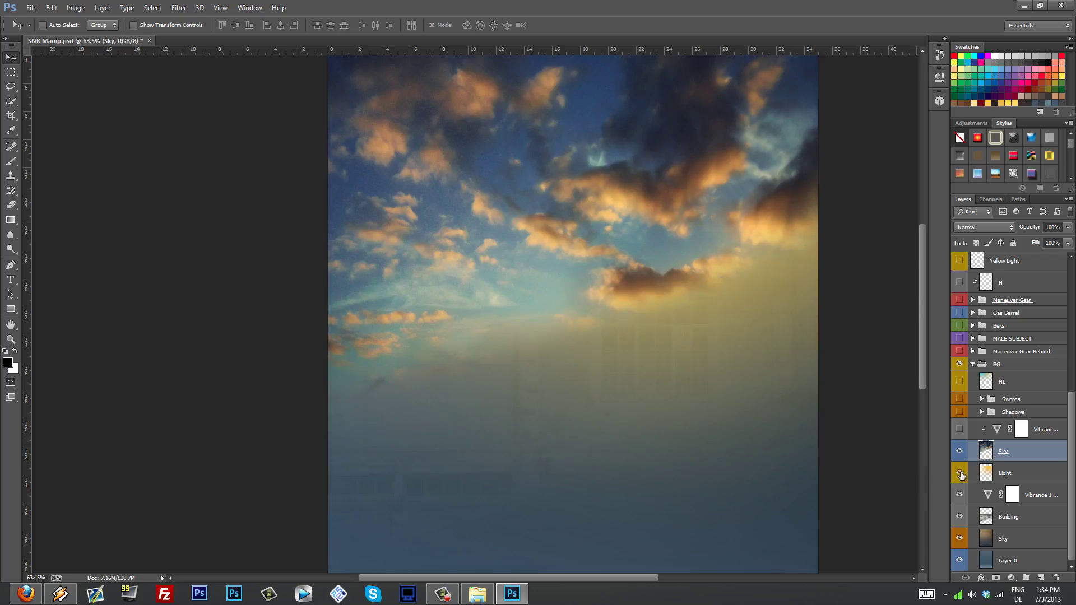
{"action": "left_click", "coordinate": [960, 474]}
{"action": "left_click", "coordinate": [960, 452]}
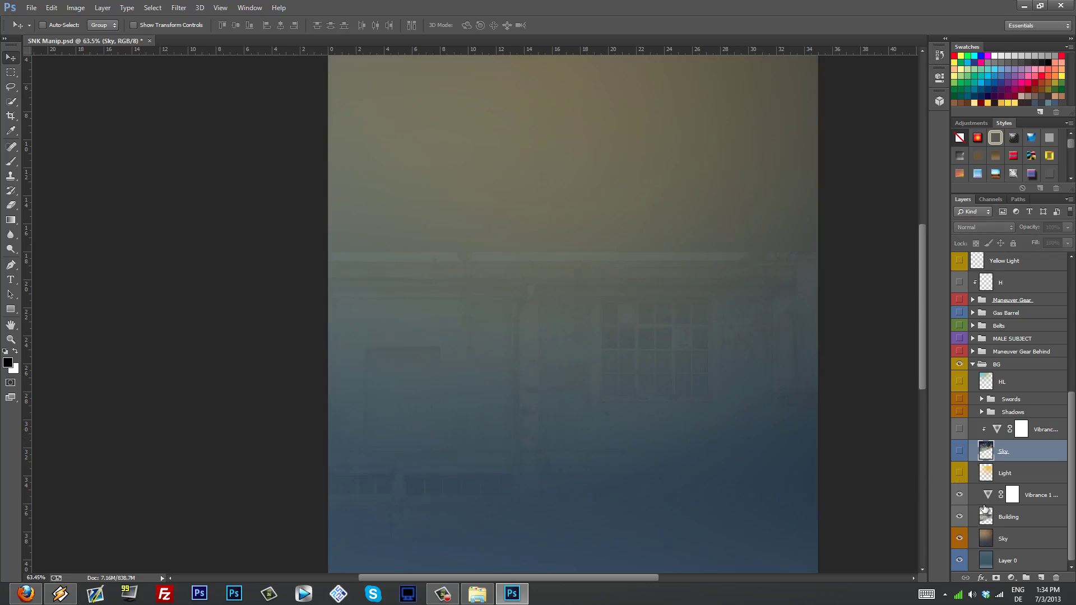
Select the mask of the Vibrance 1 copy adjustment, toggle the Building layer off and on, and examine the faded building
{"action": "scroll", "coordinate": [752, 452], "scroll_direction": "up", "scroll_amount": 3}
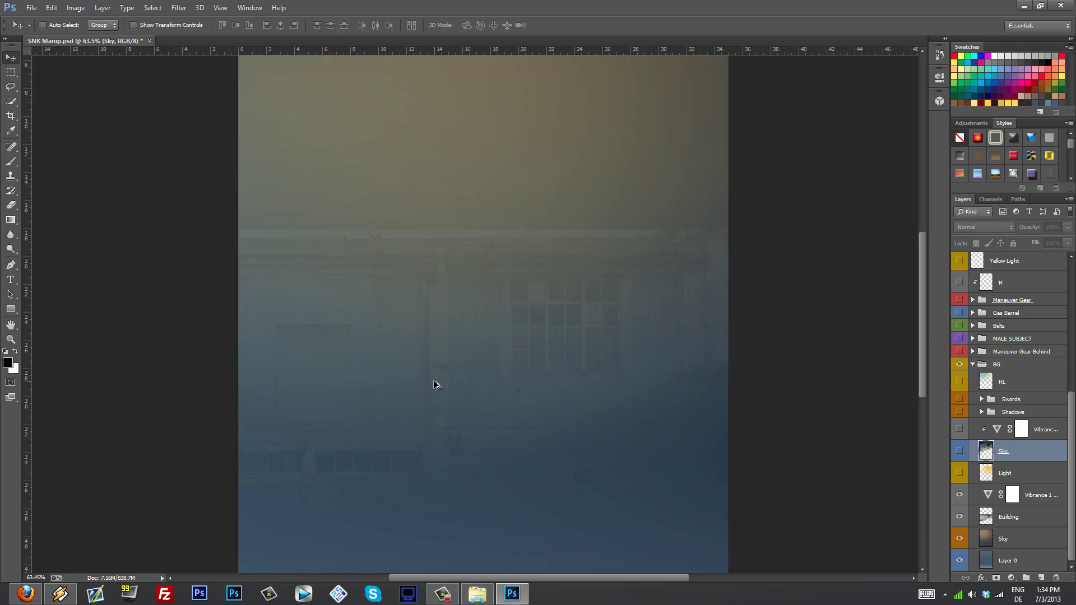
{"action": "left_click", "coordinate": [1012, 495]}
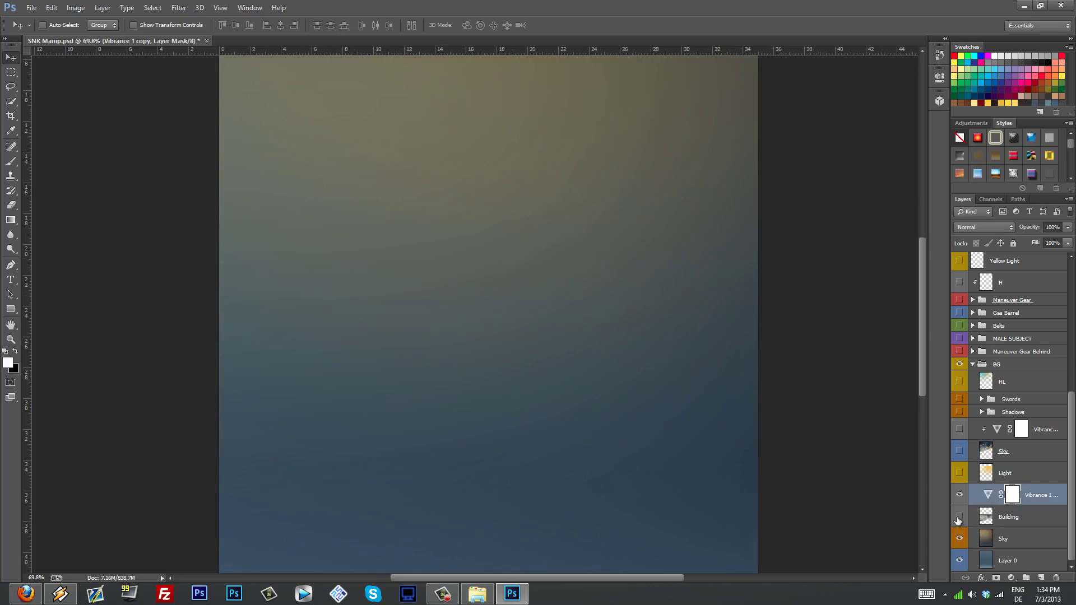
{"action": "left_click", "coordinate": [959, 518]}
{"action": "scroll", "coordinate": [625, 352], "scroll_direction": "down", "scroll_amount": 5}
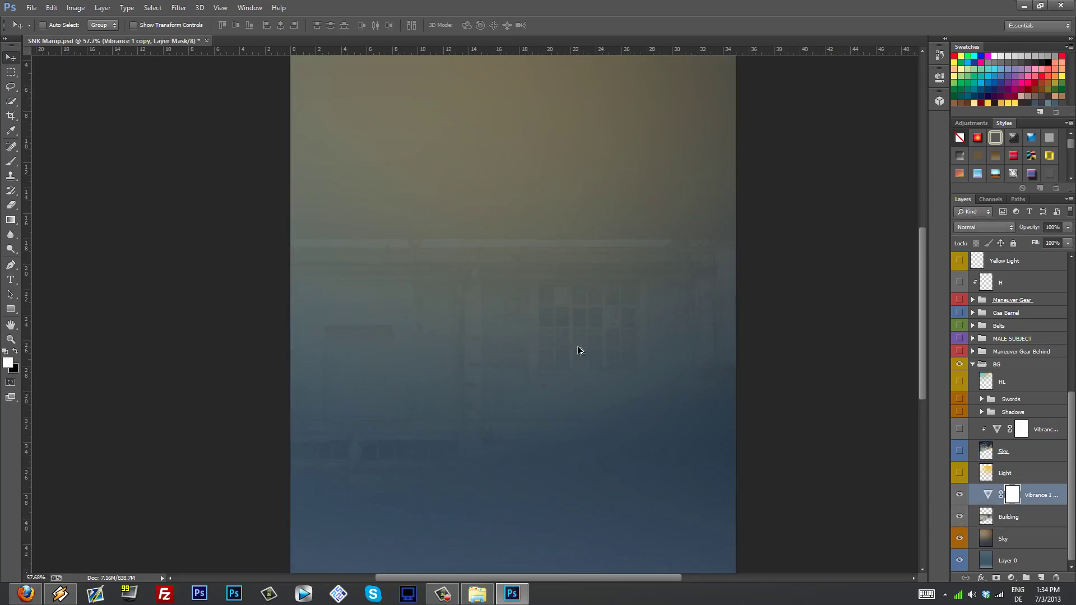
{"action": "scroll", "coordinate": [555, 408], "scroll_direction": "up", "scroll_amount": 1}
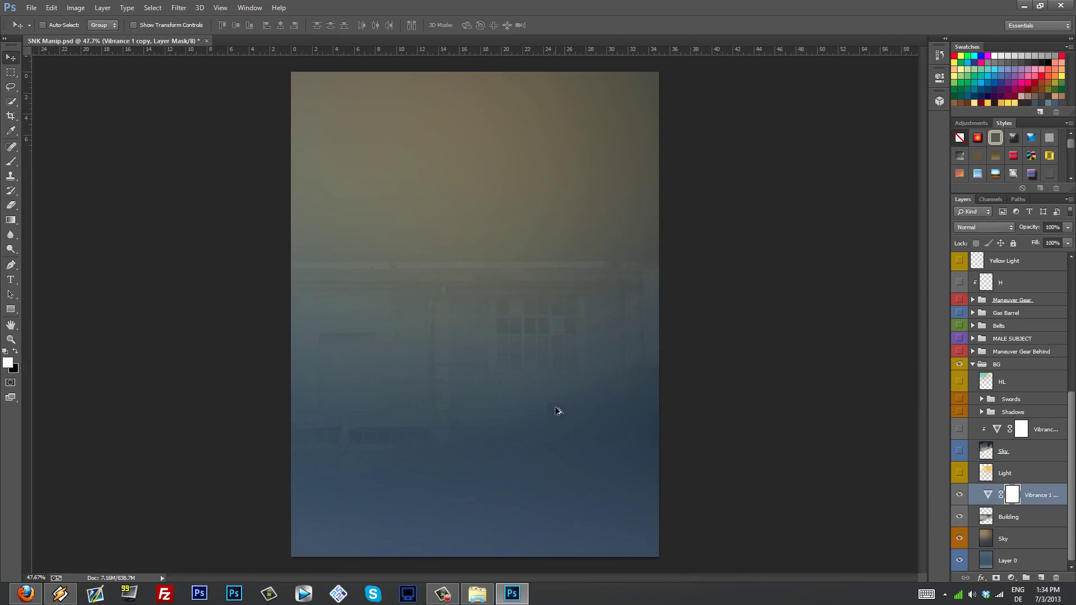
Hide the Vibrance 1 copy adjustment and the Building layer to view the plain background beneath them
{"action": "left_click", "coordinate": [959, 495]}
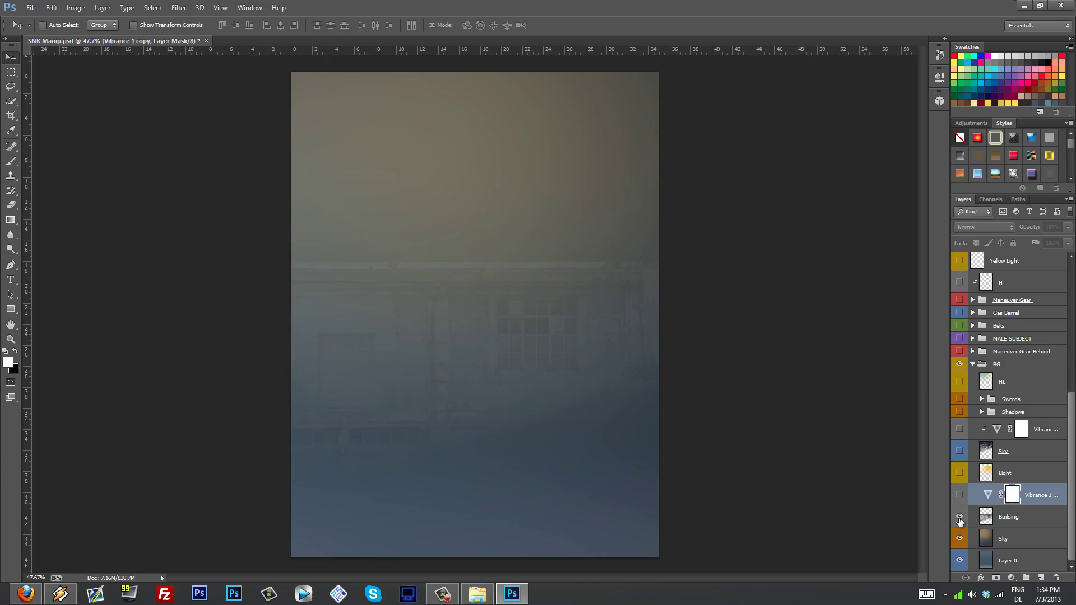
{"action": "scroll", "coordinate": [684, 416], "scroll_direction": "down", "scroll_amount": 1}
{"action": "scroll", "coordinate": [654, 452], "scroll_direction": "up", "scroll_amount": 2}
{"action": "scroll", "coordinate": [650, 451], "scroll_direction": "down", "scroll_amount": 1}
Select the lower Sky layer, hide it, and examine the blue gradient of Layer 0
{"action": "left_click", "coordinate": [994, 540]}
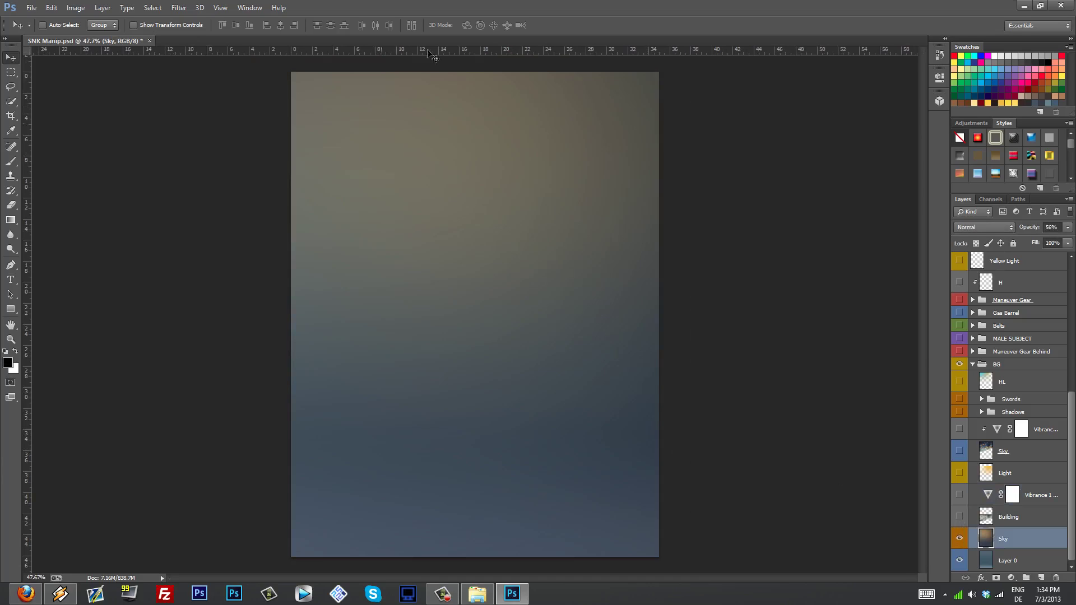
{"action": "left_click", "coordinate": [961, 539]}
{"action": "scroll", "coordinate": [533, 344], "scroll_direction": "down", "scroll_amount": 2}
{"action": "scroll", "coordinate": [510, 437], "scroll_direction": "up", "scroll_amount": 3}
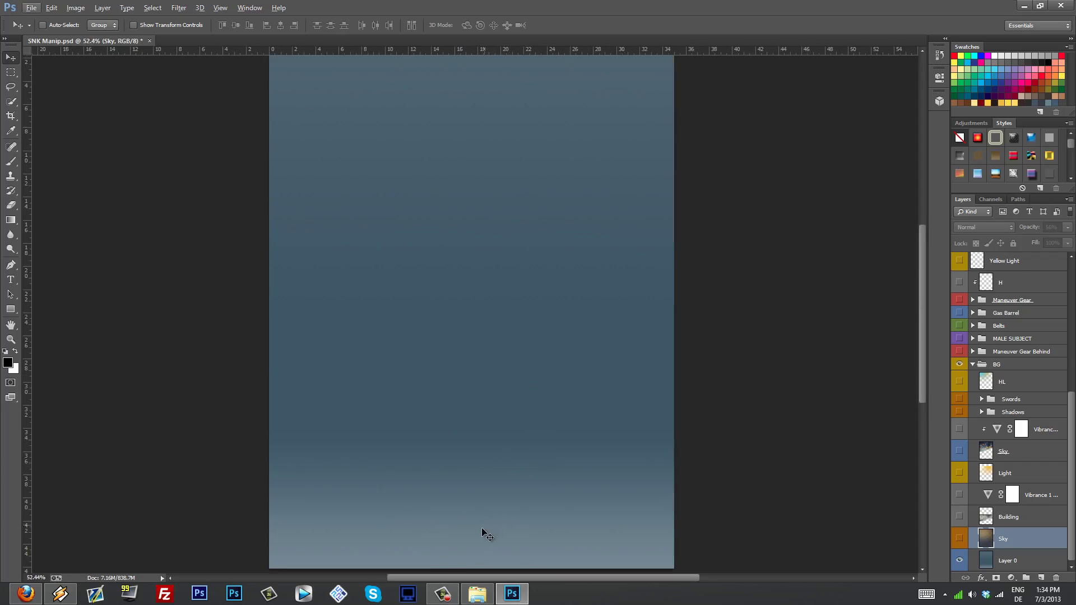
{"action": "scroll", "coordinate": [482, 414], "scroll_direction": "down", "scroll_amount": 2}
Turn the visibility of all hidden layers and groups back on, from the lower Sky layer up to FINAL
{"action": "left_click_drag", "start_coordinate": [960, 538], "coordinate": [960, 260]}
{"action": "scroll", "coordinate": [968, 460], "scroll_direction": "up", "scroll_amount": 5}
{"action": "left_click_drag", "start_coordinate": [961, 463], "coordinate": [960, 262]}
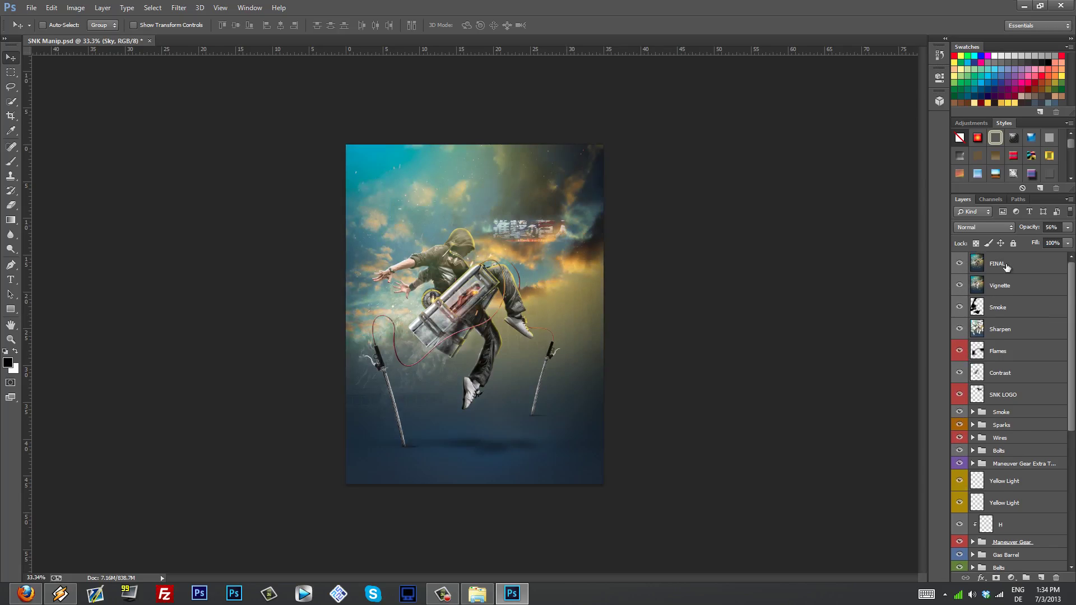
Select the FINAL layer and examine the finished composition up close and as a whole
{"action": "left_click", "coordinate": [1001, 269]}
{"action": "scroll", "coordinate": [540, 210], "scroll_direction": "up", "scroll_amount": 3}
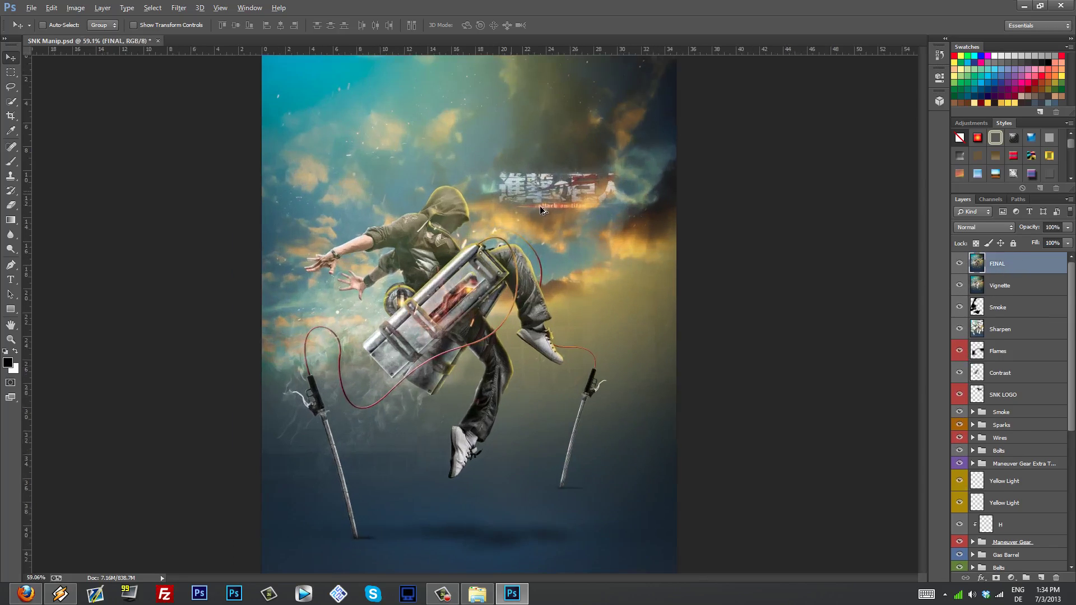
{"action": "scroll", "coordinate": [539, 210], "scroll_direction": "up", "scroll_amount": 4}
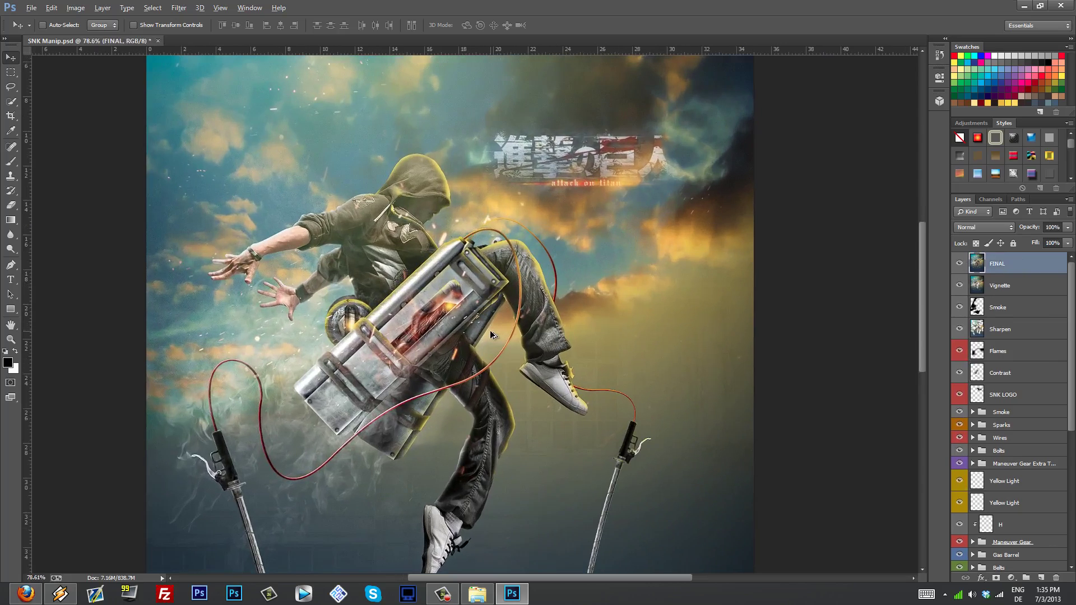
{"action": "scroll", "coordinate": [448, 349], "scroll_direction": "down", "scroll_amount": 1}
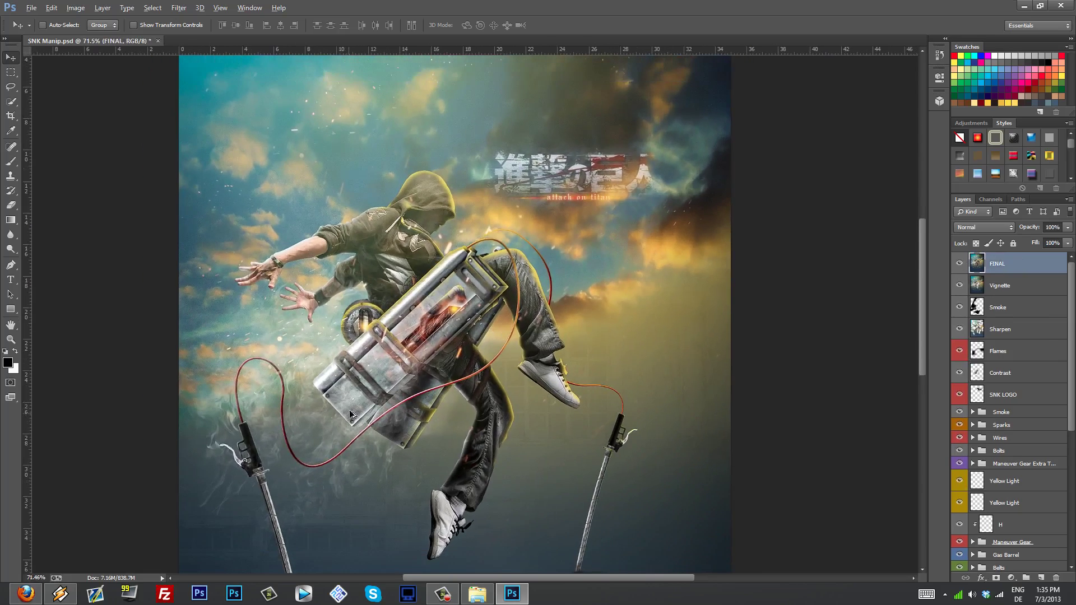
{"action": "scroll", "coordinate": [451, 309], "scroll_direction": "up", "scroll_amount": 5}
{"action": "scroll", "coordinate": [422, 384], "scroll_direction": "down", "scroll_amount": 4}
{"action": "scroll", "coordinate": [429, 370], "scroll_direction": "down", "scroll_amount": 1}
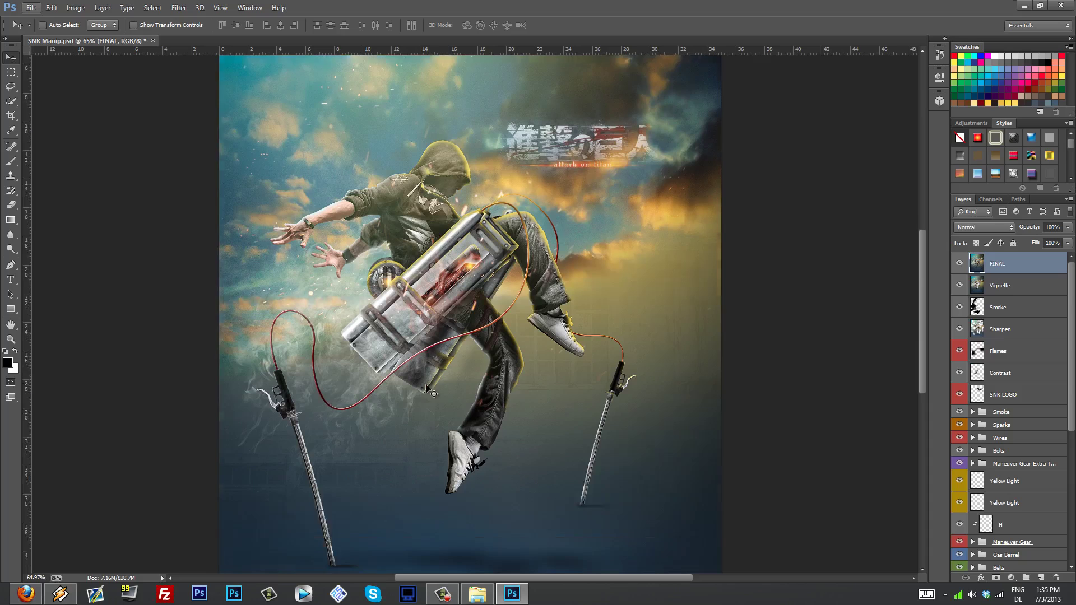
{"action": "scroll", "coordinate": [438, 346], "scroll_direction": "up", "scroll_amount": 1}
{"action": "scroll", "coordinate": [451, 350], "scroll_direction": "down", "scroll_amount": 4}
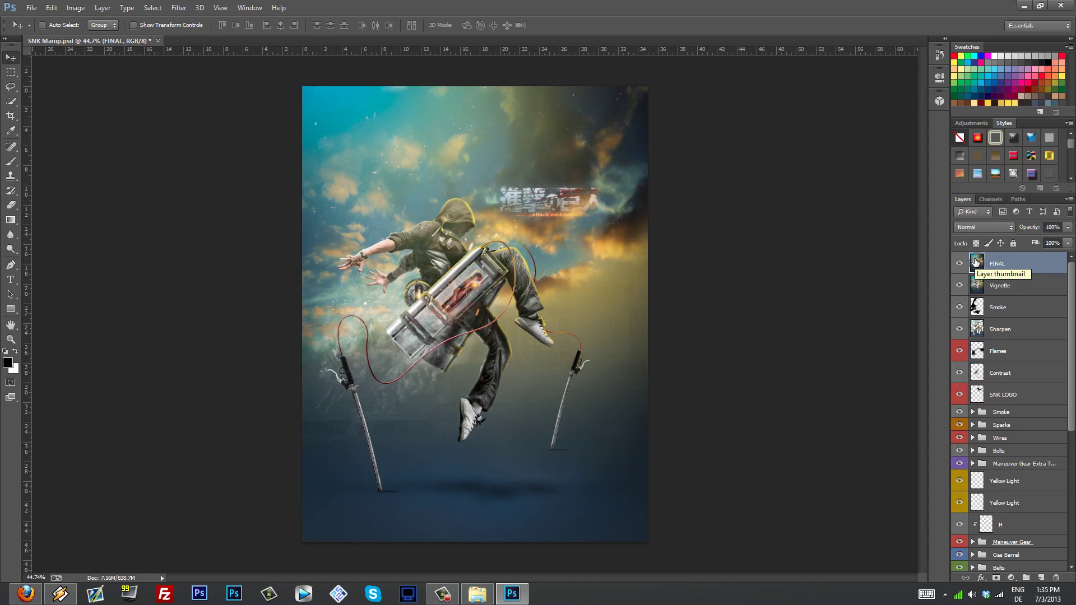
{"action": "left_click", "coordinate": [442, 593]}
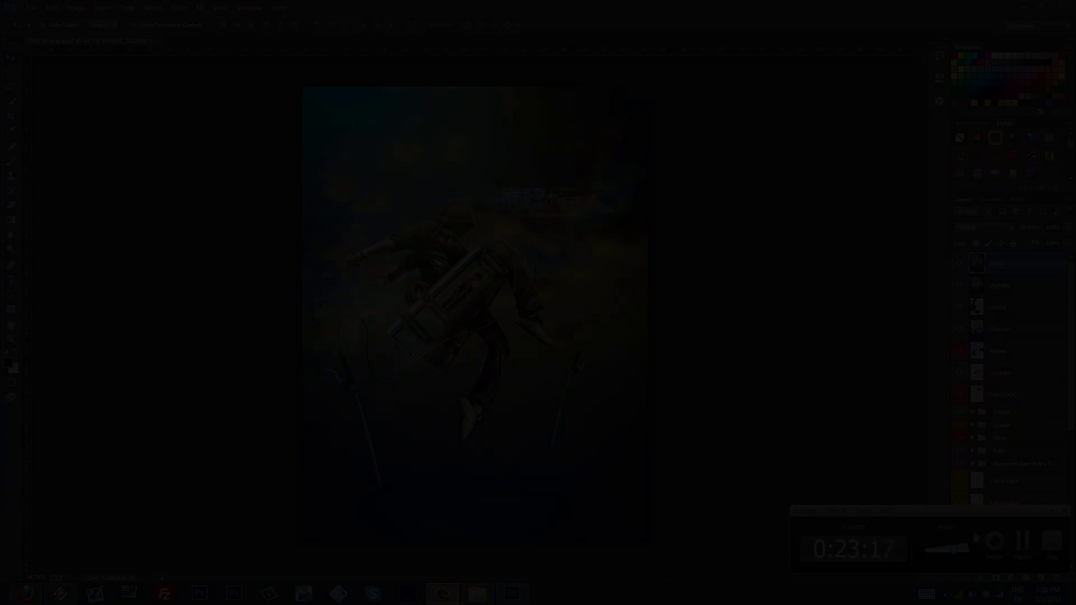